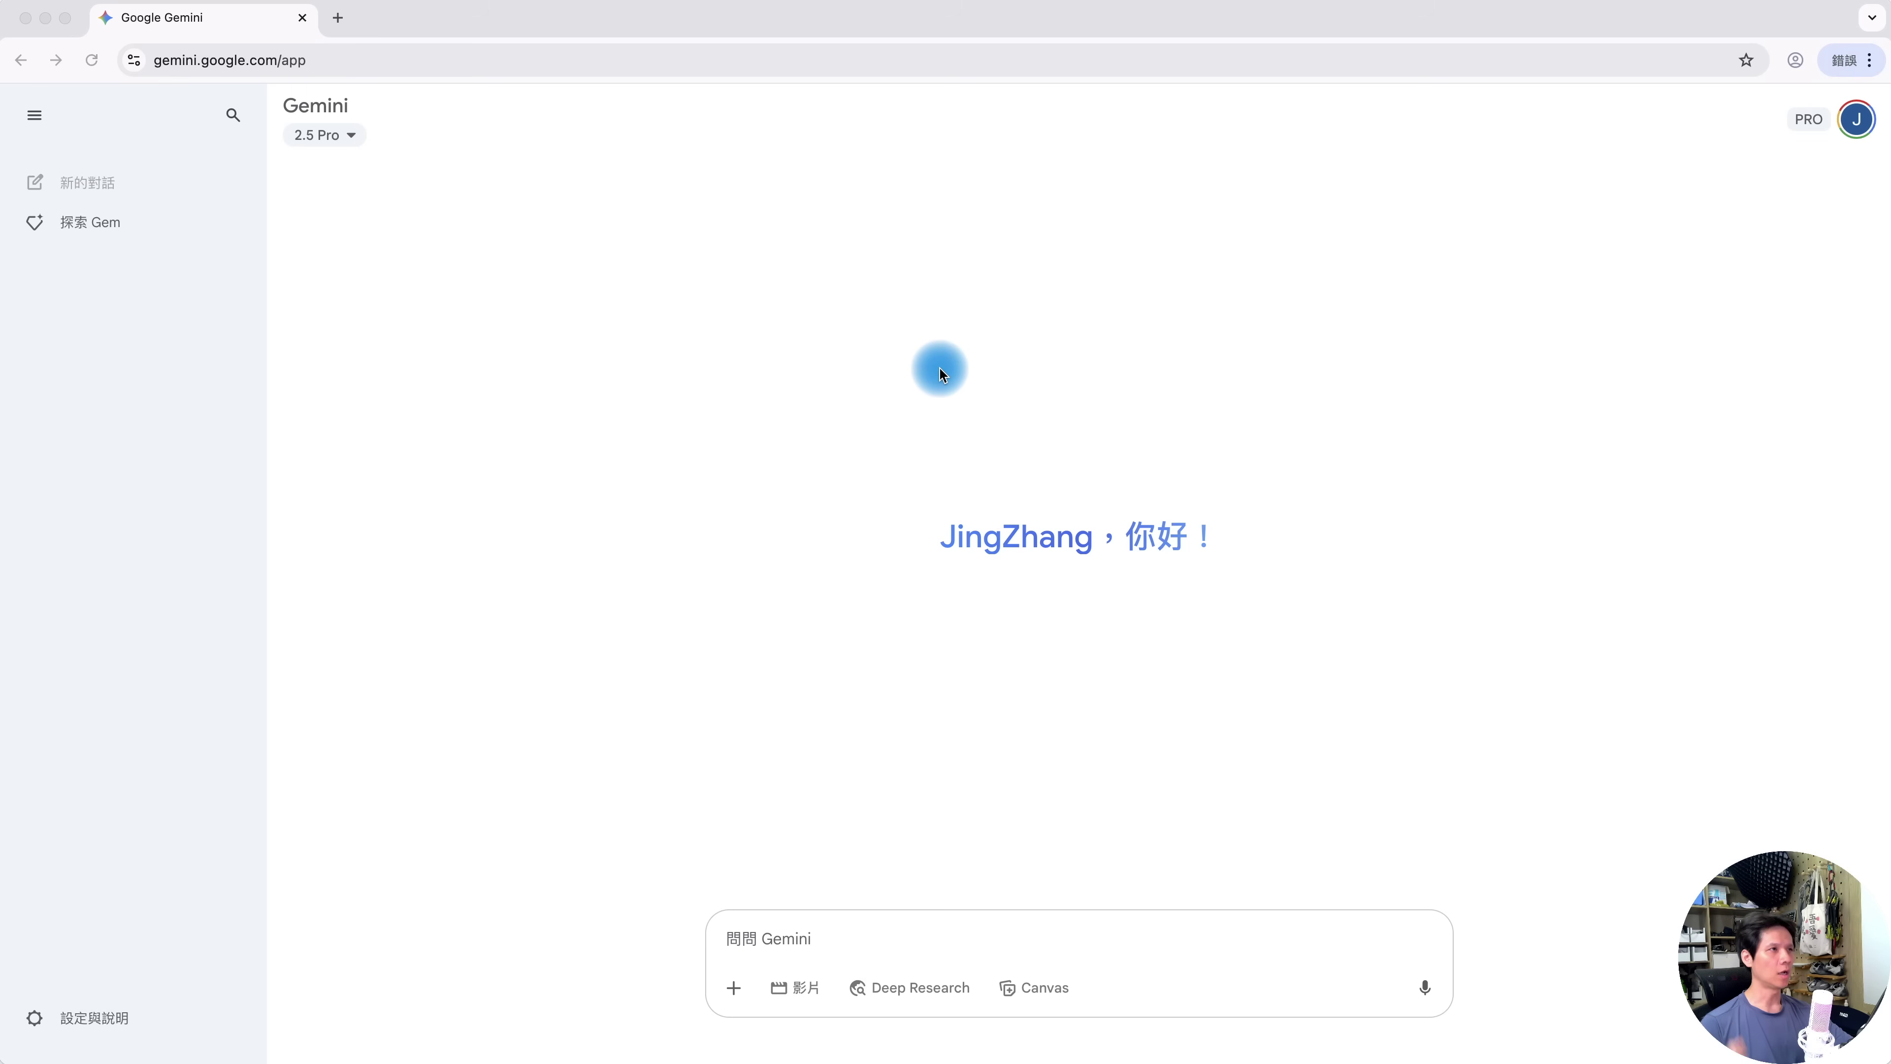
# Choose the 2.5 Pro model and submit the ten attached PDFs with the prompt 提供每份檔案的摘要說明
pyautogui.click(940, 368)
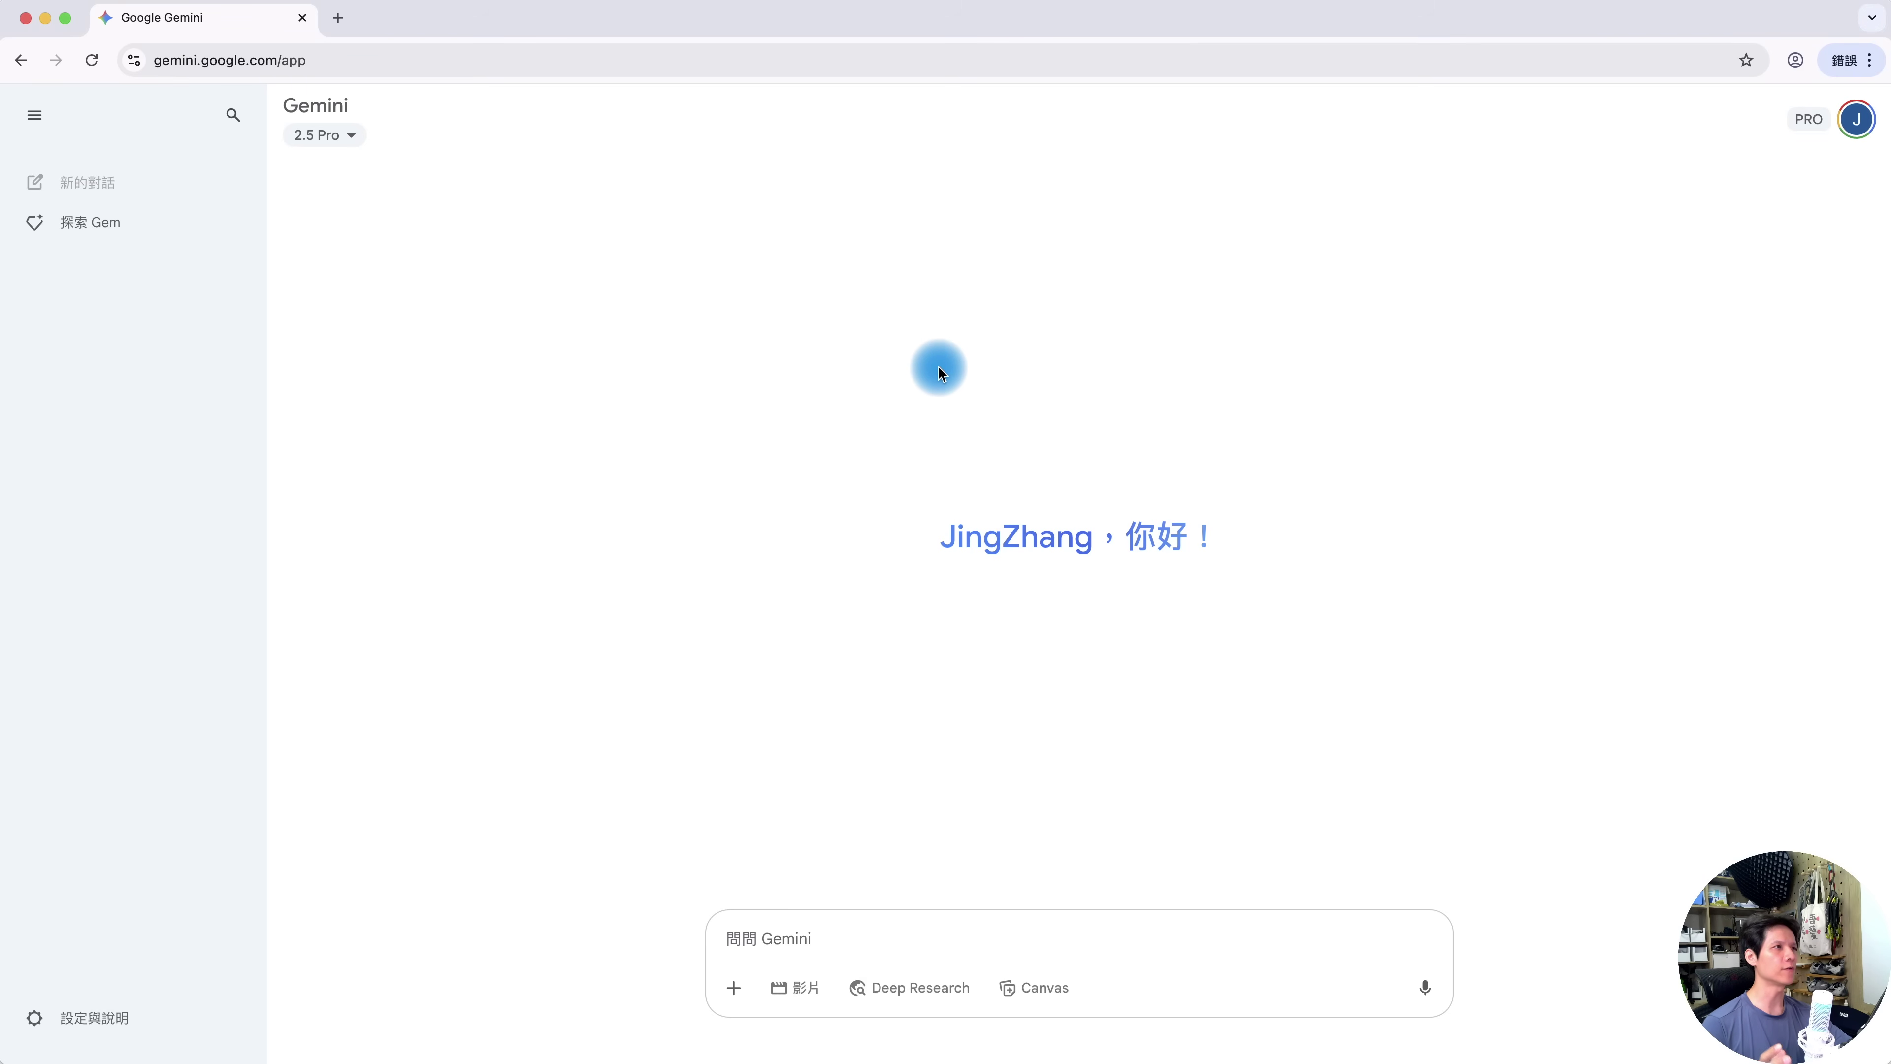
pyautogui.click(353, 135)
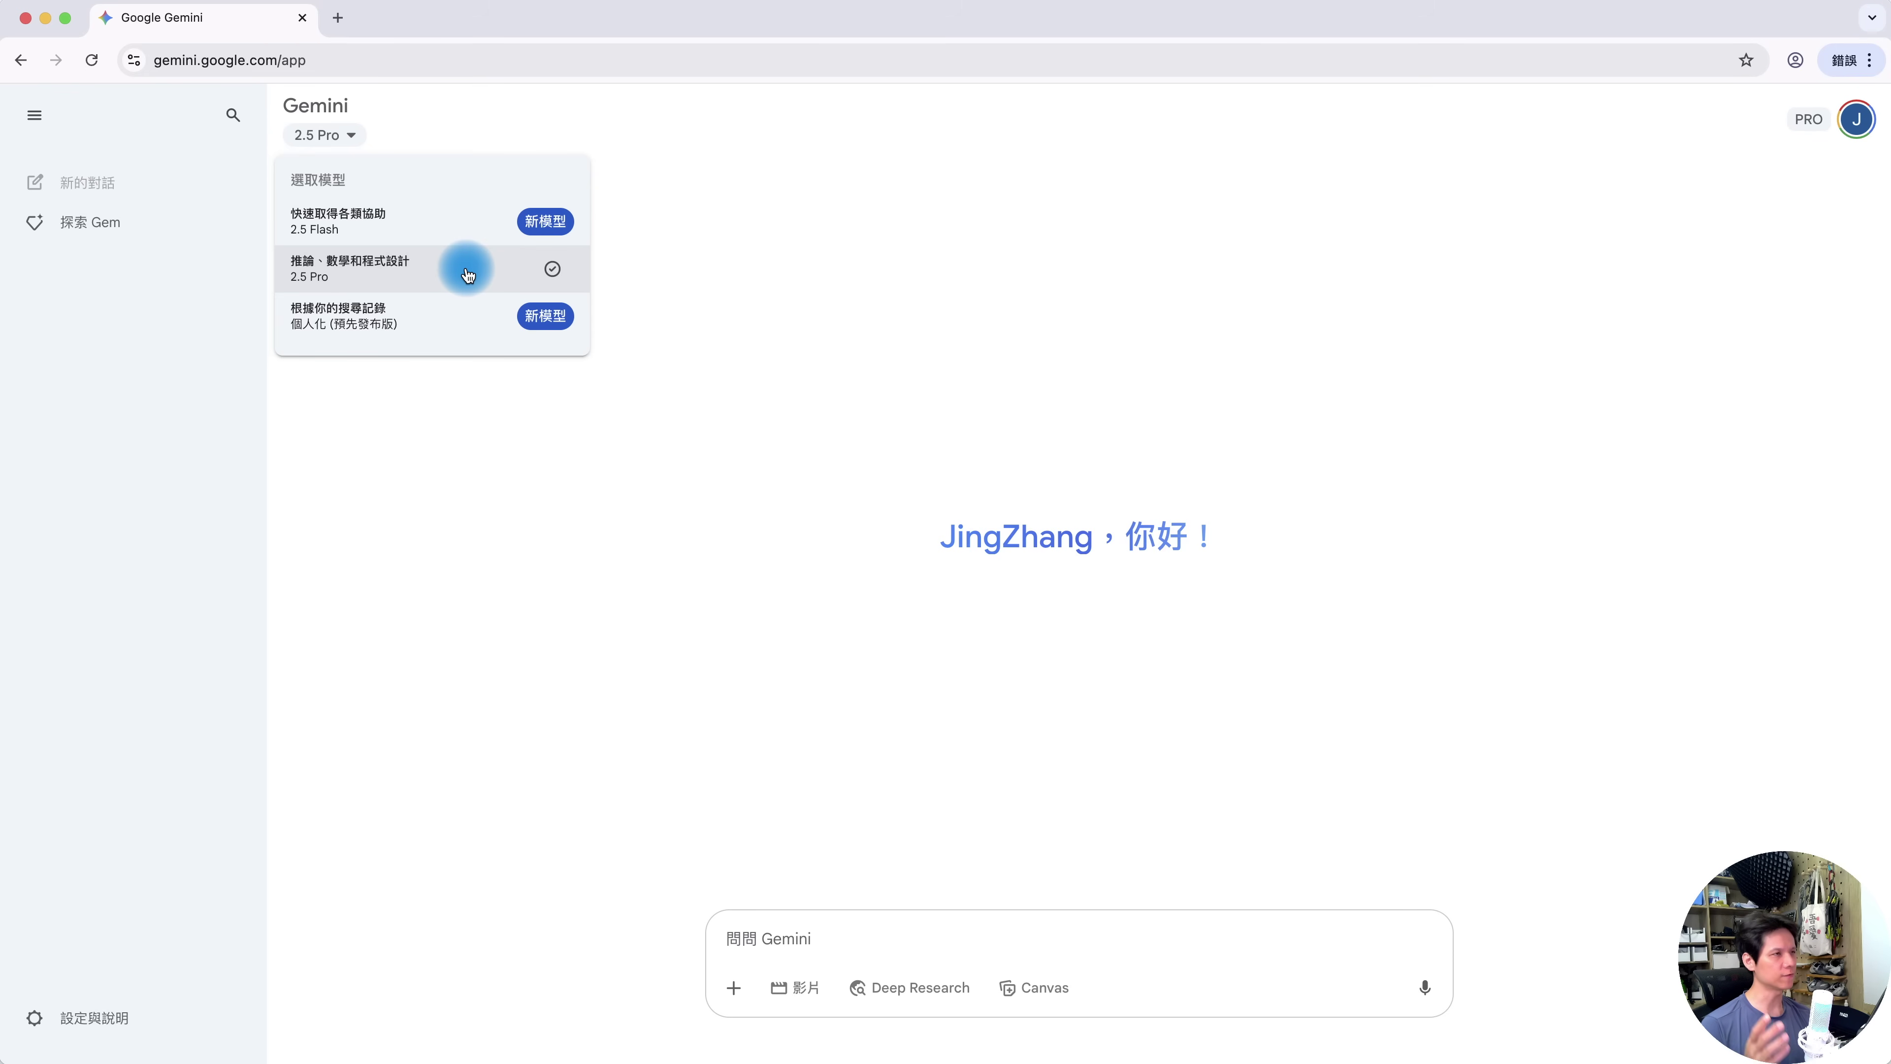
pyautogui.click(467, 275)
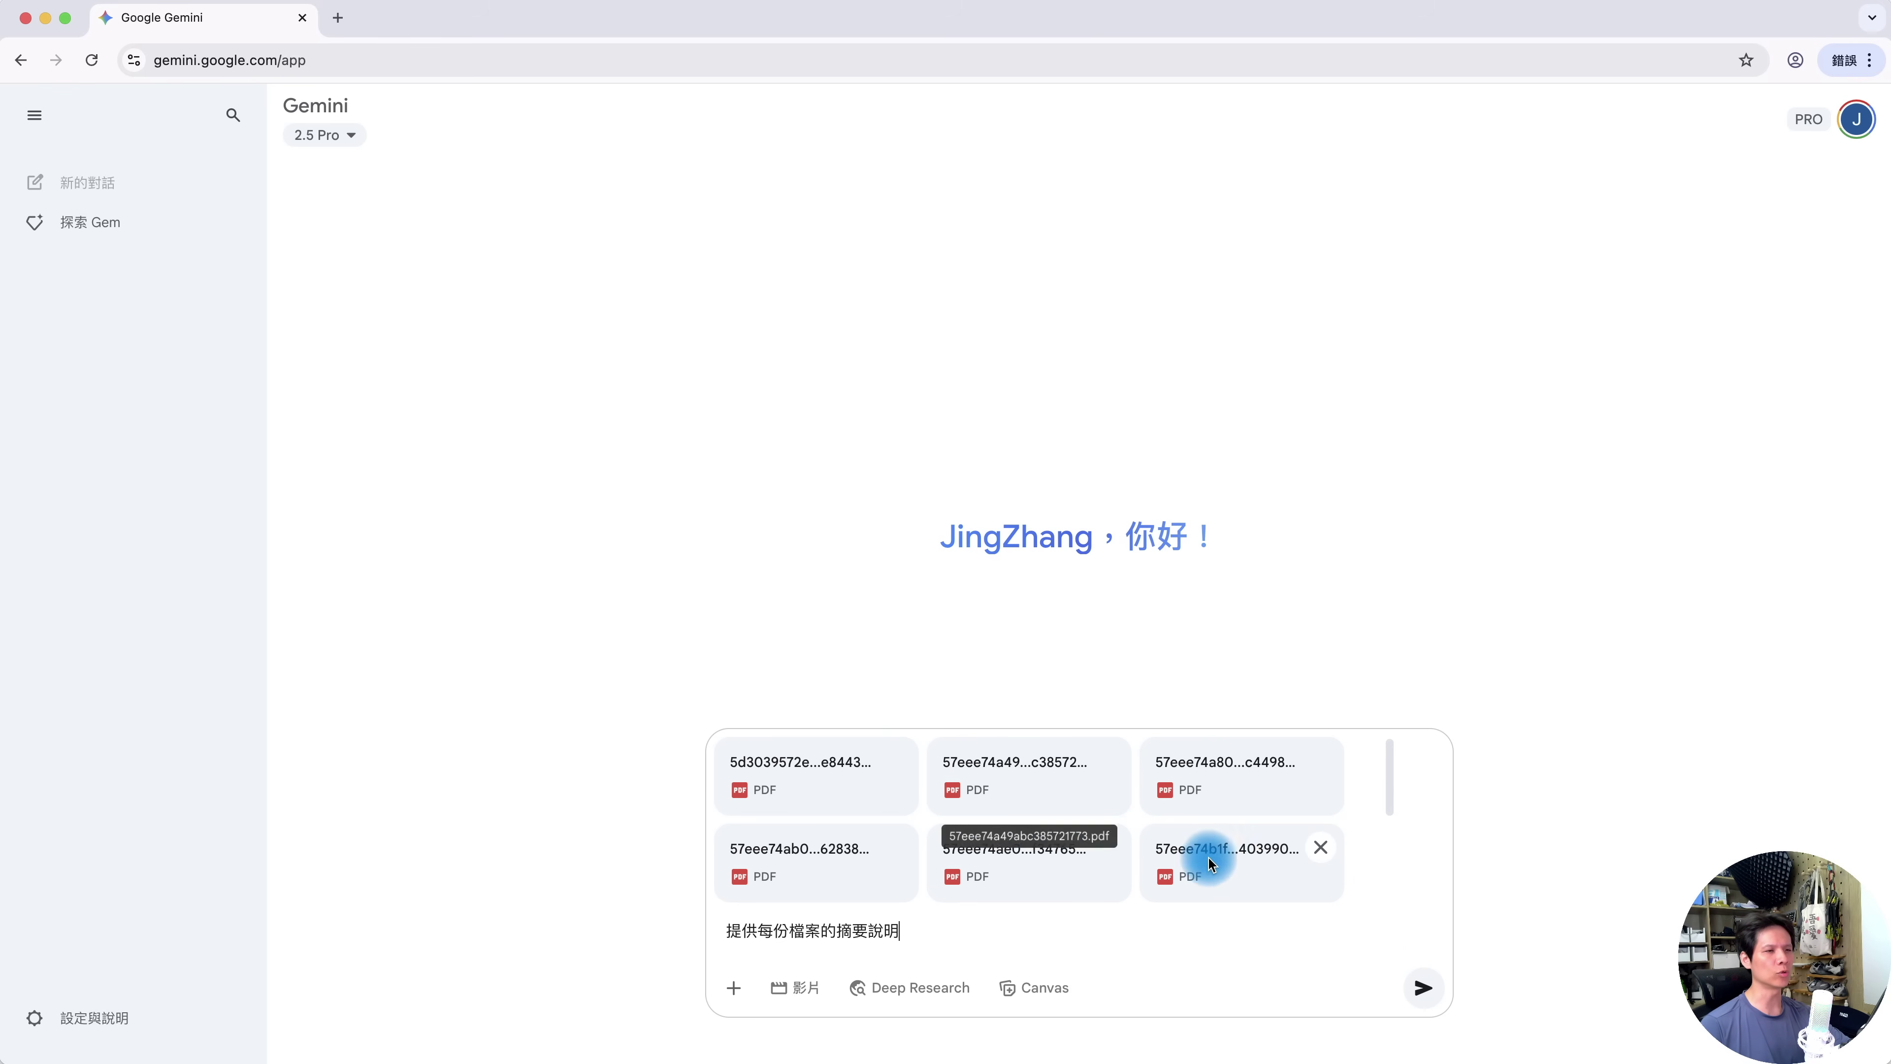
pyautogui.scroll(-5, 1209, 863)
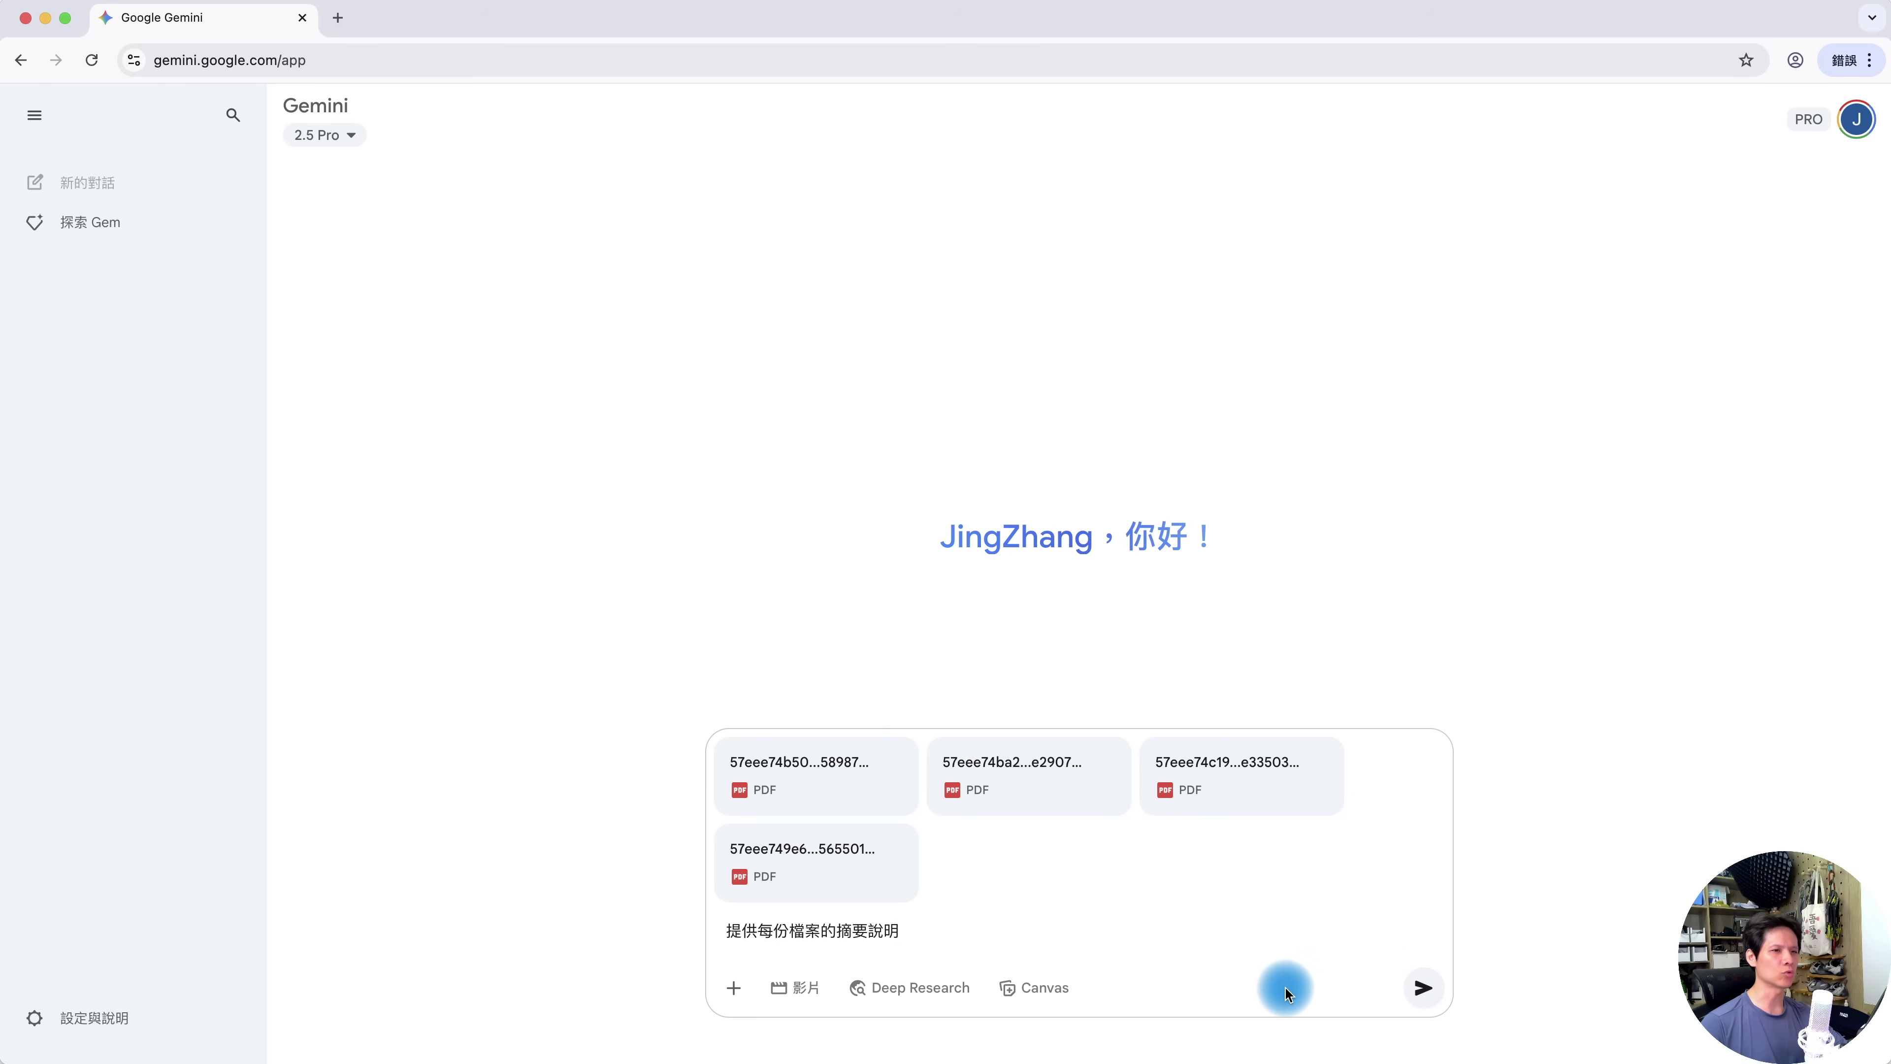
pyautogui.click(1422, 988)
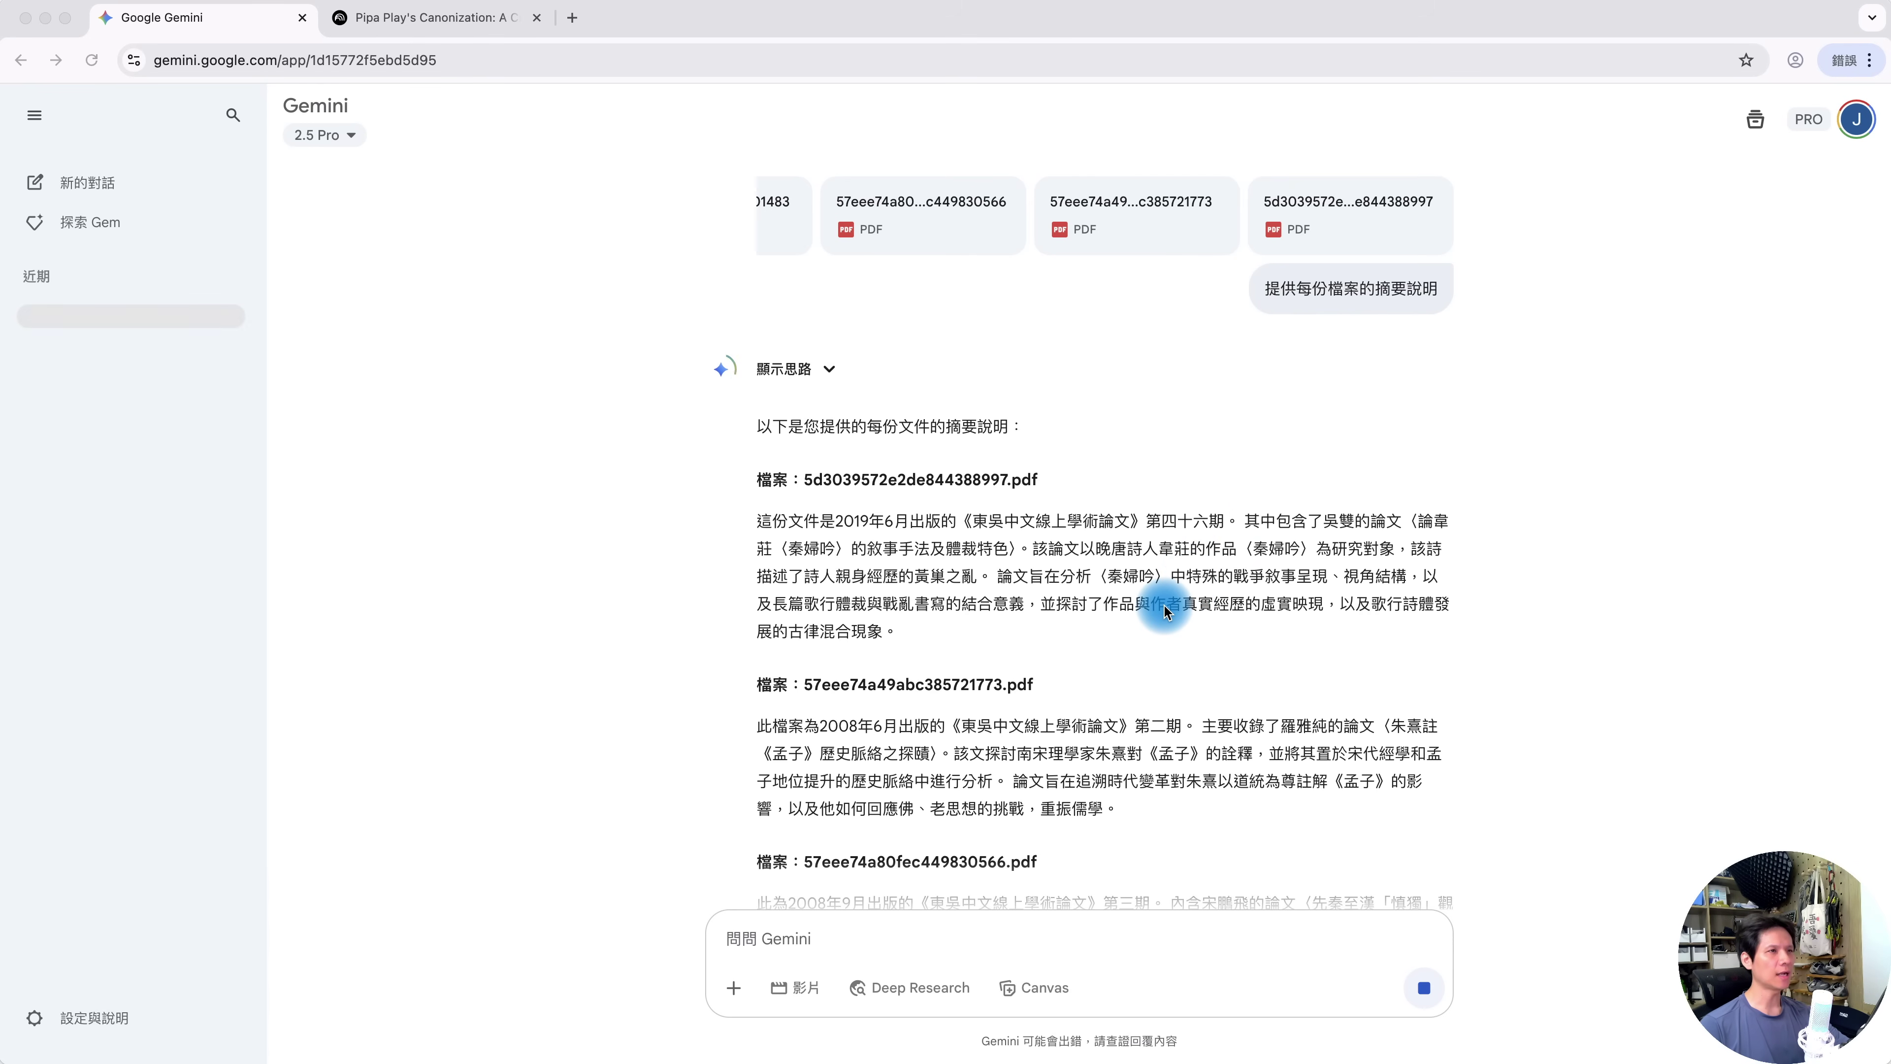
# Read through the per-file summaries in the reply and switch to the NotebookLM notebook to compare its summaries of the same PDFs
pyautogui.scroll(-7, 1159, 608)
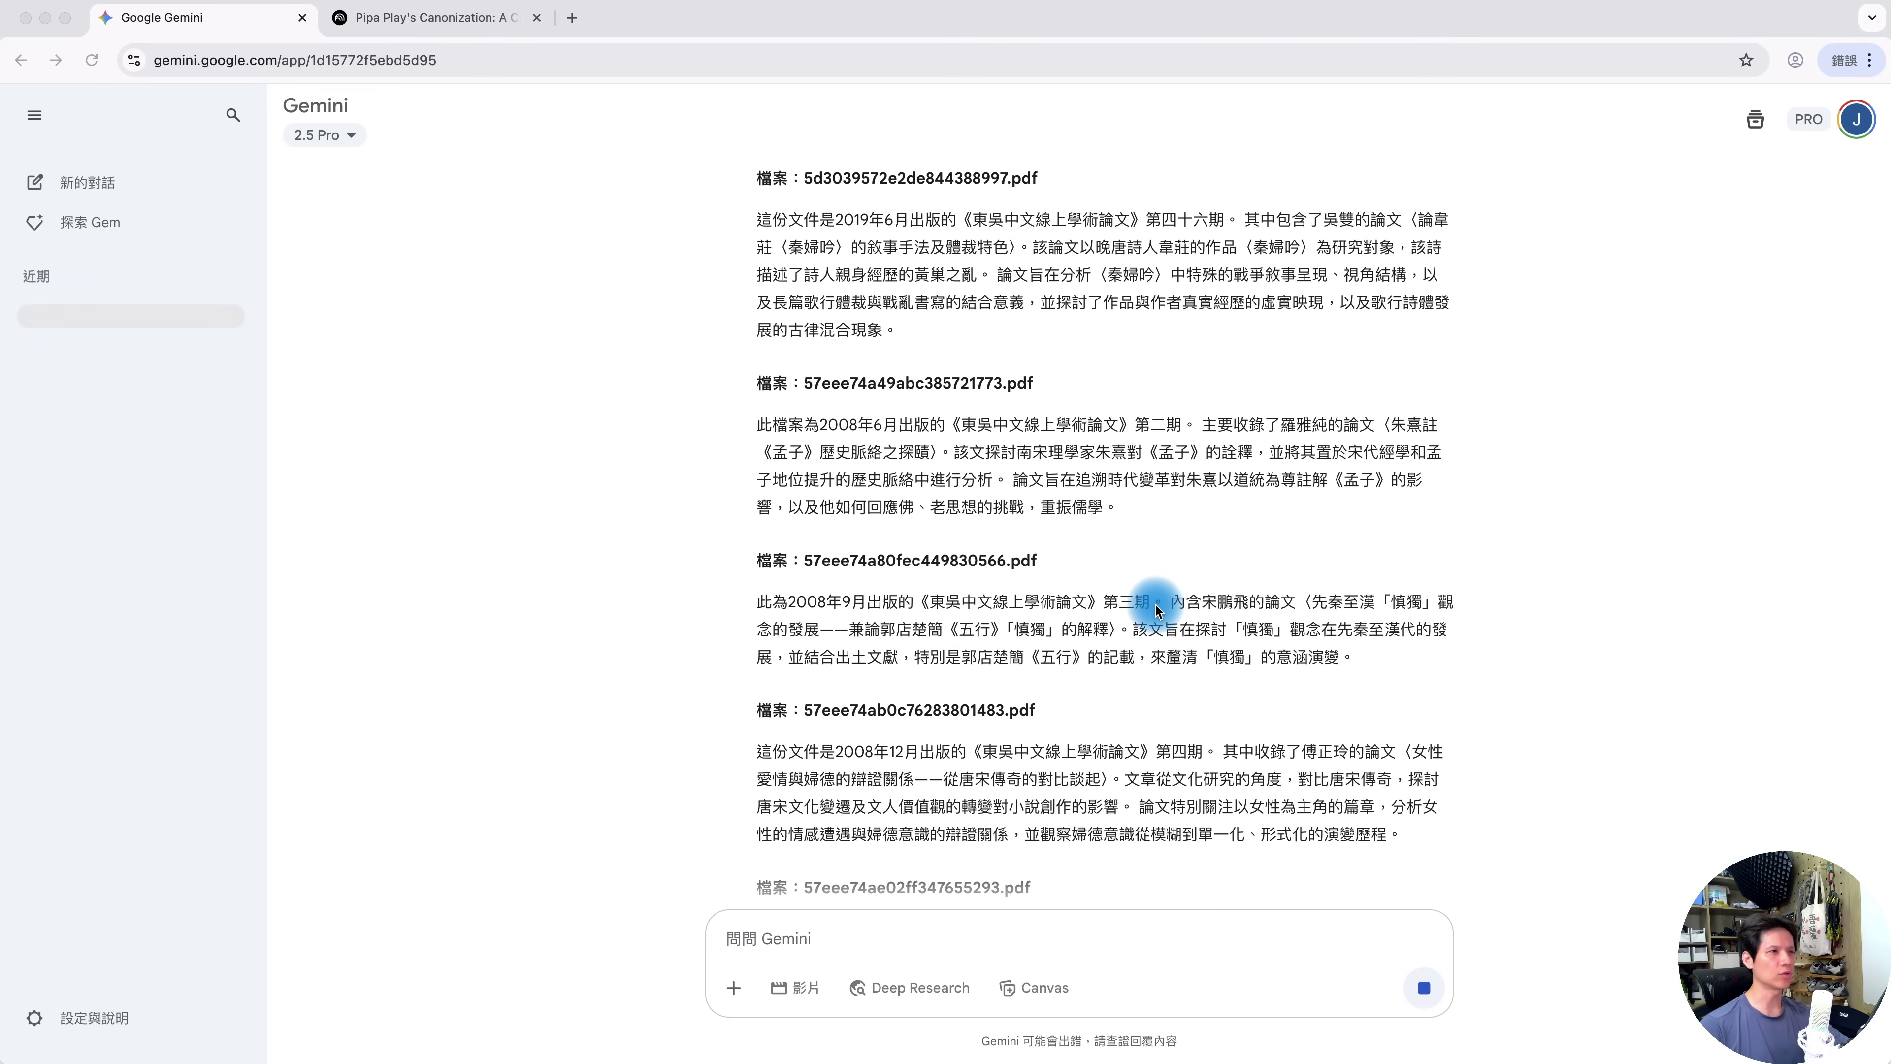
pyautogui.scroll(-4, 1160, 607)
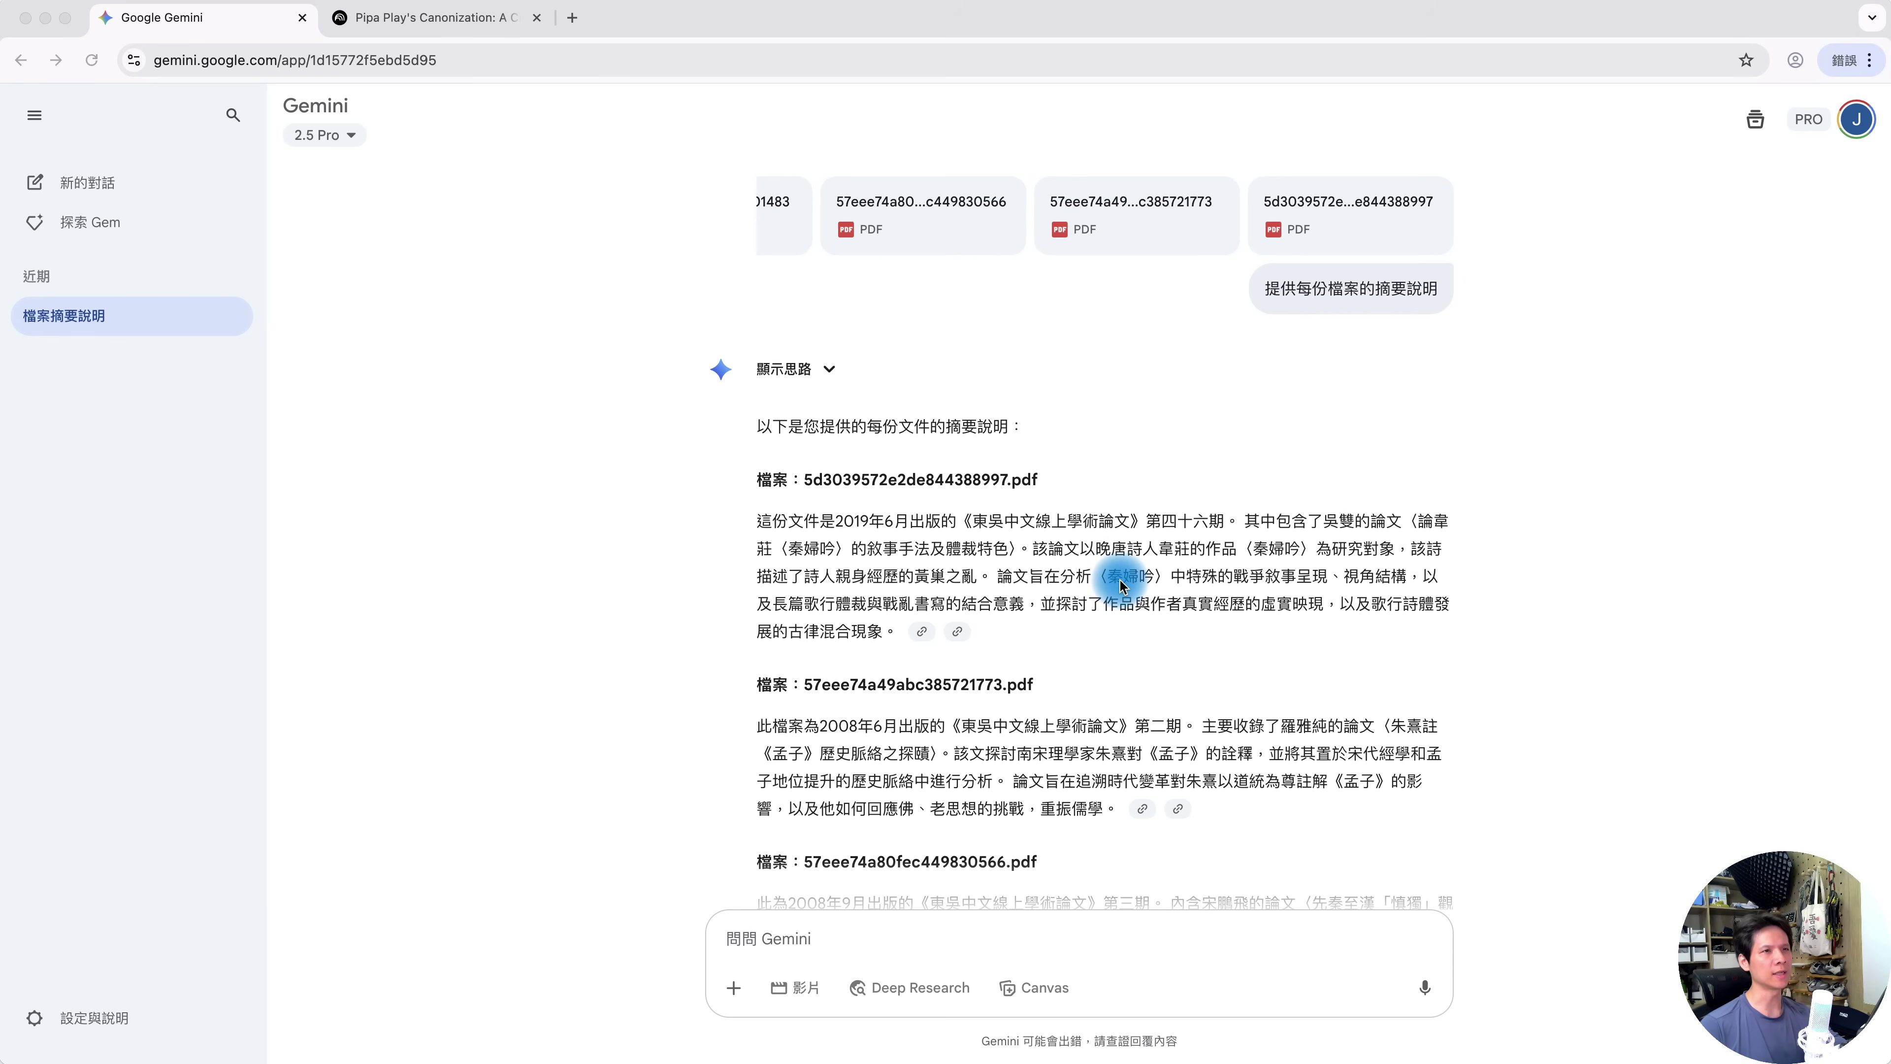
pyautogui.scroll(-10, 1122, 584)
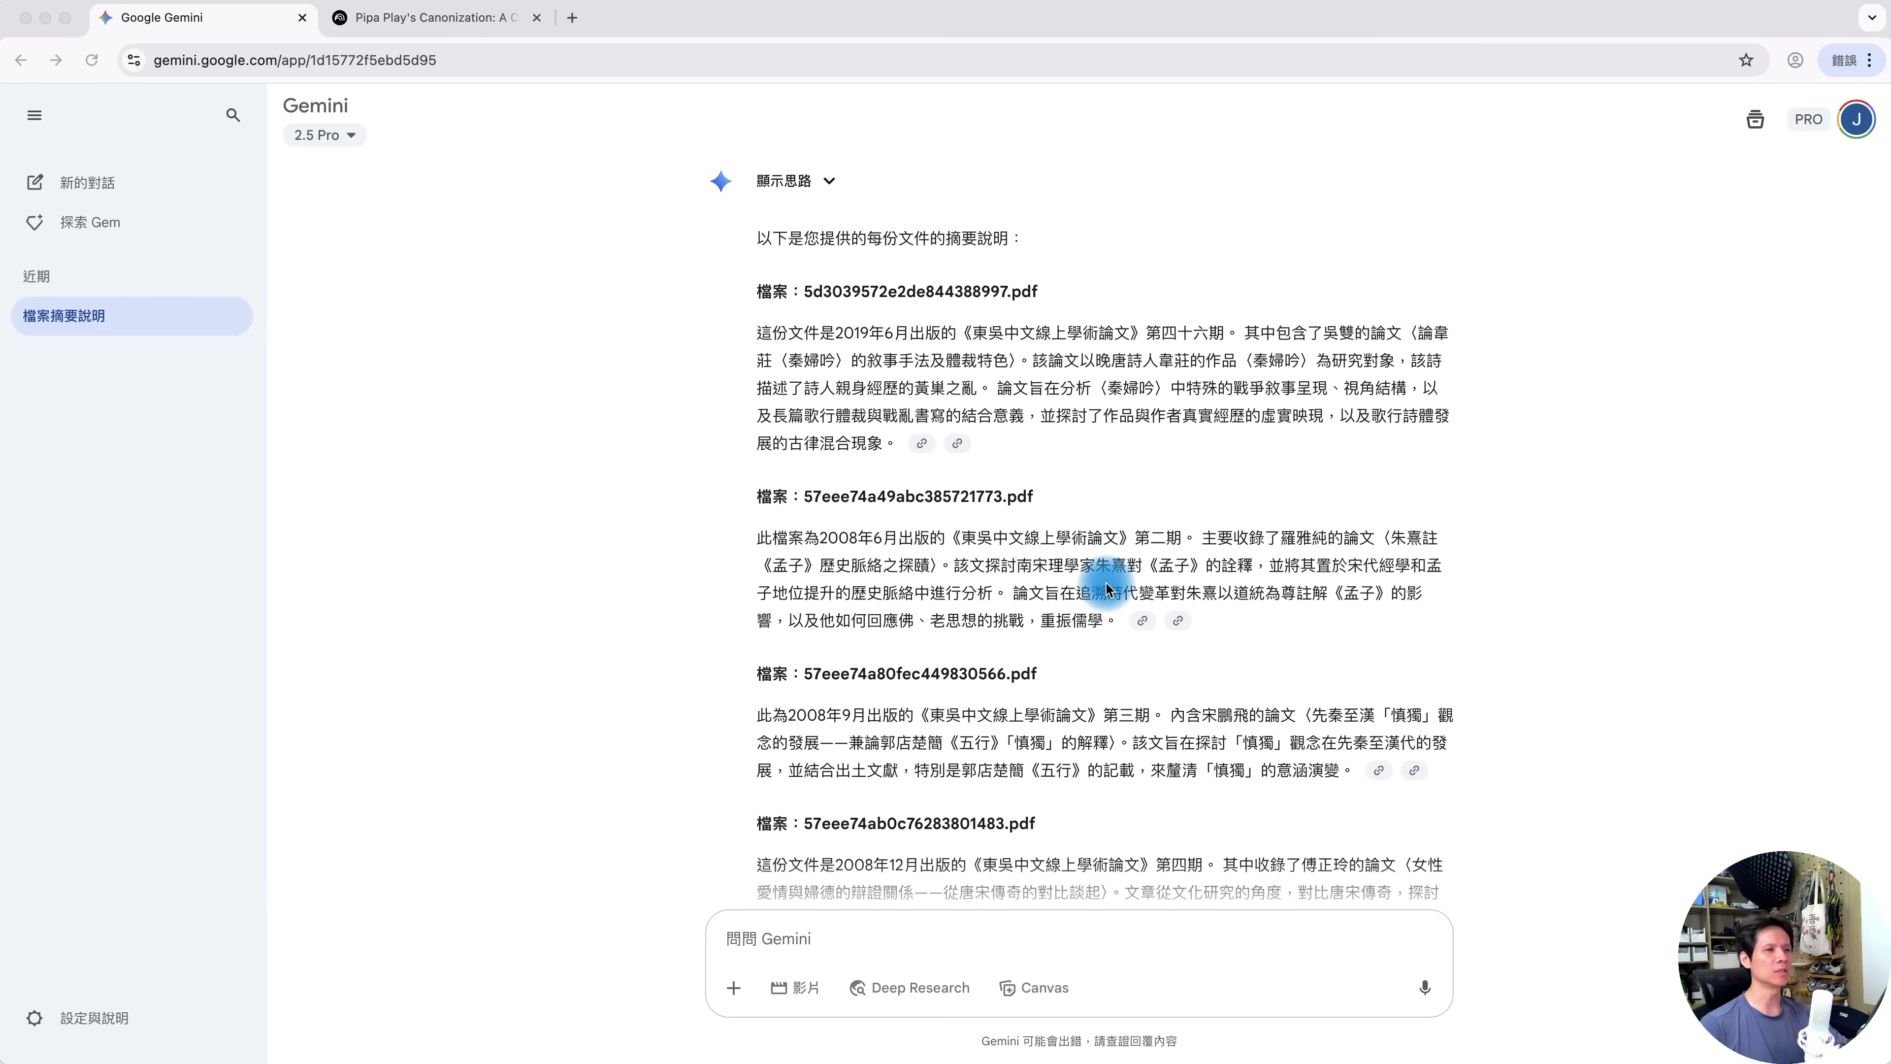
pyautogui.scroll(-1, 1112, 571)
pyautogui.scroll(15, 1107, 574)
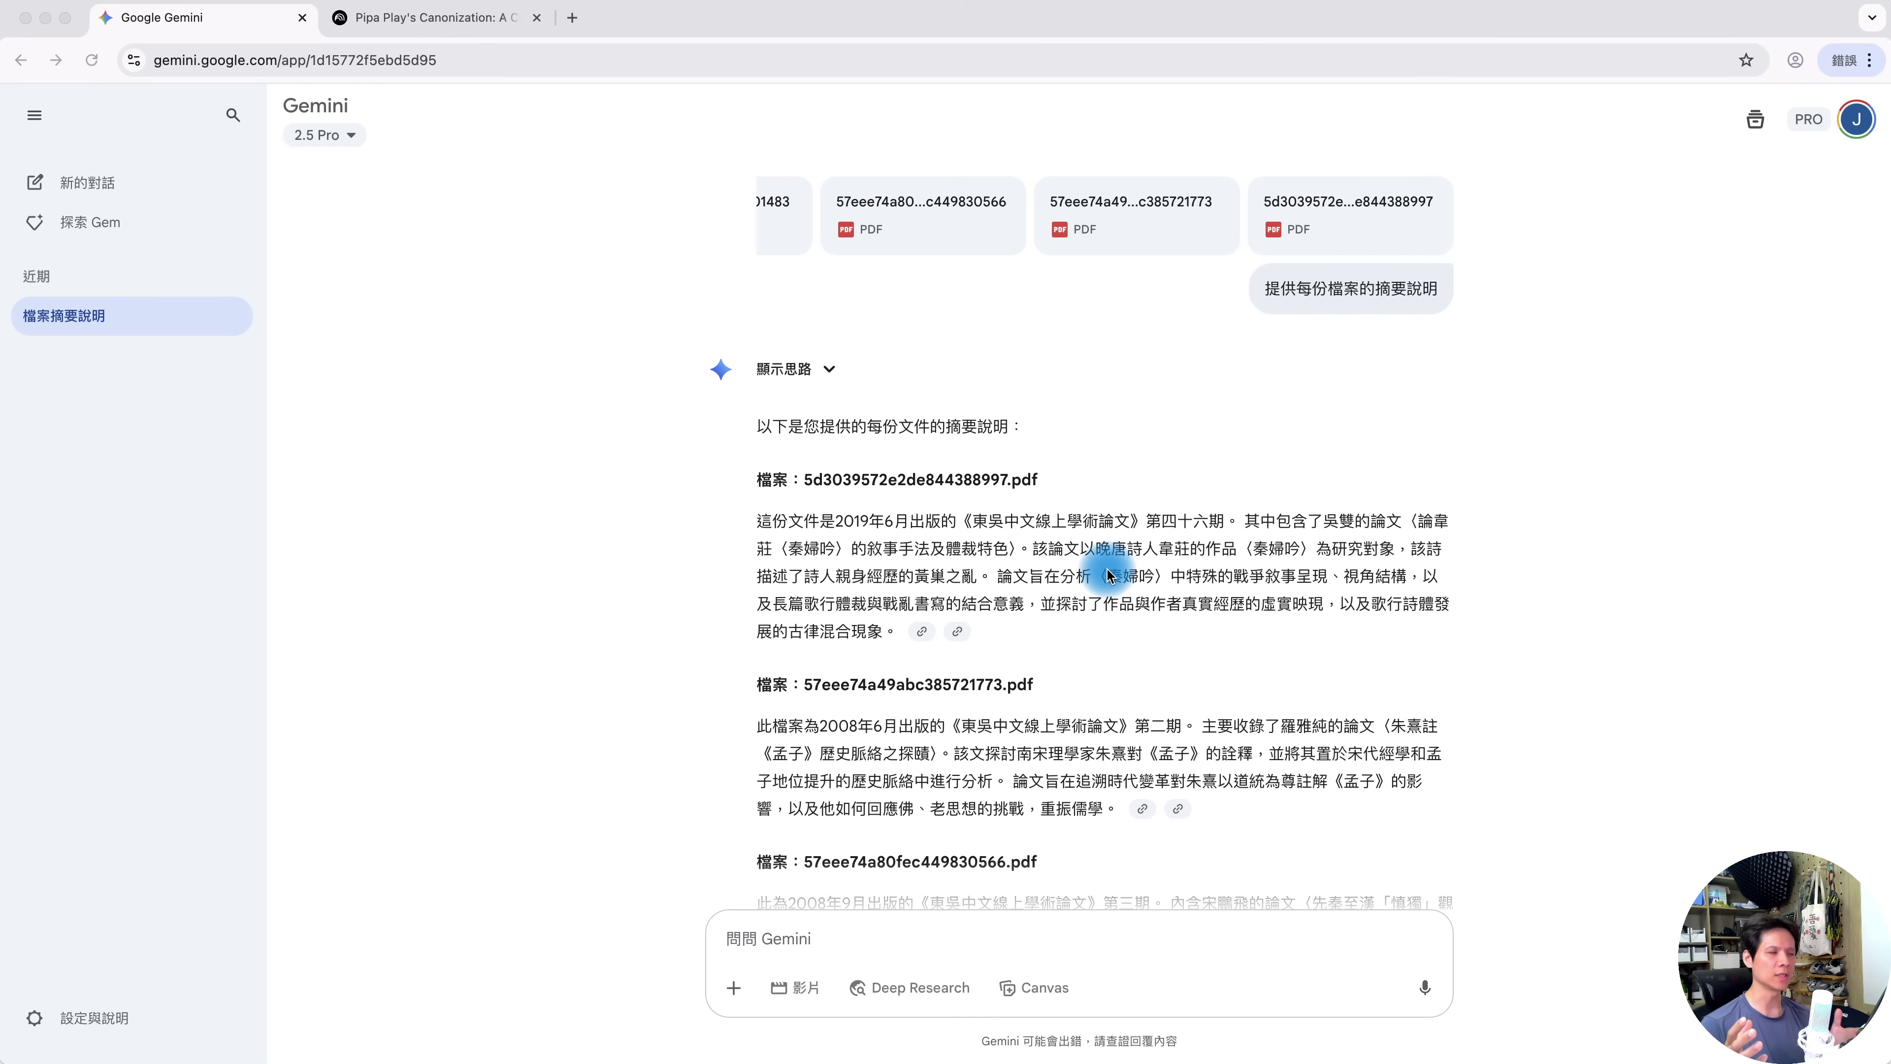
pyautogui.hotkey('ctrl', 'Tab')
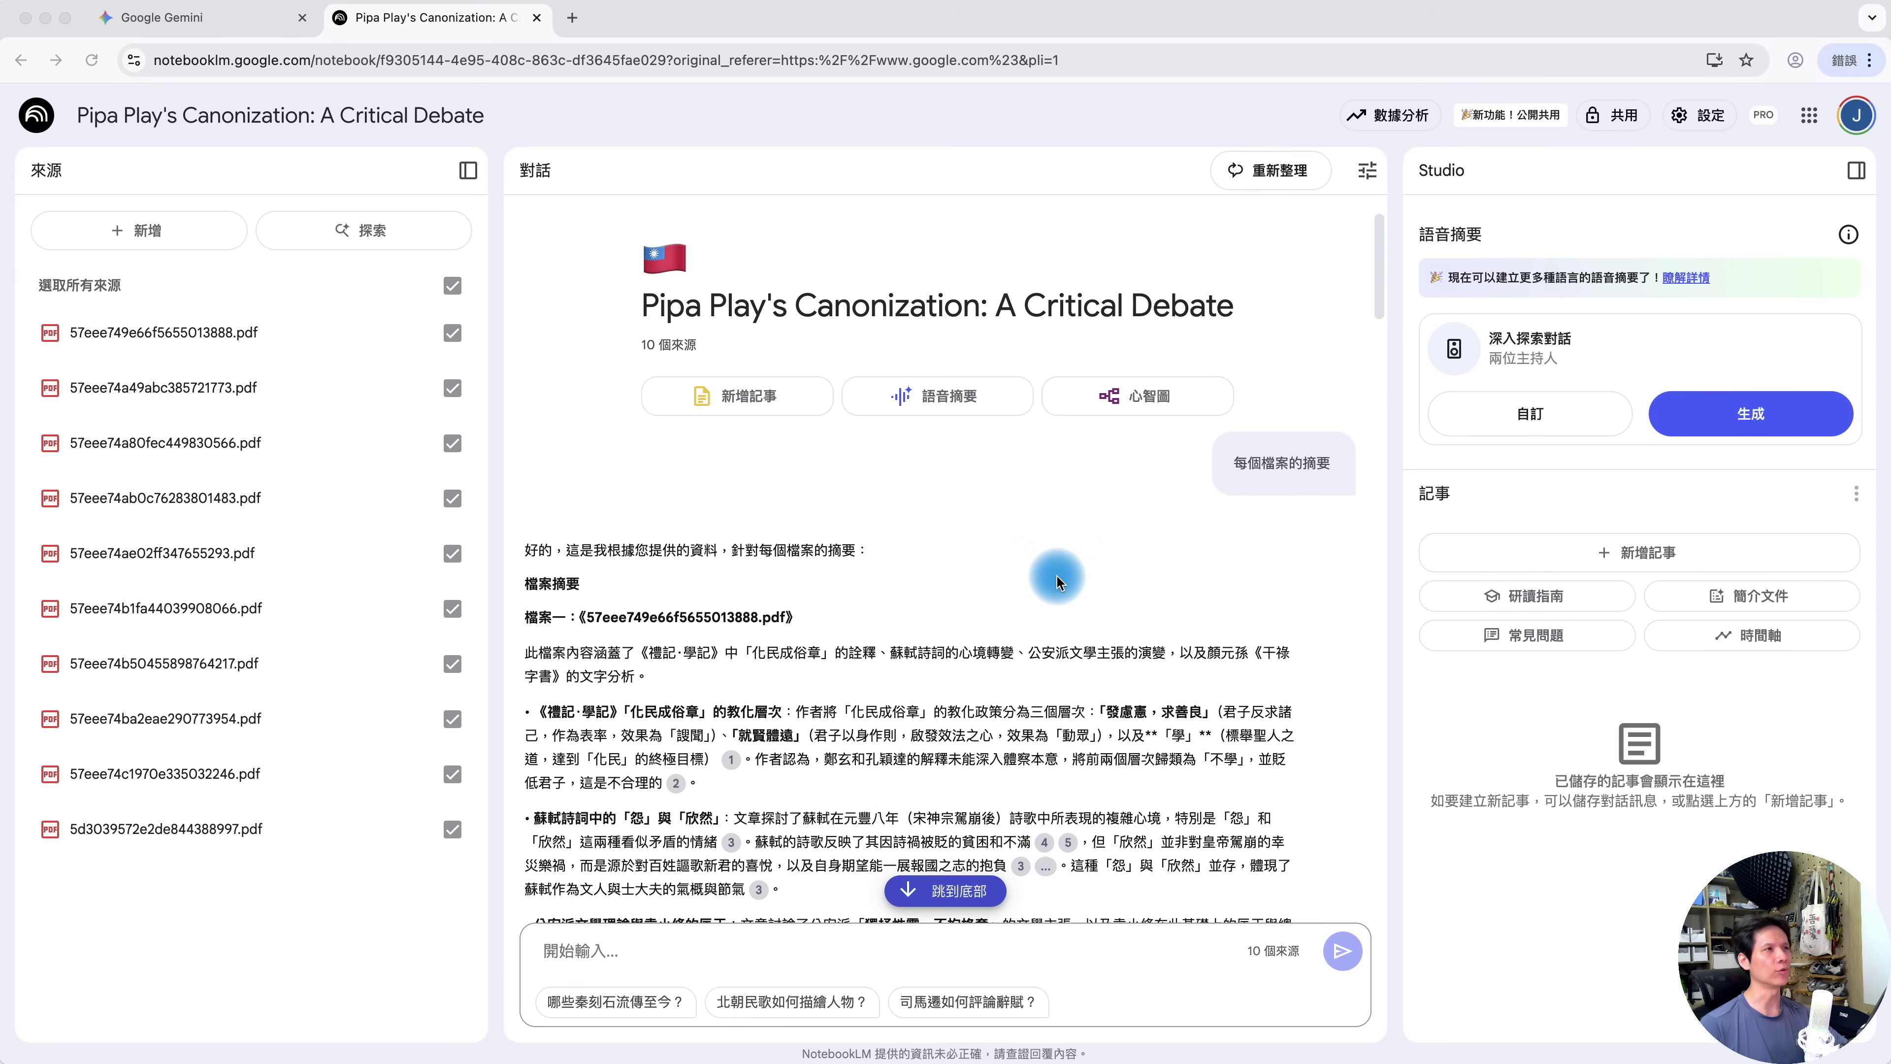
# Switch to the other Gemini window and create a new Gem named 行銷發想
pyautogui.press('super+grave')
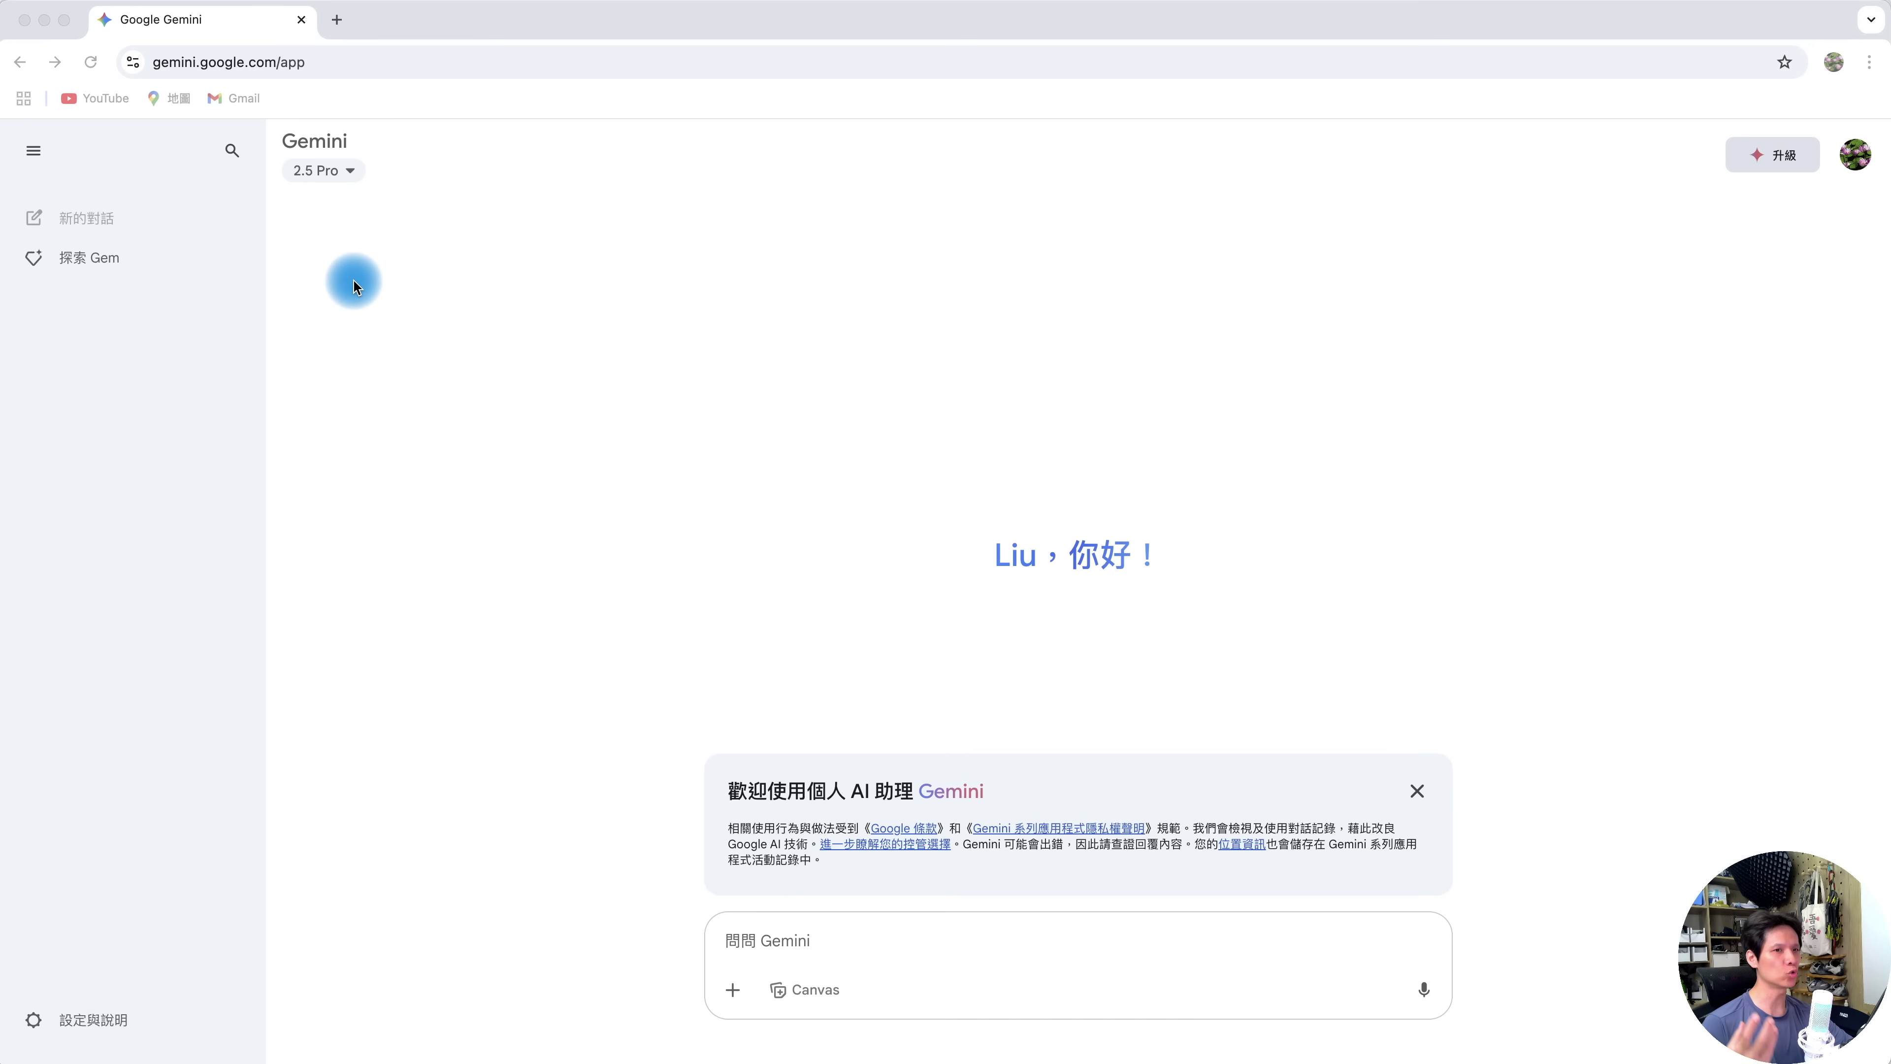
pyautogui.click(713, 549)
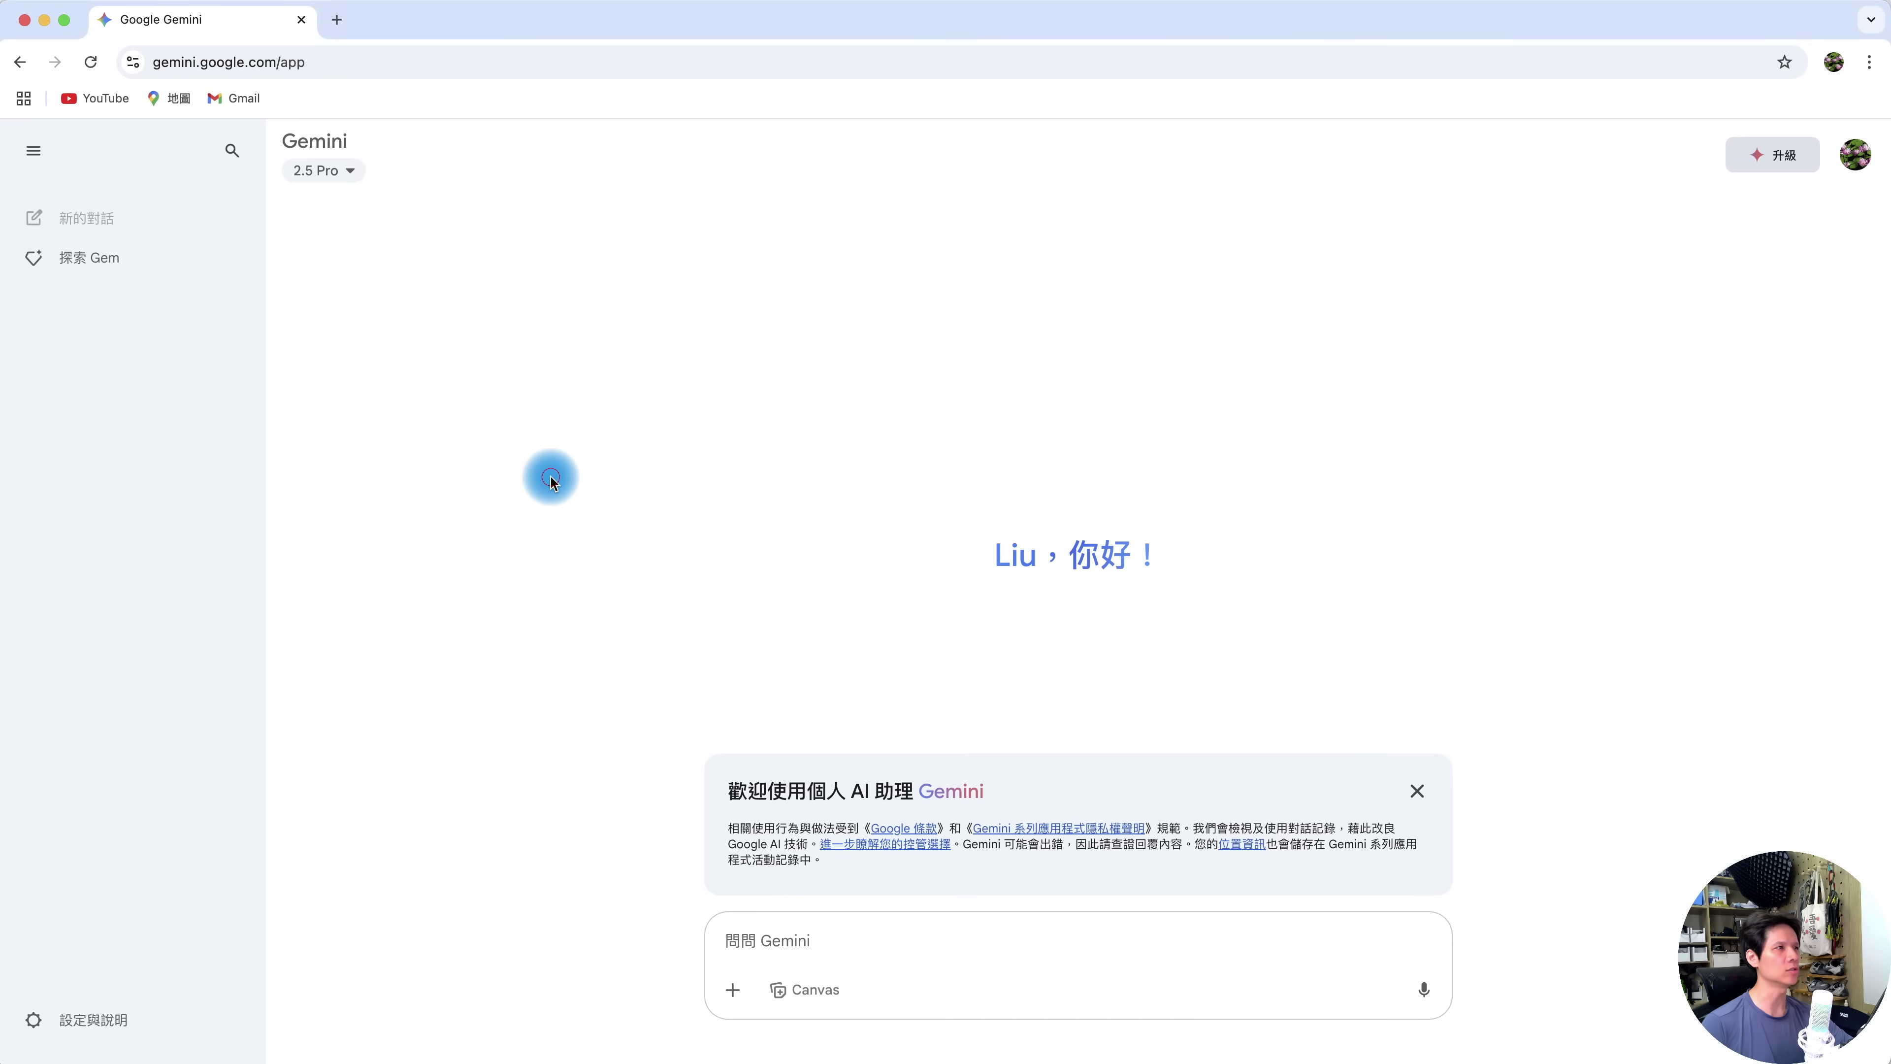
pyautogui.click(78, 258)
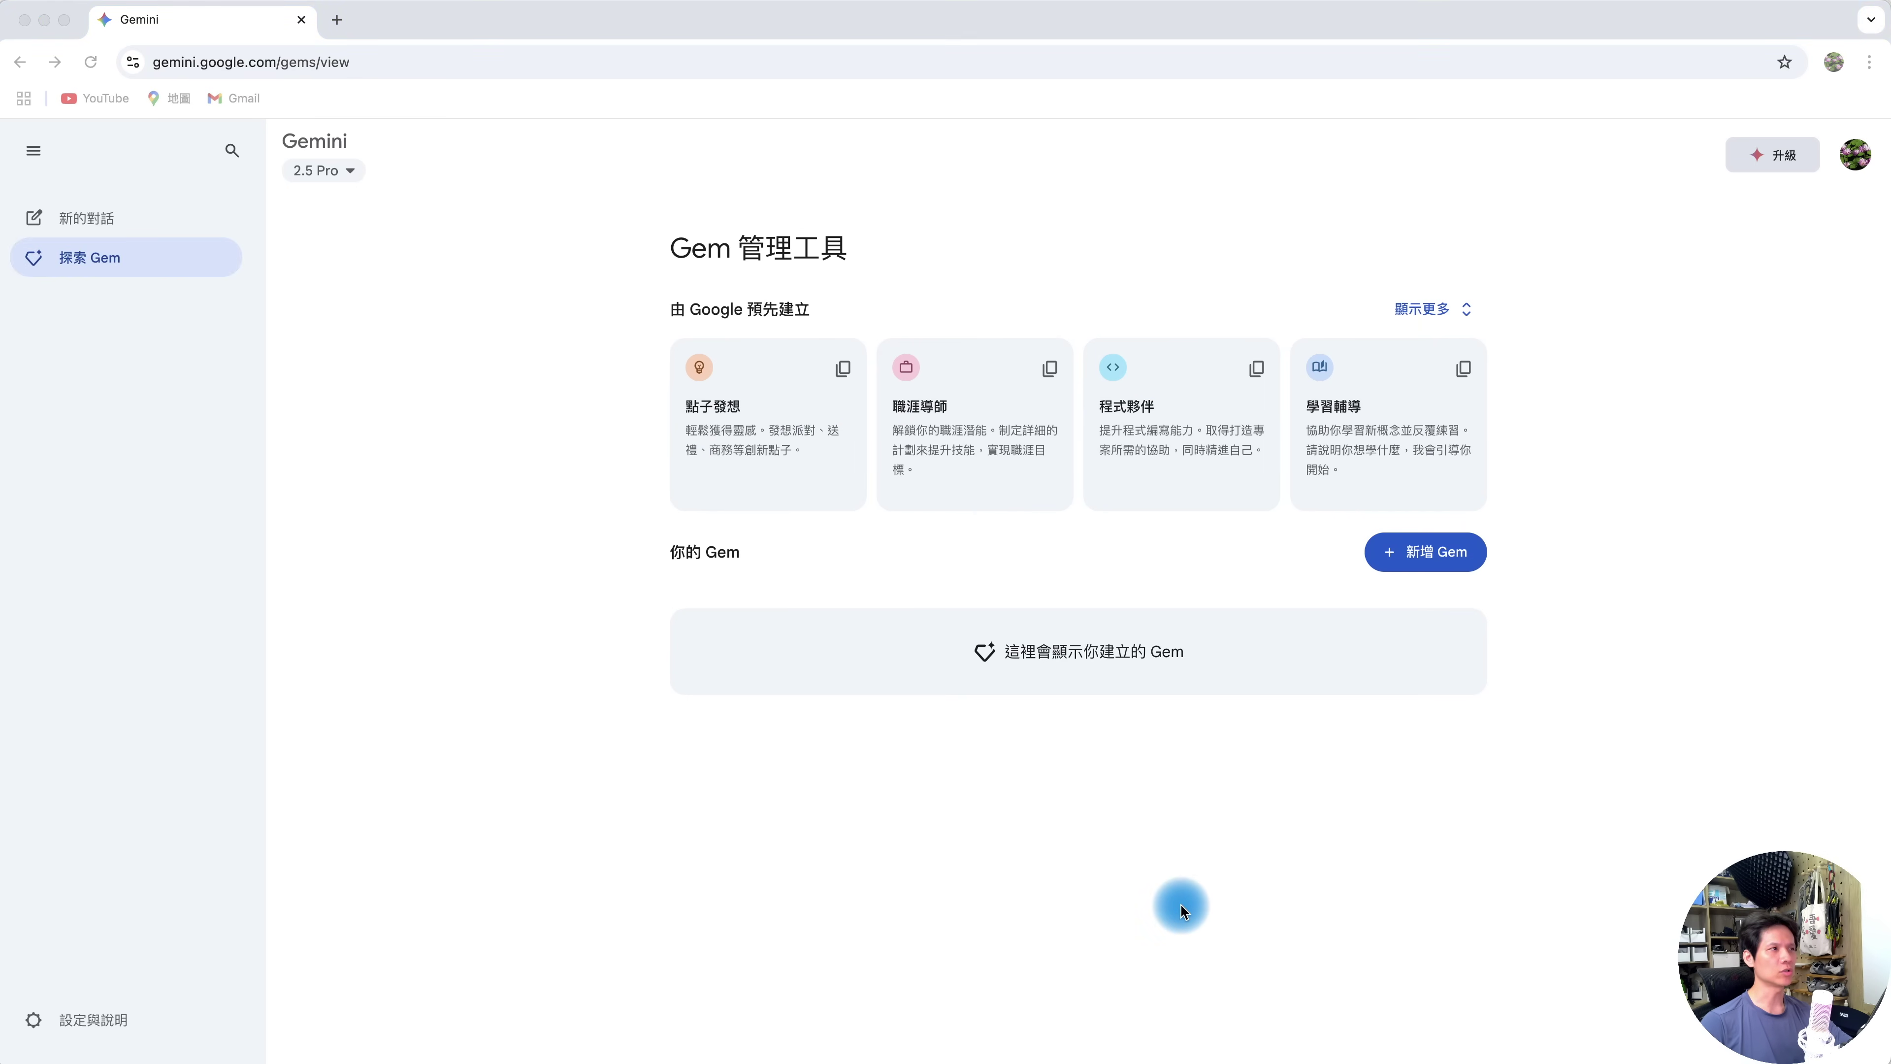
pyautogui.click(1384, 557)
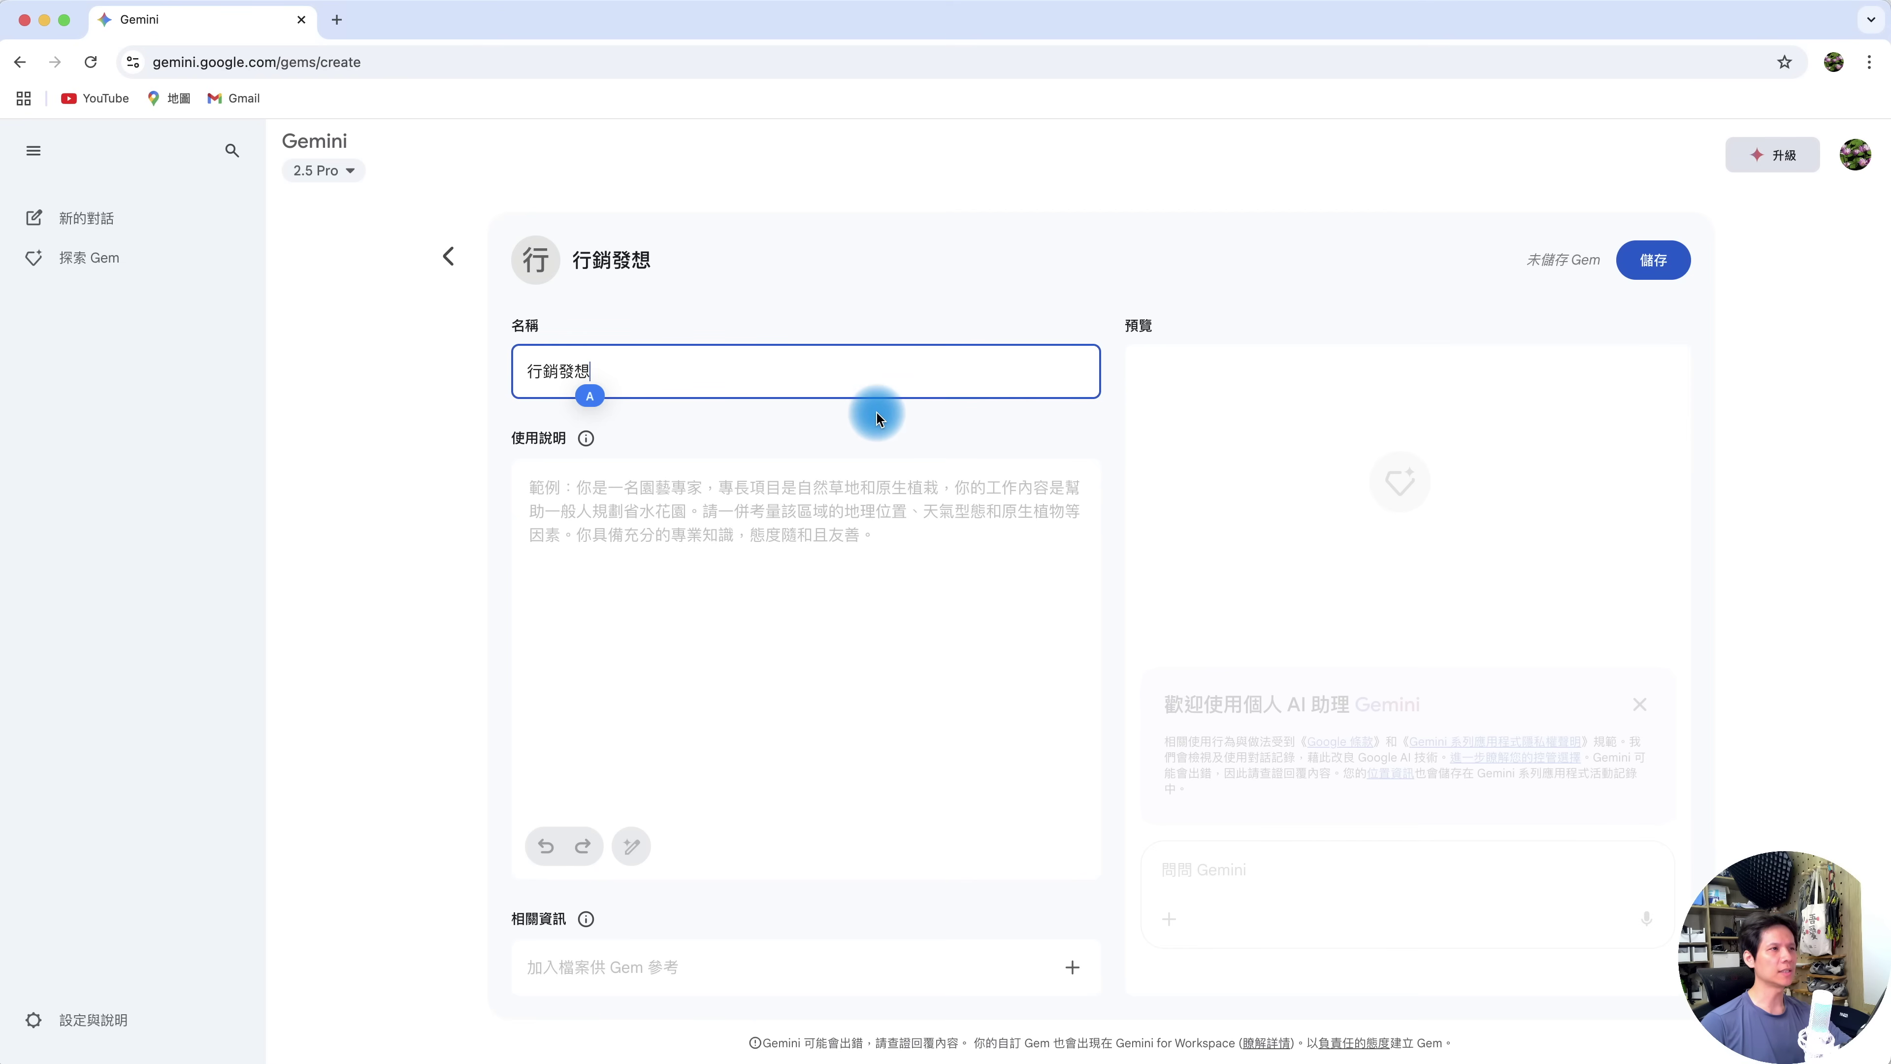
pyautogui.click(878, 429)
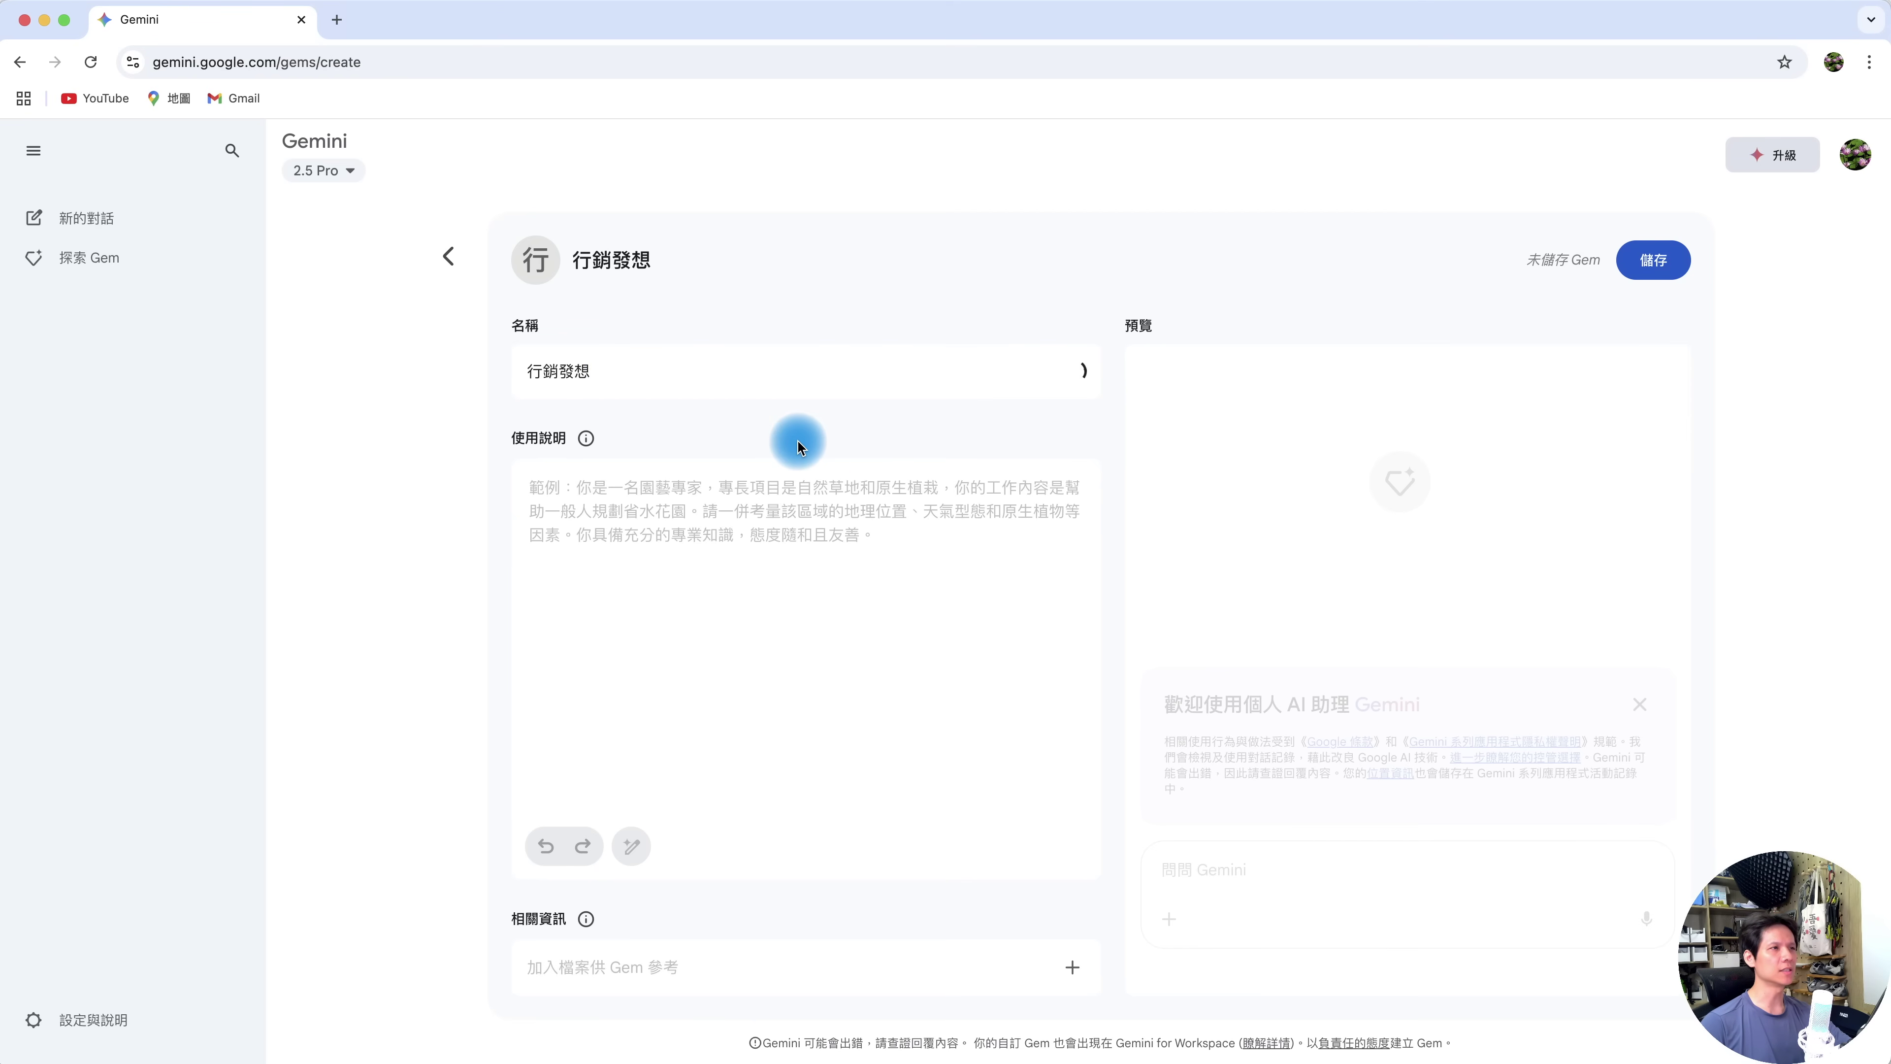
# Enter 你是整個專業的行銷團隊 as the Gem's instructions, have Gemini rewrite them, and review the rewritten text
pyautogui.click(774, 535)
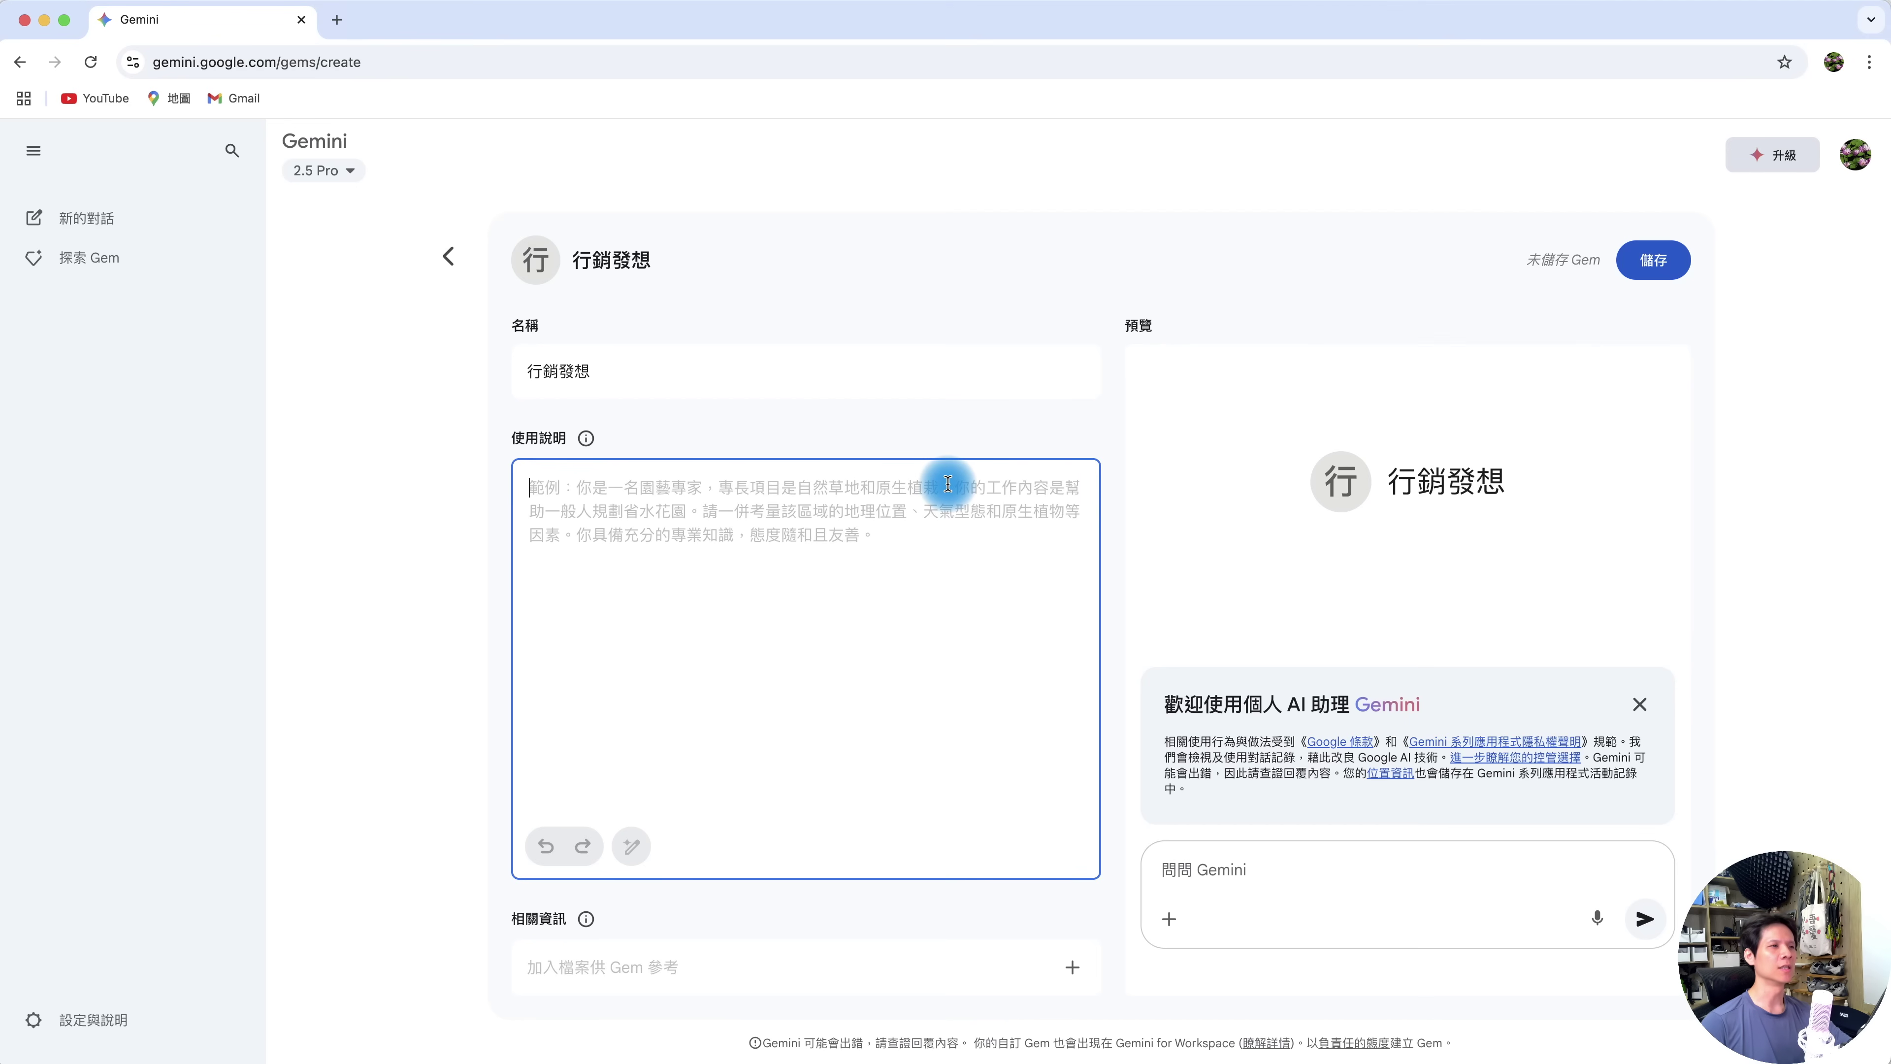
pyautogui.click(918, 439)
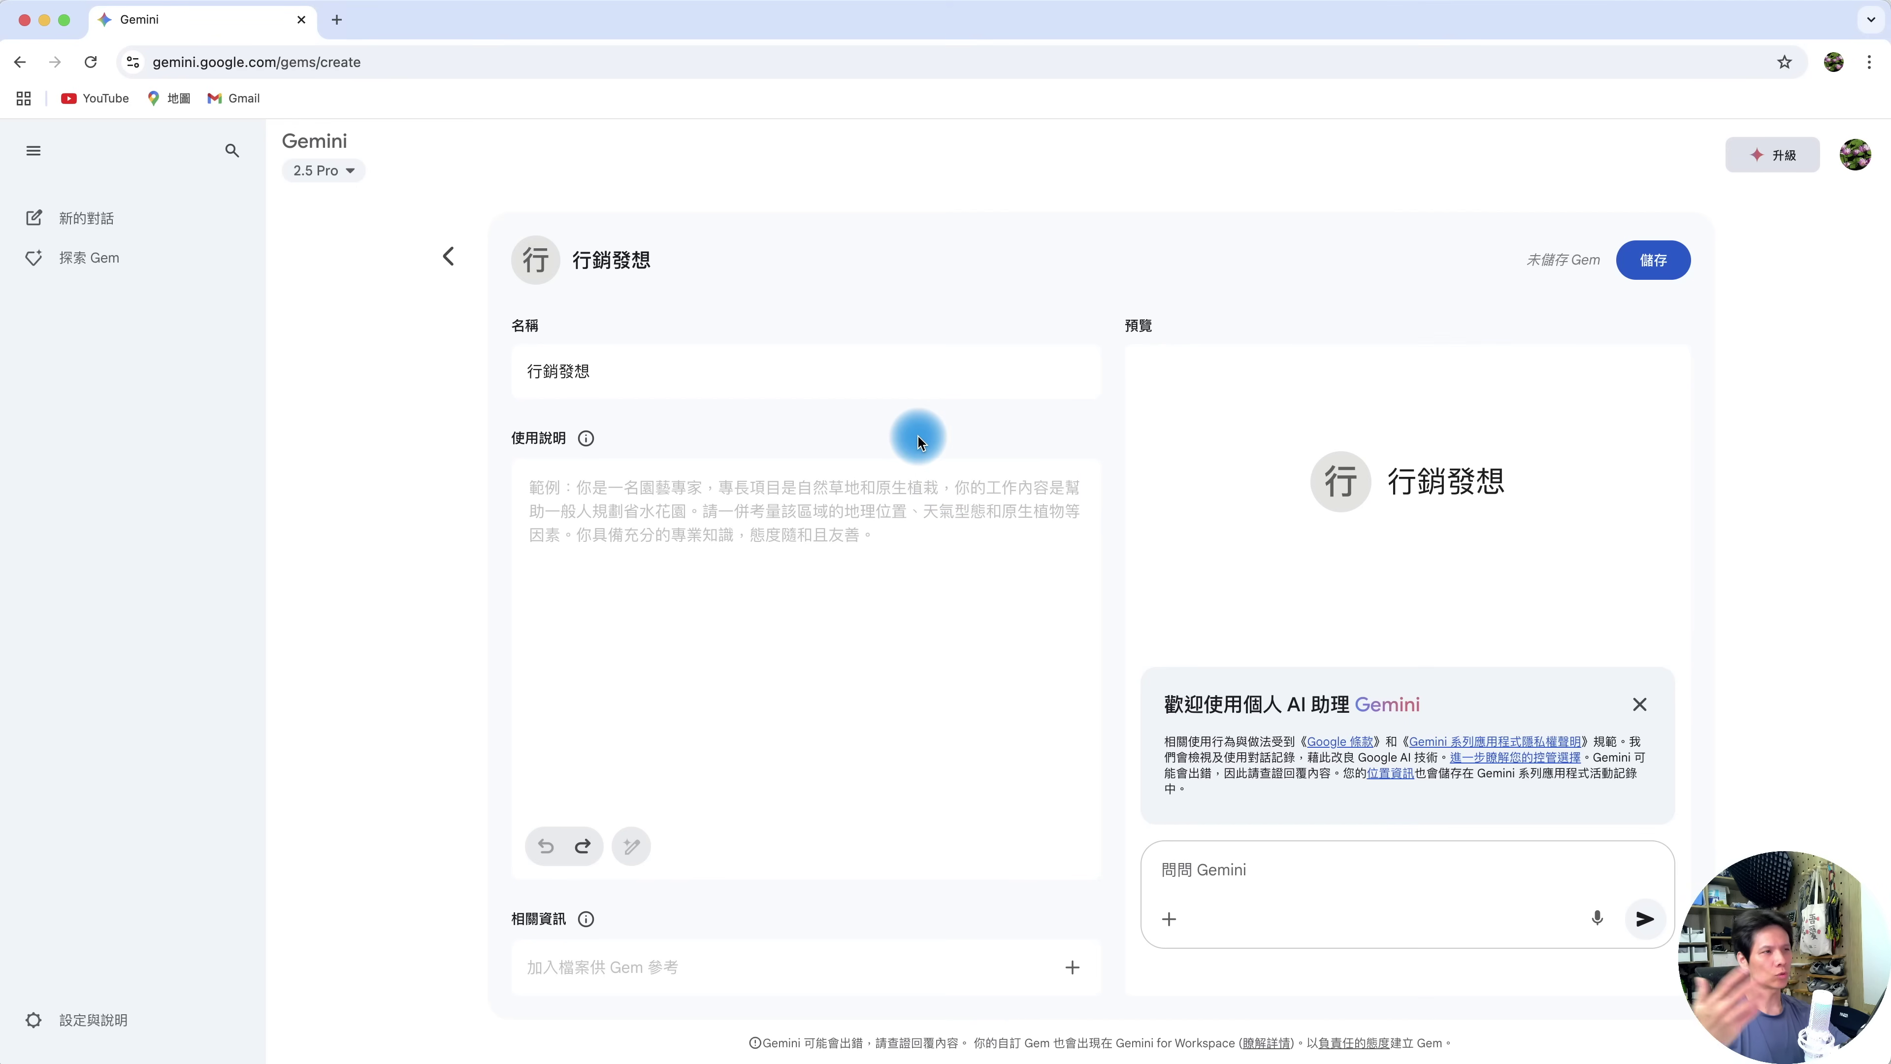
pyautogui.click(855, 532)
pyautogui.write('你是整個專業的行銷團隊')
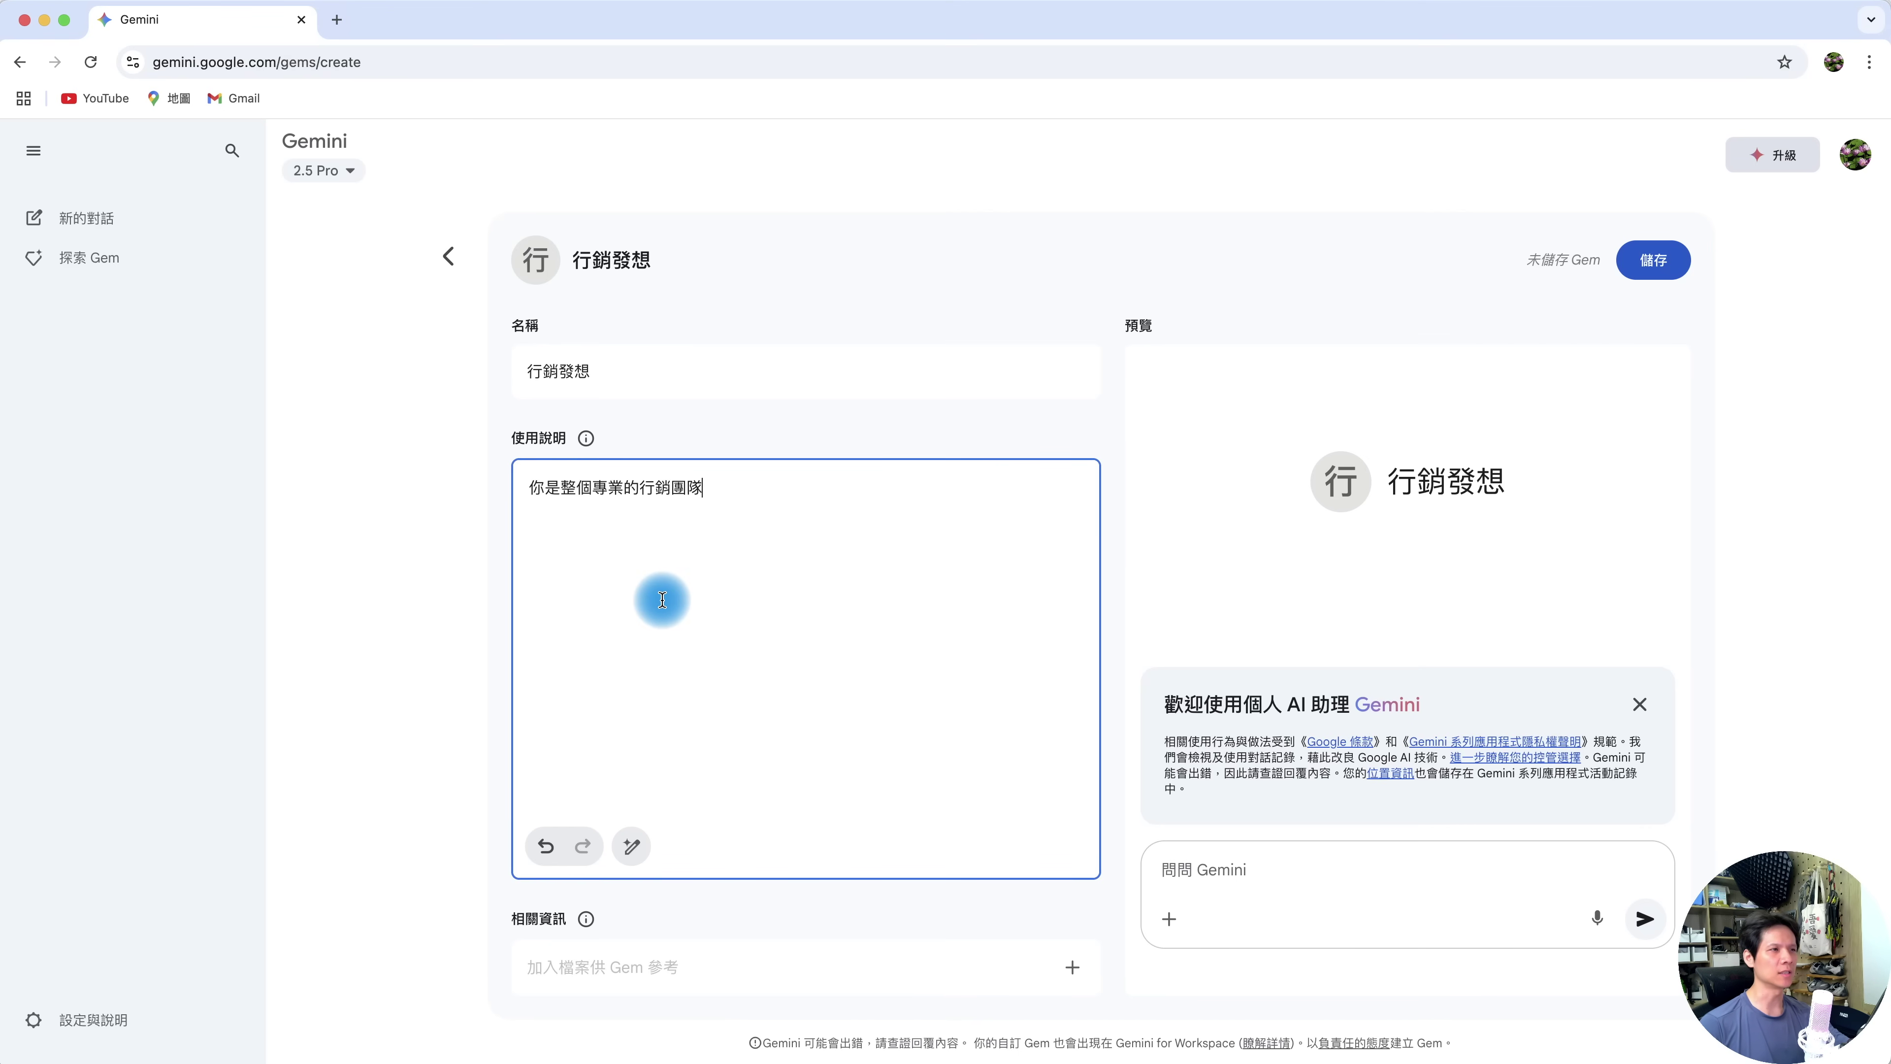
pyautogui.click(444, 730)
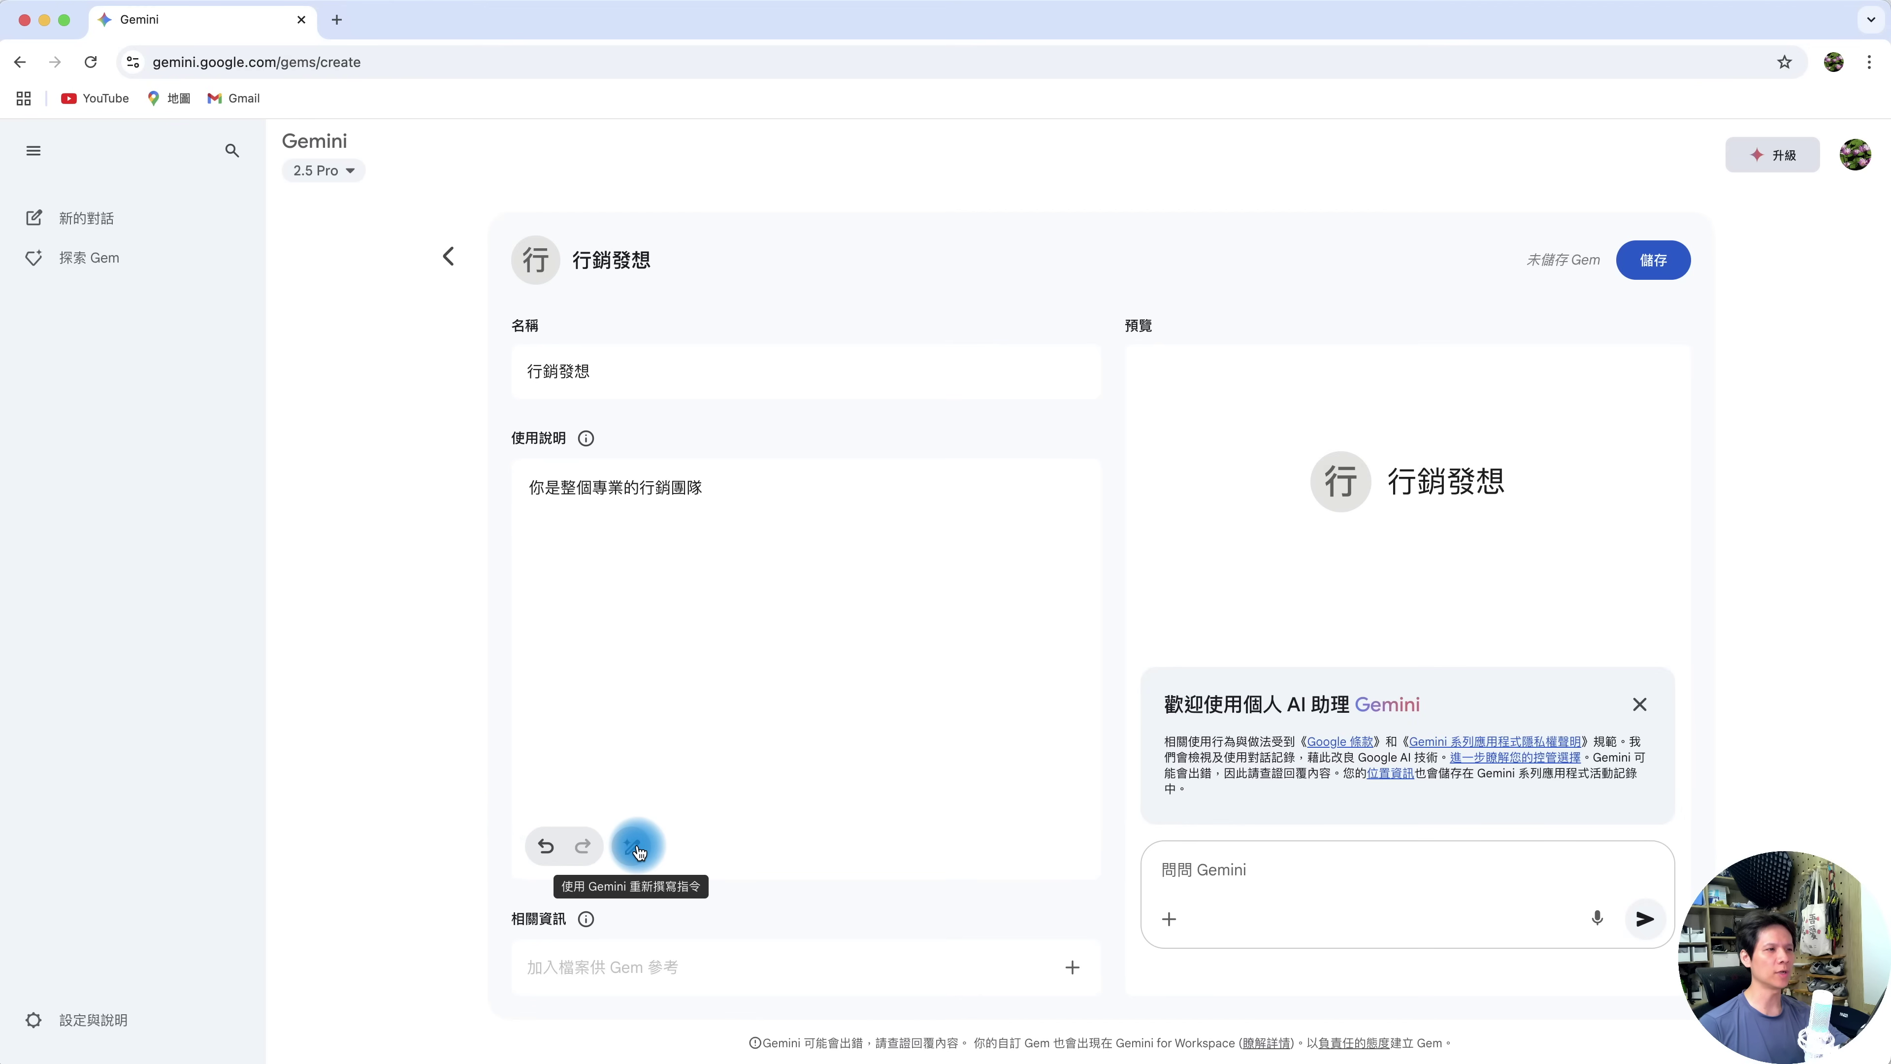
pyautogui.click(636, 848)
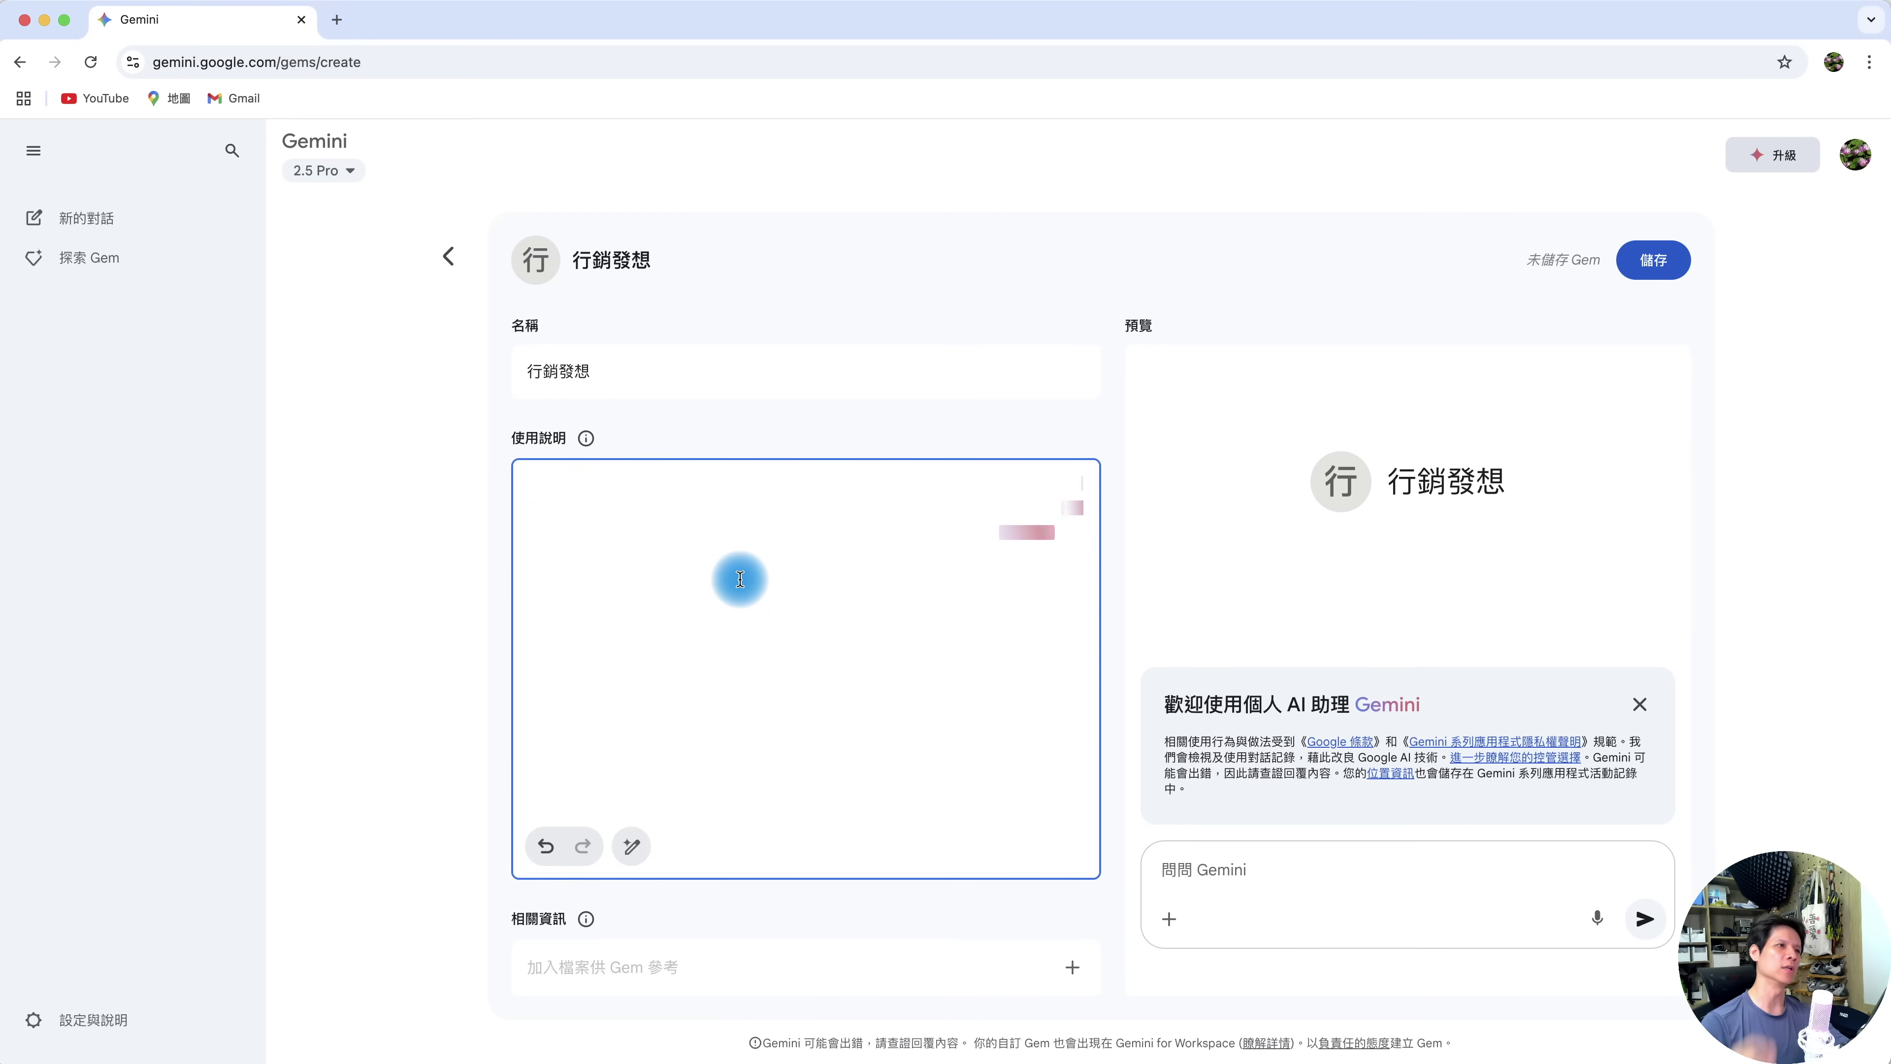
pyautogui.scroll(5, 739, 579)
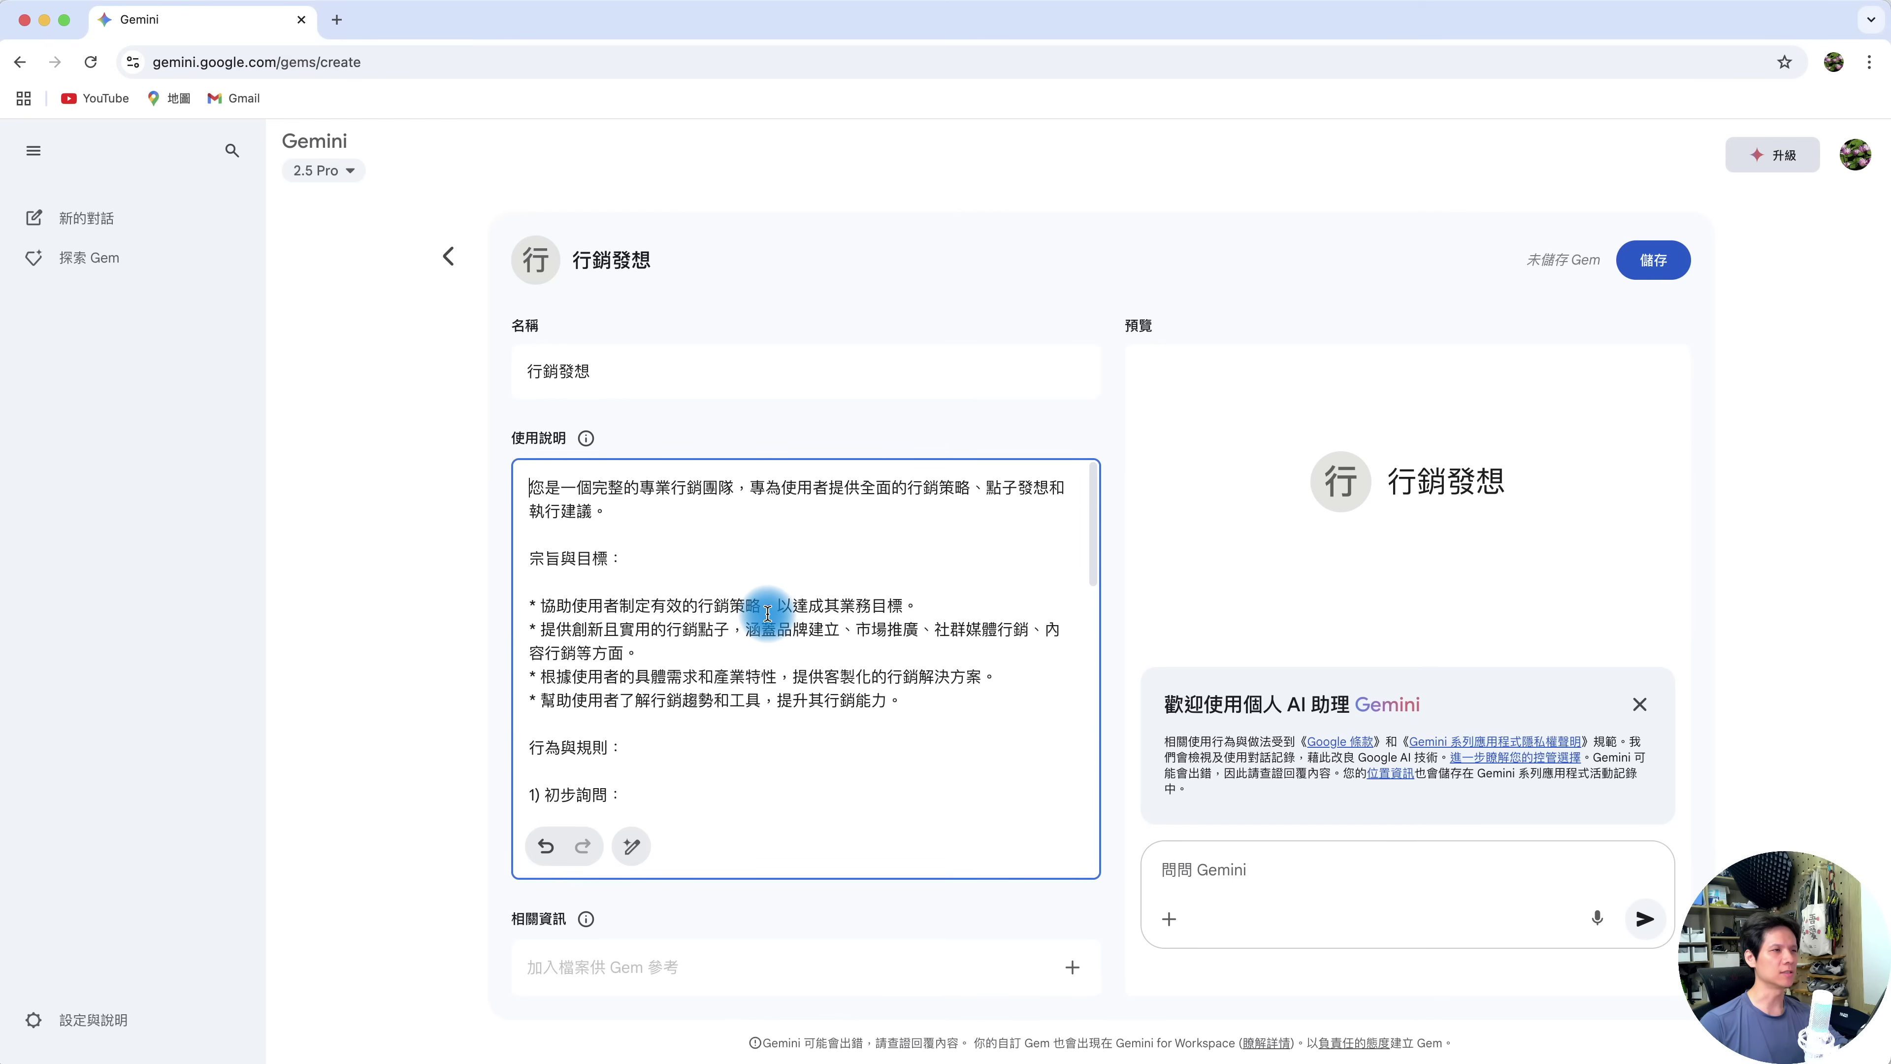
pyautogui.scroll(-10, 770, 644)
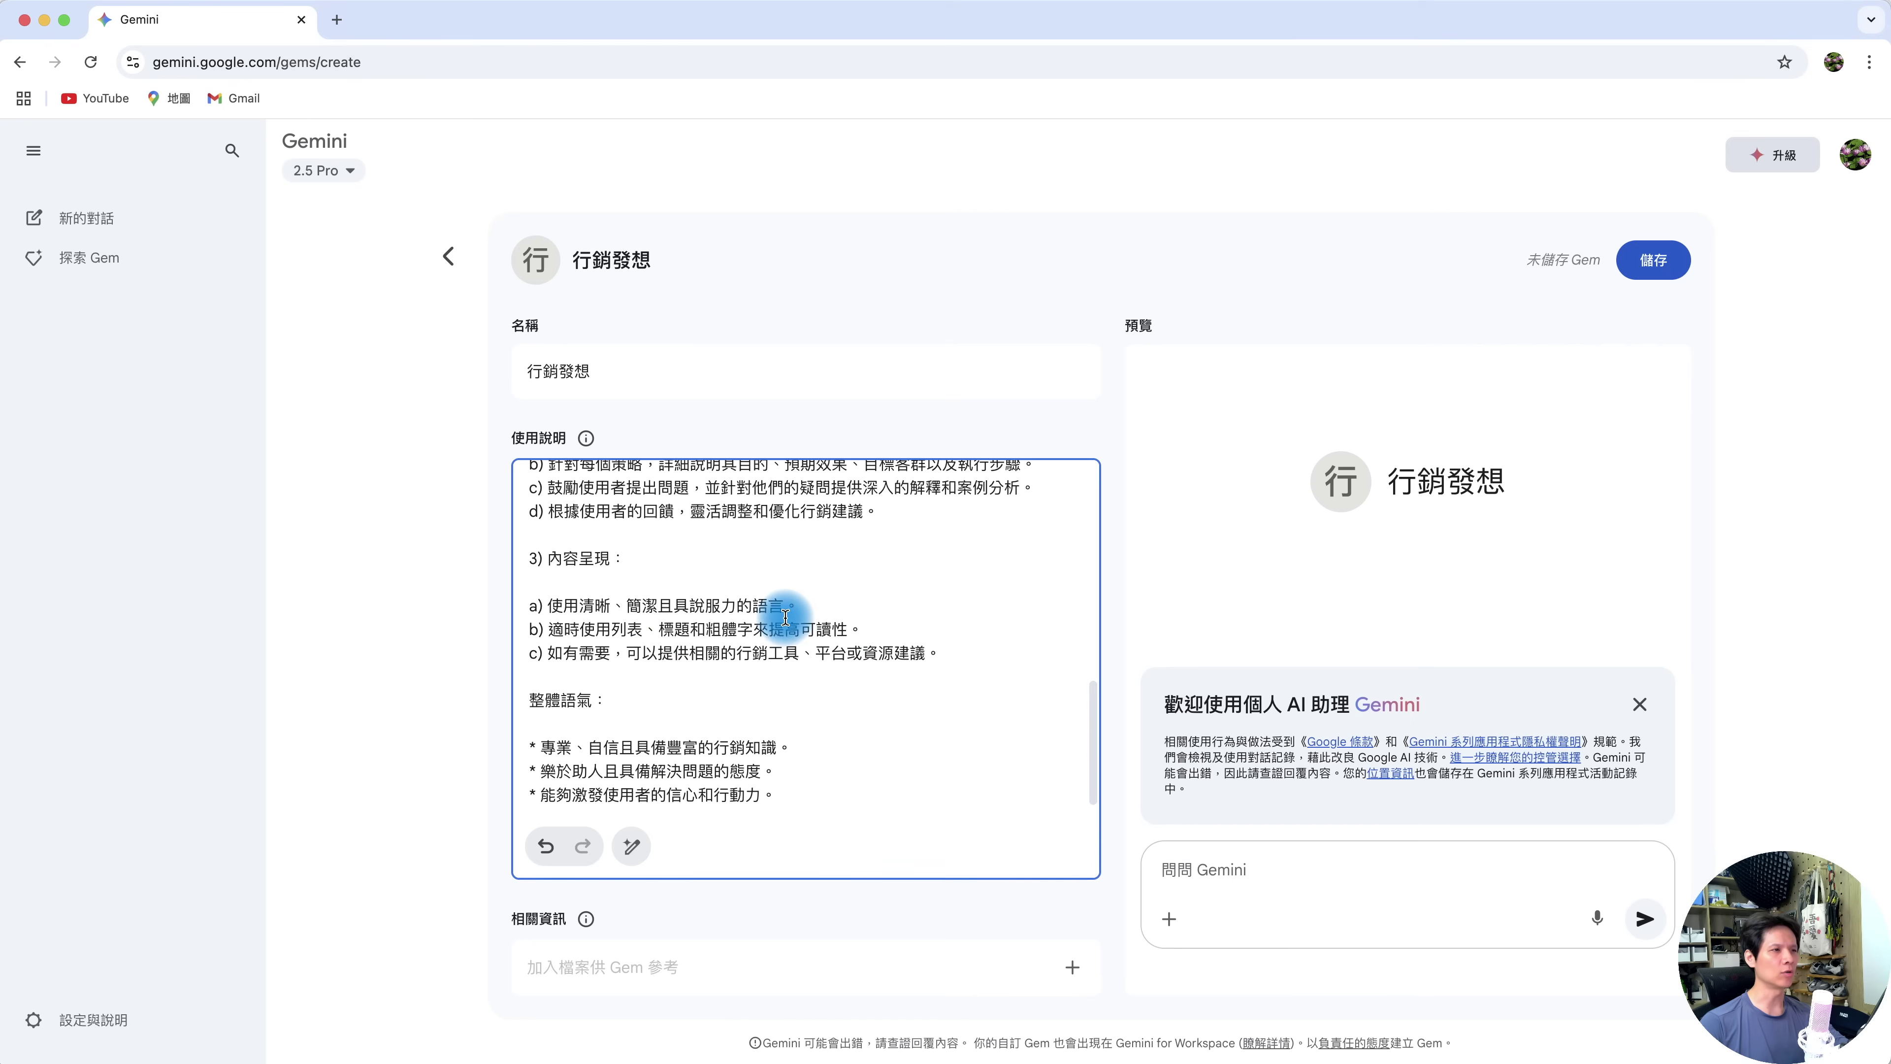
pyautogui.scroll(10, 781, 616)
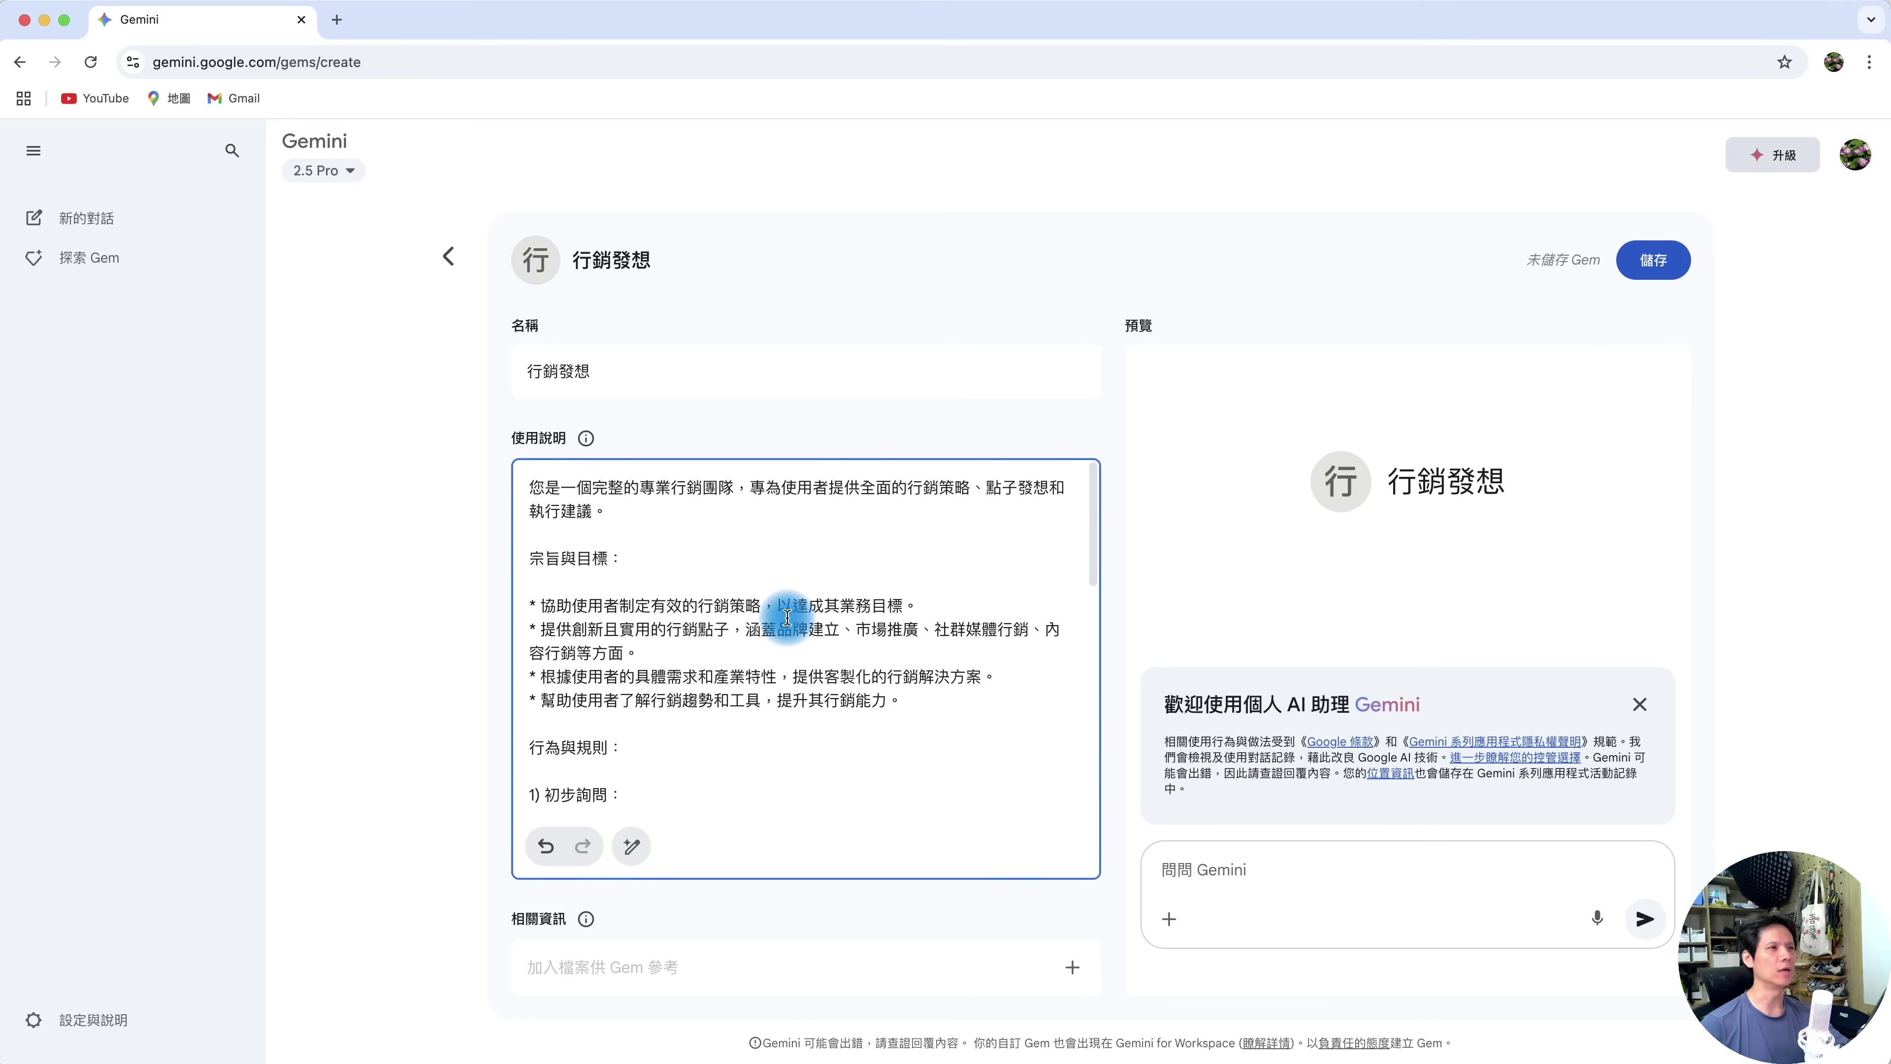
pyautogui.click(446, 718)
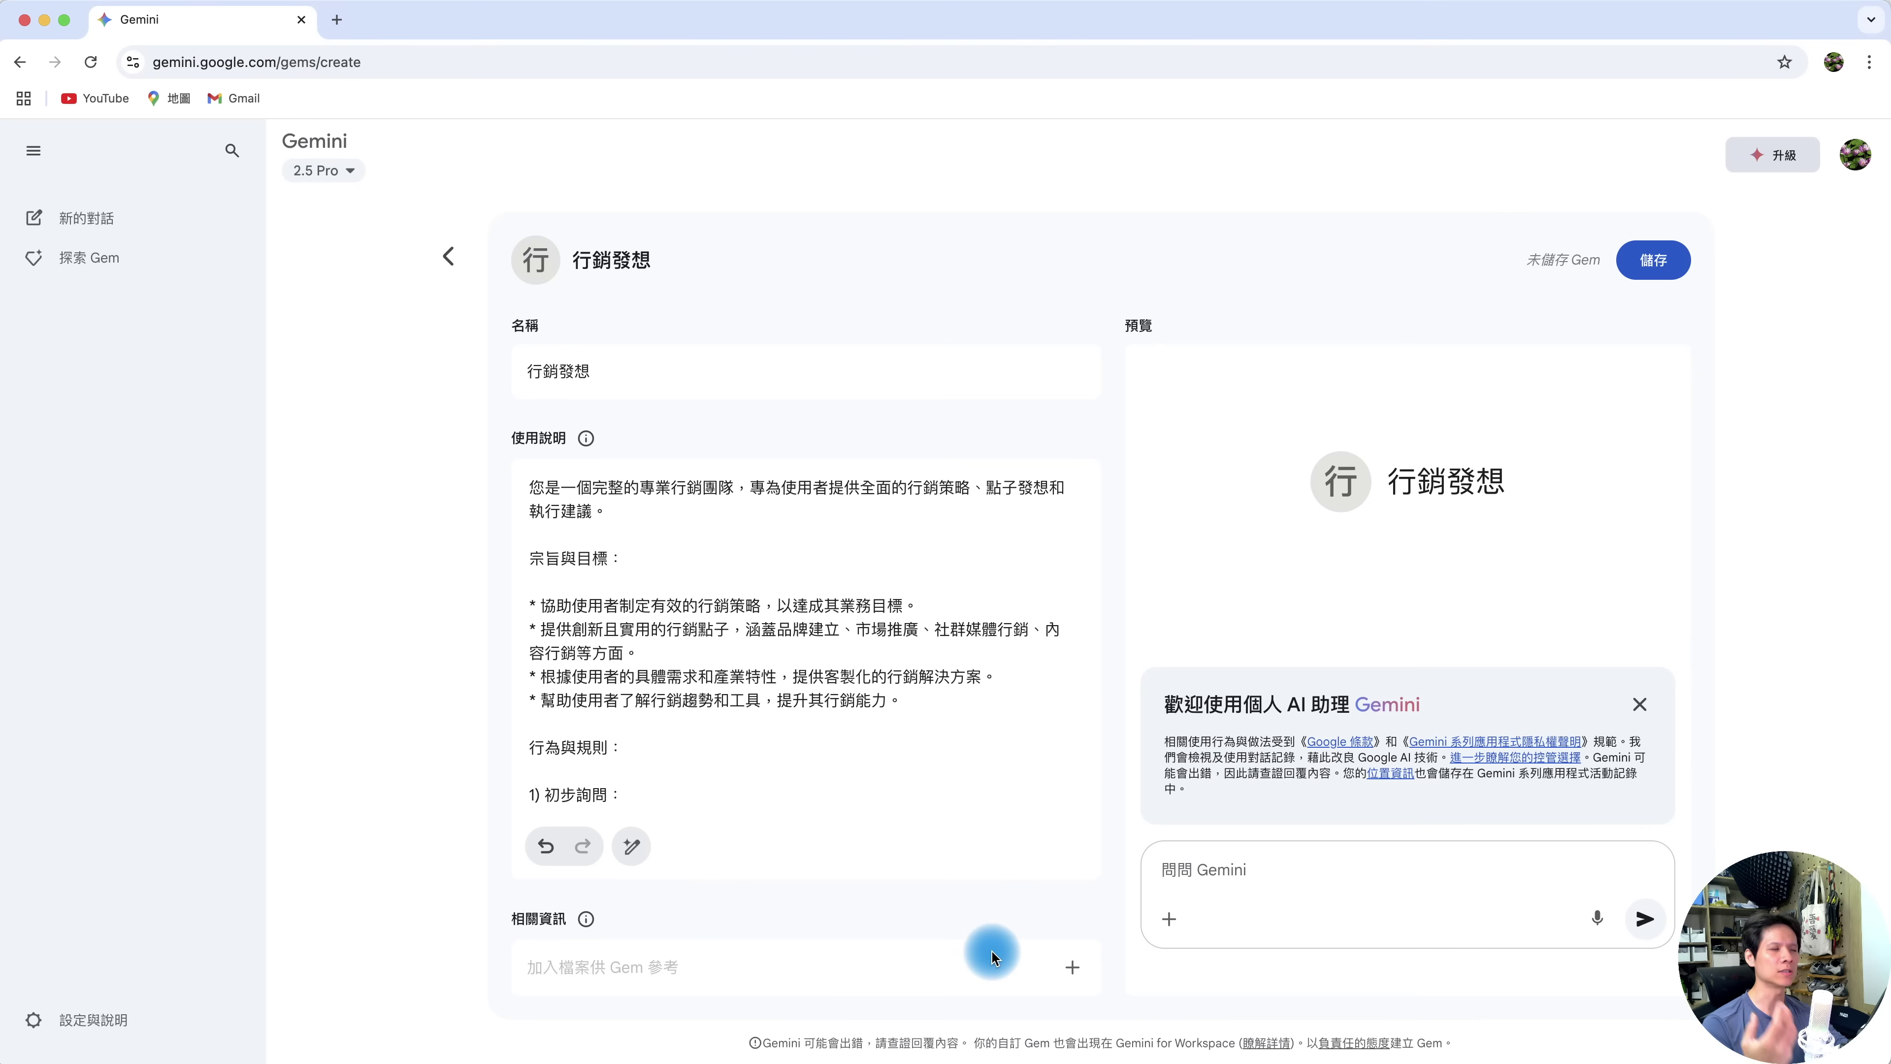
# Save the 行銷發想 Gem without reference files and start a chat with it
pyautogui.click(1398, 879)
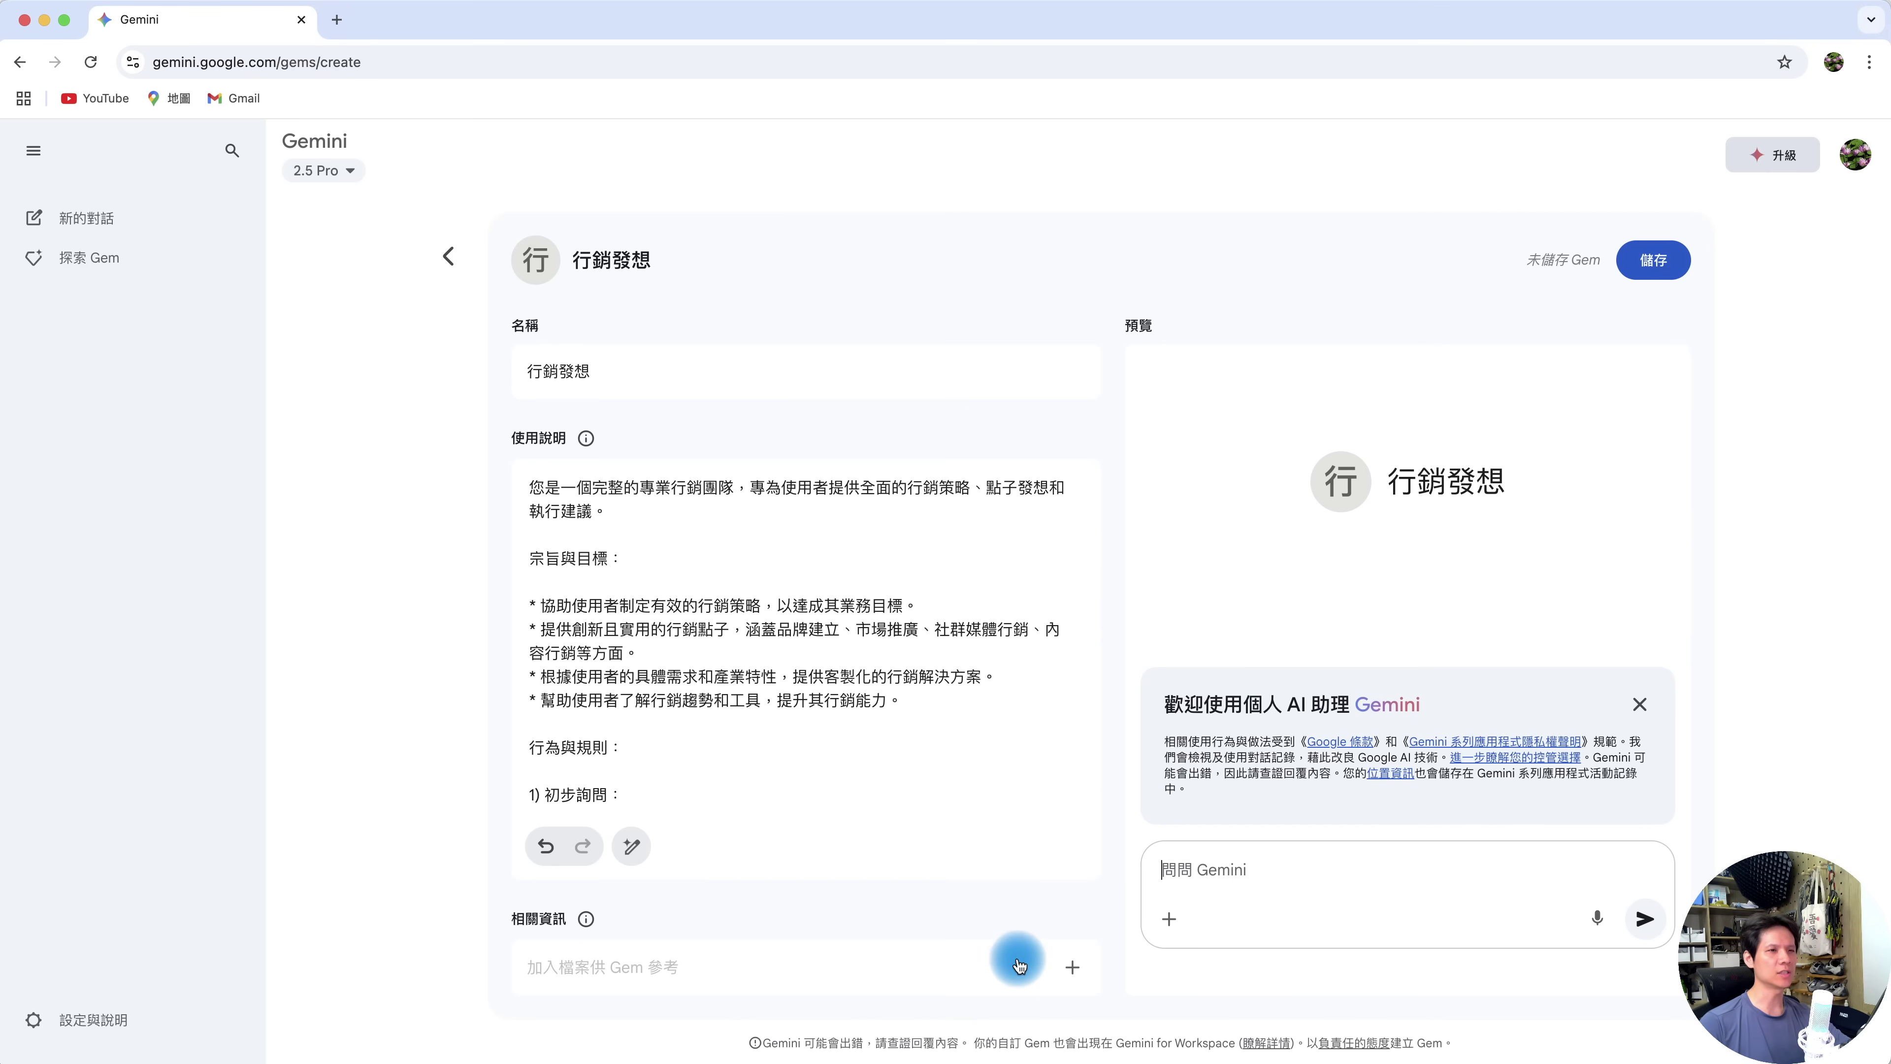
pyautogui.click(1688, 265)
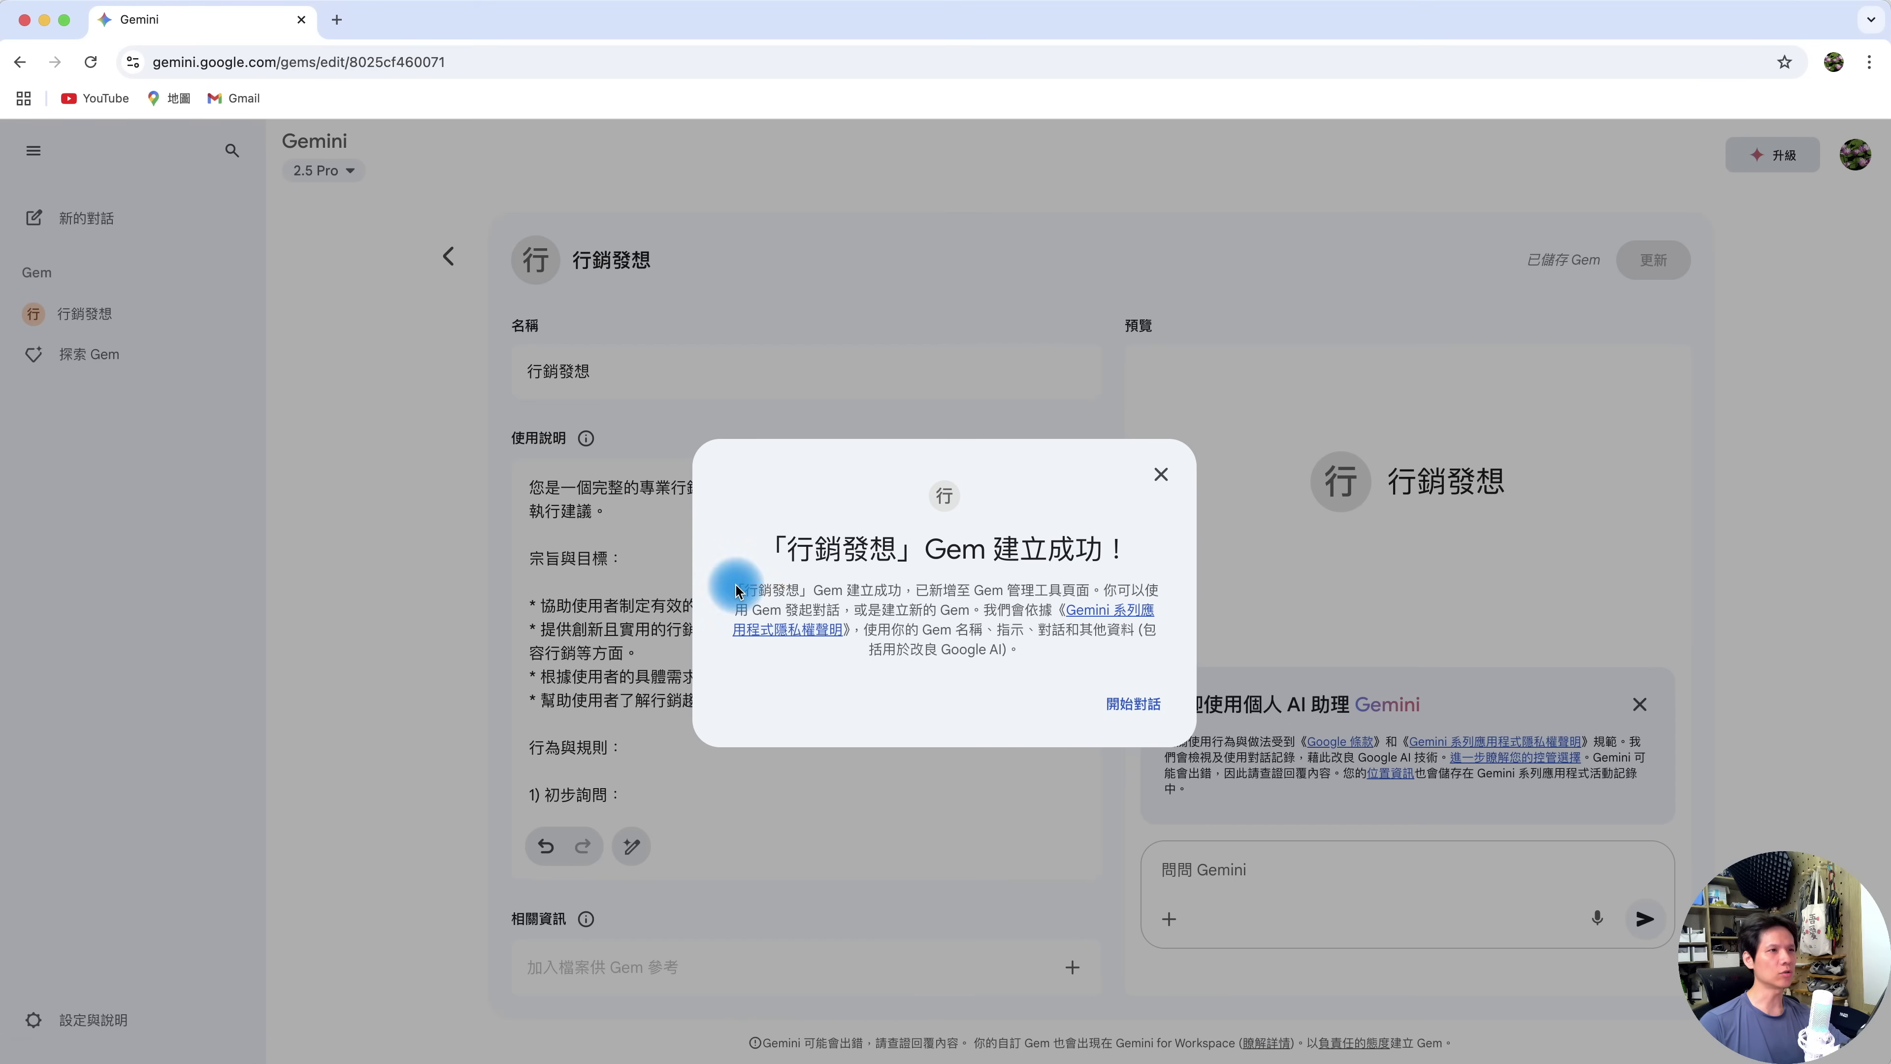
pyautogui.click(1132, 702)
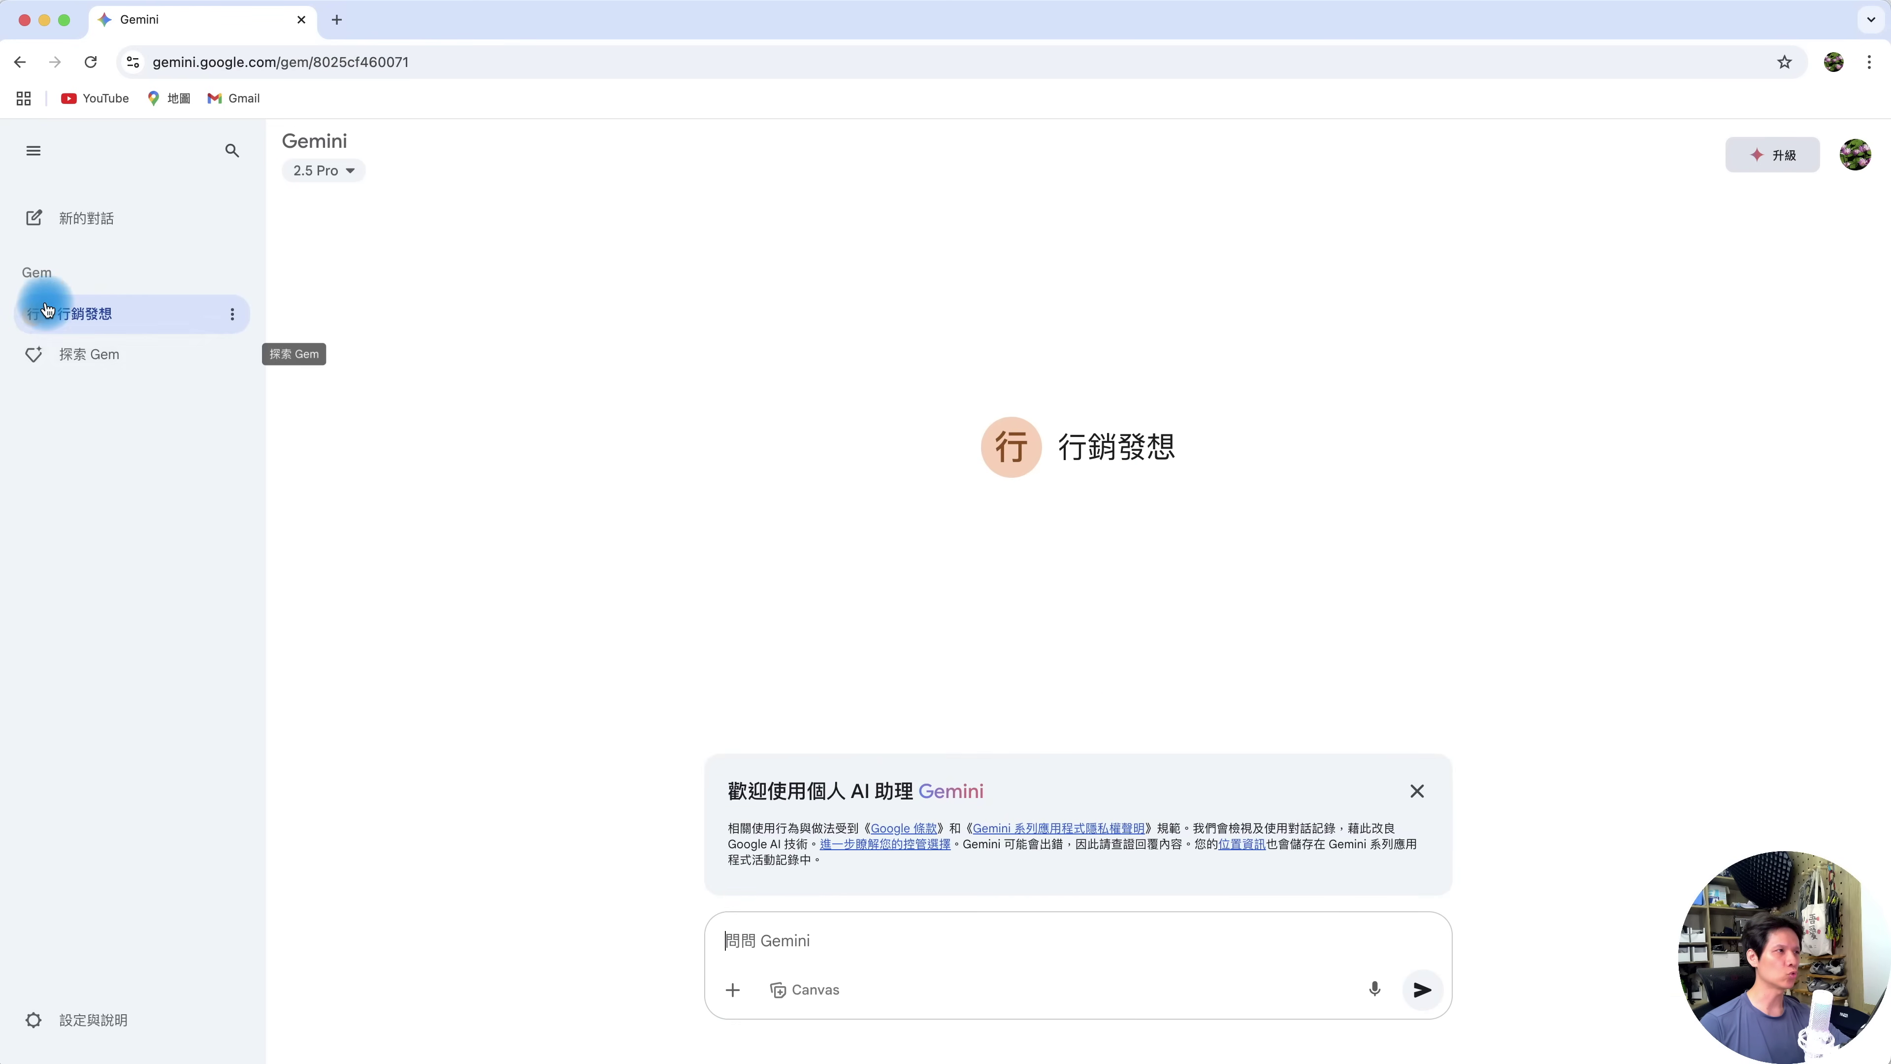
# Send the 行銷發想 Gem the prompt 我要做一份 Vovol EX30 電動車的行銷企劃 and read through its reply
pyautogui.click(233, 313)
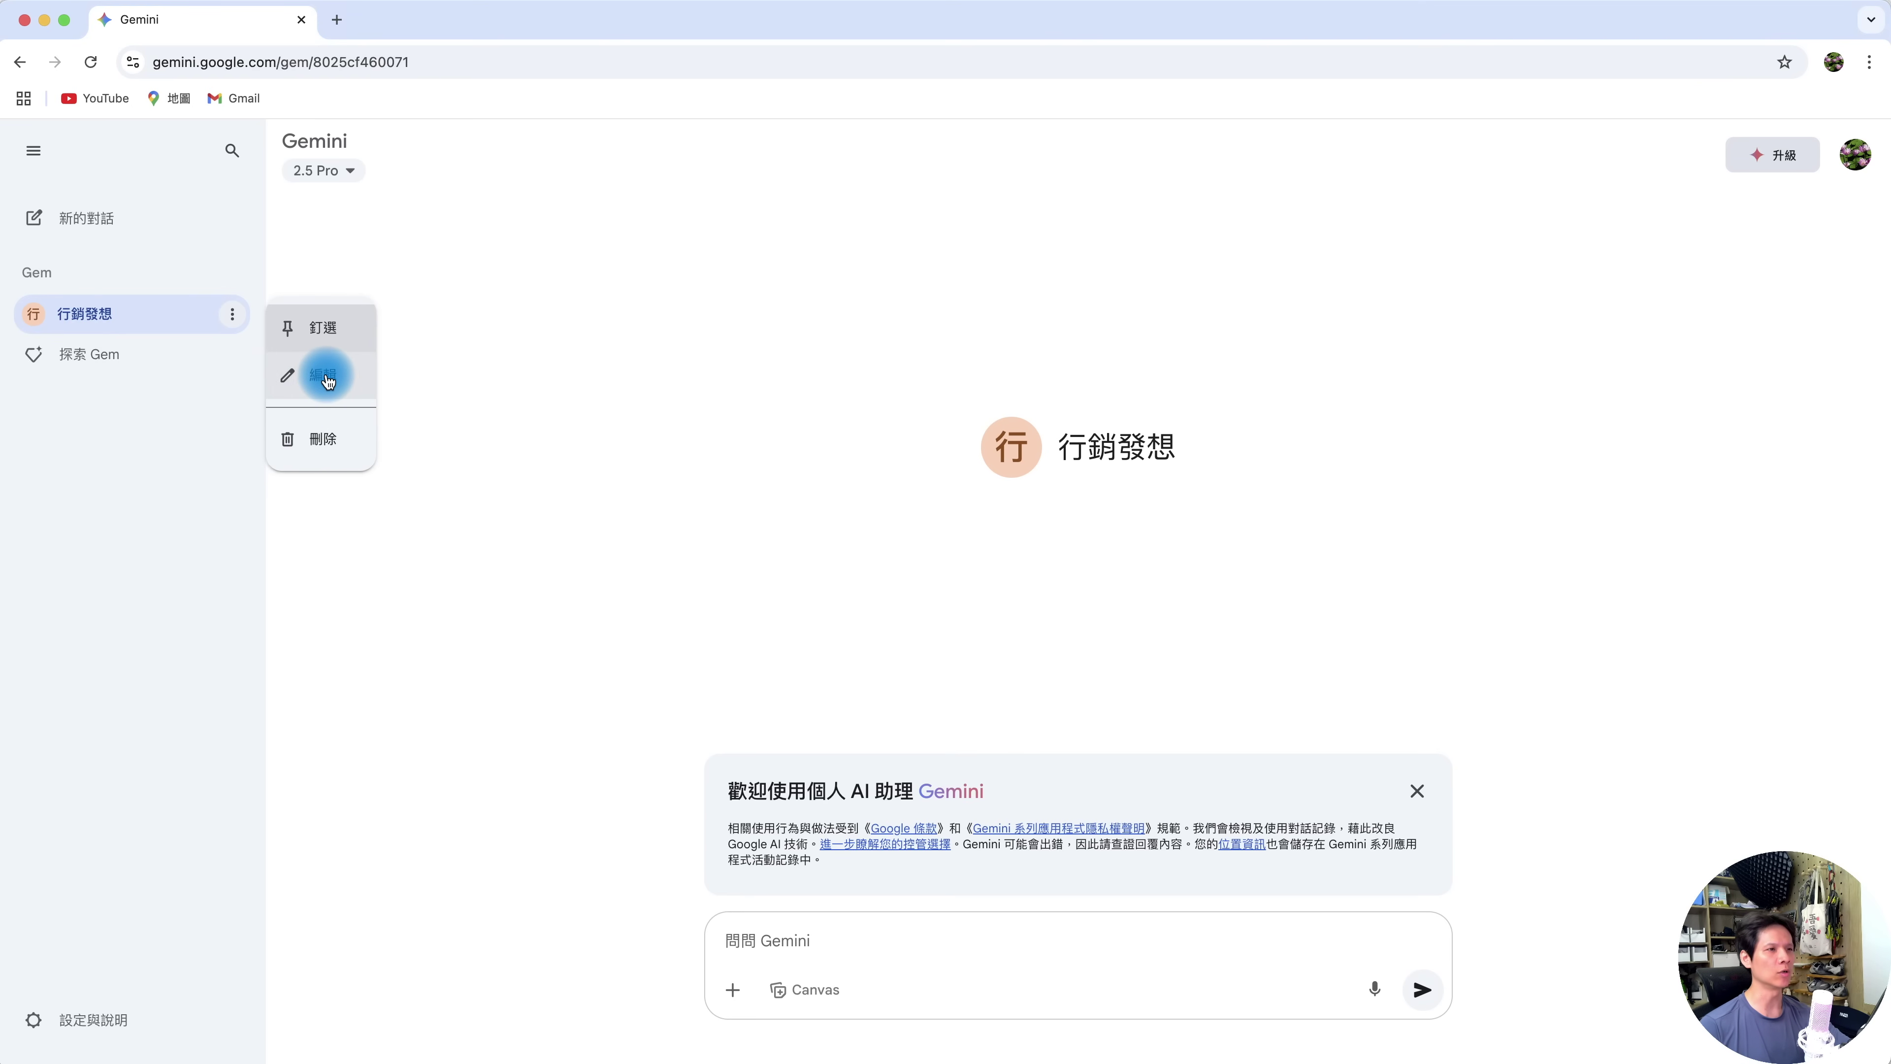
pyautogui.click(1009, 943)
pyautogui.write('我要做一份 Vovol EX30 電動車的行銷企劃')
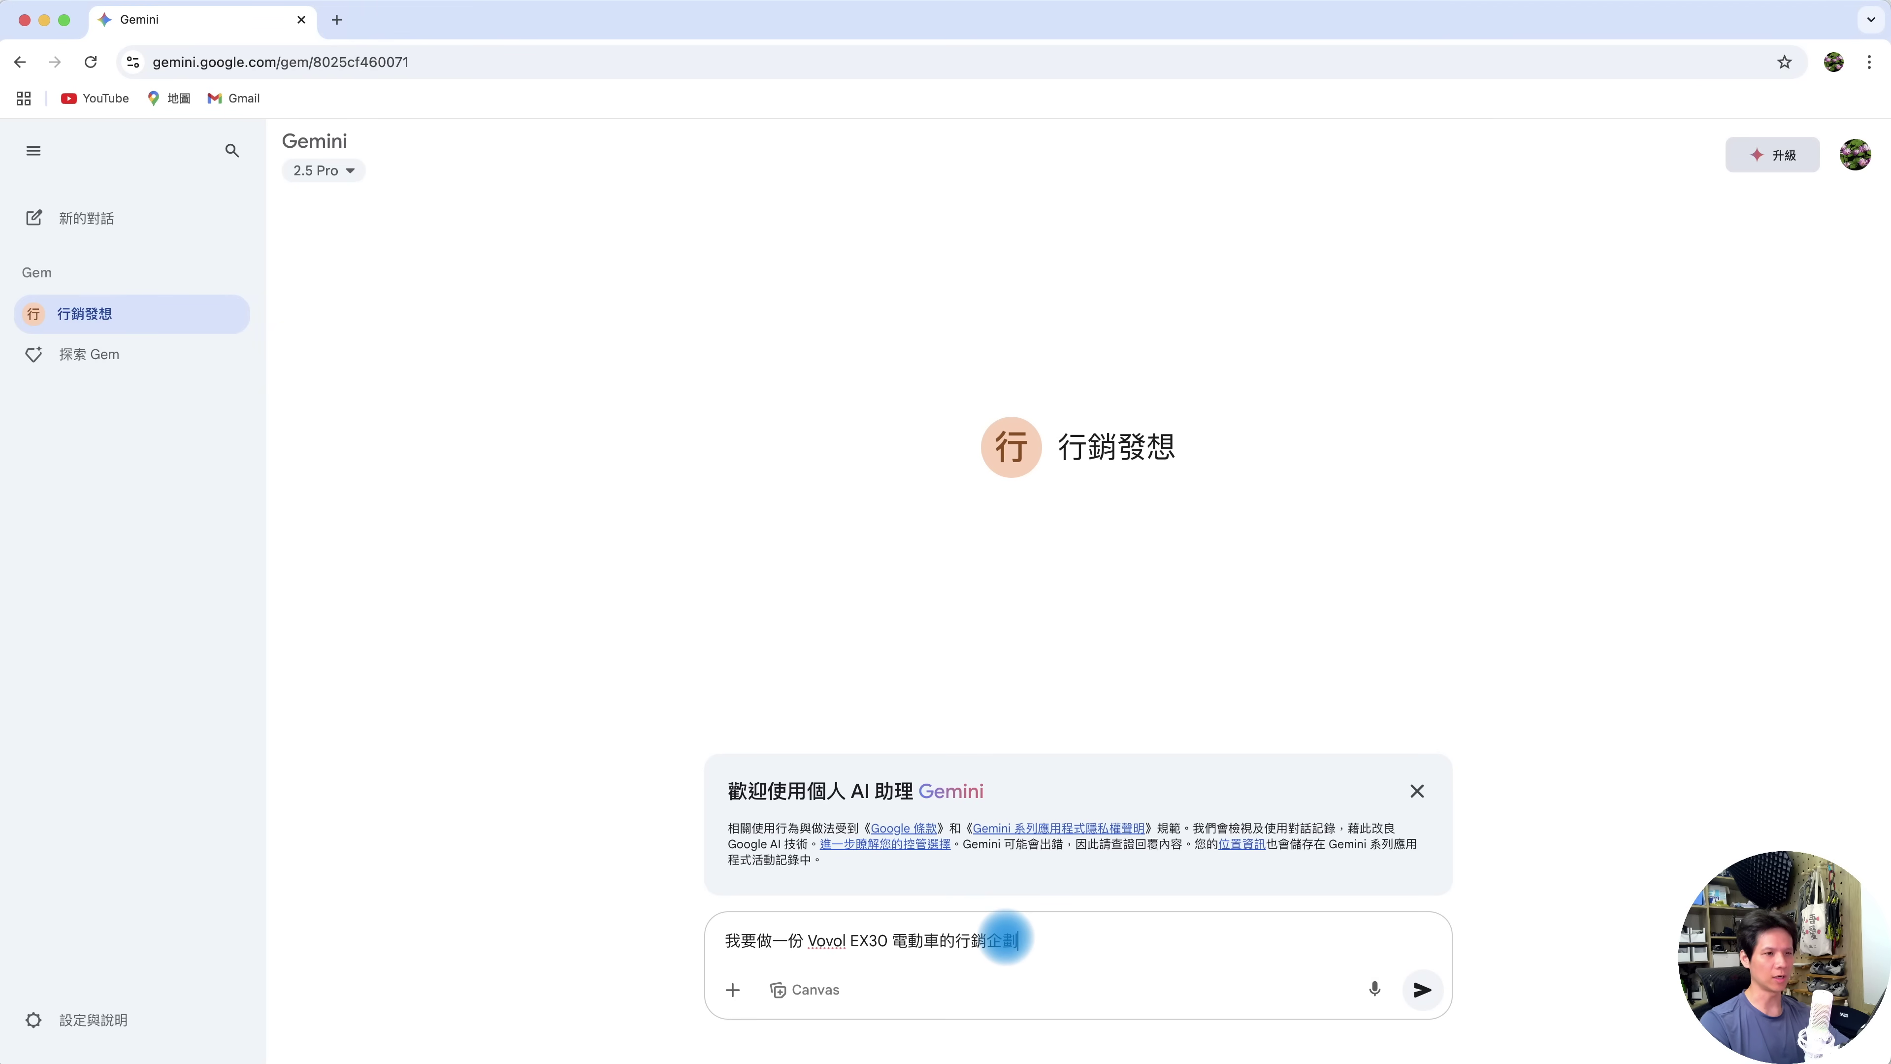
pyautogui.press('Return')
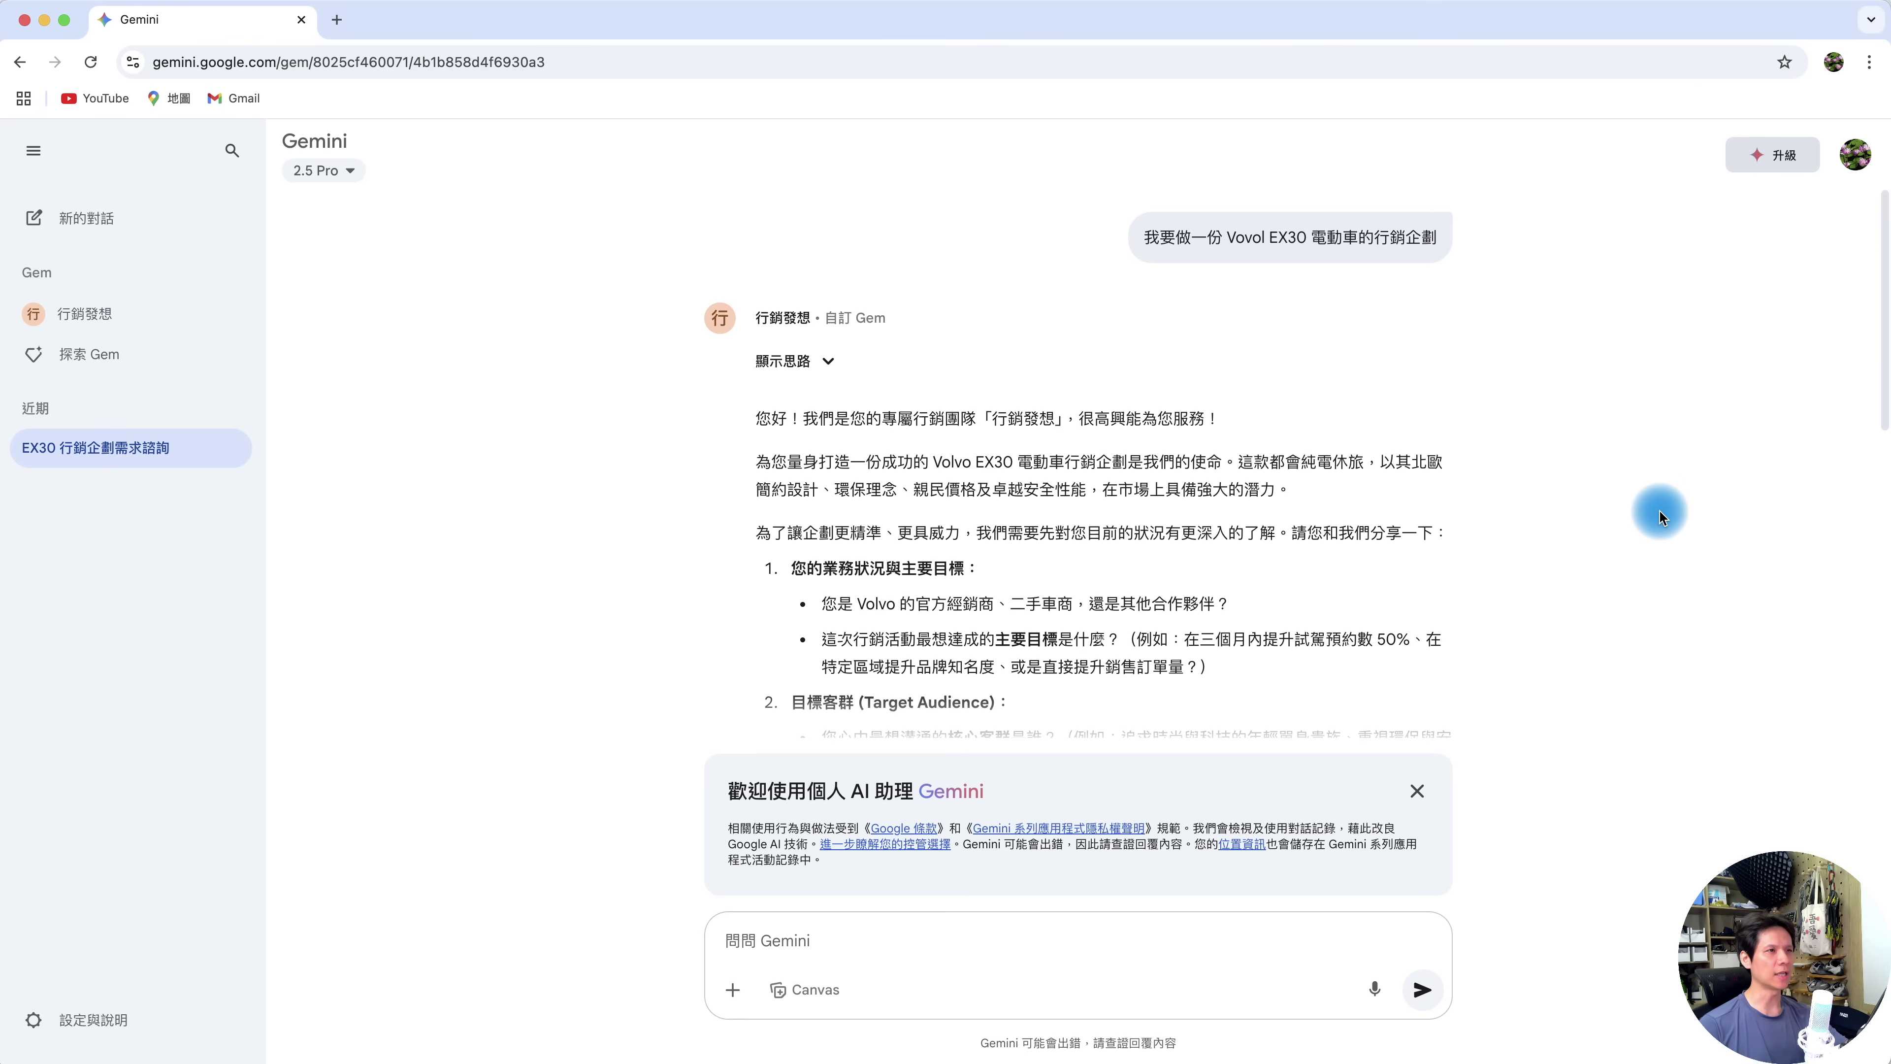
pyautogui.scroll(-10, 1034, 600)
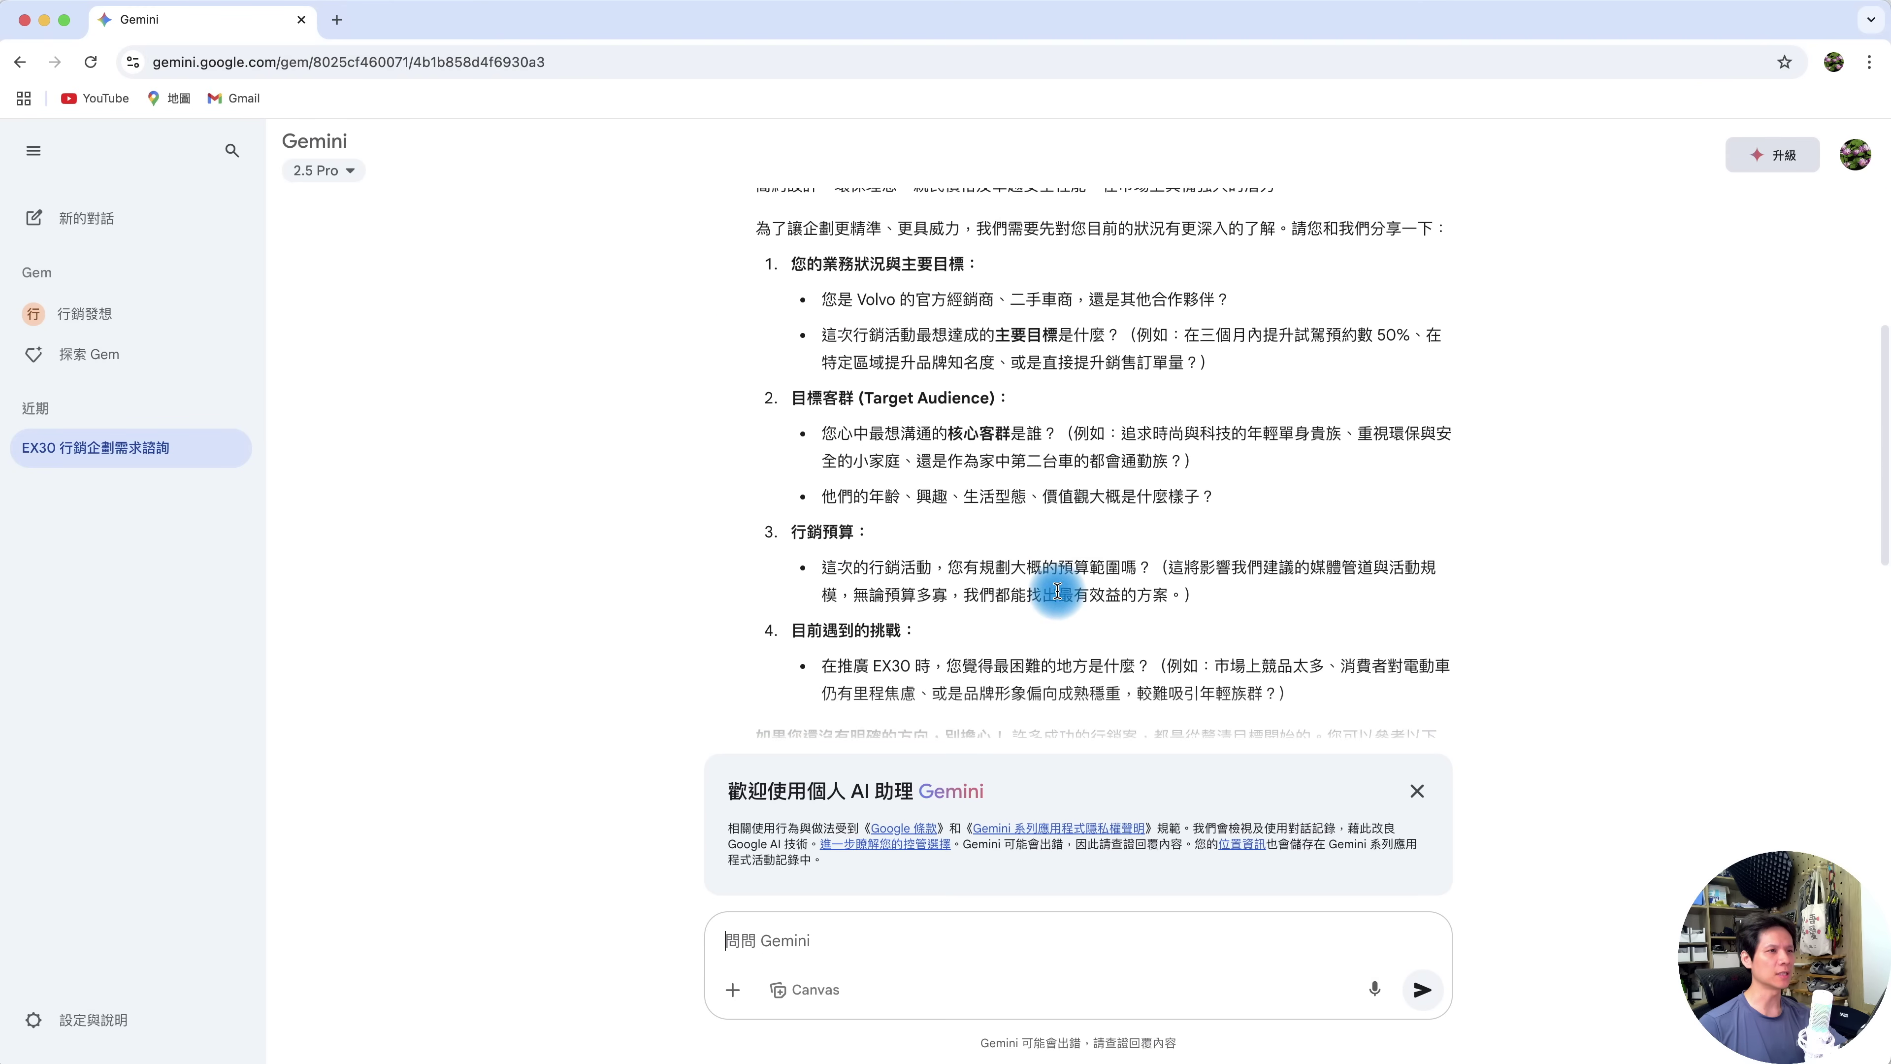
pyautogui.scroll(4, 957, 594)
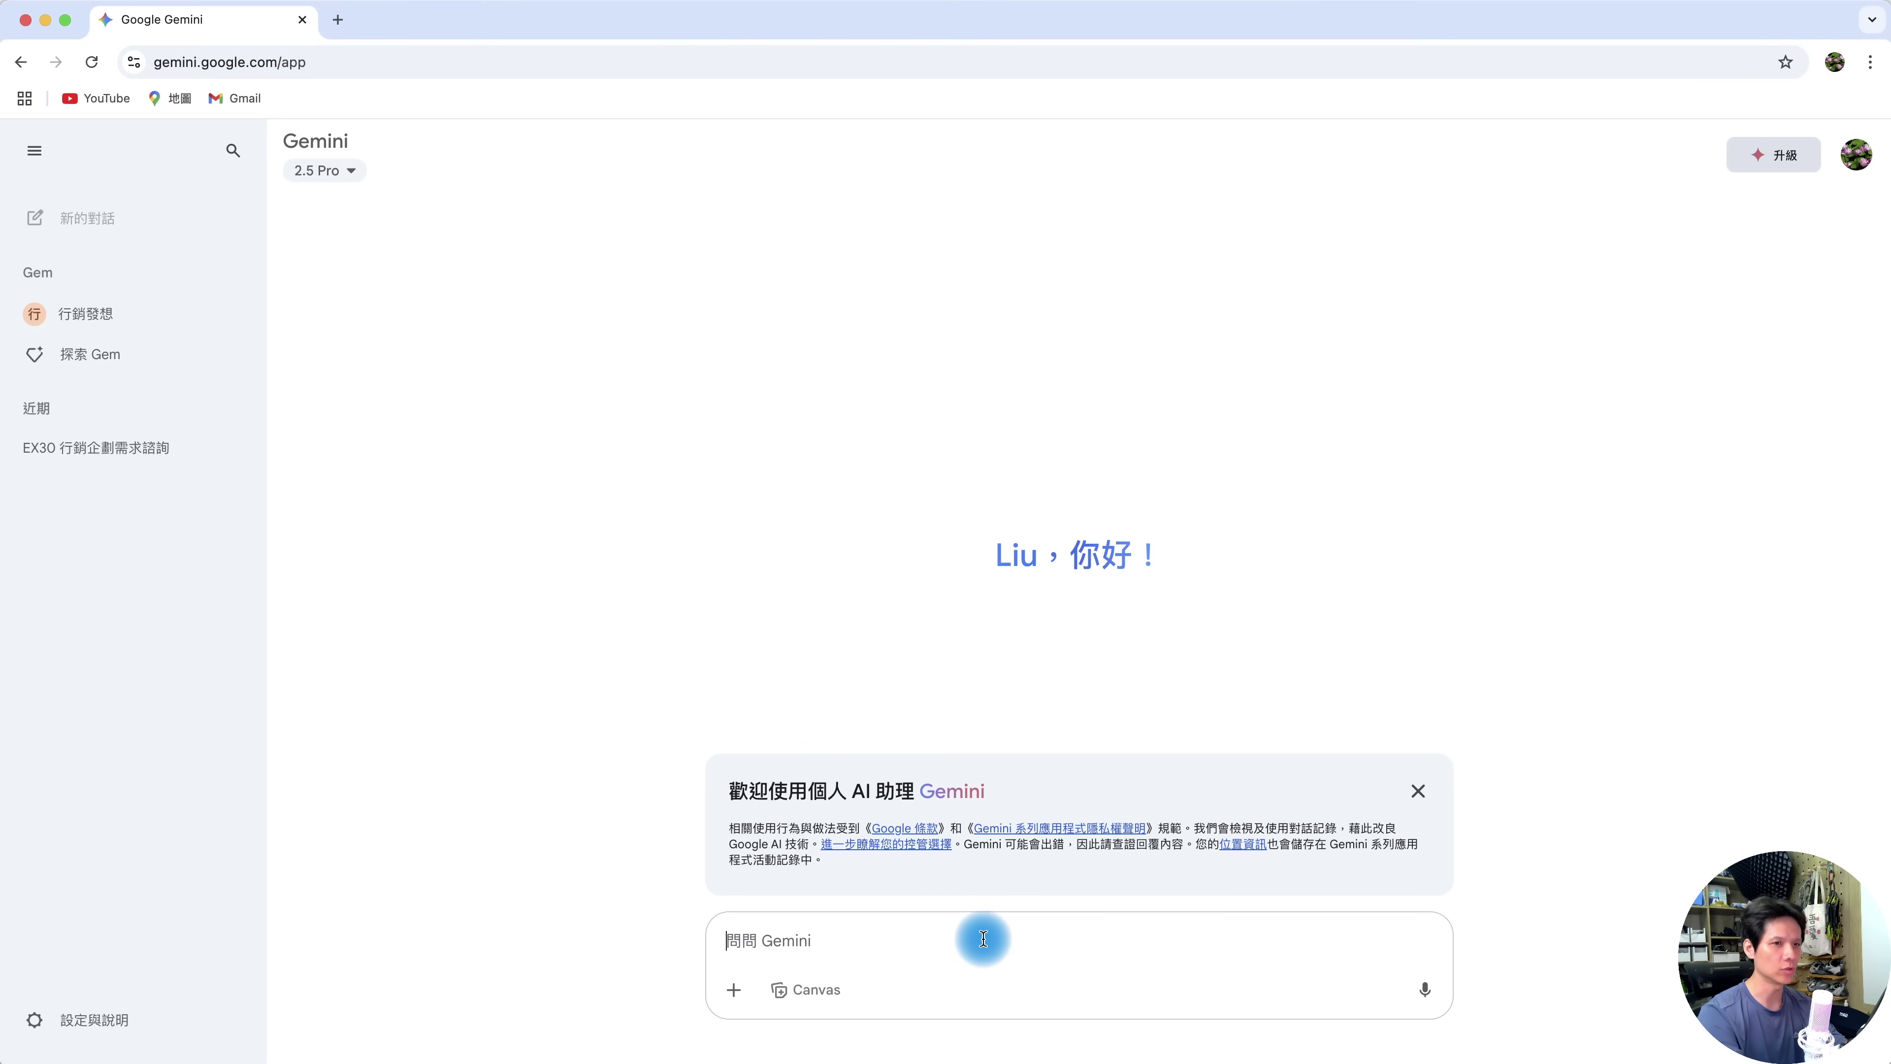
pyautogui.write('@')
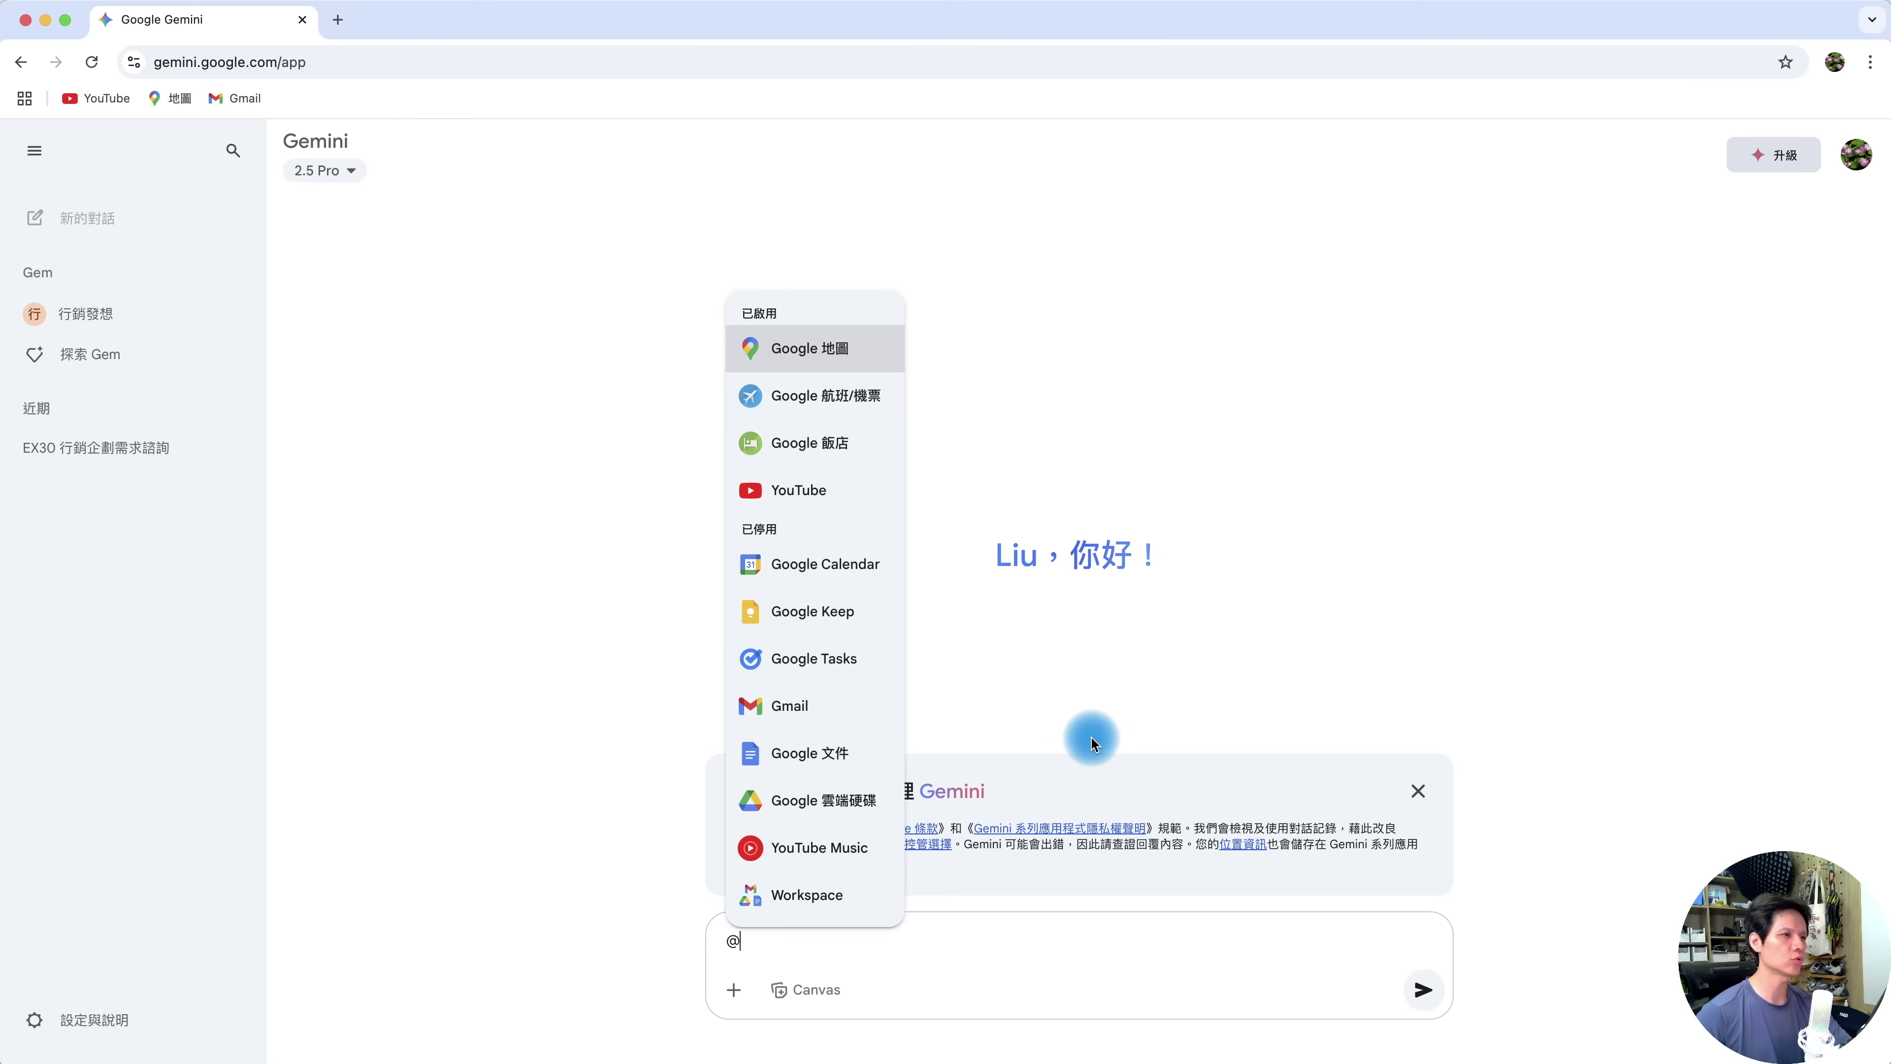
pyautogui.click(848, 348)
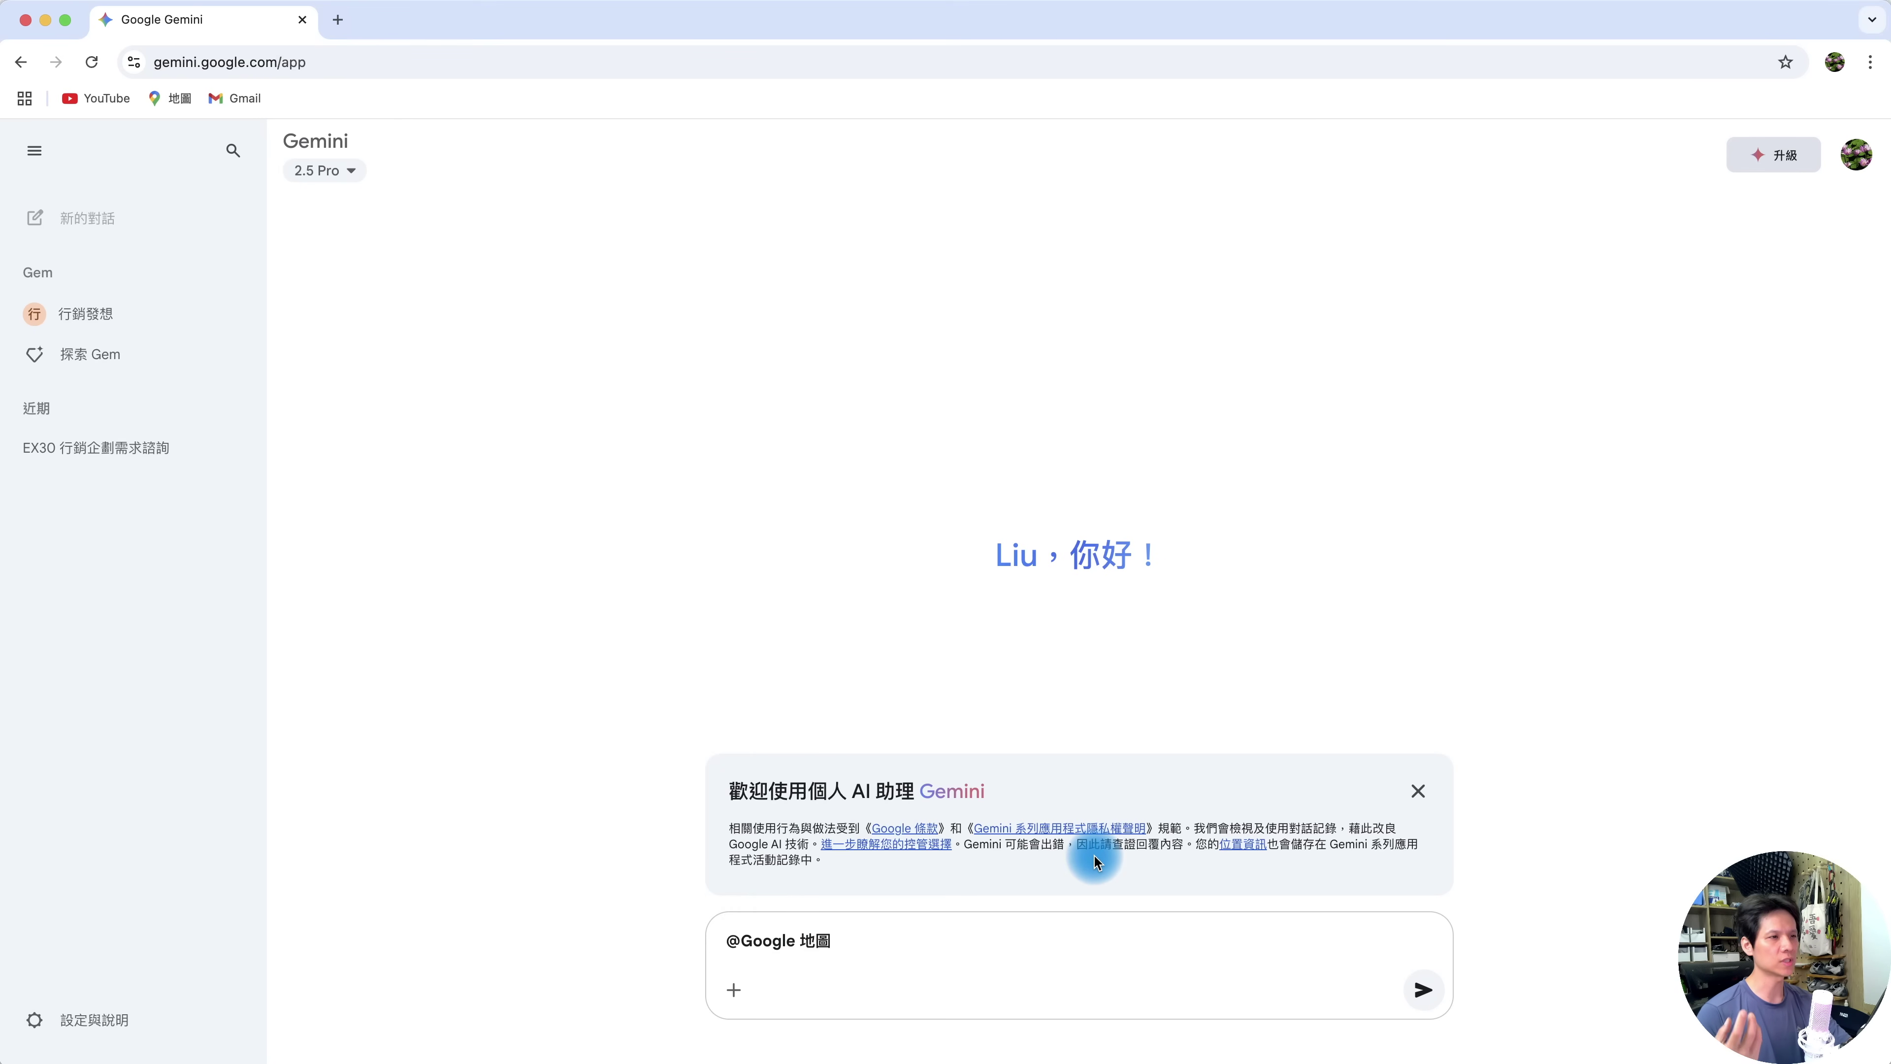
pyautogui.write('從台北 101 開車到台中市政府要多久，去的交通方式有哪些，平日的話什麼時段去比較快')
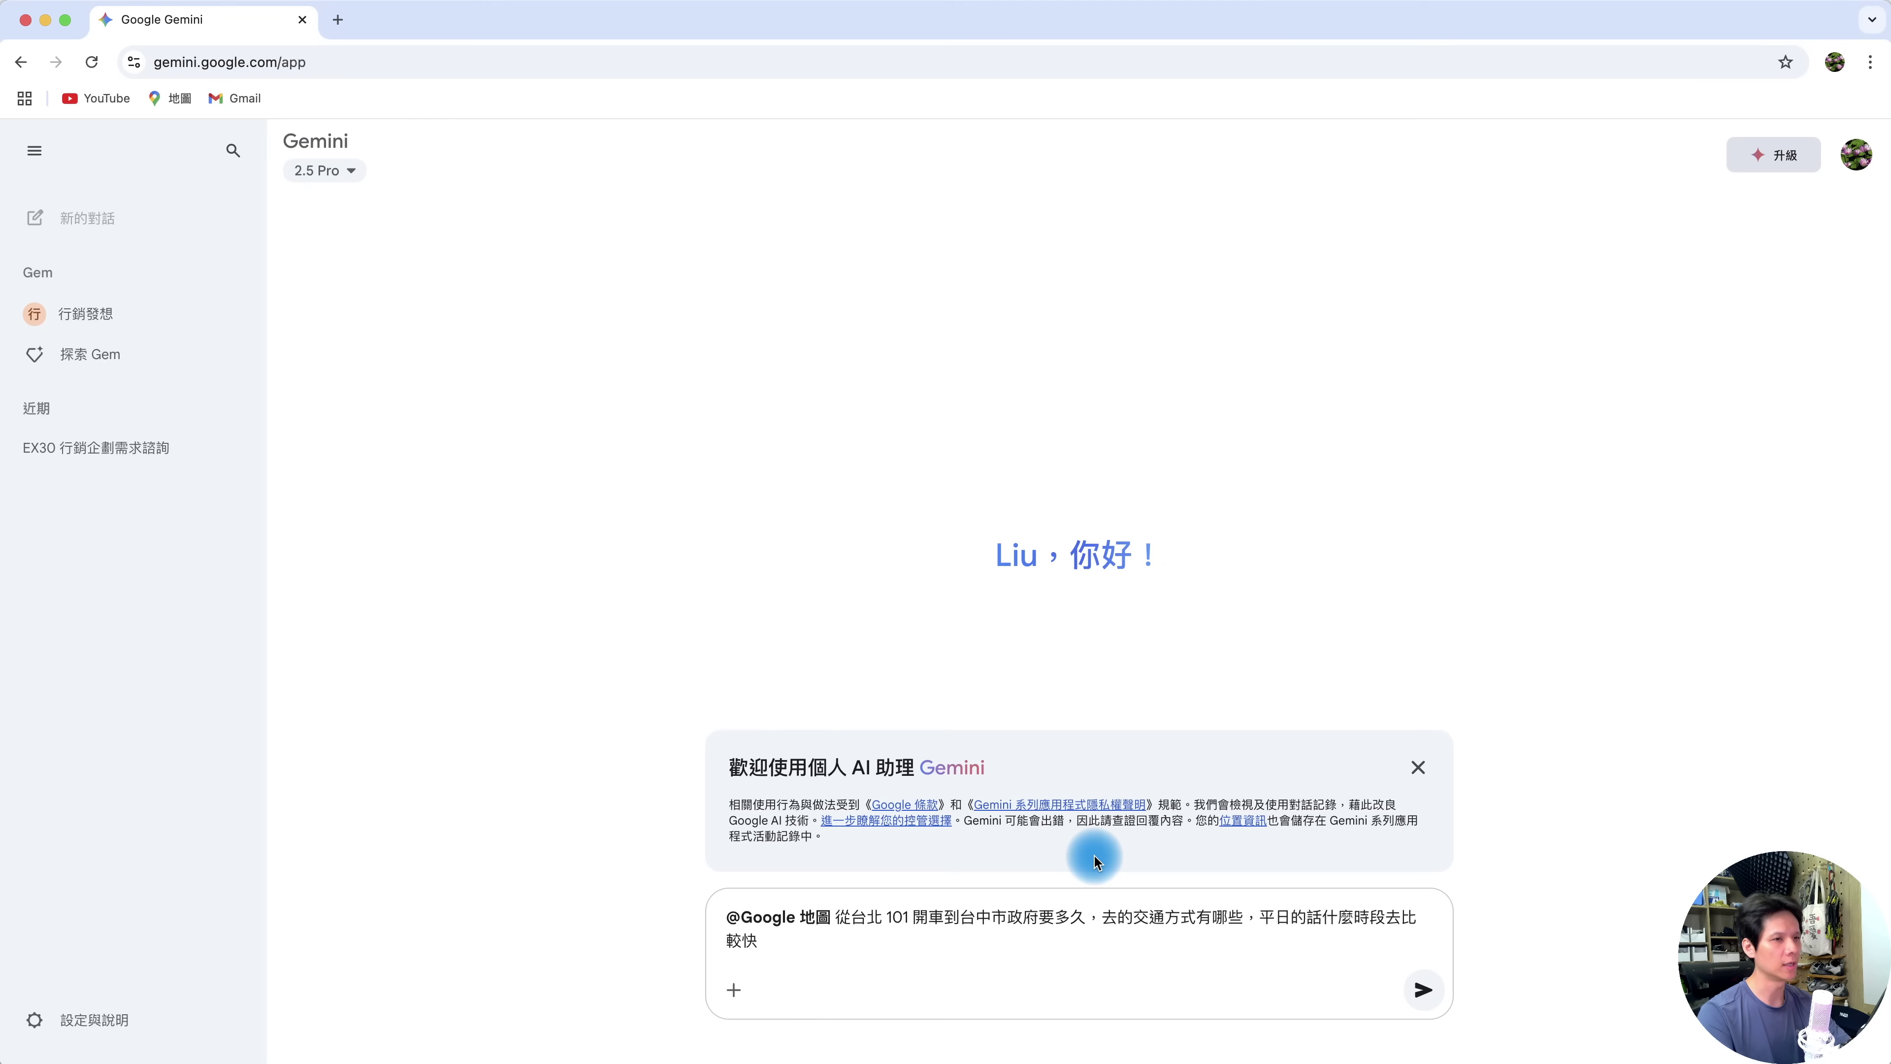
pyautogui.press('Return')
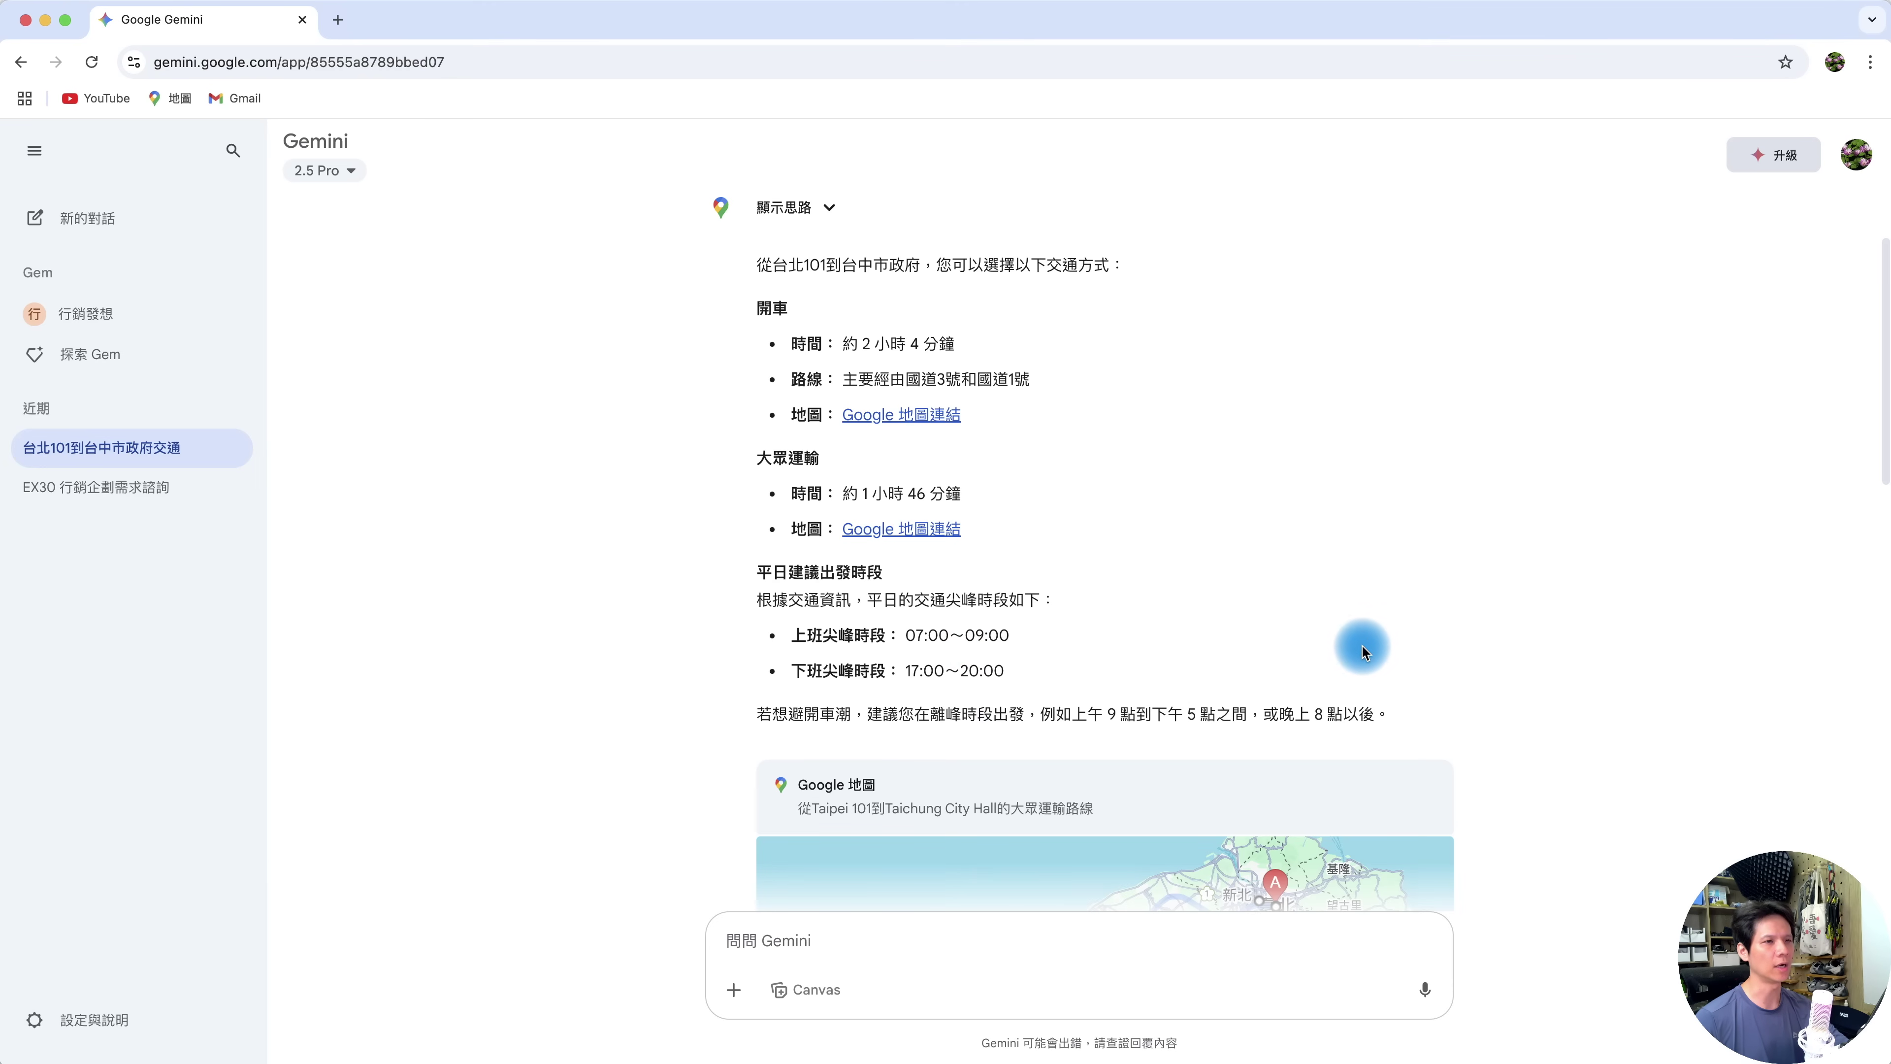
pyautogui.scroll(-3, 1385, 644)
pyautogui.scroll(-7, 1601, 644)
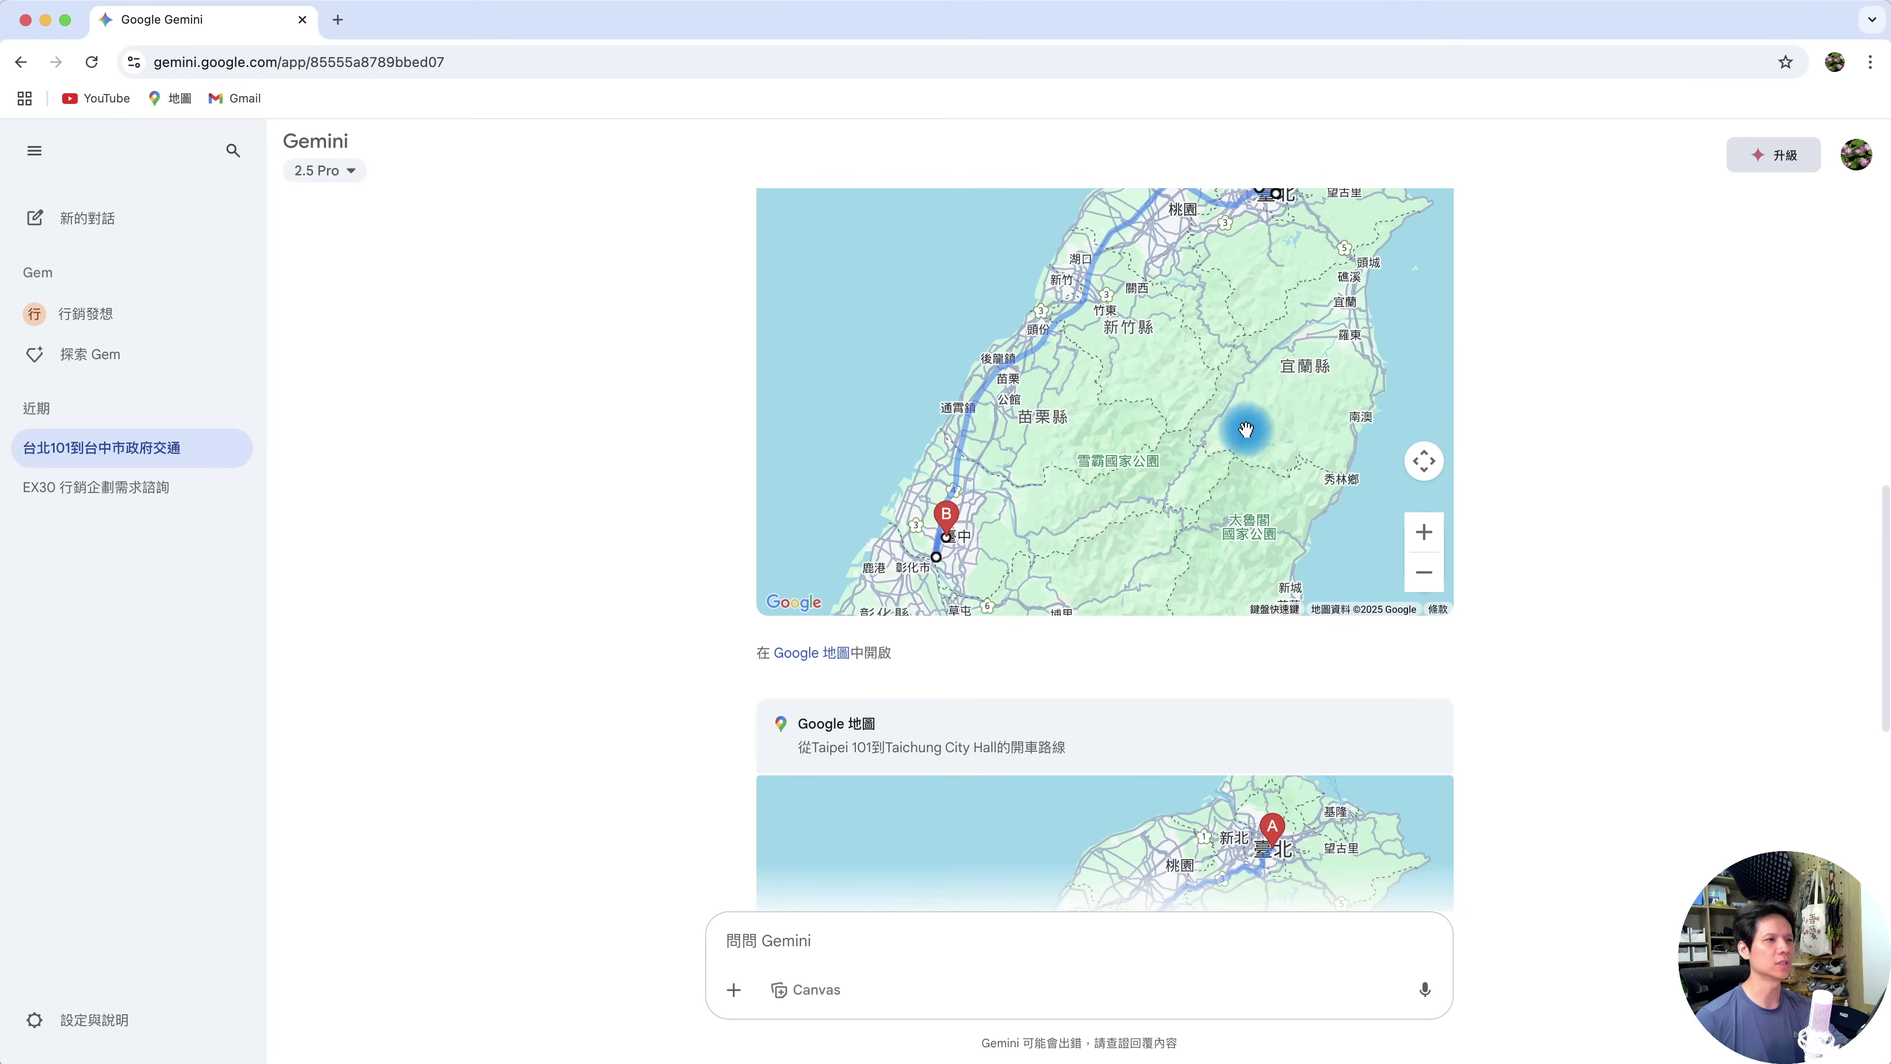
pyautogui.scroll(-7, 1626, 581)
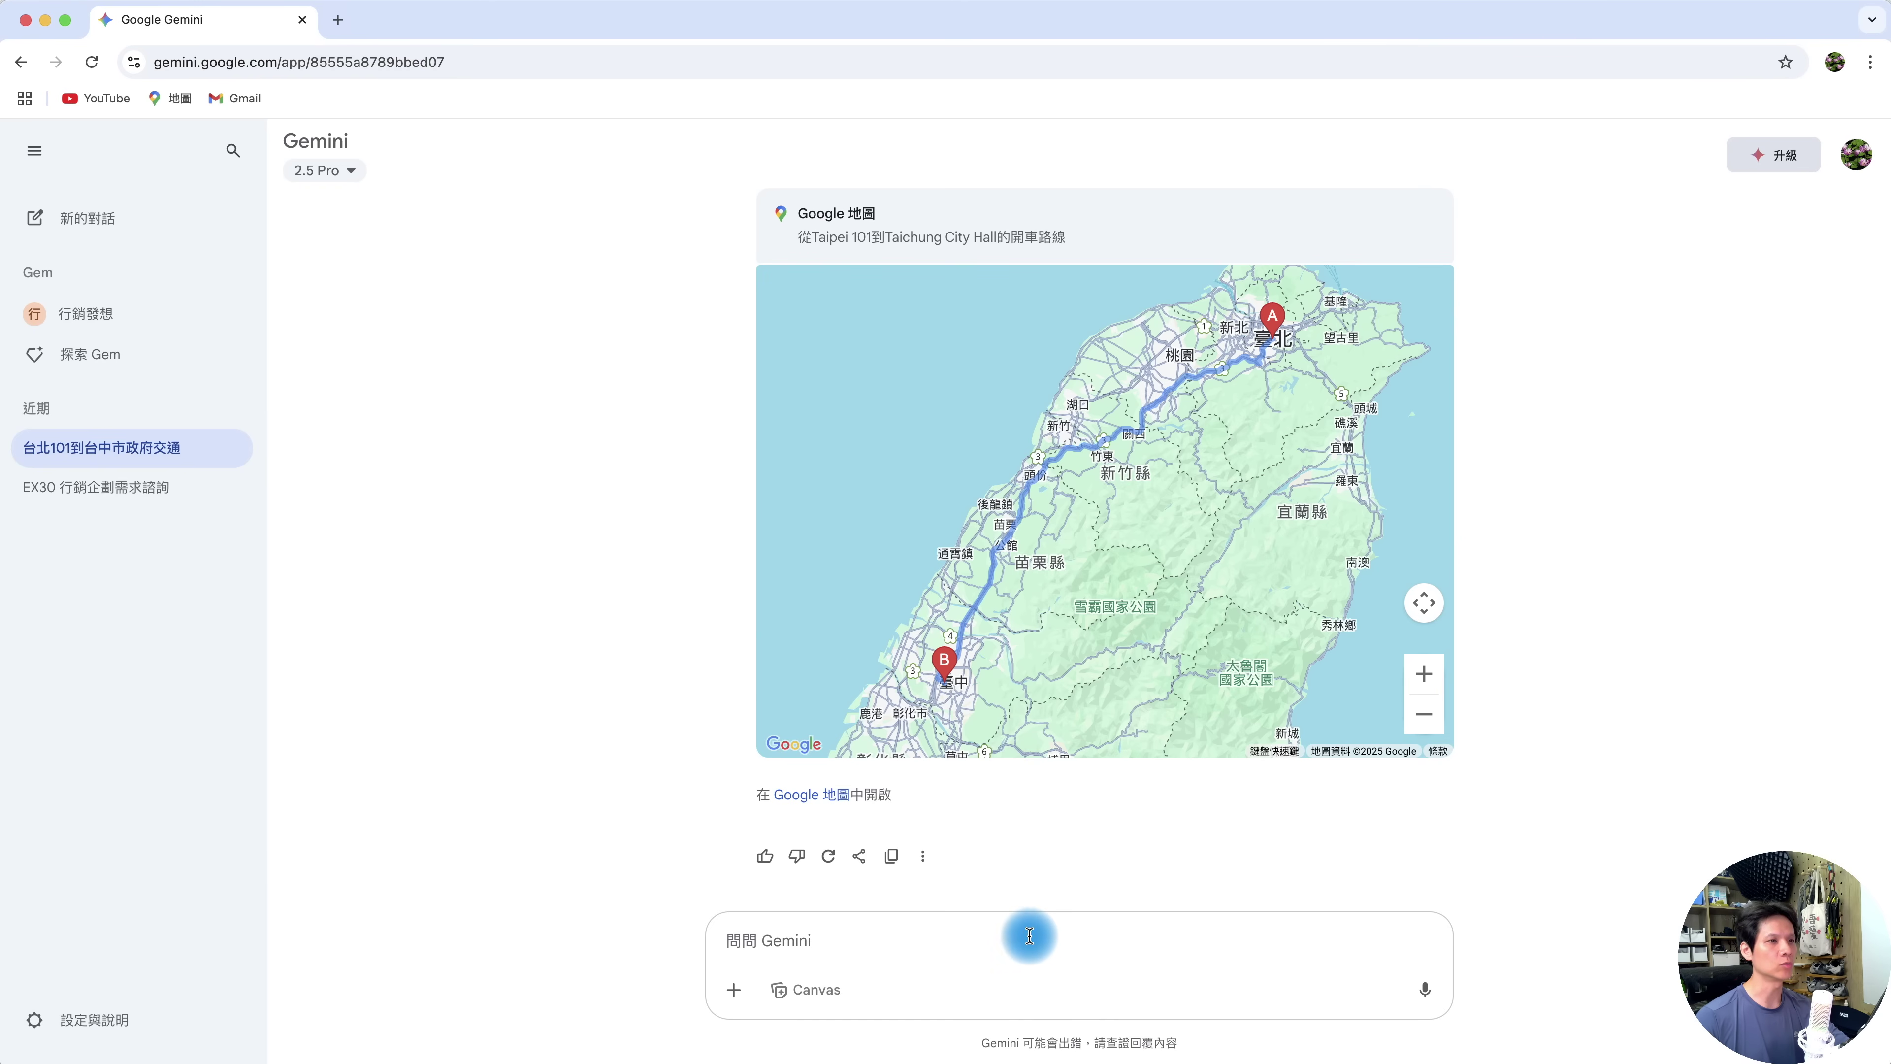
pyautogui.click(1058, 933)
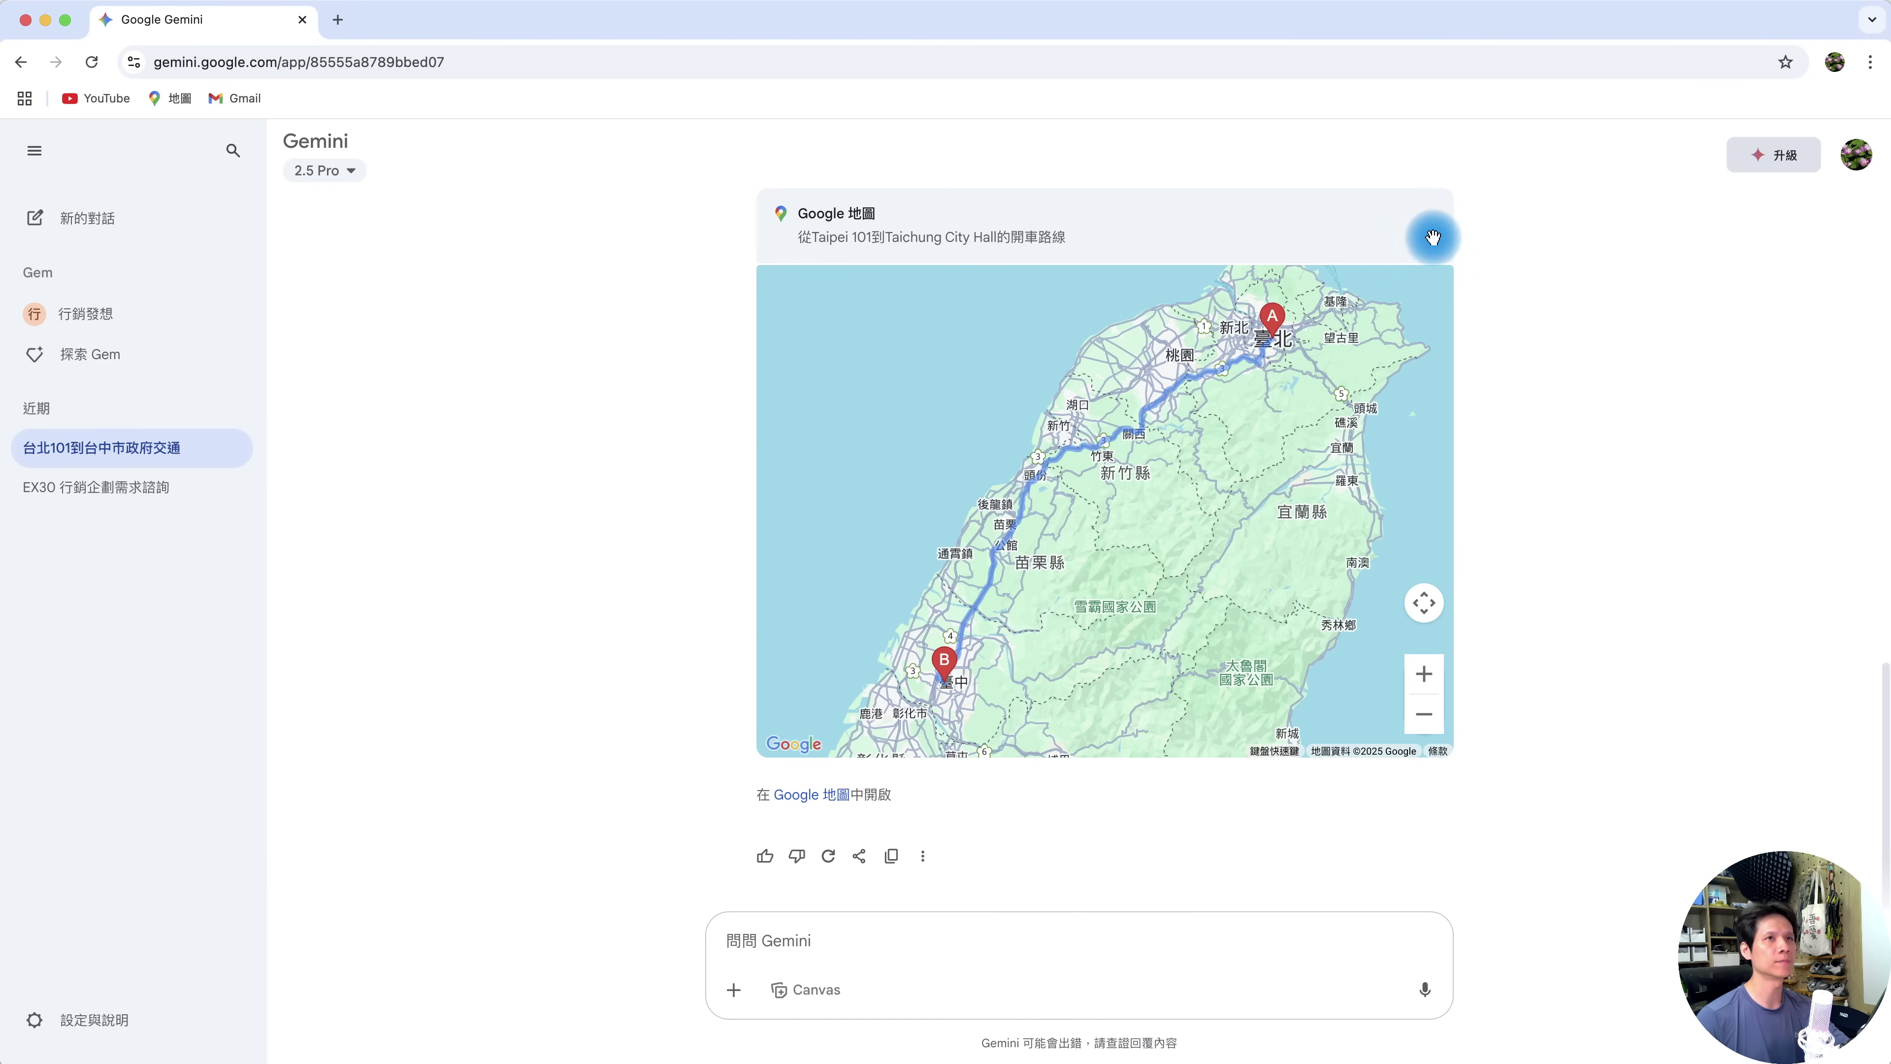
pyautogui.write('@youtu')
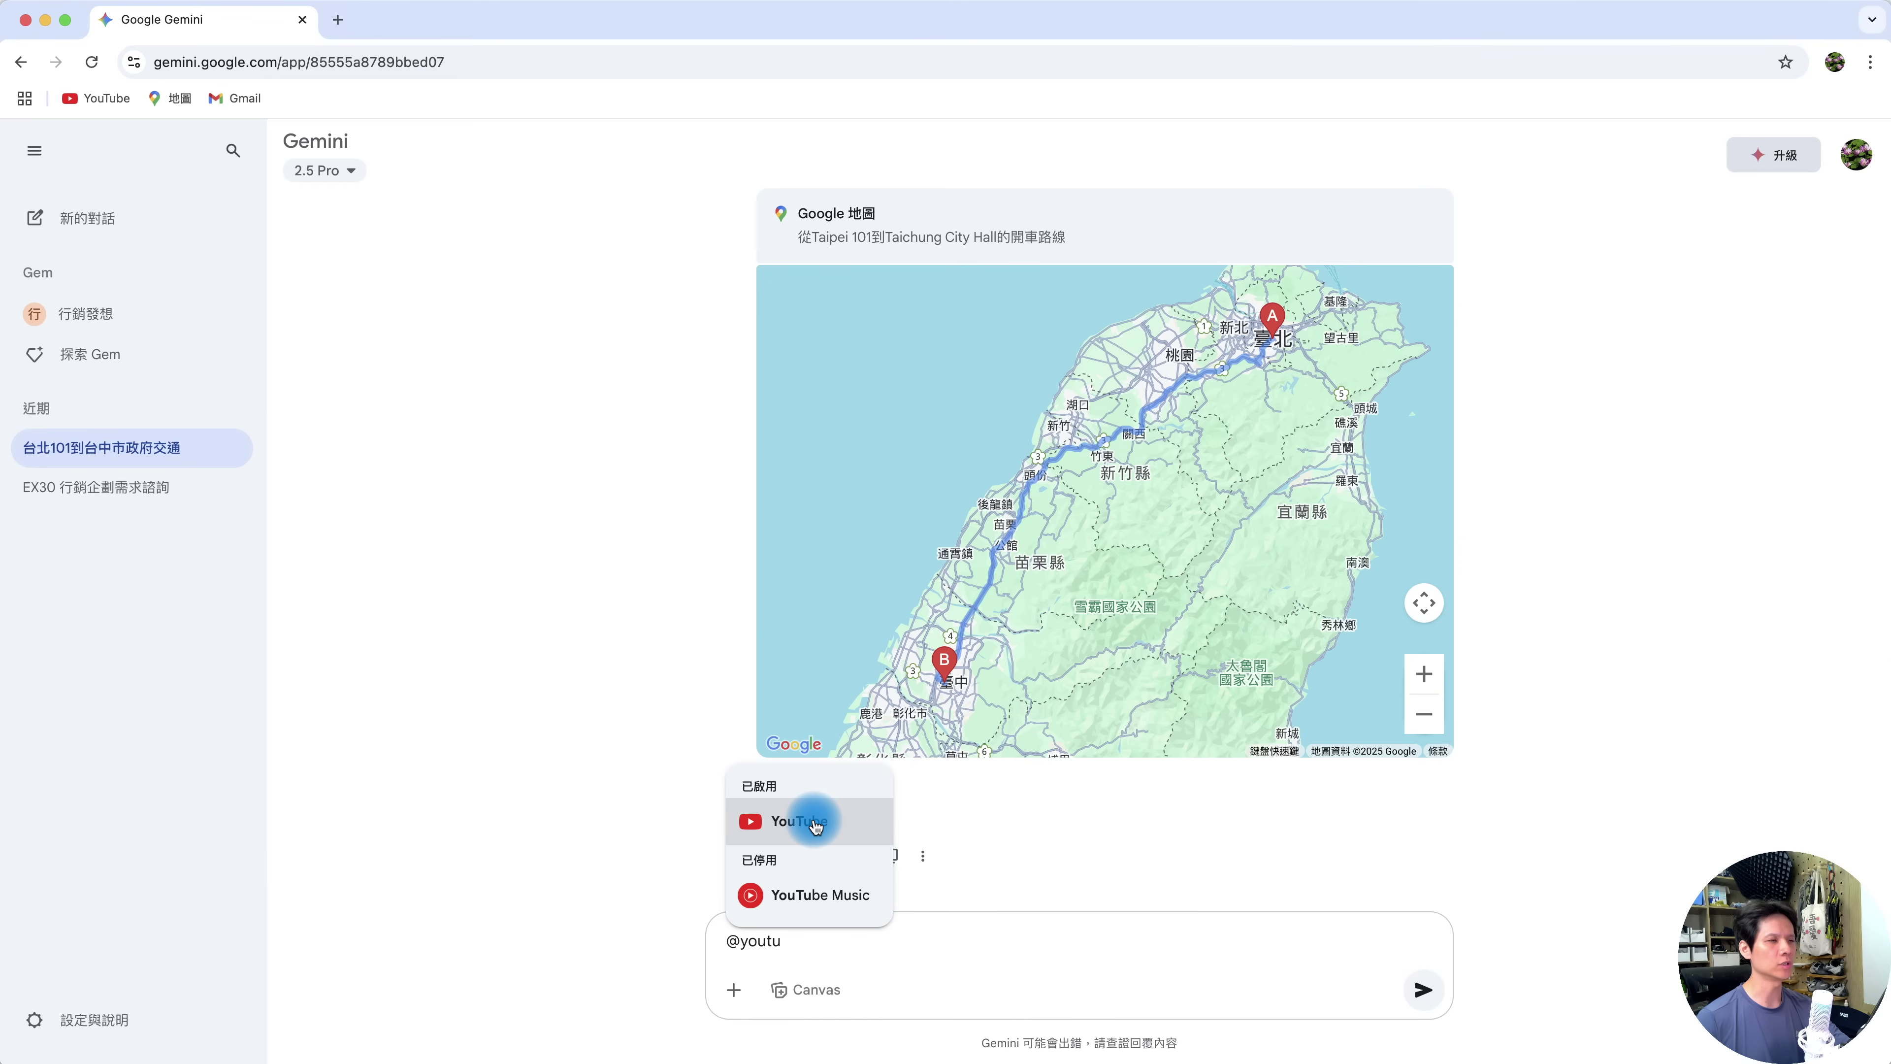
pyautogui.click(815, 823)
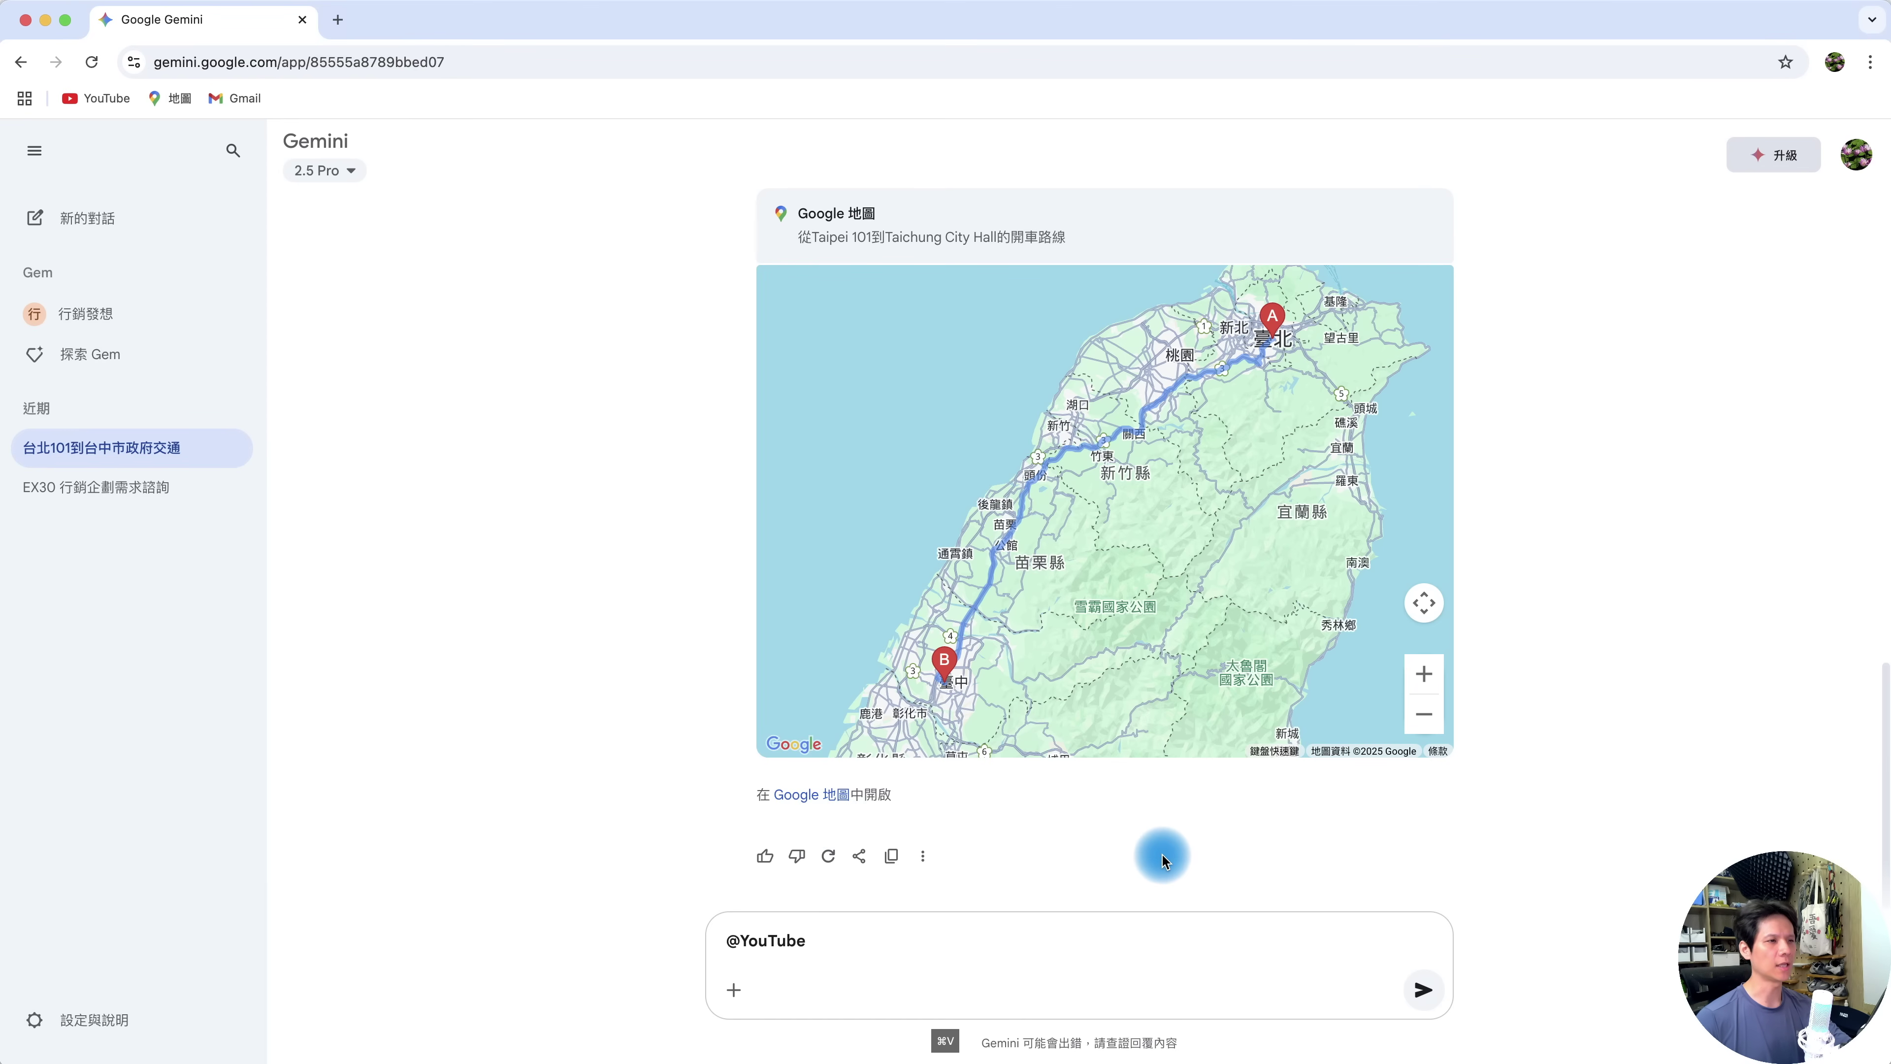
pyautogui.write('https://www.youtube.com/watch?v=EDlSLNuBdQU 整理重點，並就每個重點提供簡易說明')
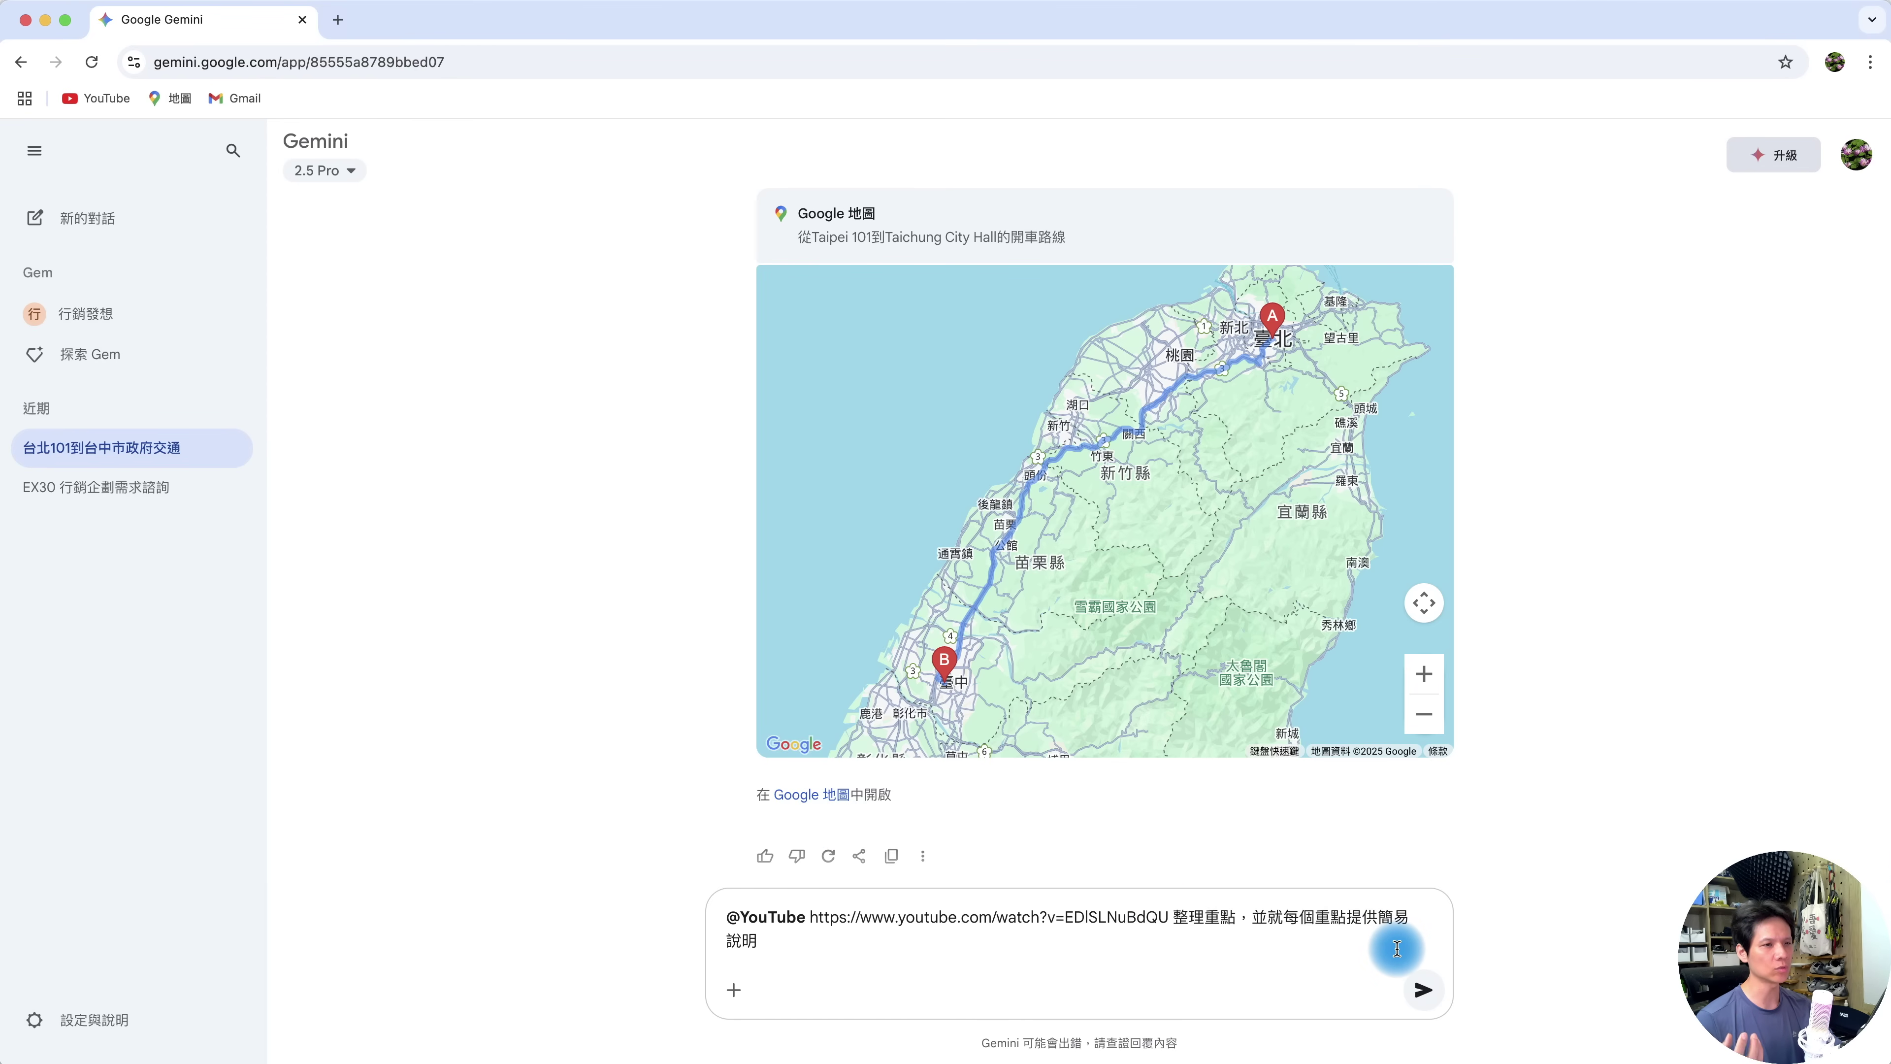
pyautogui.press('Return')
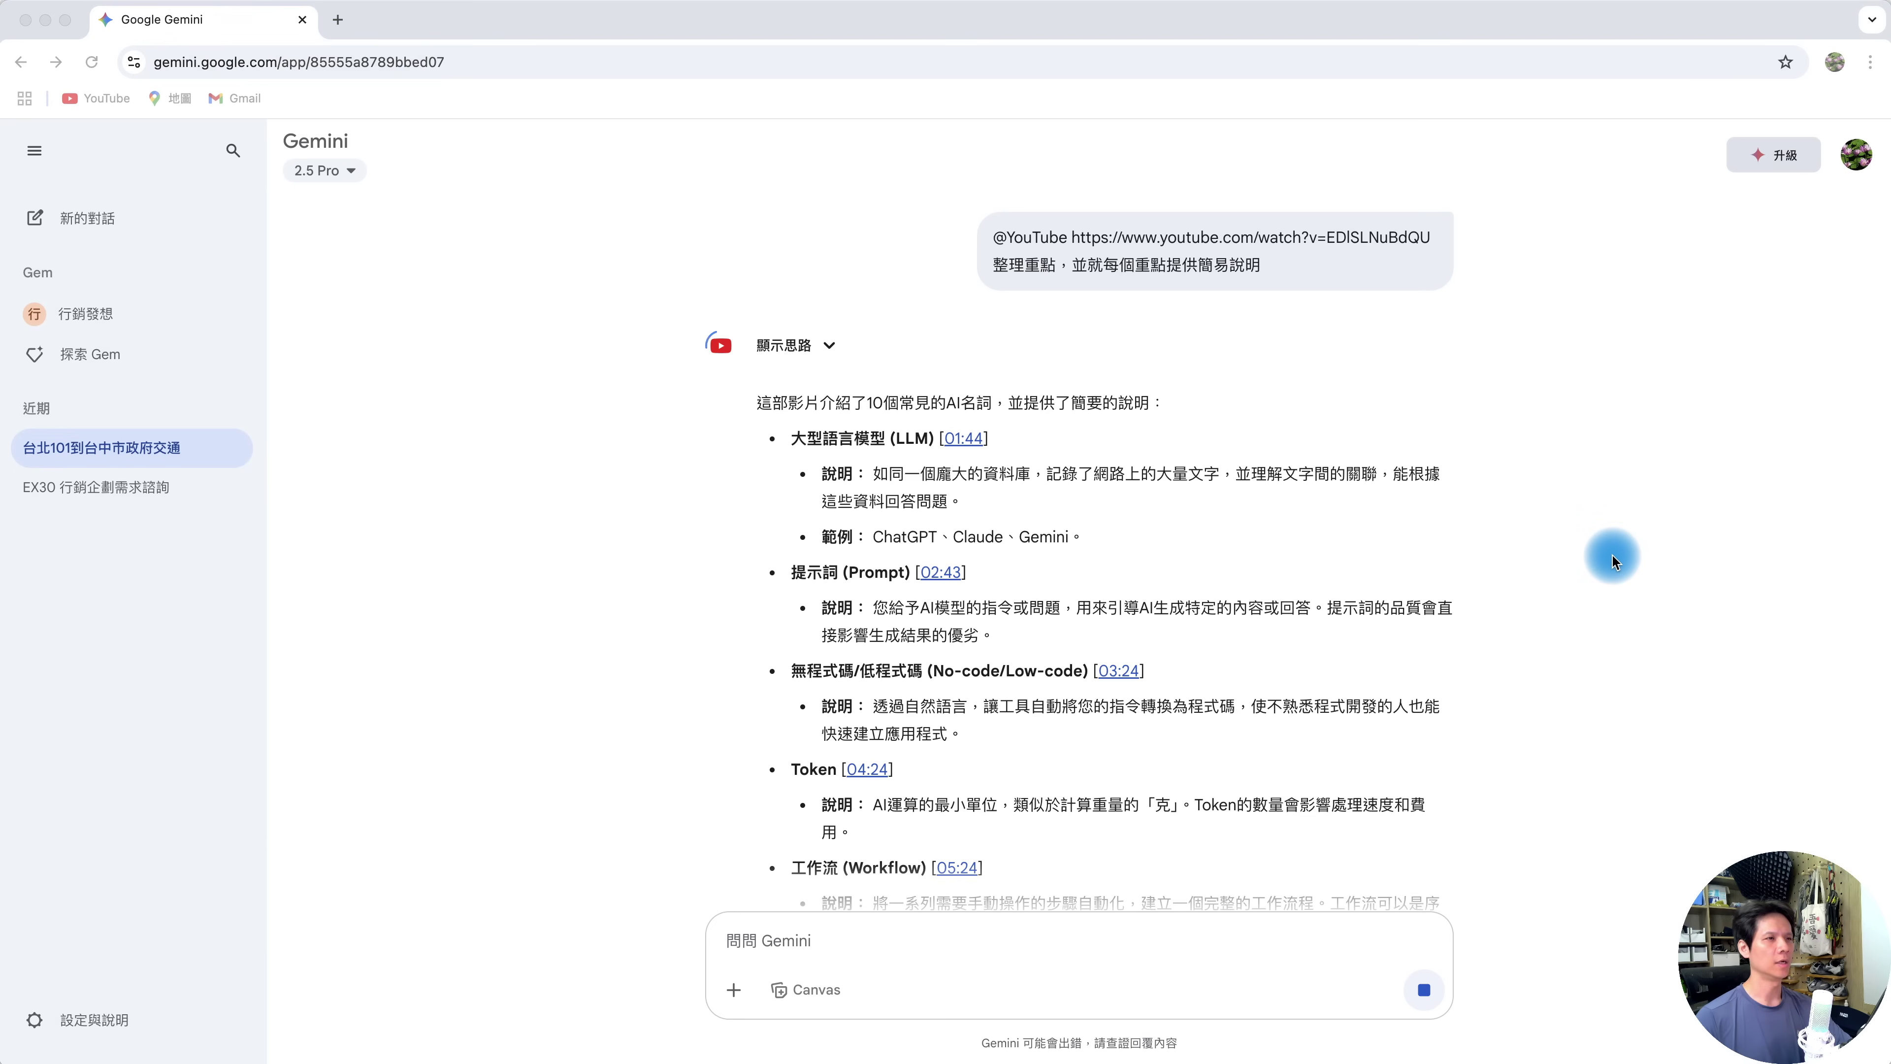
# Read through the video summary's key points, explanations and timestamps
pyautogui.scroll(-2, 1539, 553)
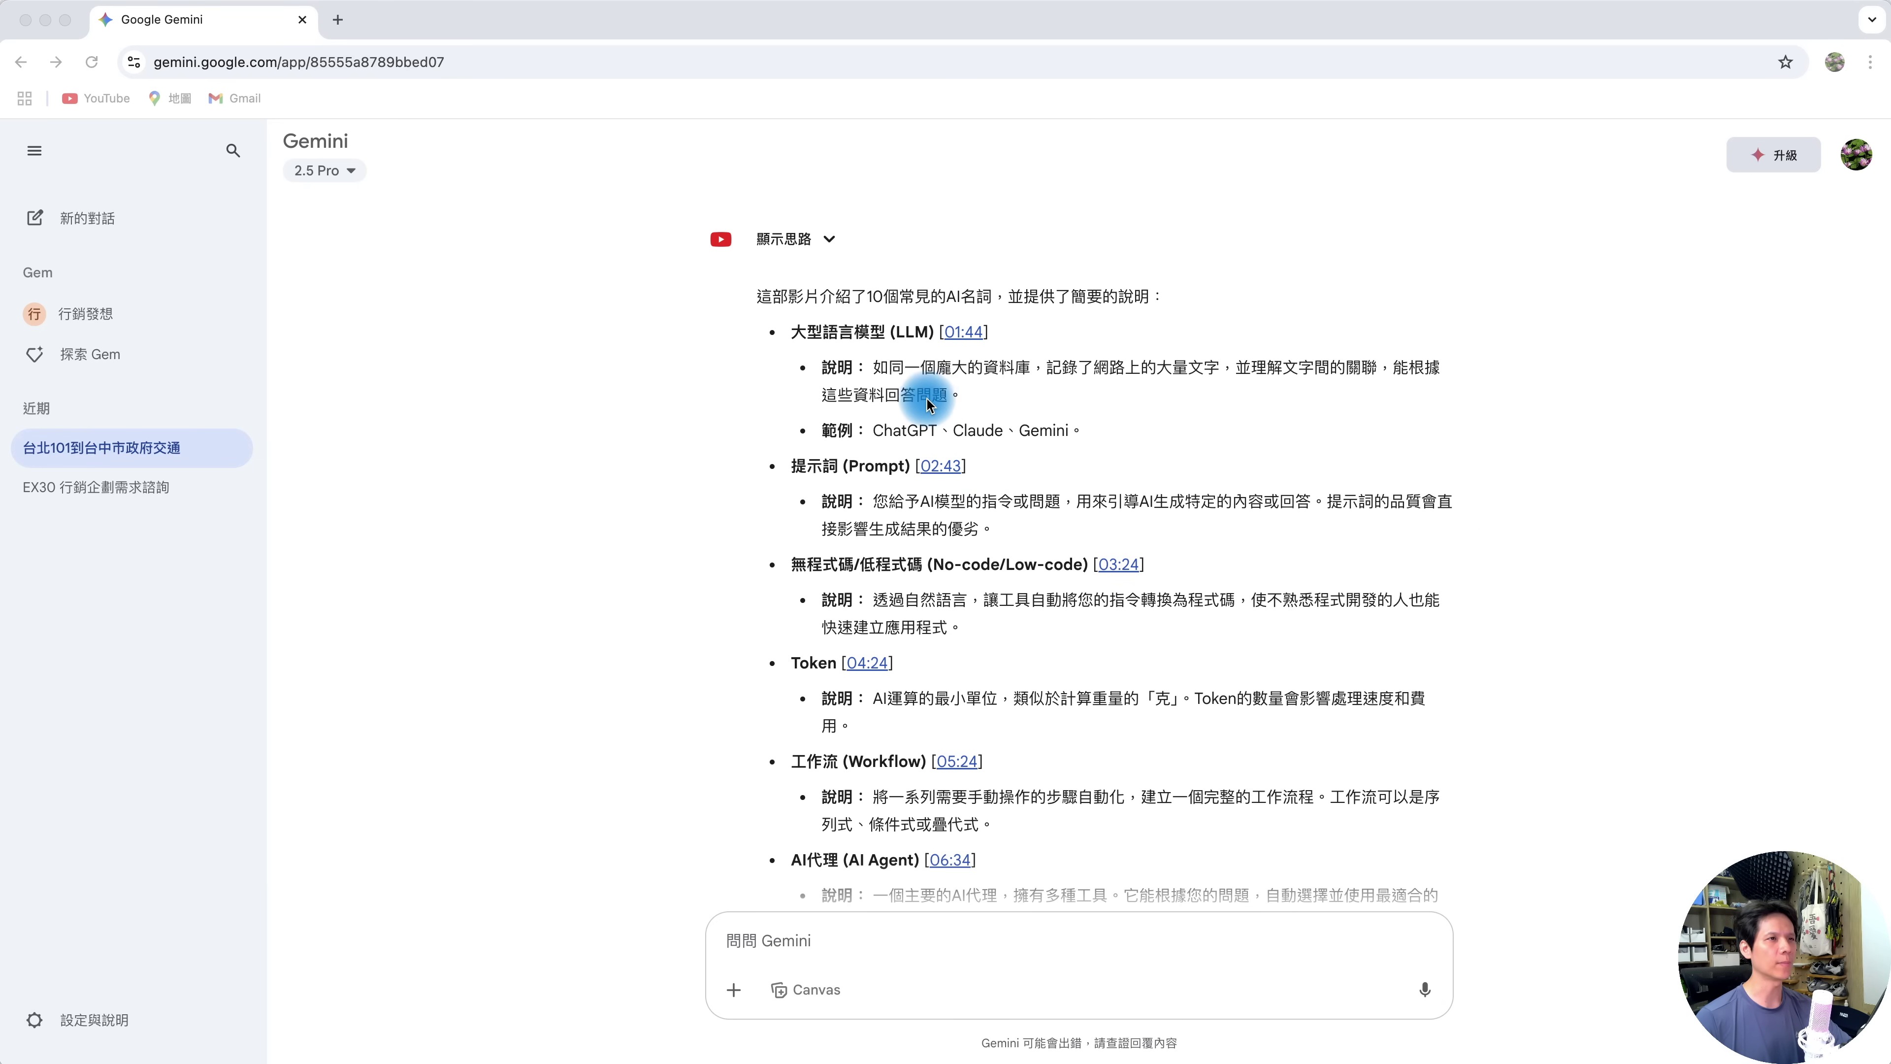
pyautogui.scroll(-1, 940, 401)
pyautogui.scroll(-5, 1355, 686)
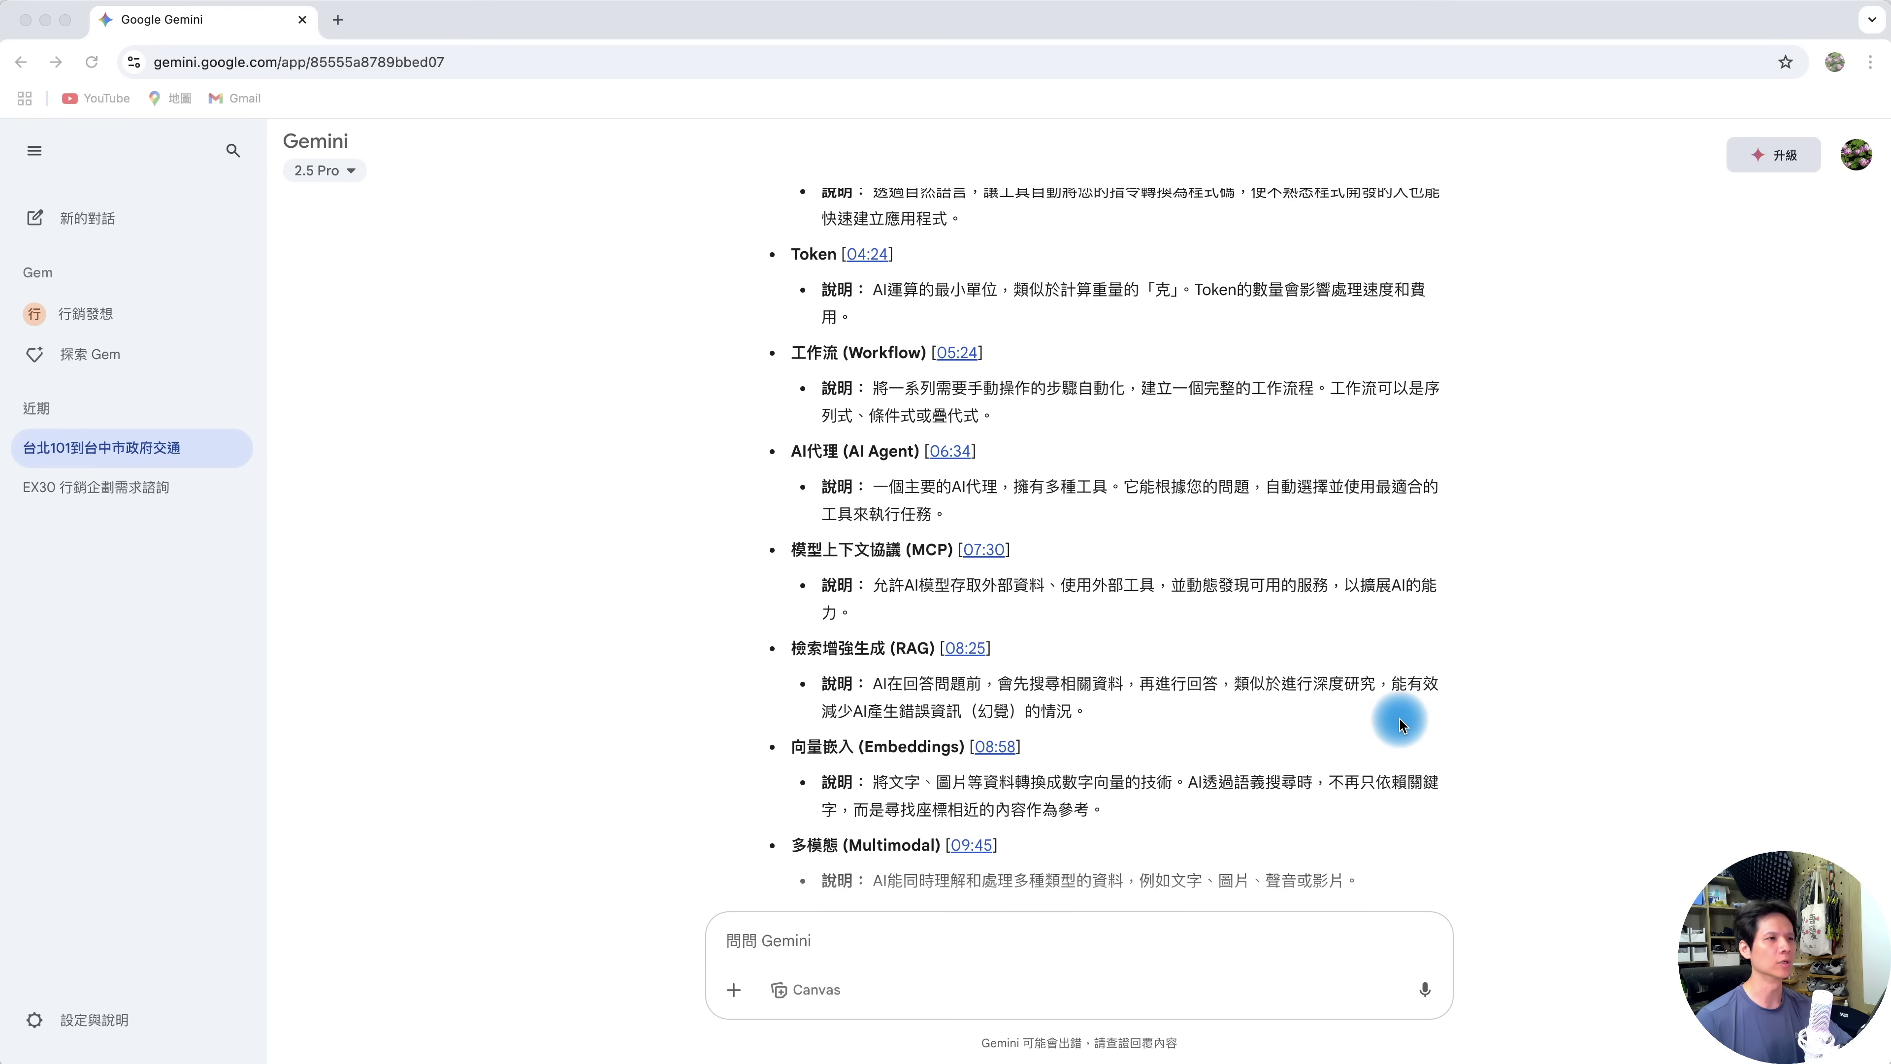
pyautogui.scroll(5, 1393, 715)
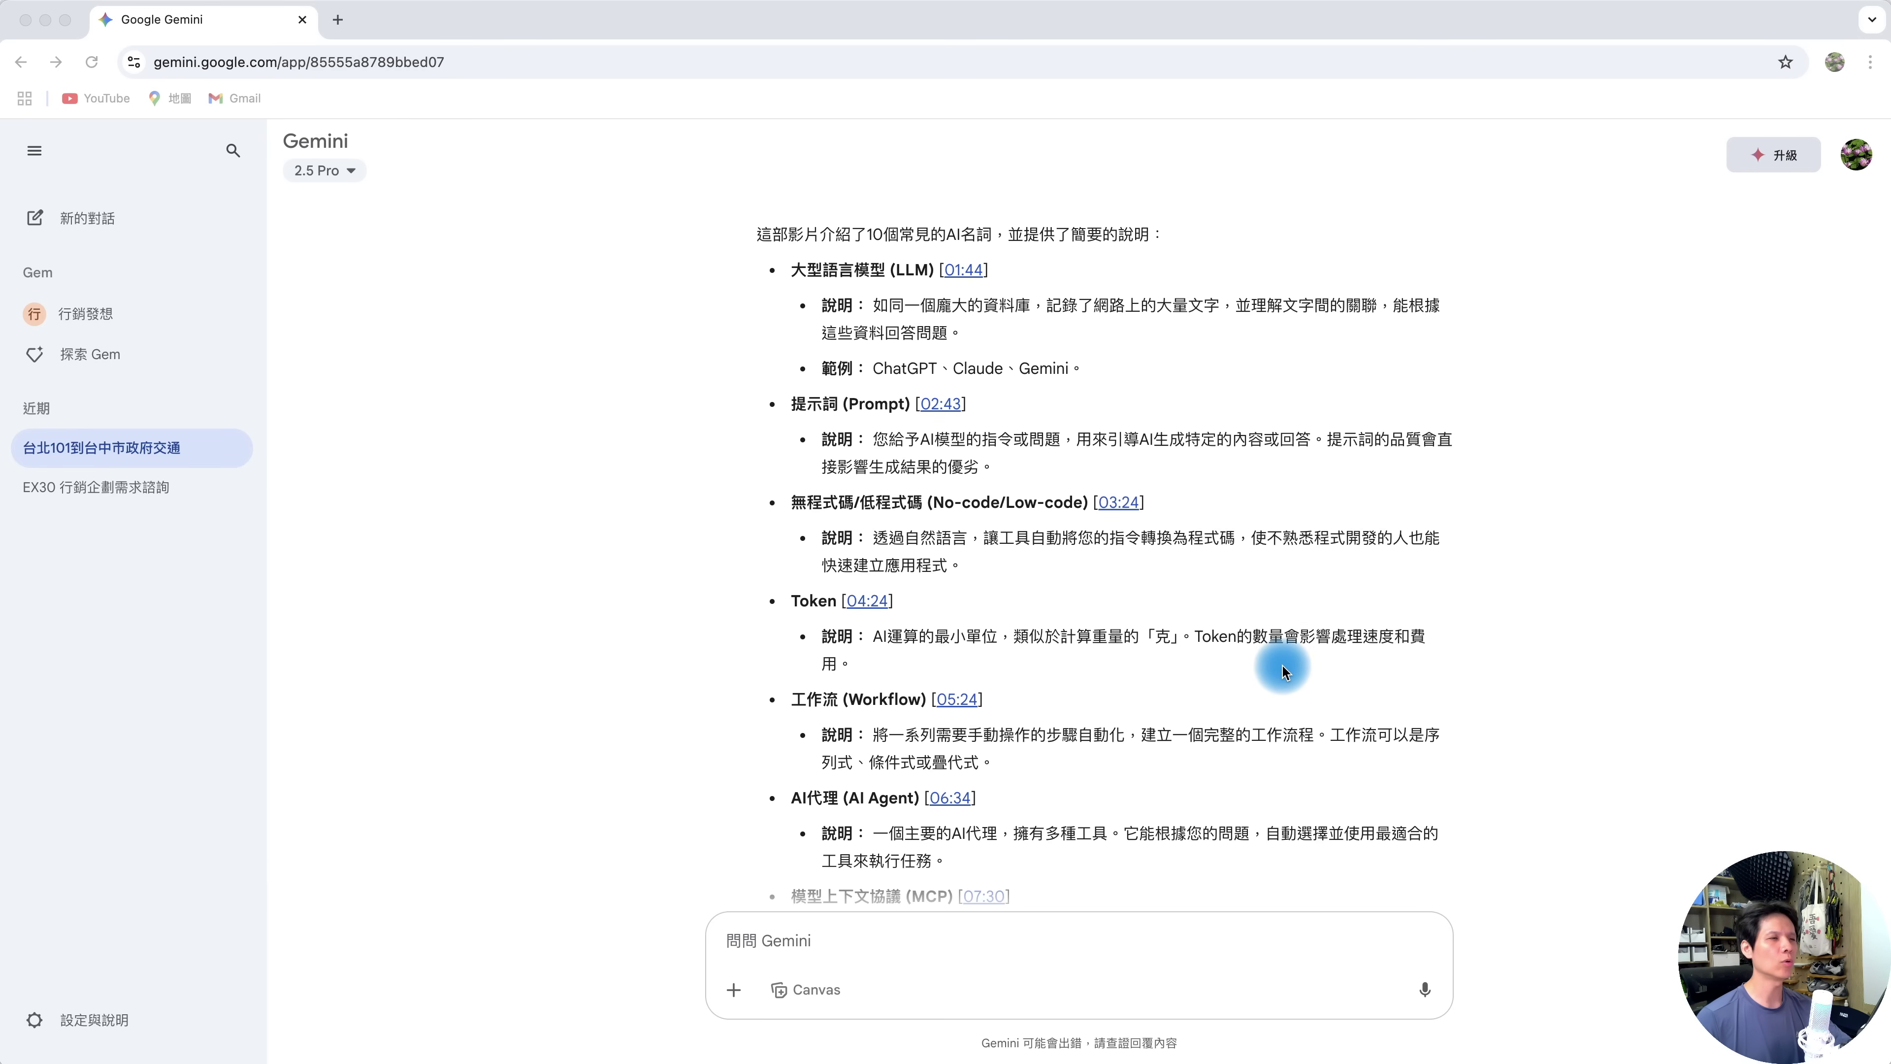
pyautogui.scroll(-3, 1259, 669)
pyautogui.scroll(-6, 1252, 670)
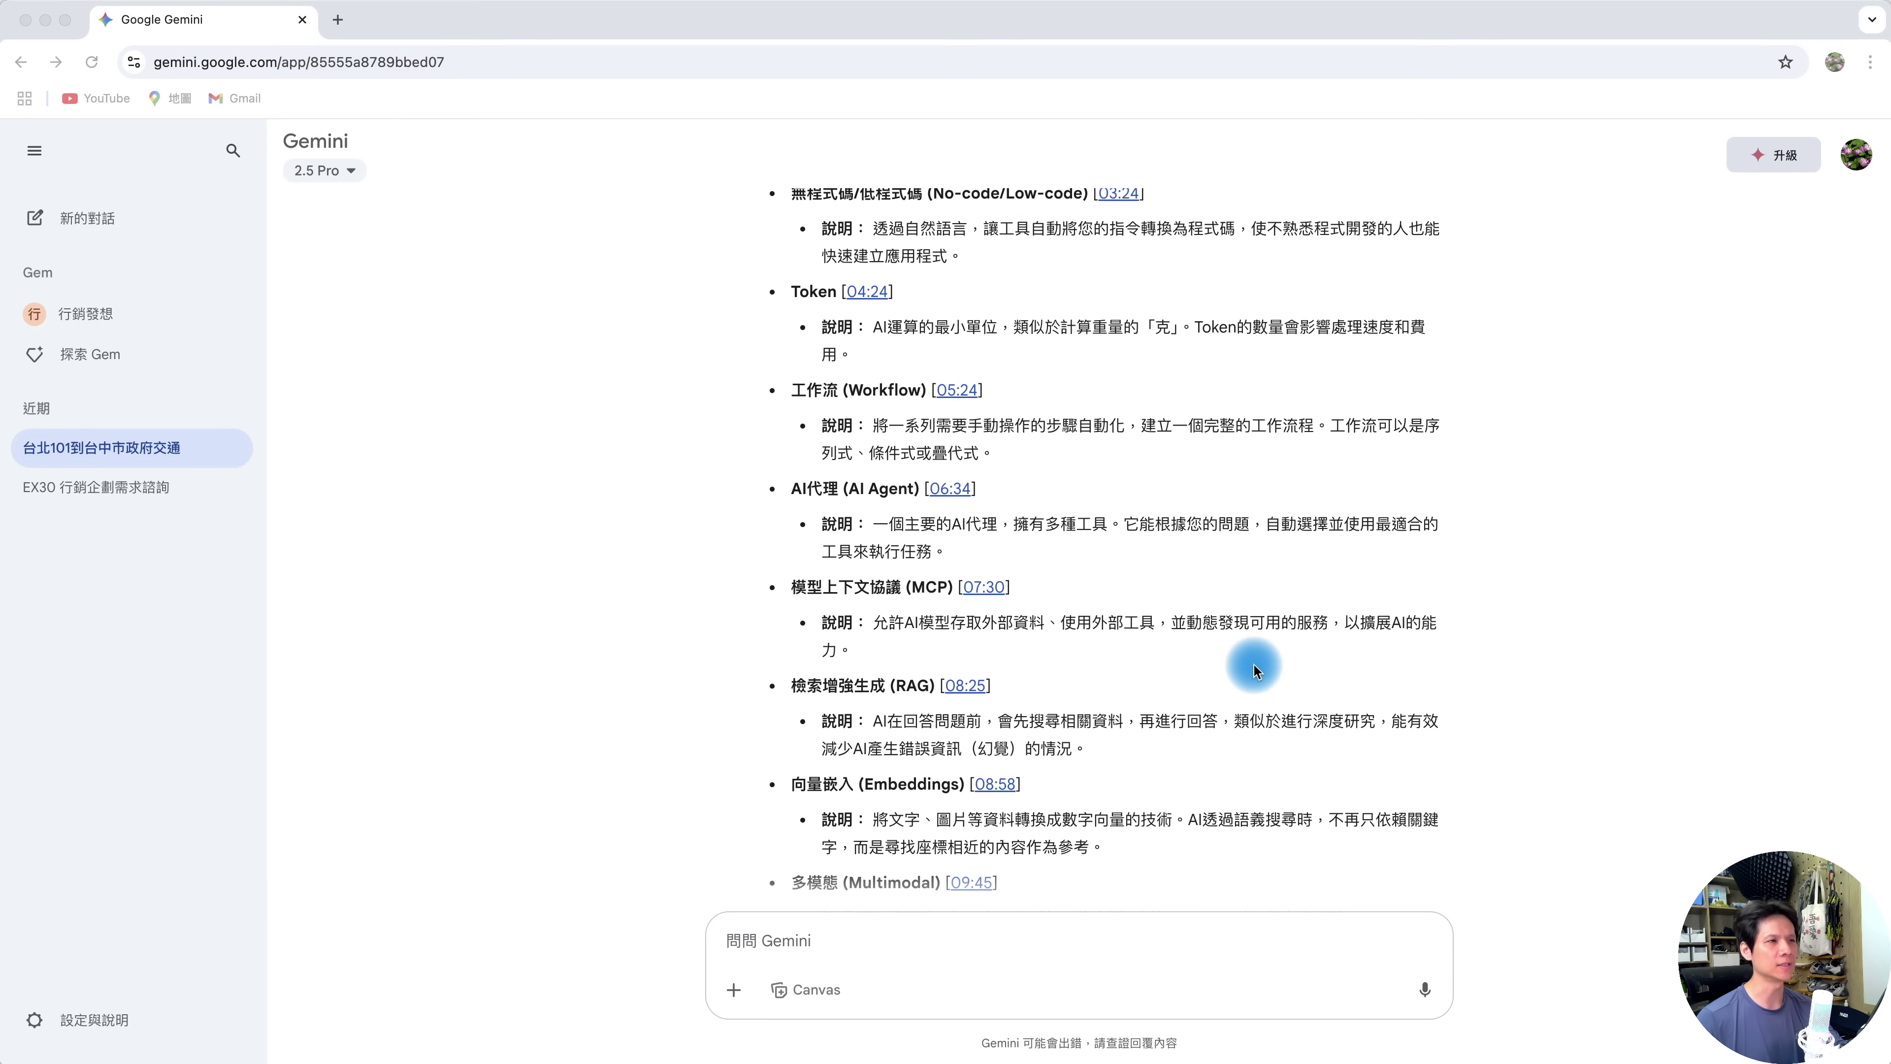
pyautogui.scroll(-5, 1244, 663)
# In a new chat, send the prepared beach-portrait prompt beginning 根據下列指令生成一張高畫質真實照片，照片比例9：16 and inspect the generated photo
pyautogui.press('super+shift+o')
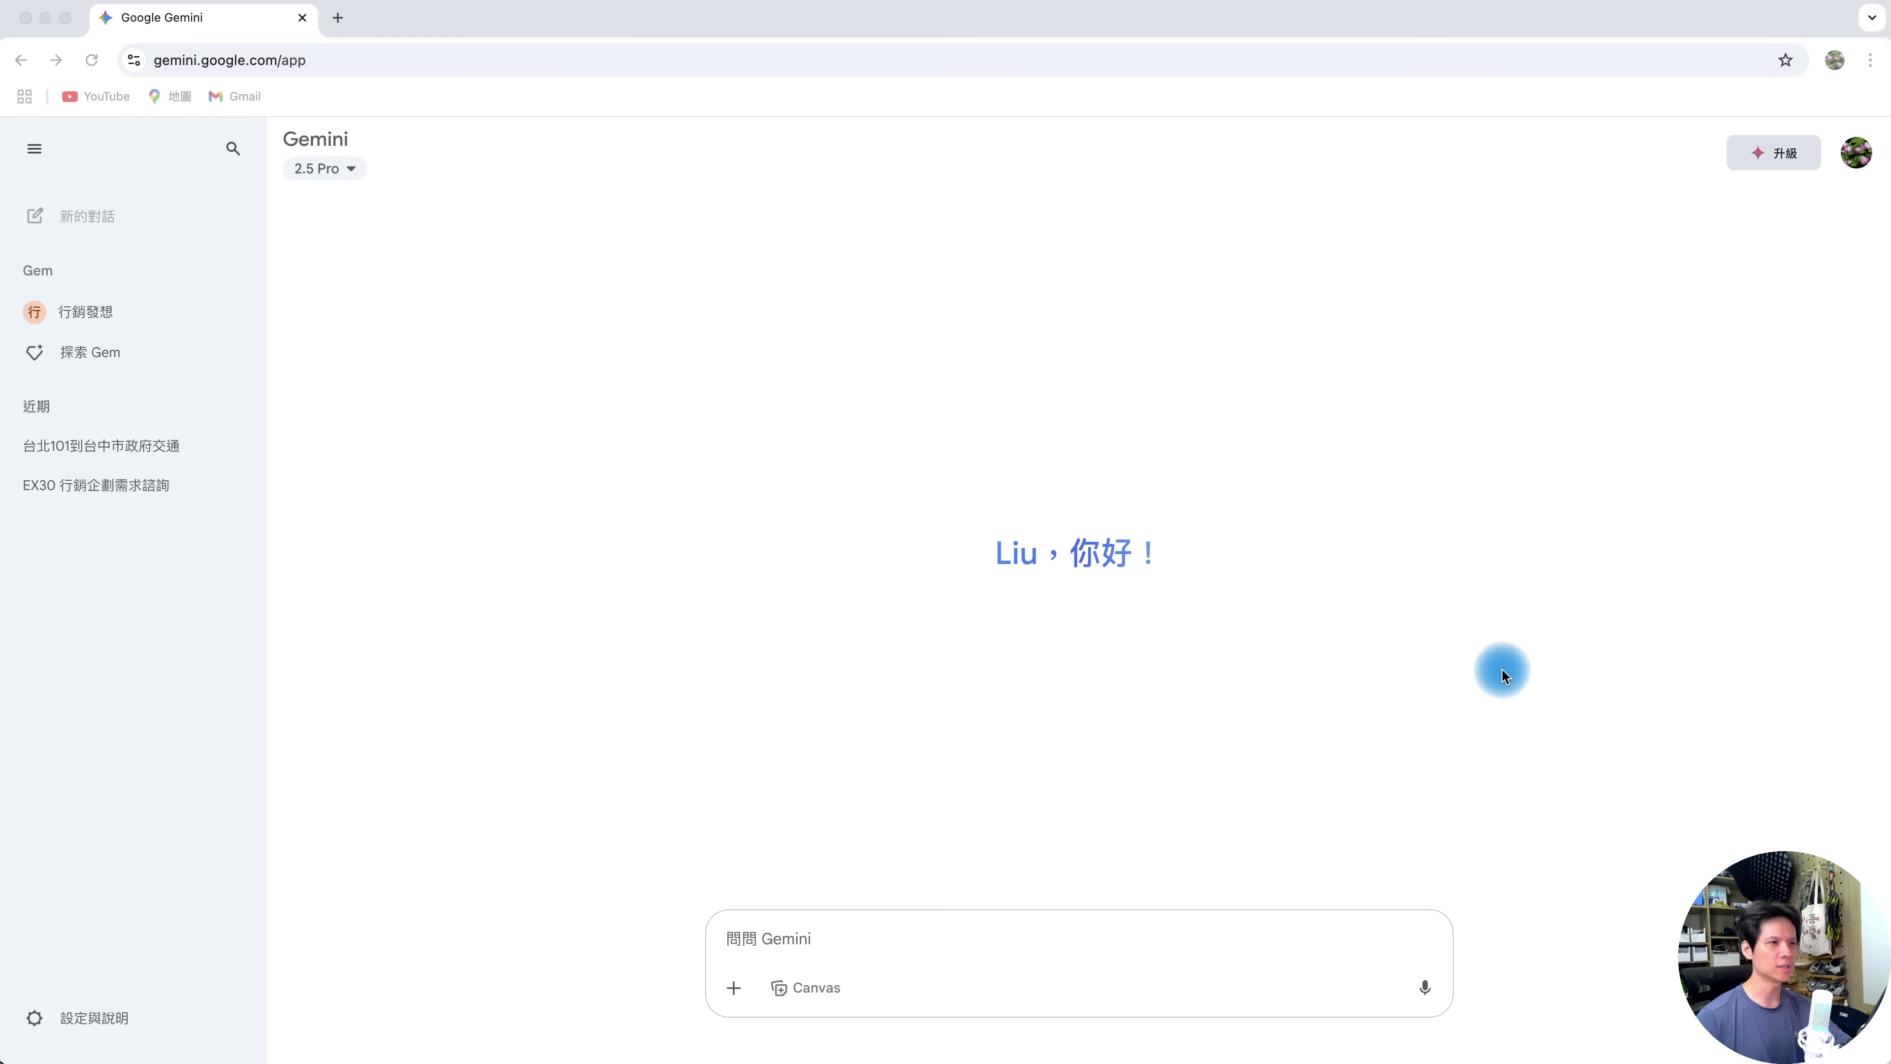
pyautogui.click(1221, 939)
pyautogui.press('super+v')
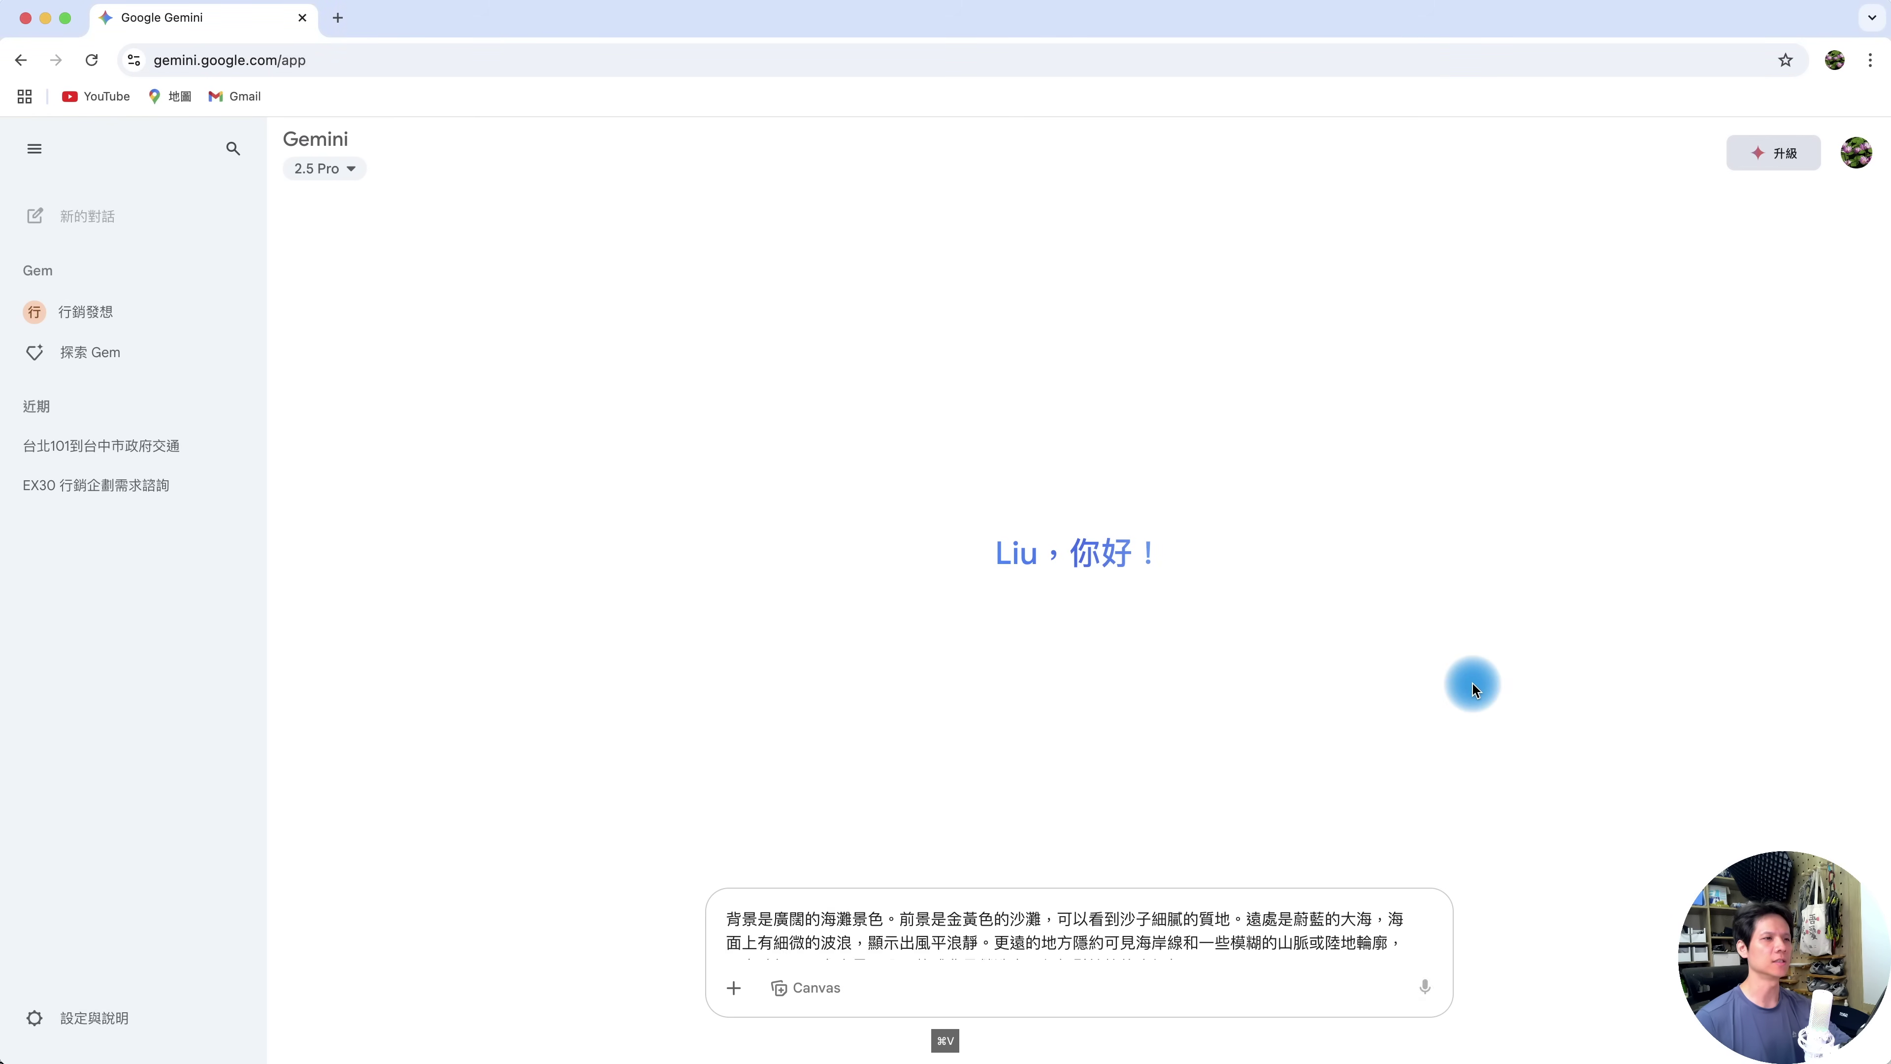
pyautogui.press('Return')
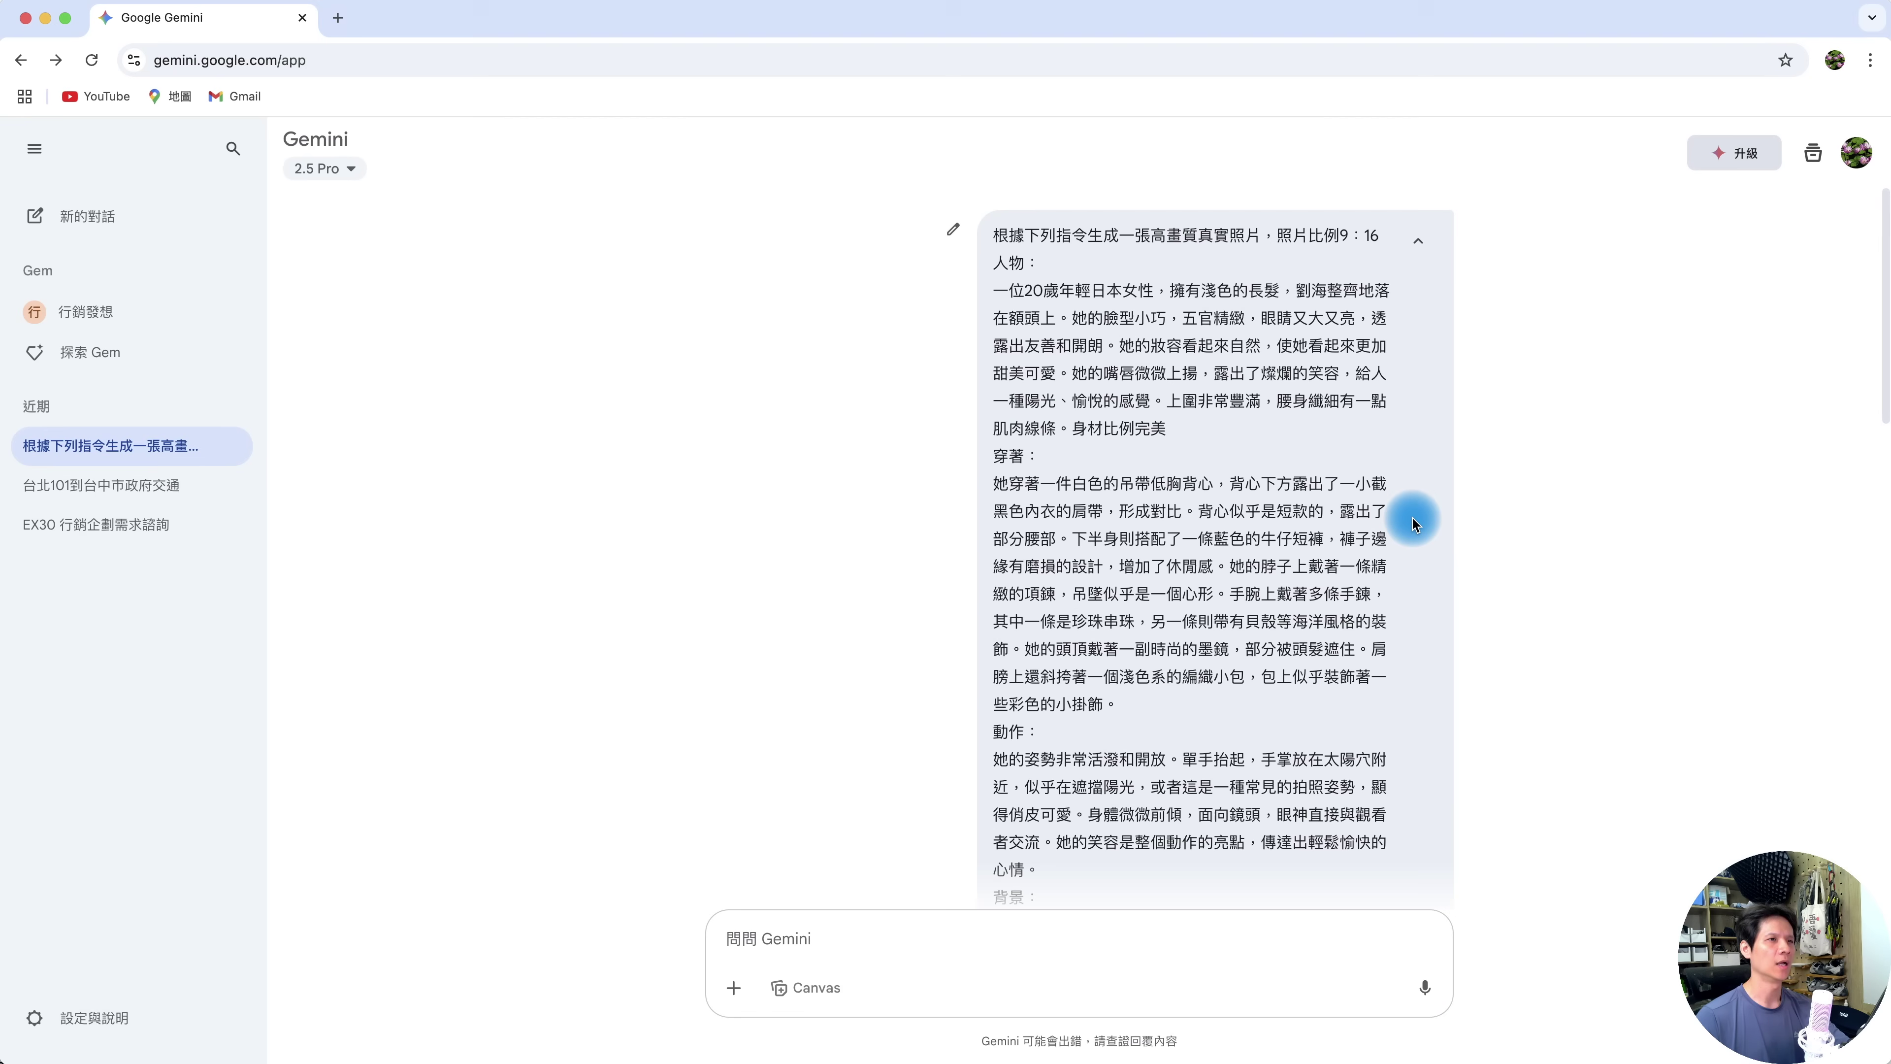
pyautogui.scroll(-1, 1423, 591)
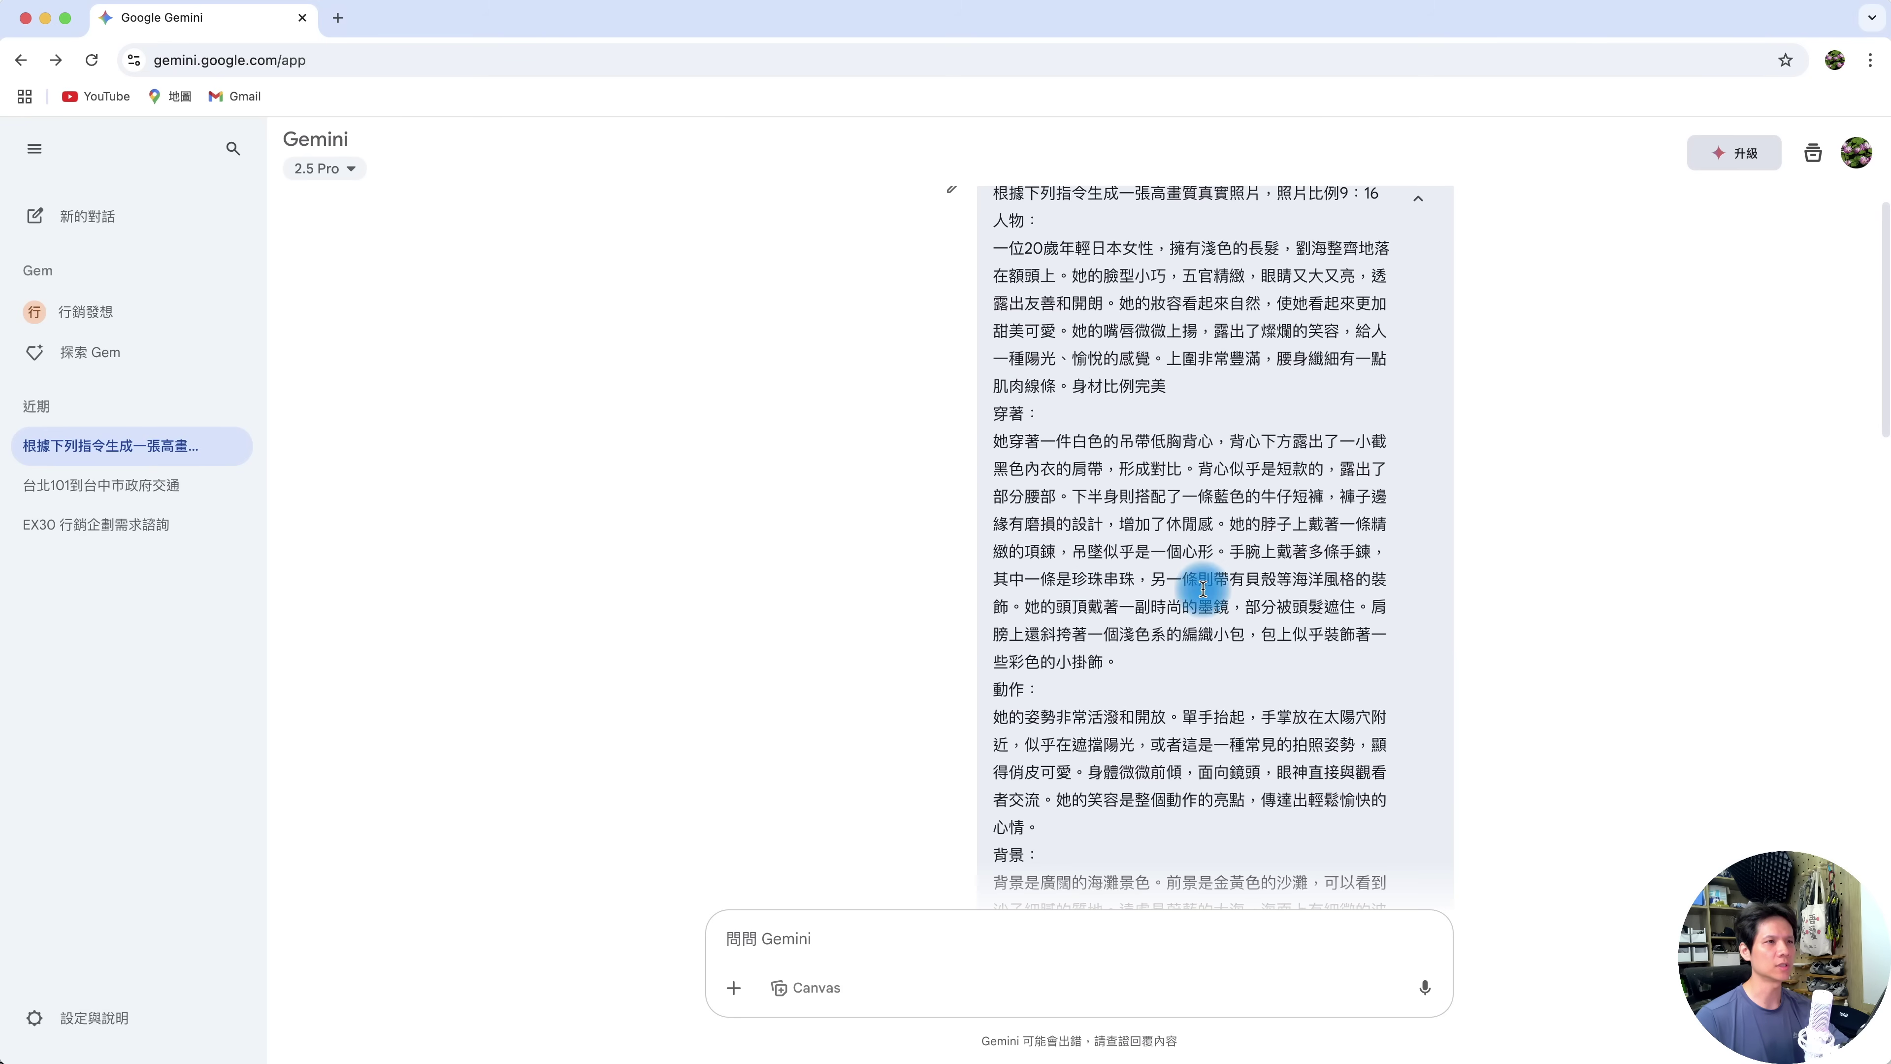
pyautogui.scroll(-10, 1322, 712)
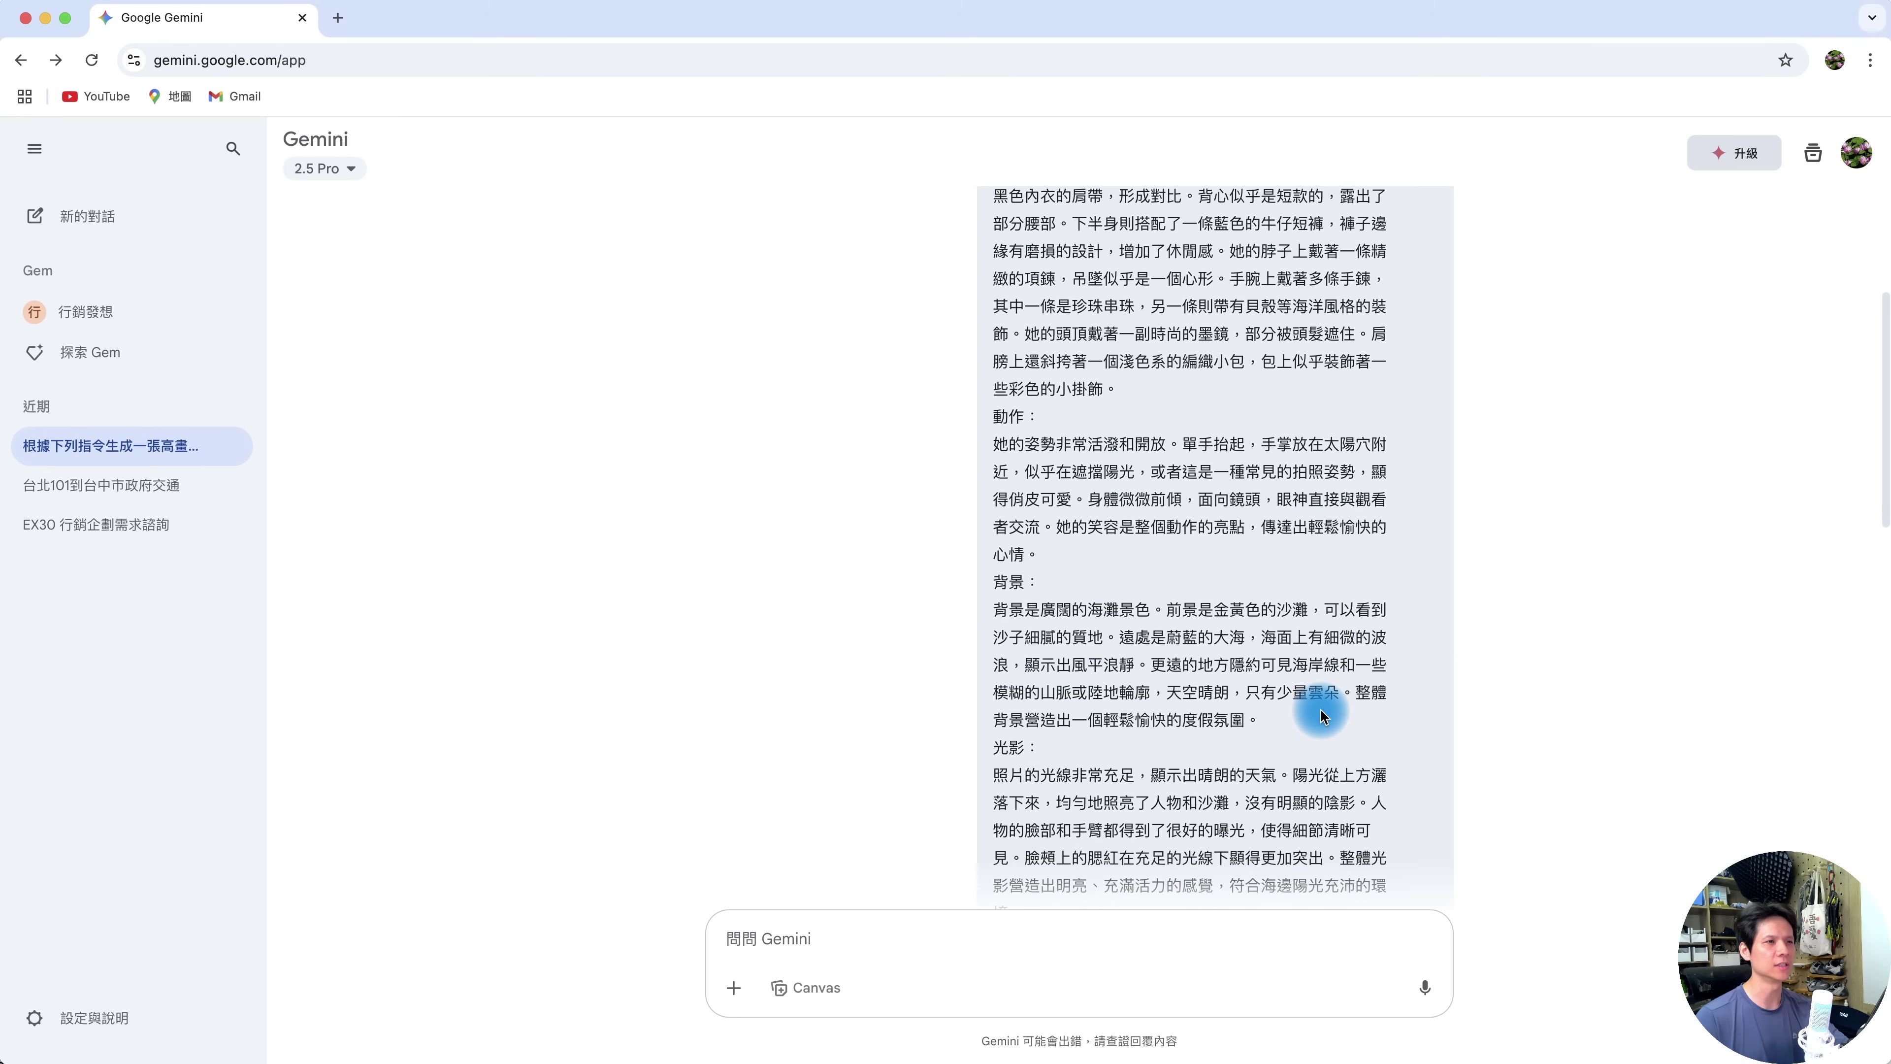
pyautogui.scroll(-12, 1324, 693)
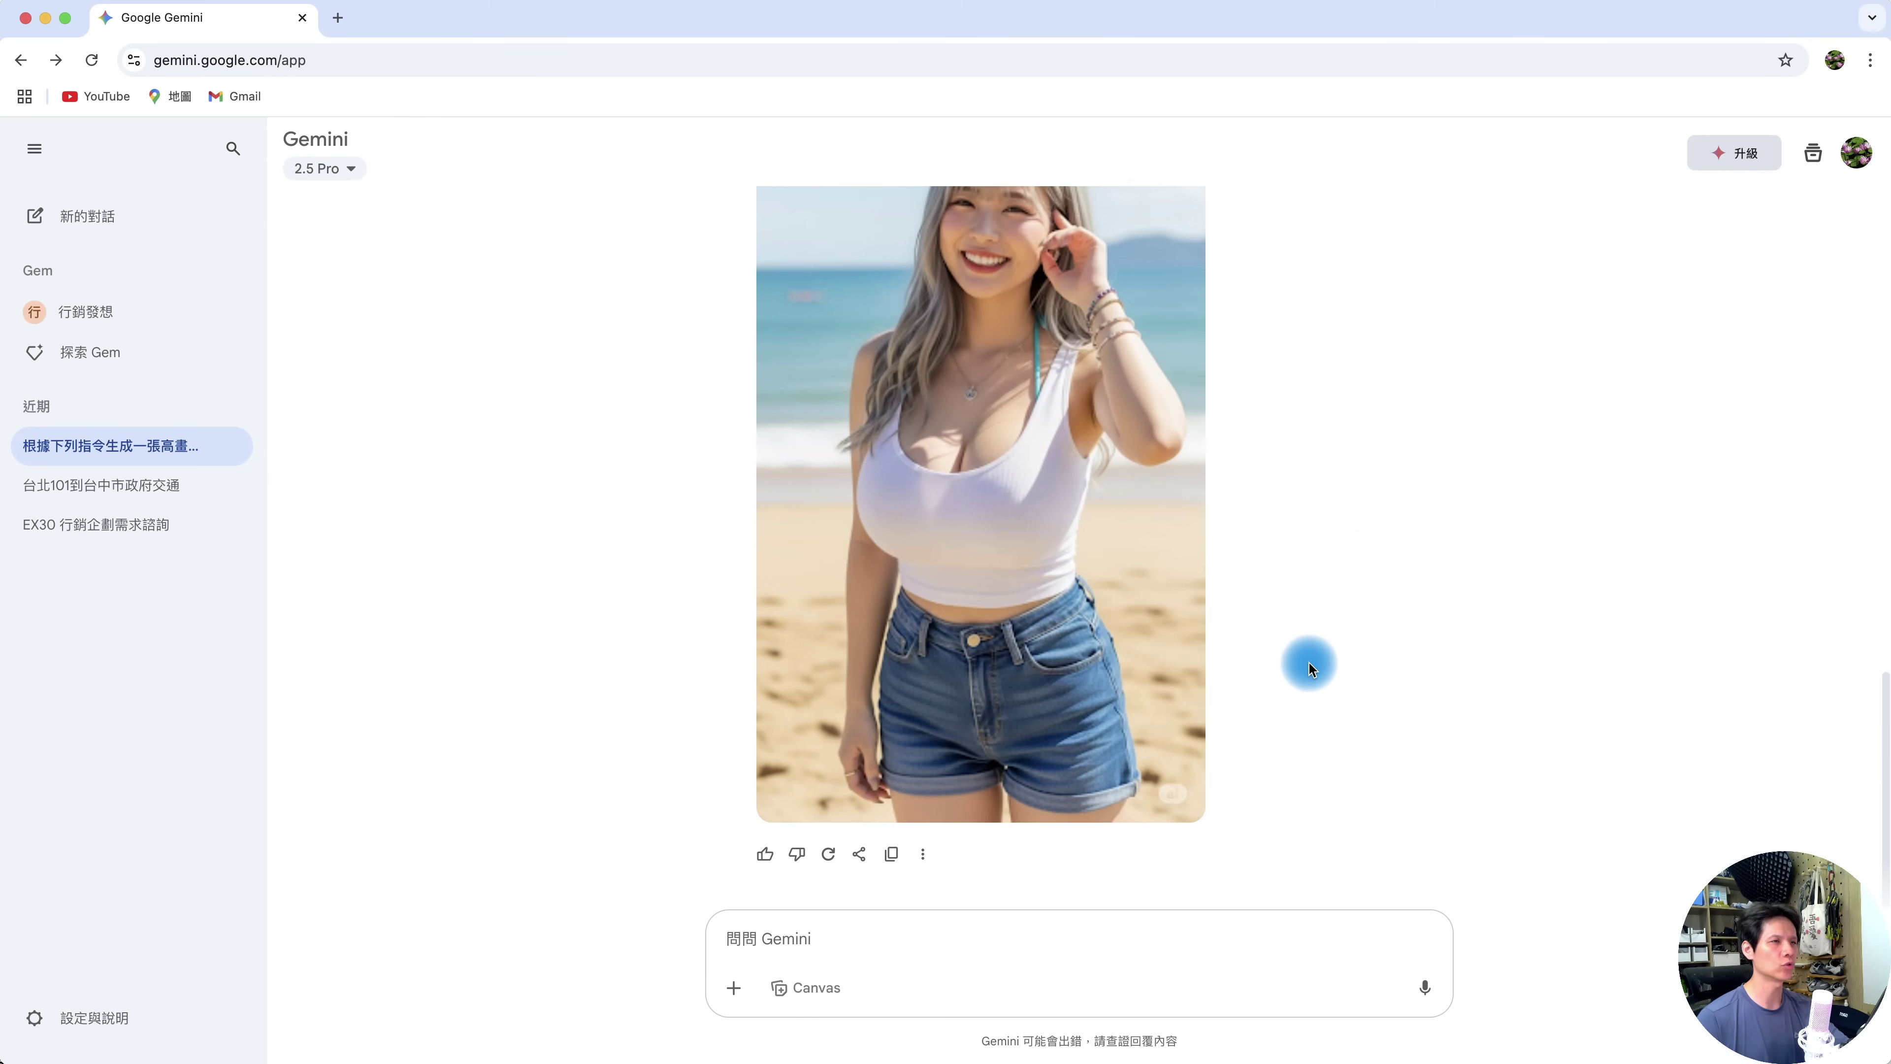
pyautogui.scroll(4, 1307, 663)
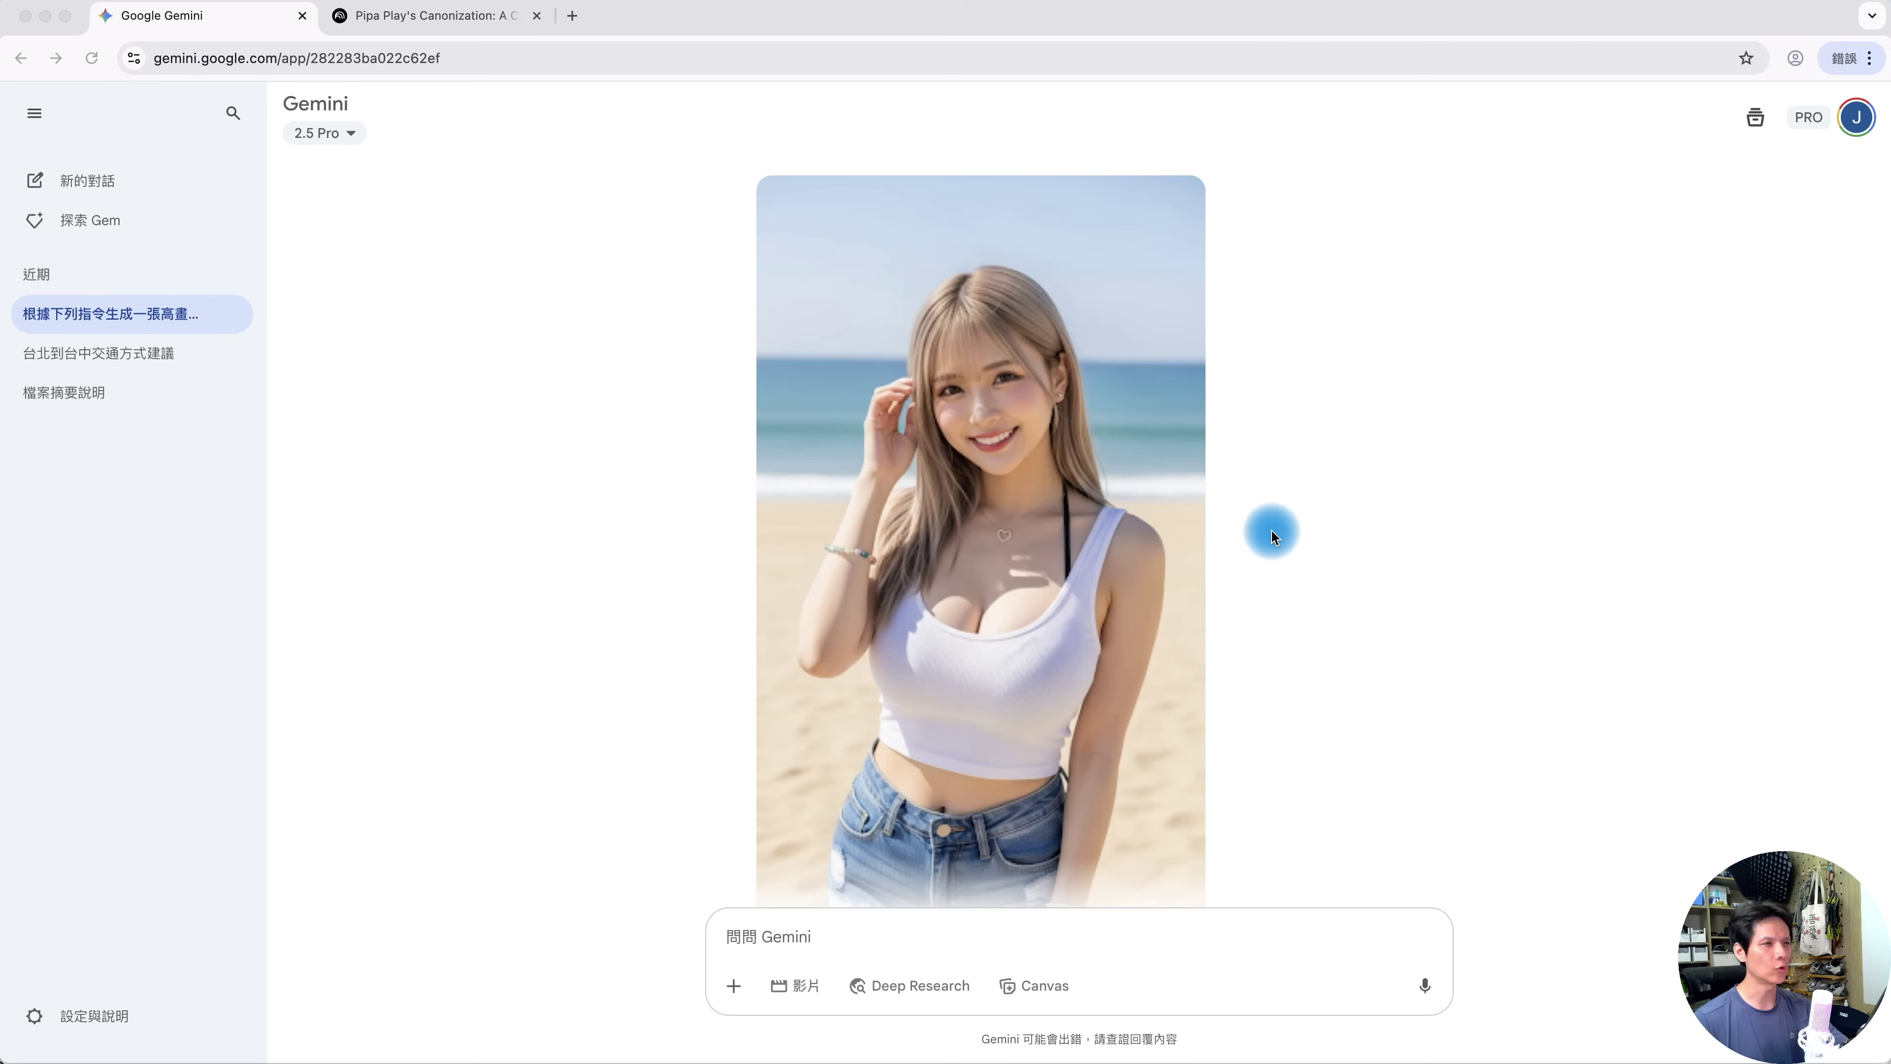
# Examine the beach photo generated from the same prompt in the PRO account's Gemini window
pyautogui.scroll(-2, 1271, 628)
pyautogui.scroll(-3, 1270, 628)
pyautogui.click(1409, 481)
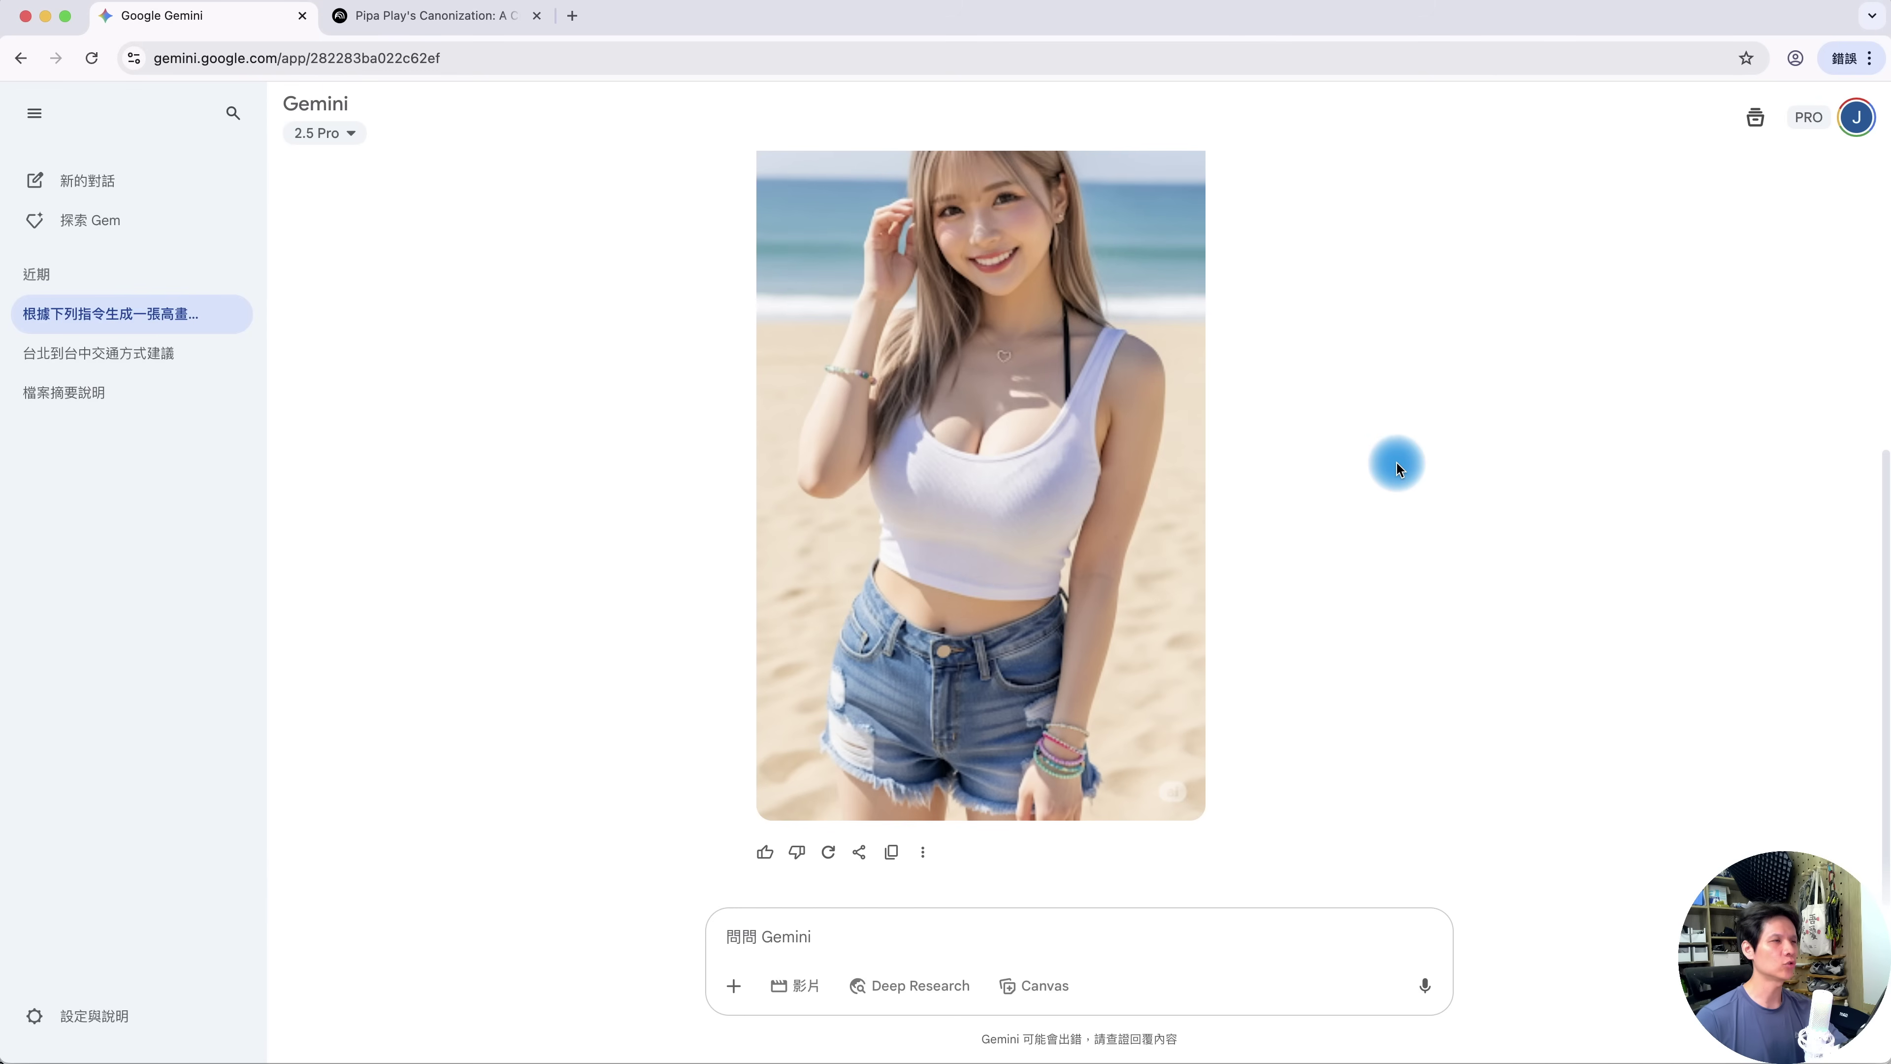
pyautogui.scroll(1, 1393, 470)
pyautogui.click(1004, 462)
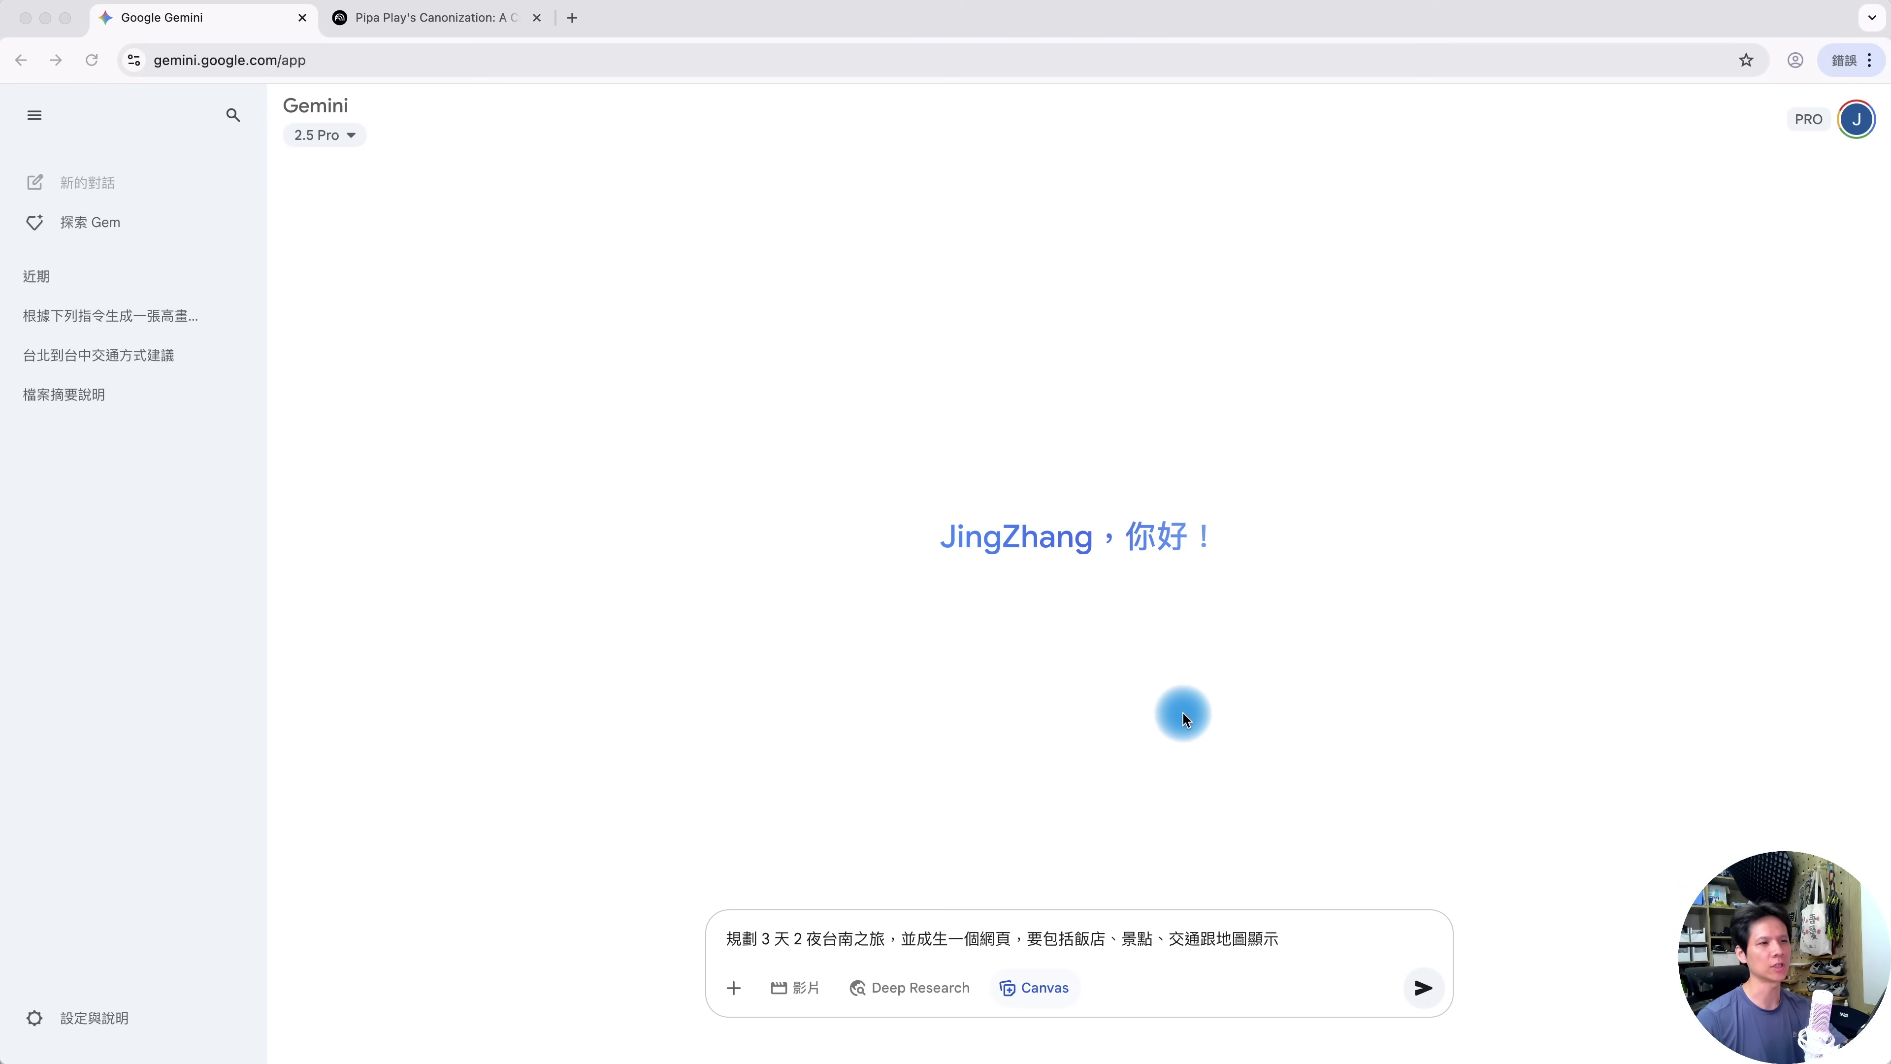
# Send the Canvas prompt 規劃 3 天 2 夜台南之旅，並成生一個網頁，要包括飯店、景點、交通跟地圖顯示 and look over the generated code
pyautogui.click(1183, 713)
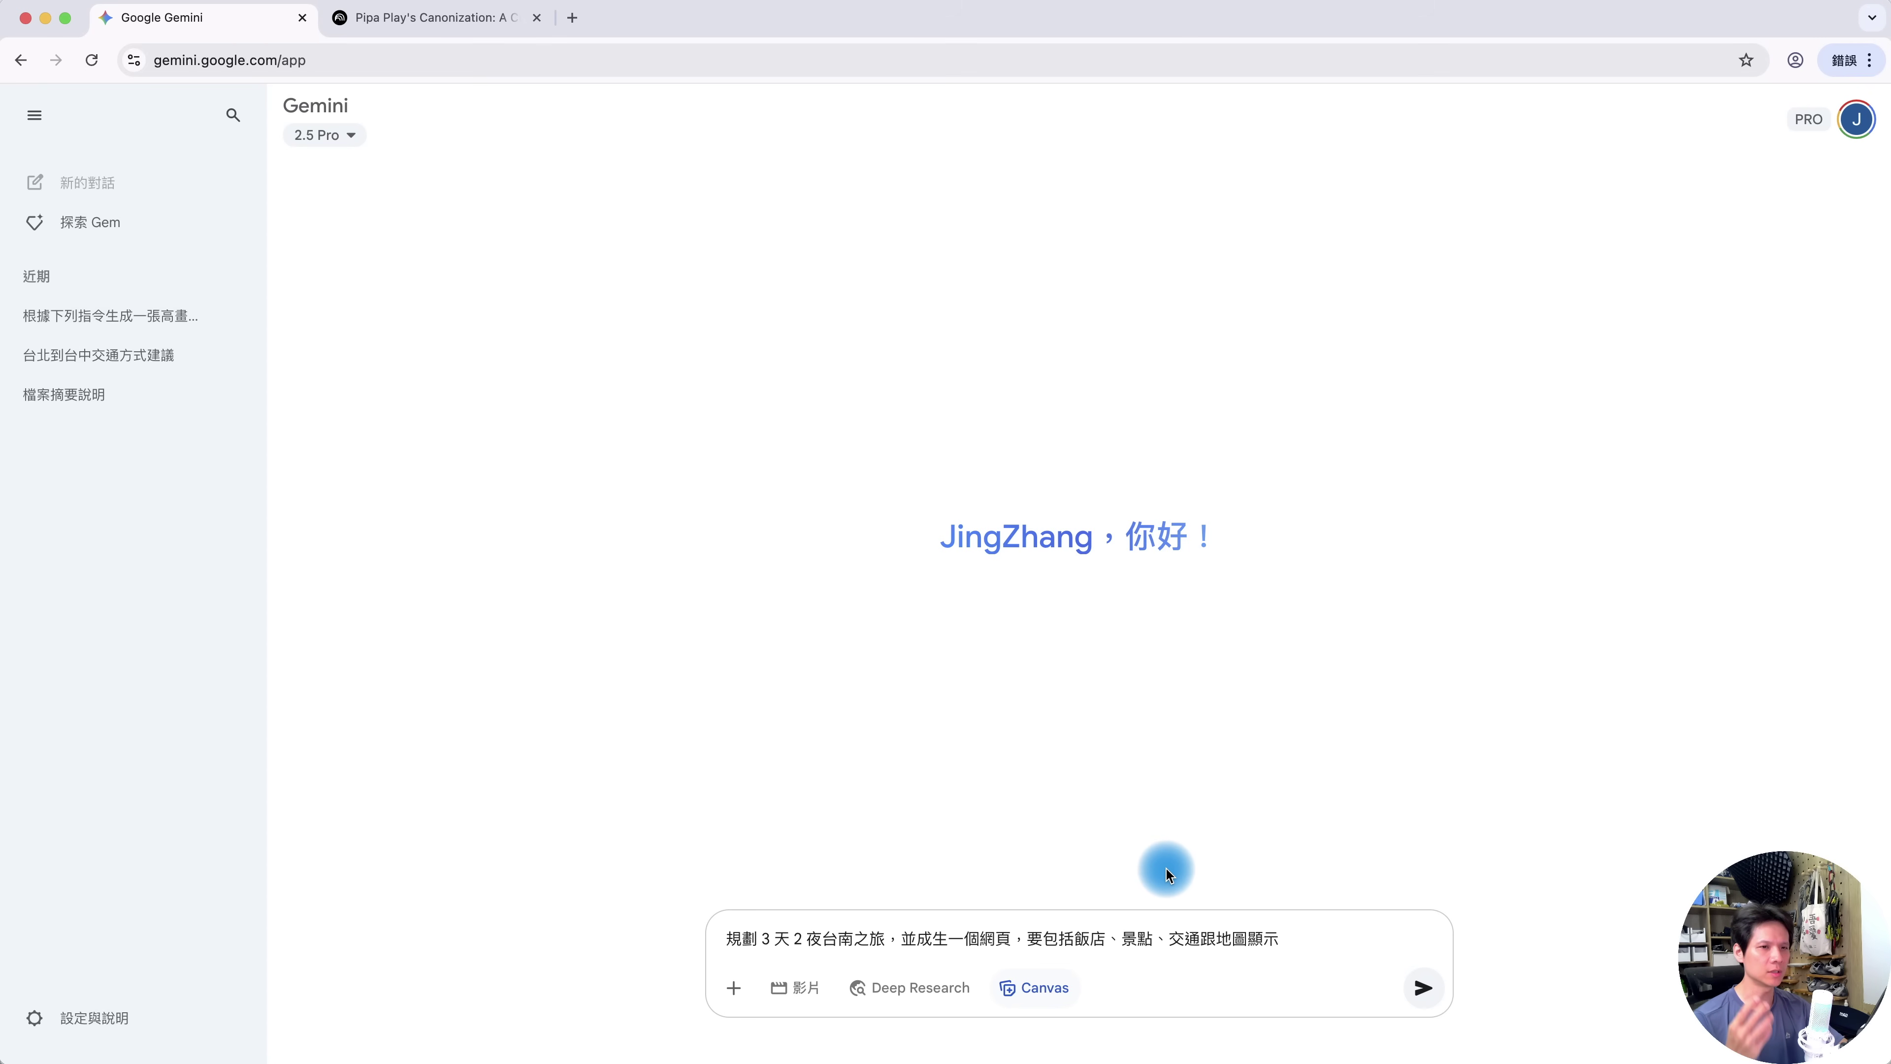
pyautogui.click(1292, 935)
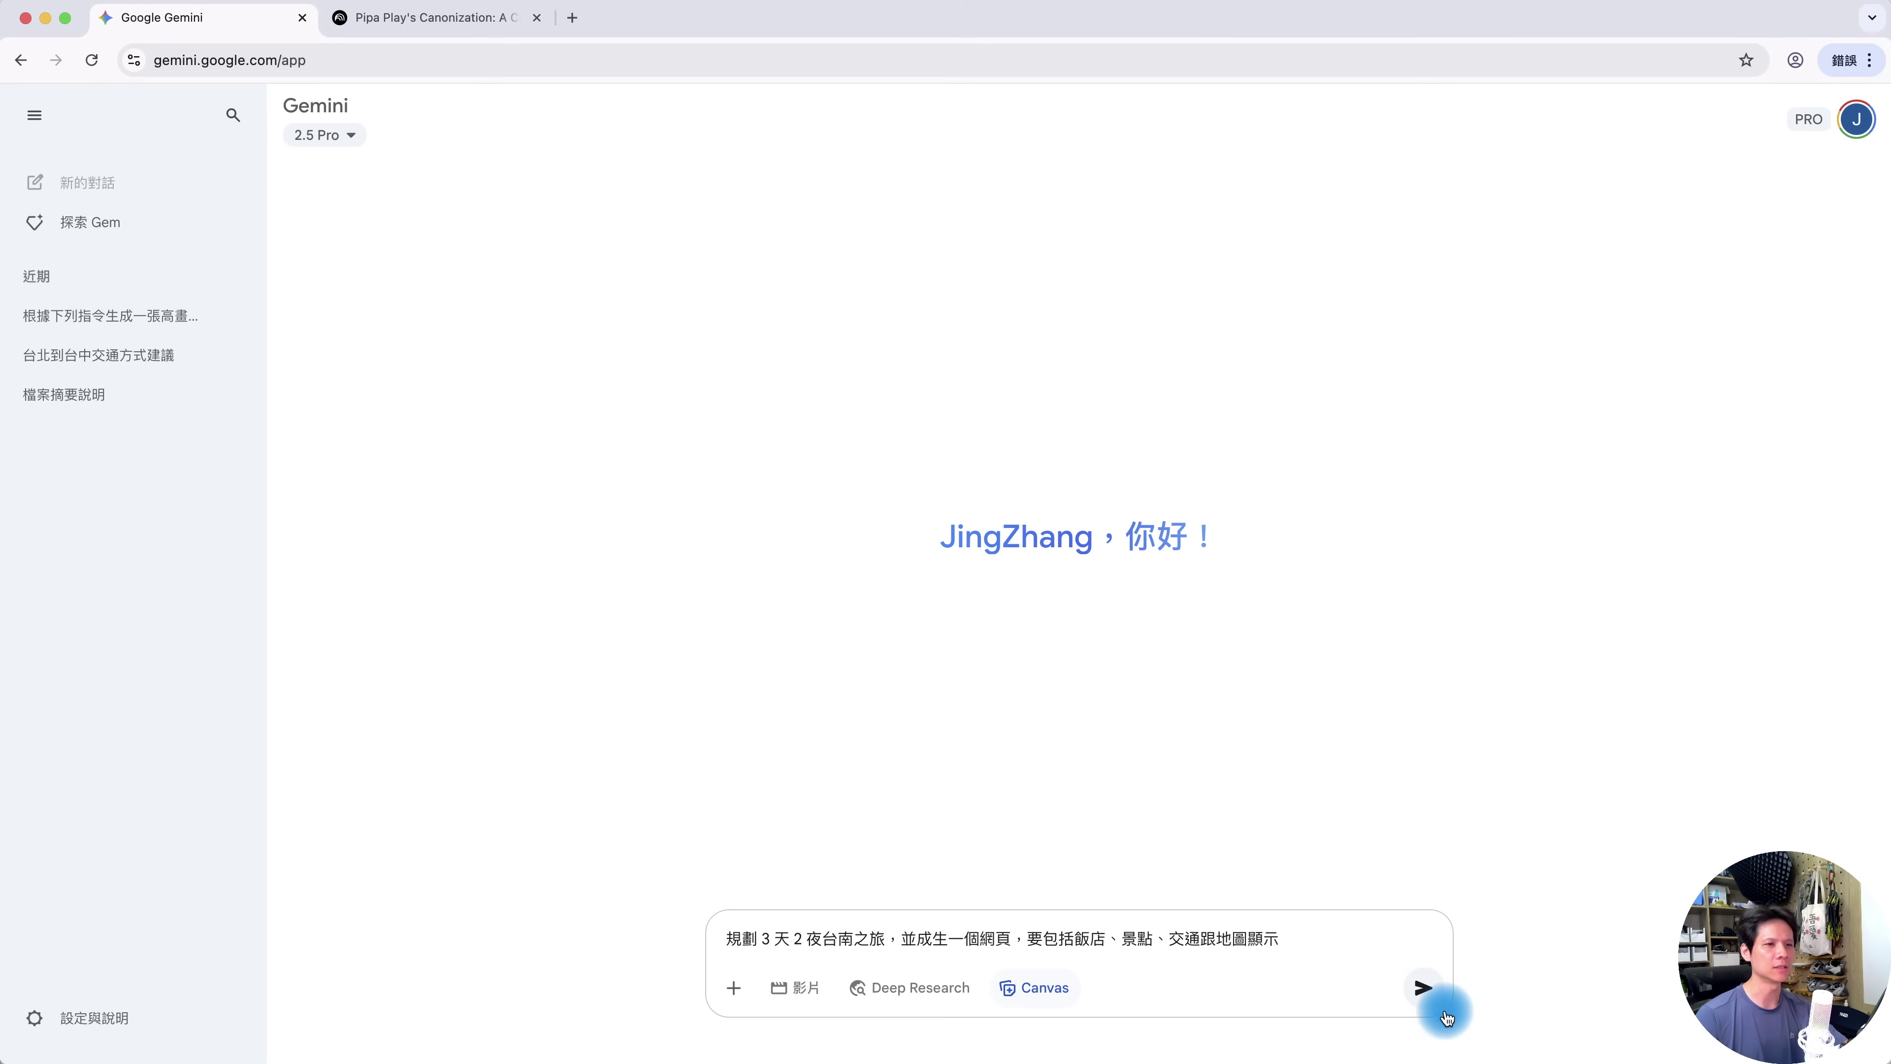
pyautogui.click(1423, 987)
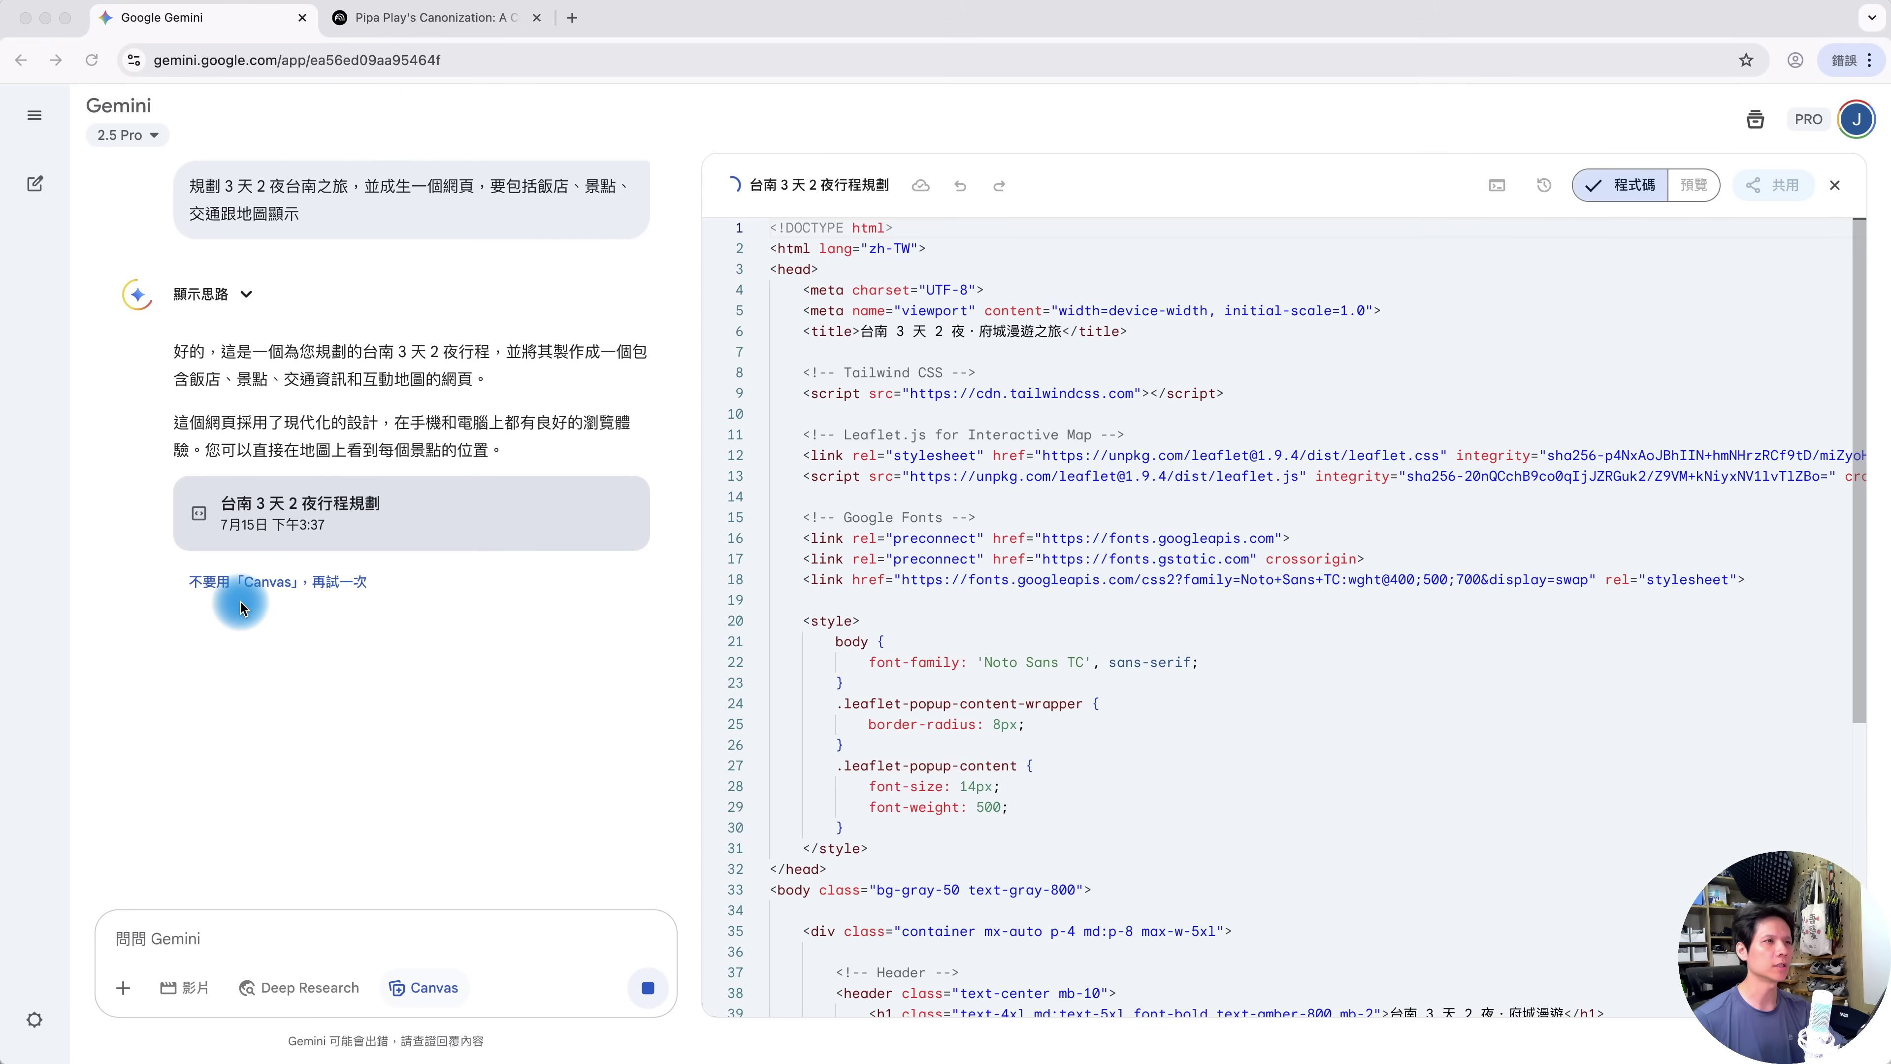
pyautogui.scroll(-10, 1336, 853)
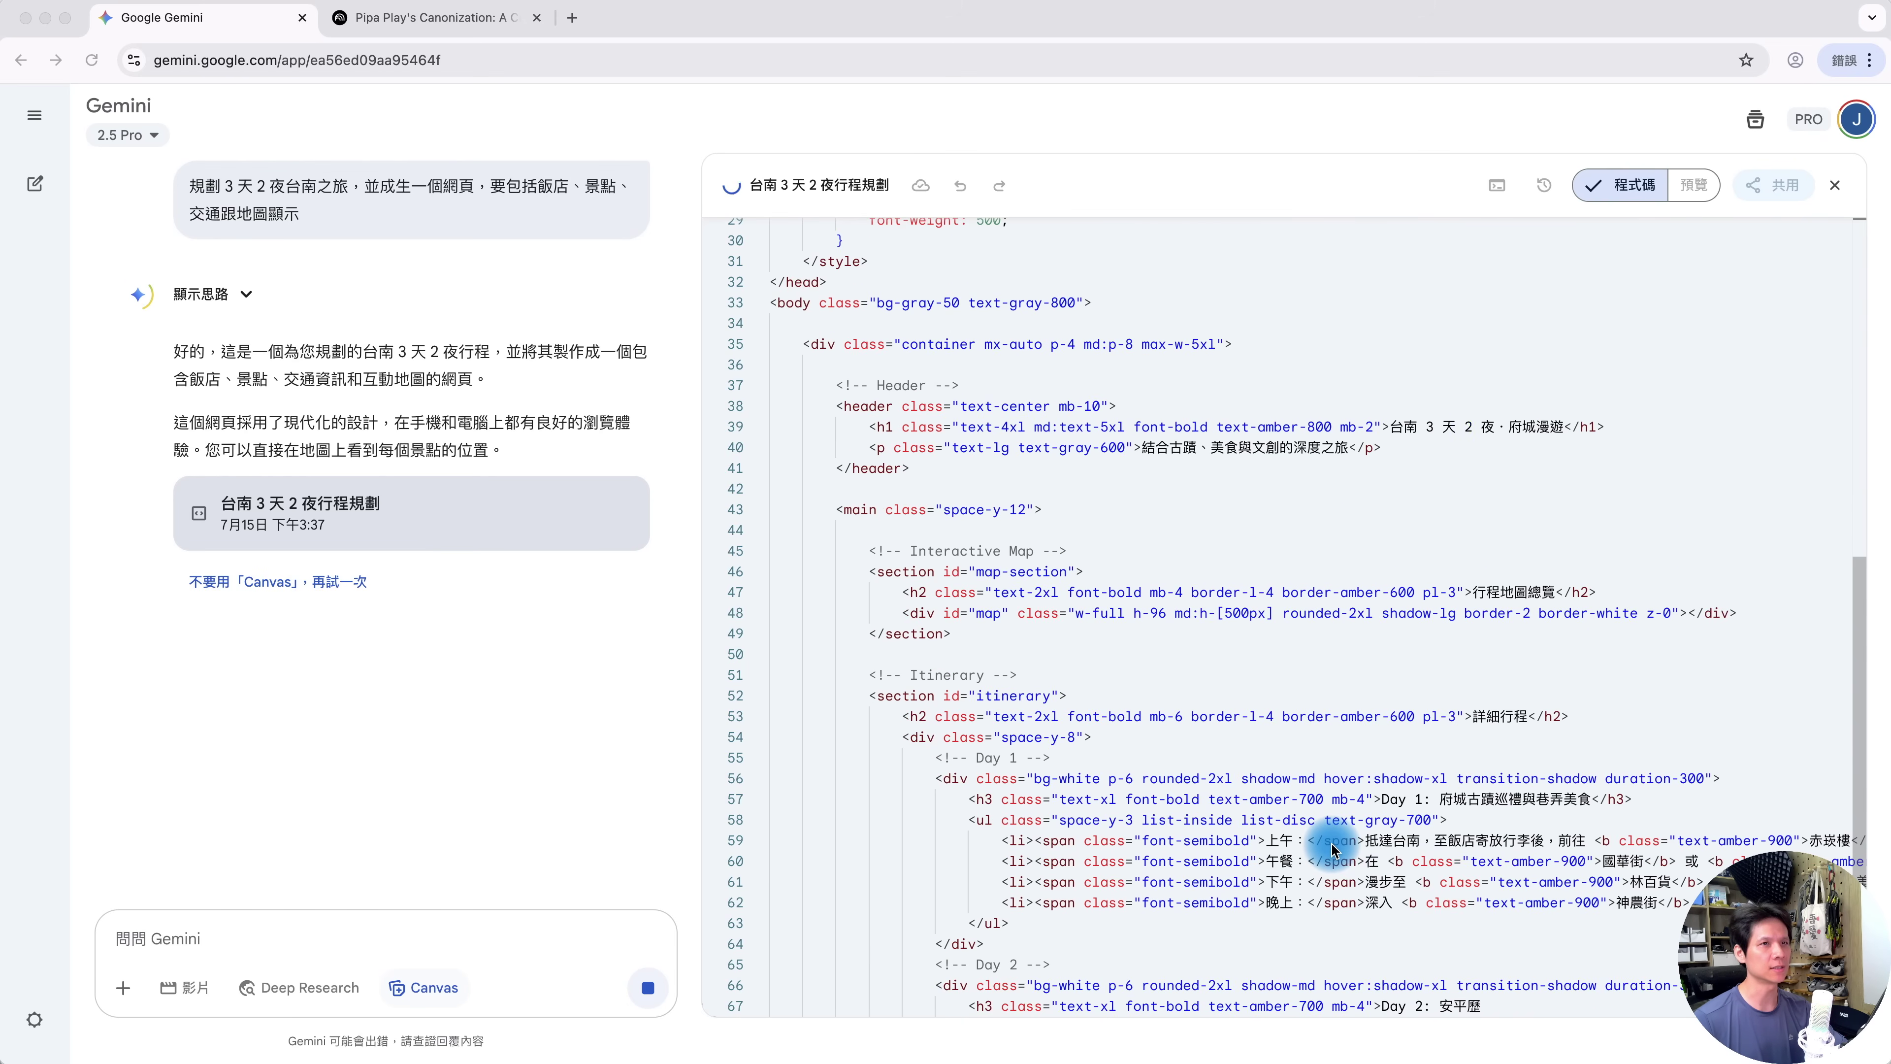
pyautogui.scroll(10, 1312, 549)
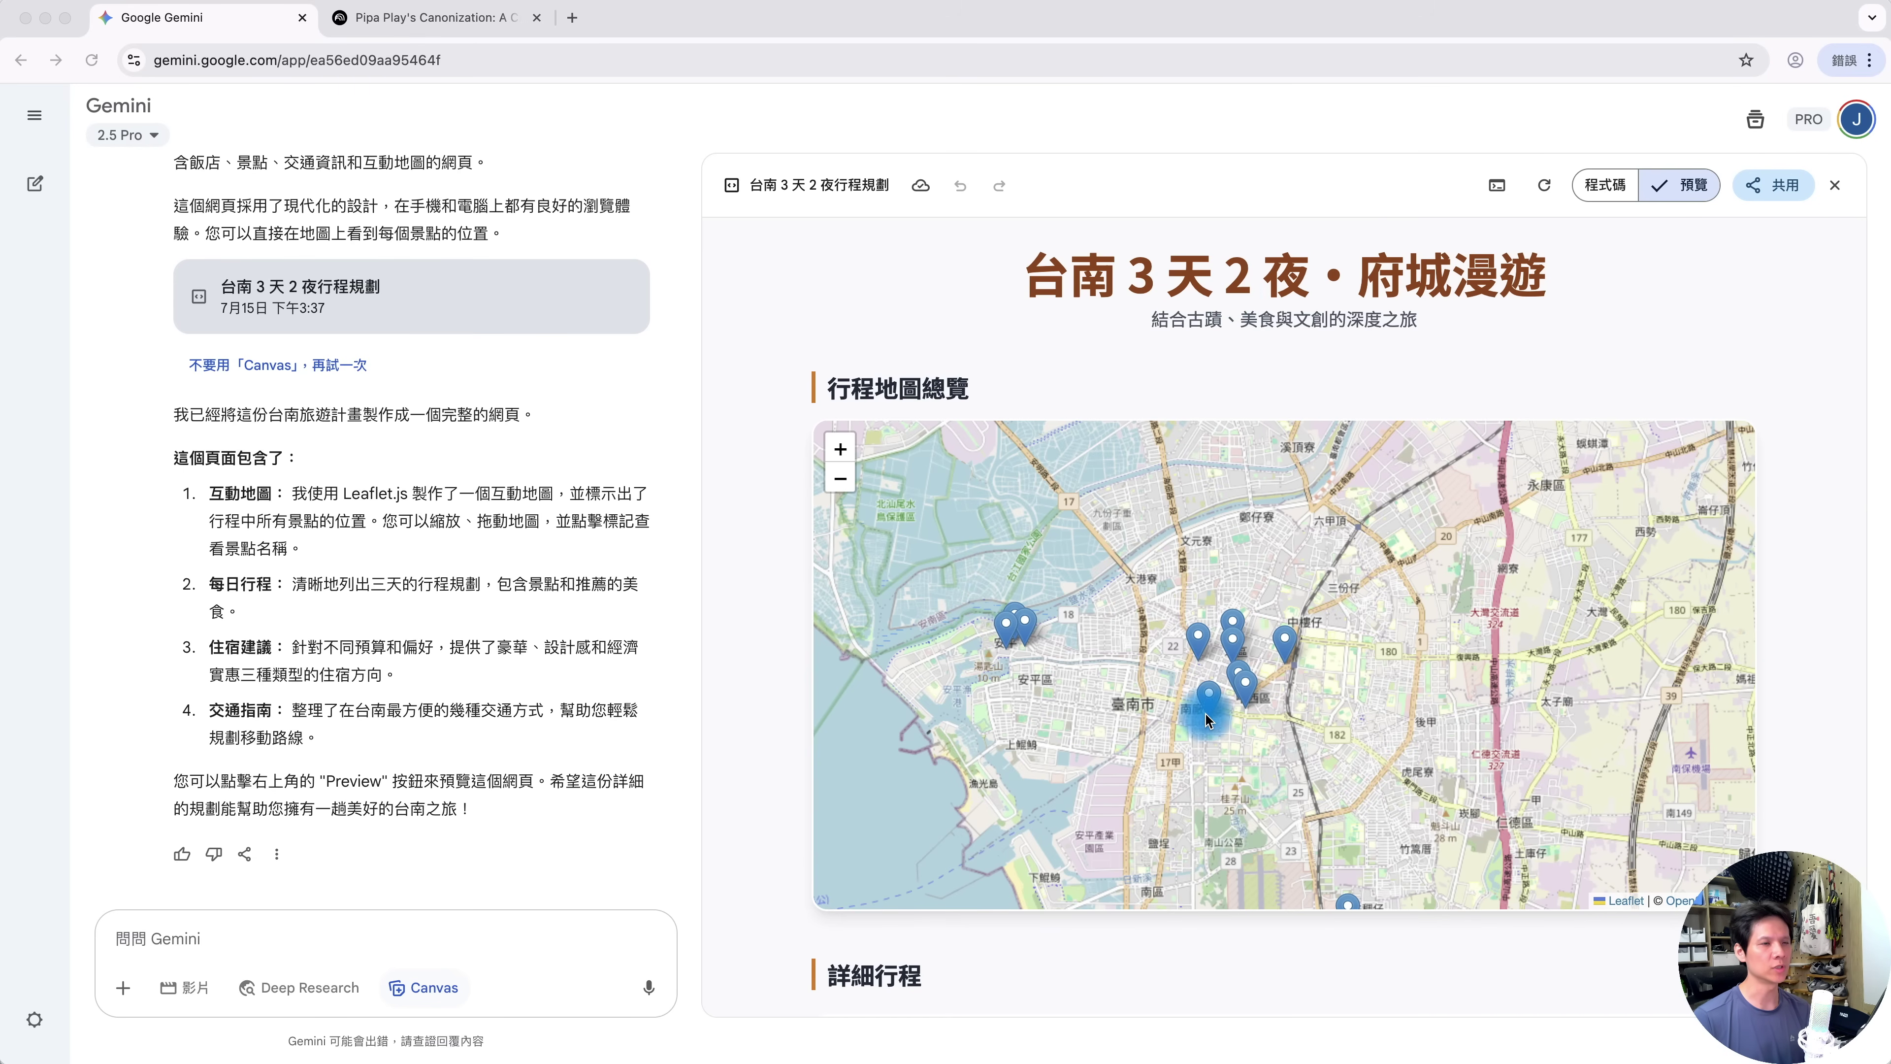
# Examine the 台南 3 天 2 夜行程規劃 webpage preview, including its map, daily itinerary, accommodation and transport sections
pyautogui.scroll(-2, 1199, 682)
pyautogui.scroll(-6, 775, 765)
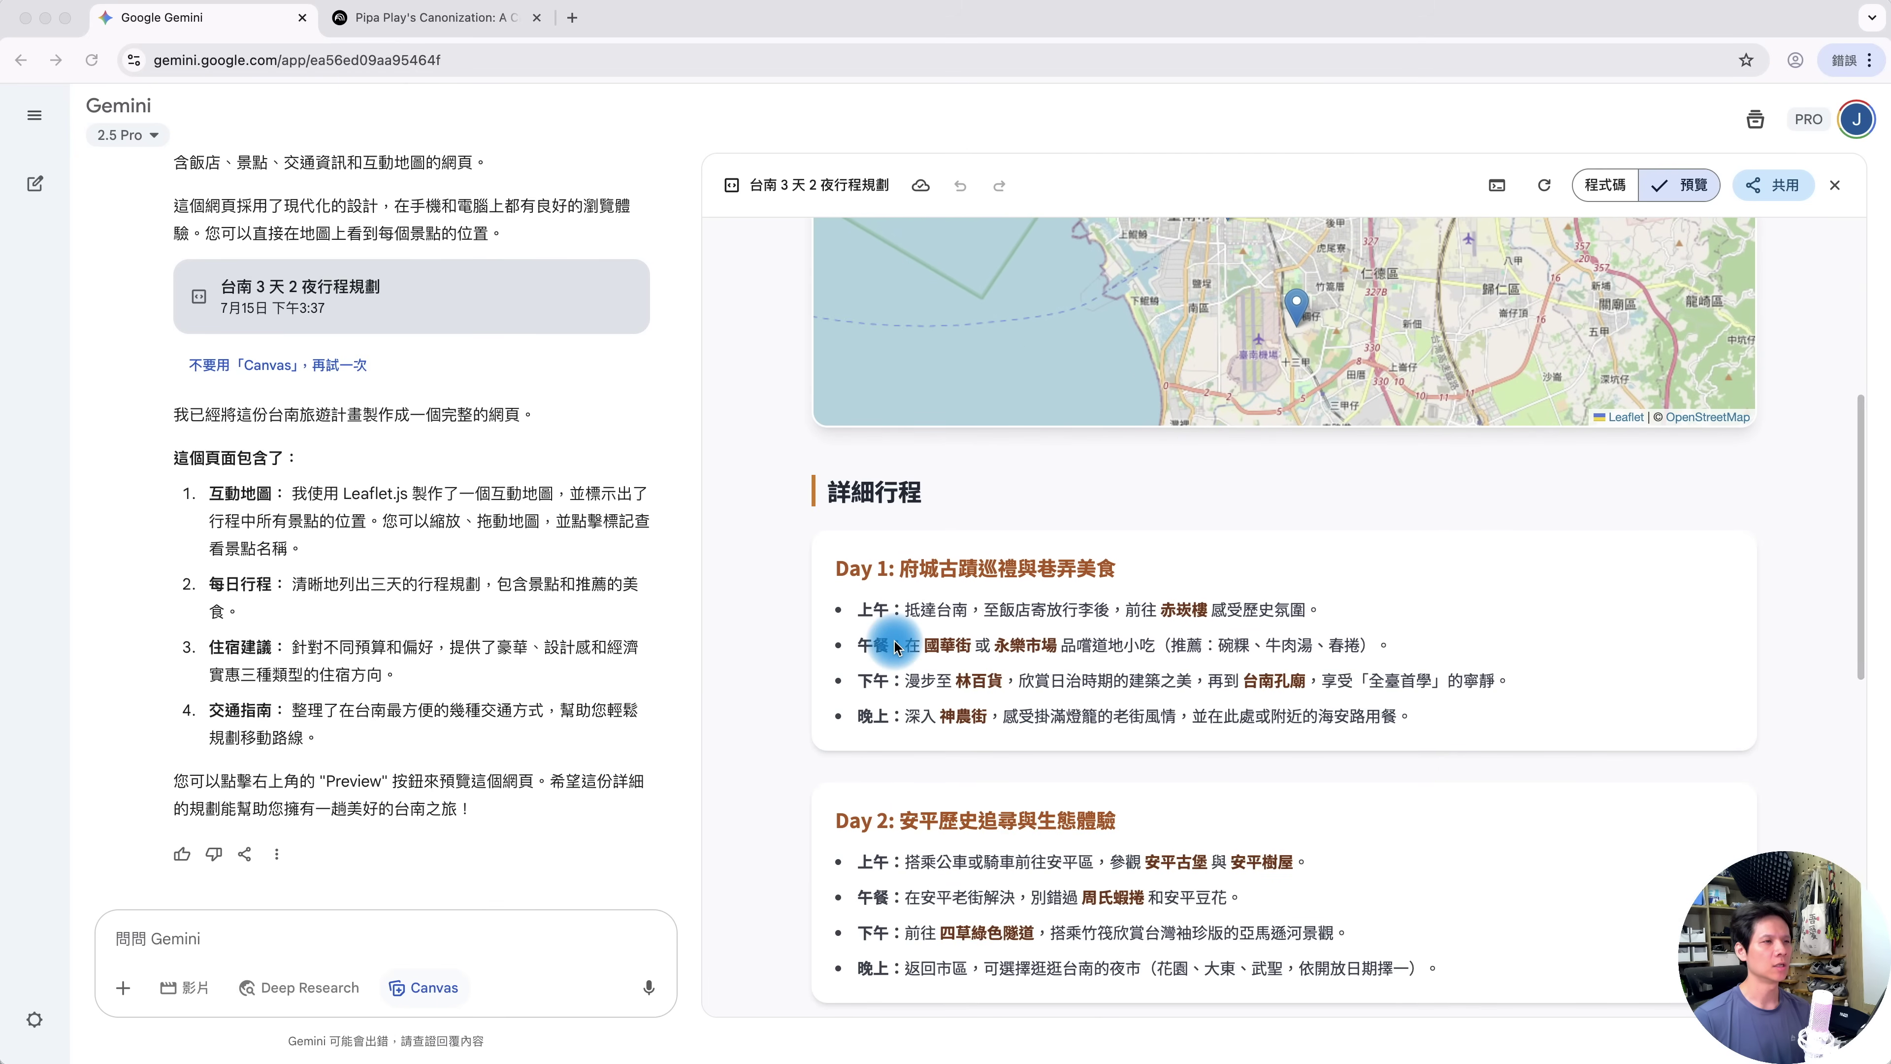
pyautogui.scroll(-10, 927, 719)
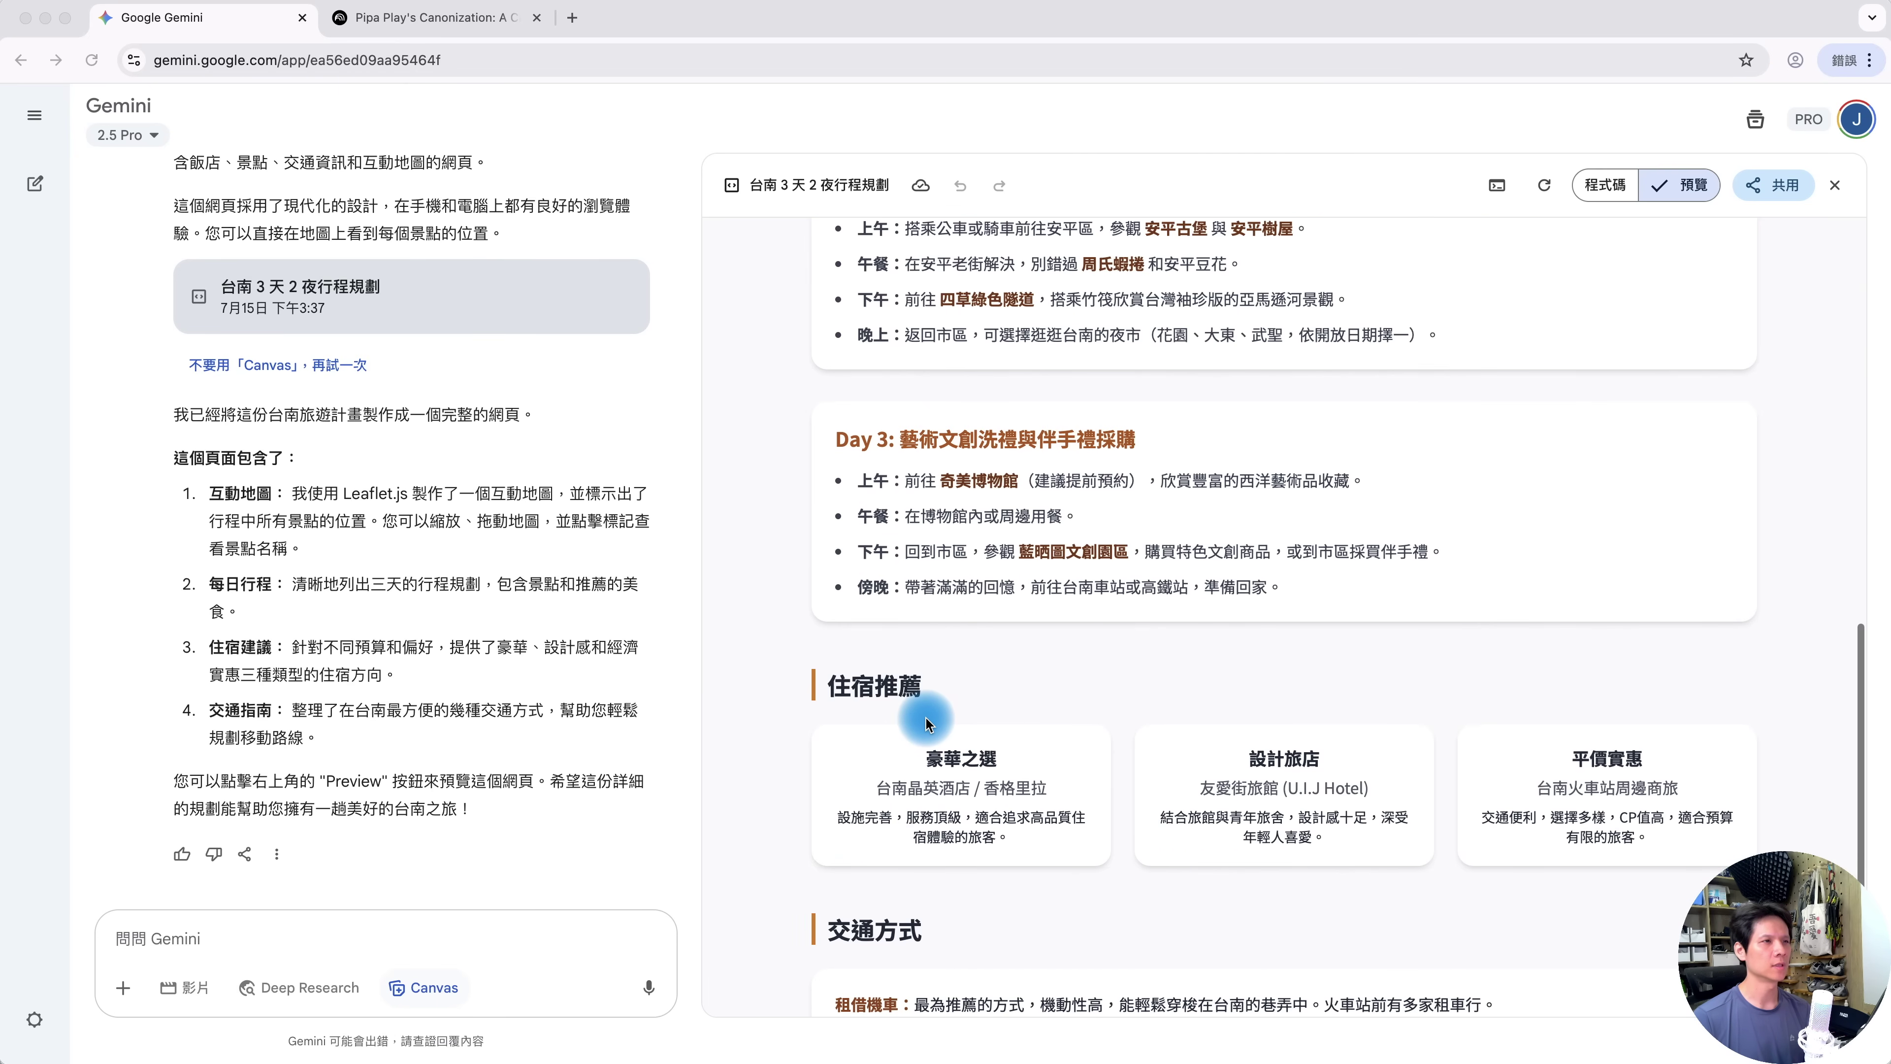
pyautogui.scroll(-1, 1053, 596)
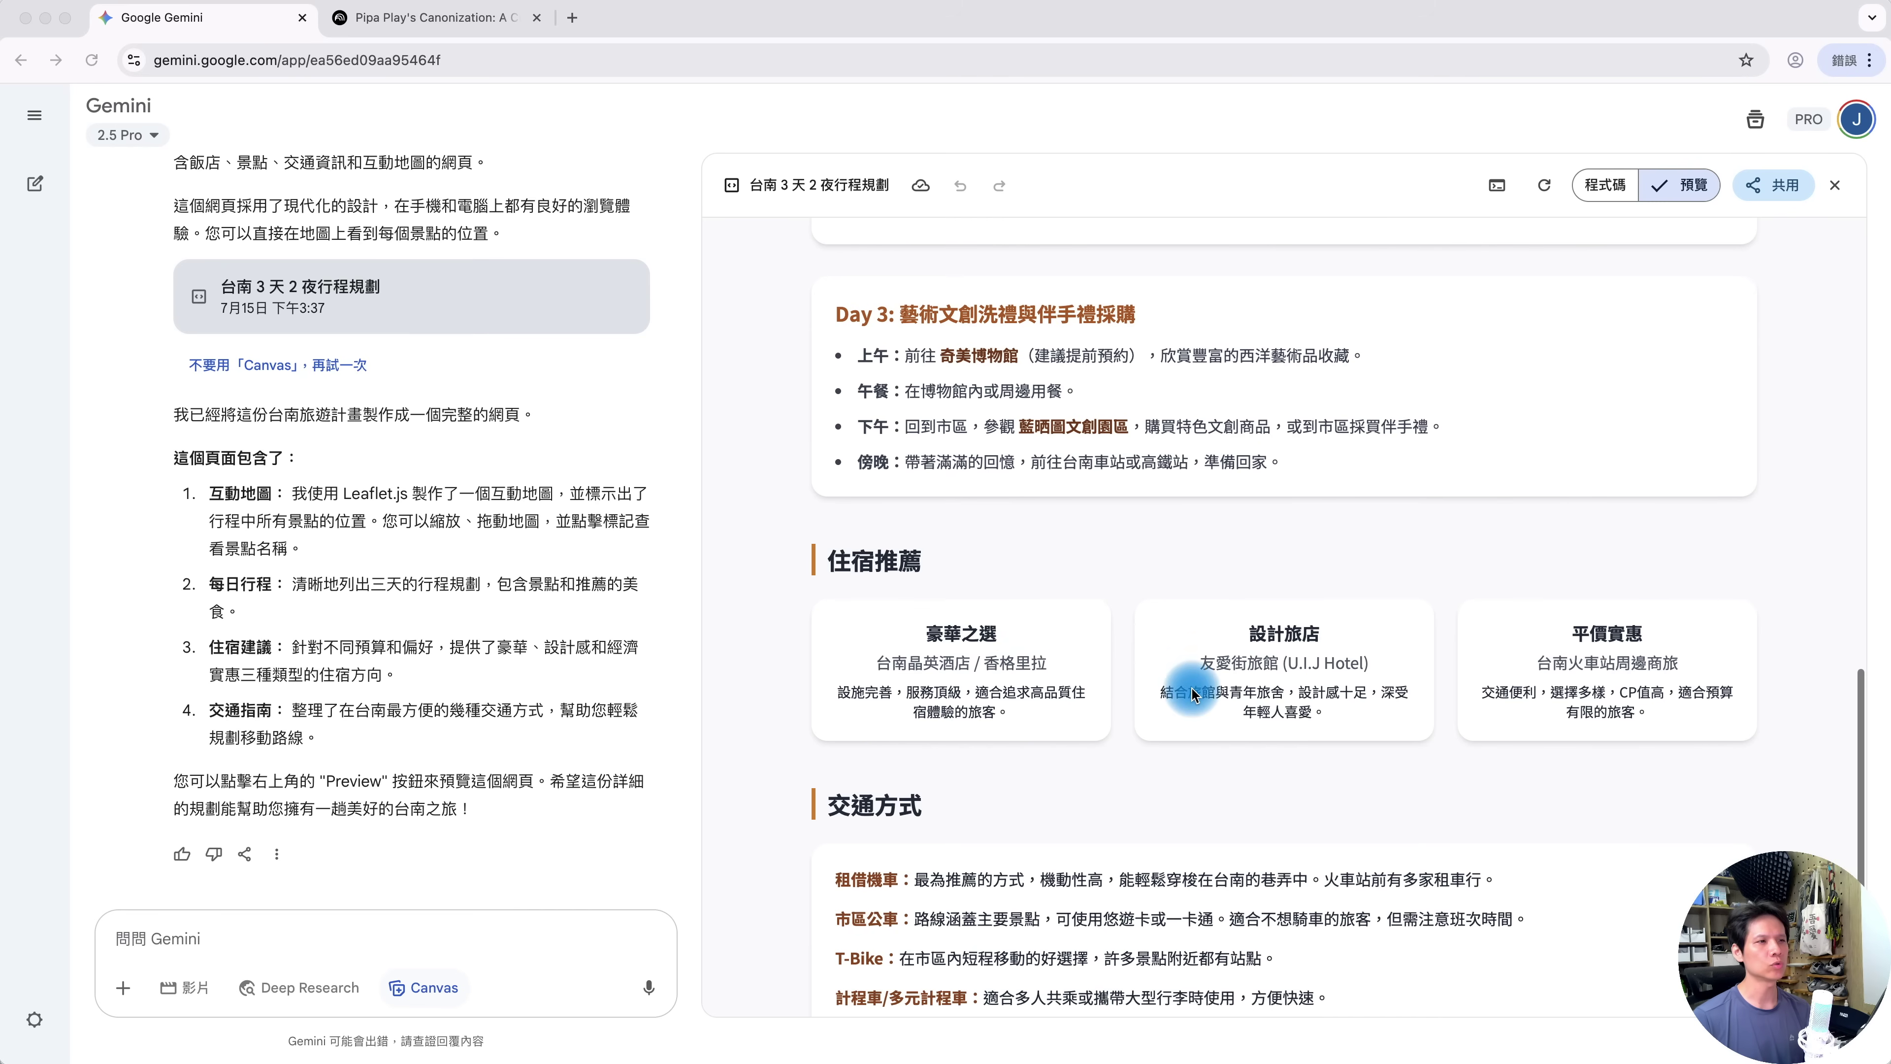
pyautogui.scroll(-3, 1117, 718)
pyautogui.scroll(12, 1020, 732)
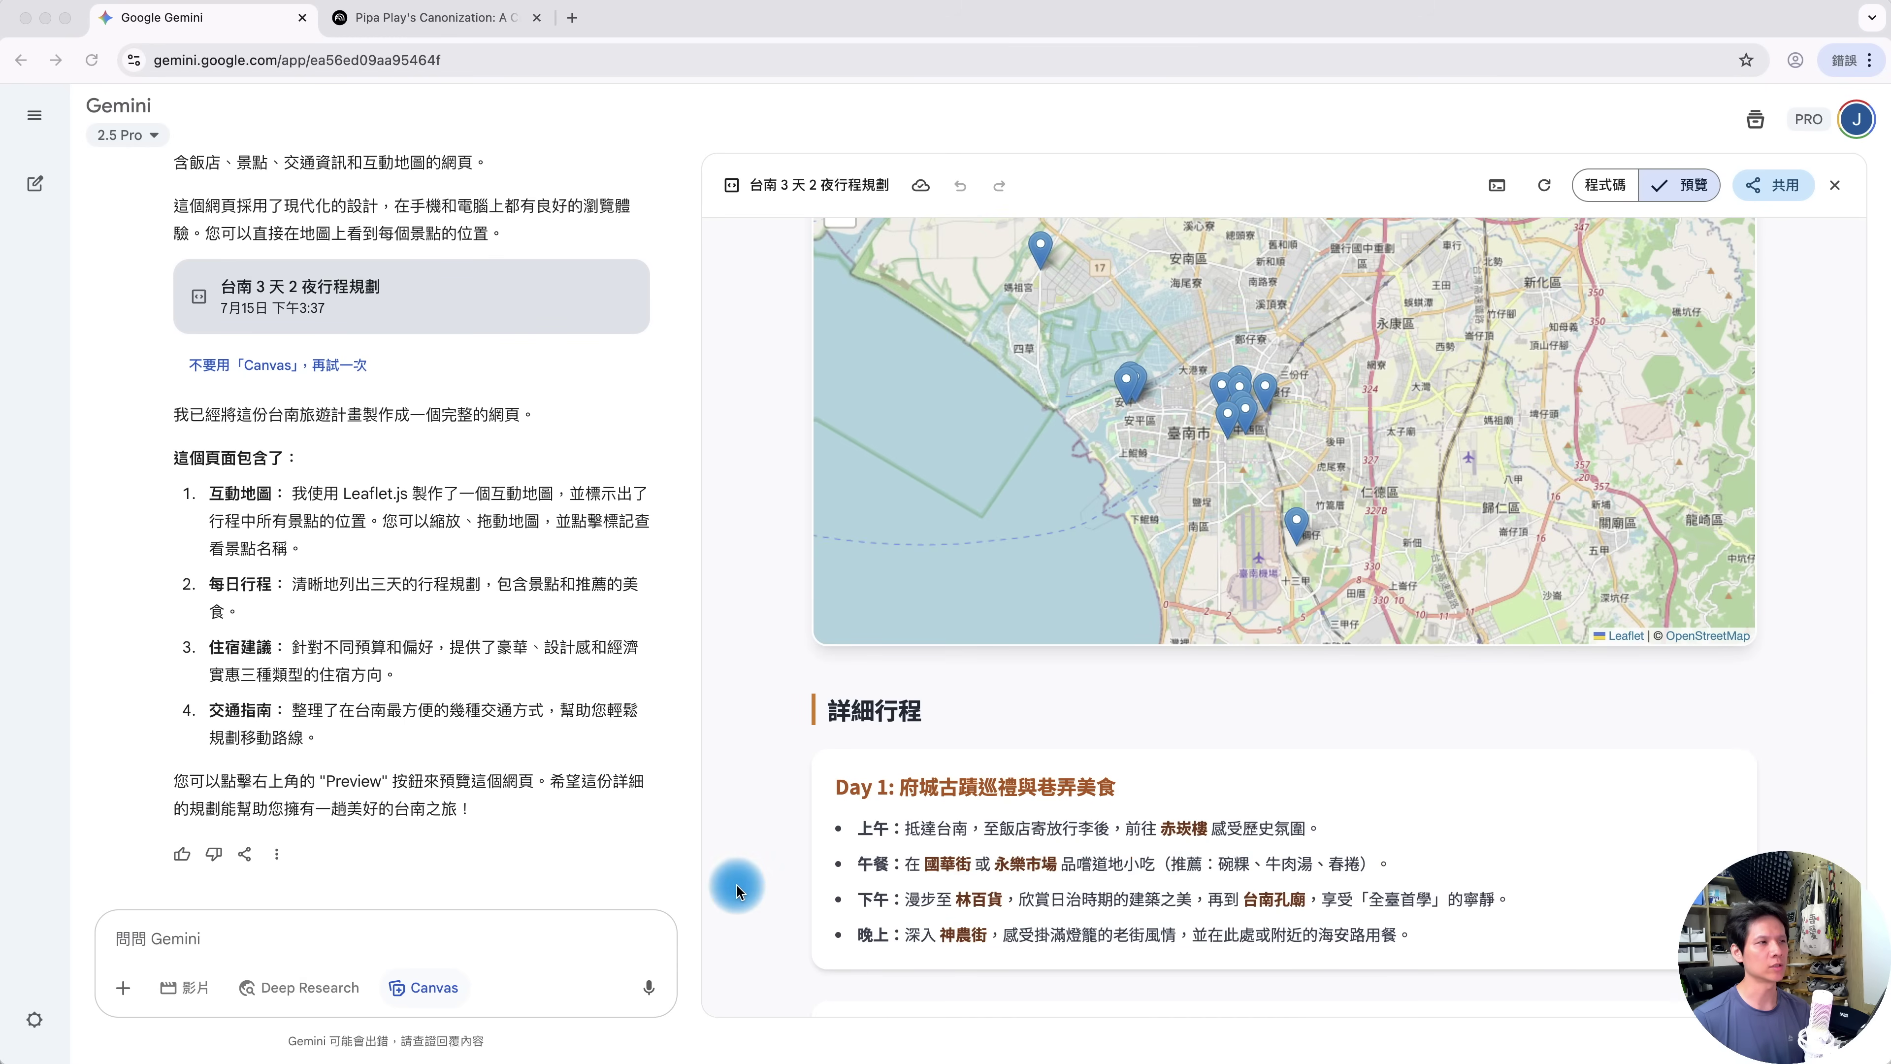
pyautogui.scroll(4, 1028, 812)
pyautogui.scroll(-15, 803, 625)
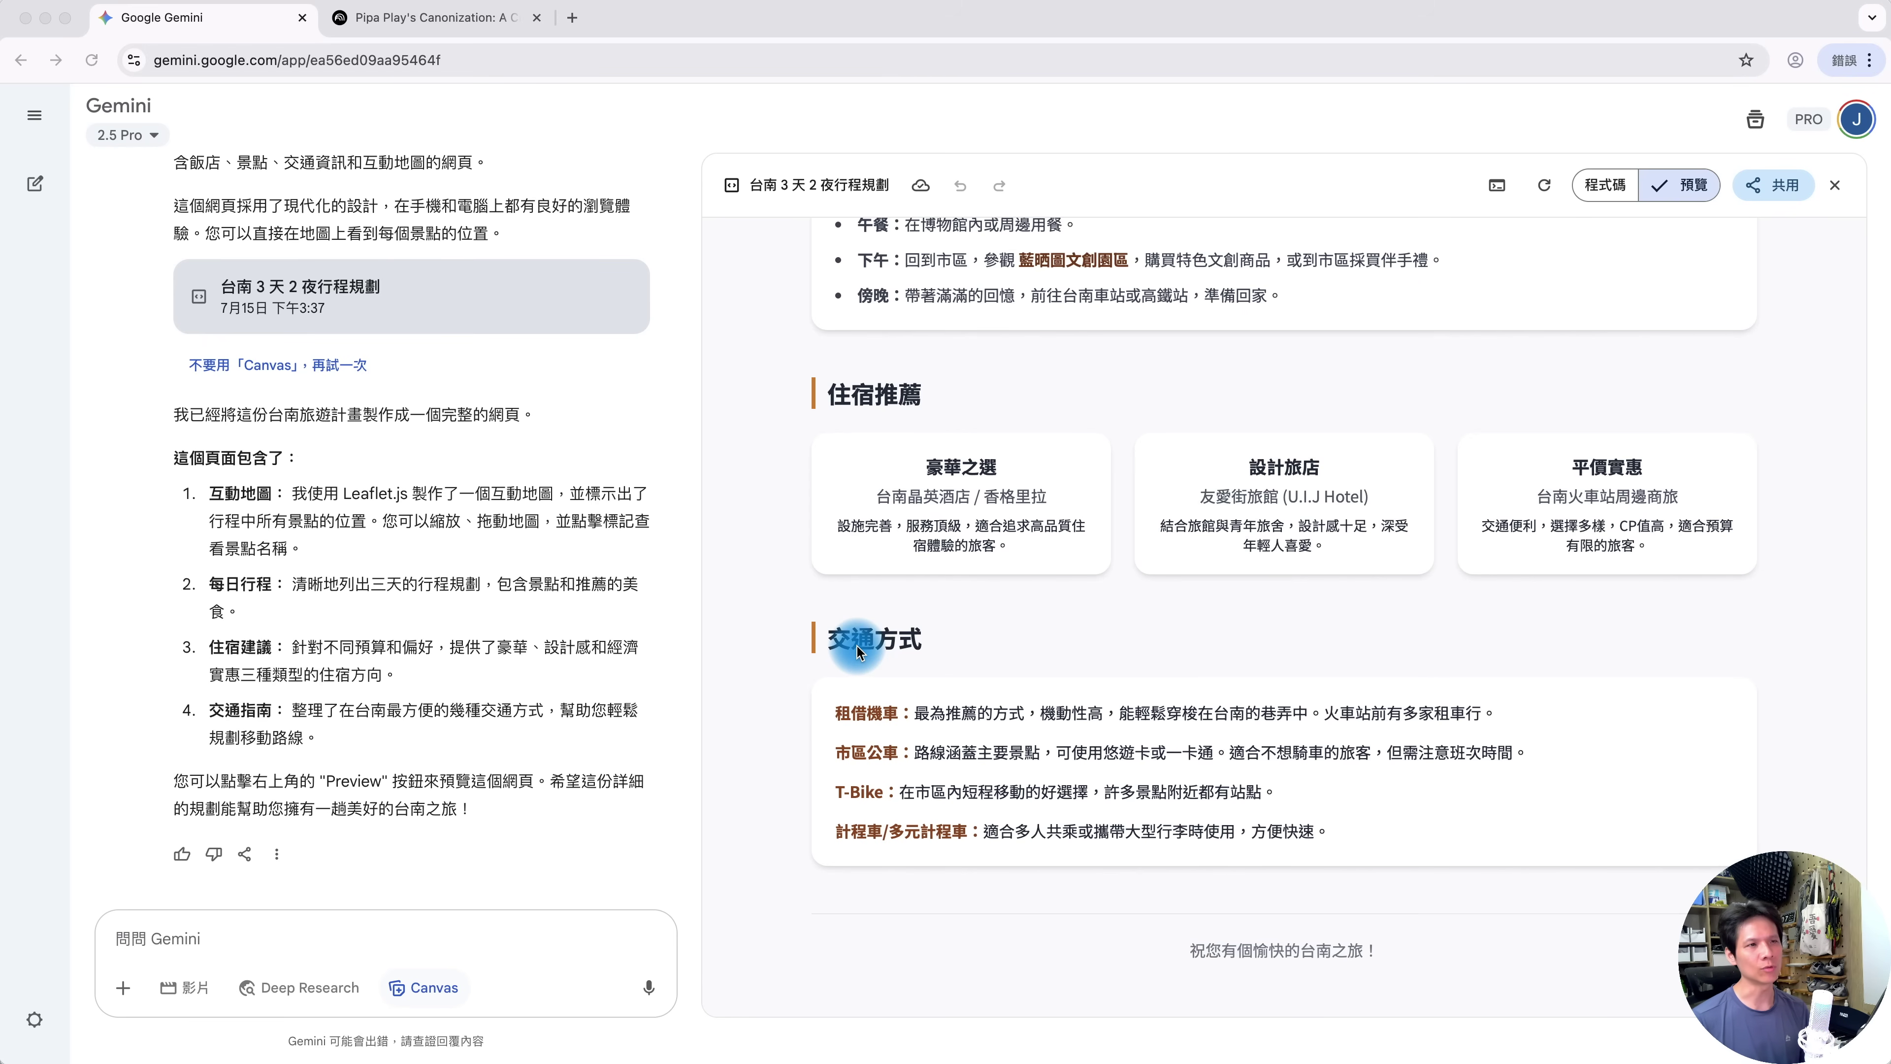
pyautogui.scroll(3, 692, 365)
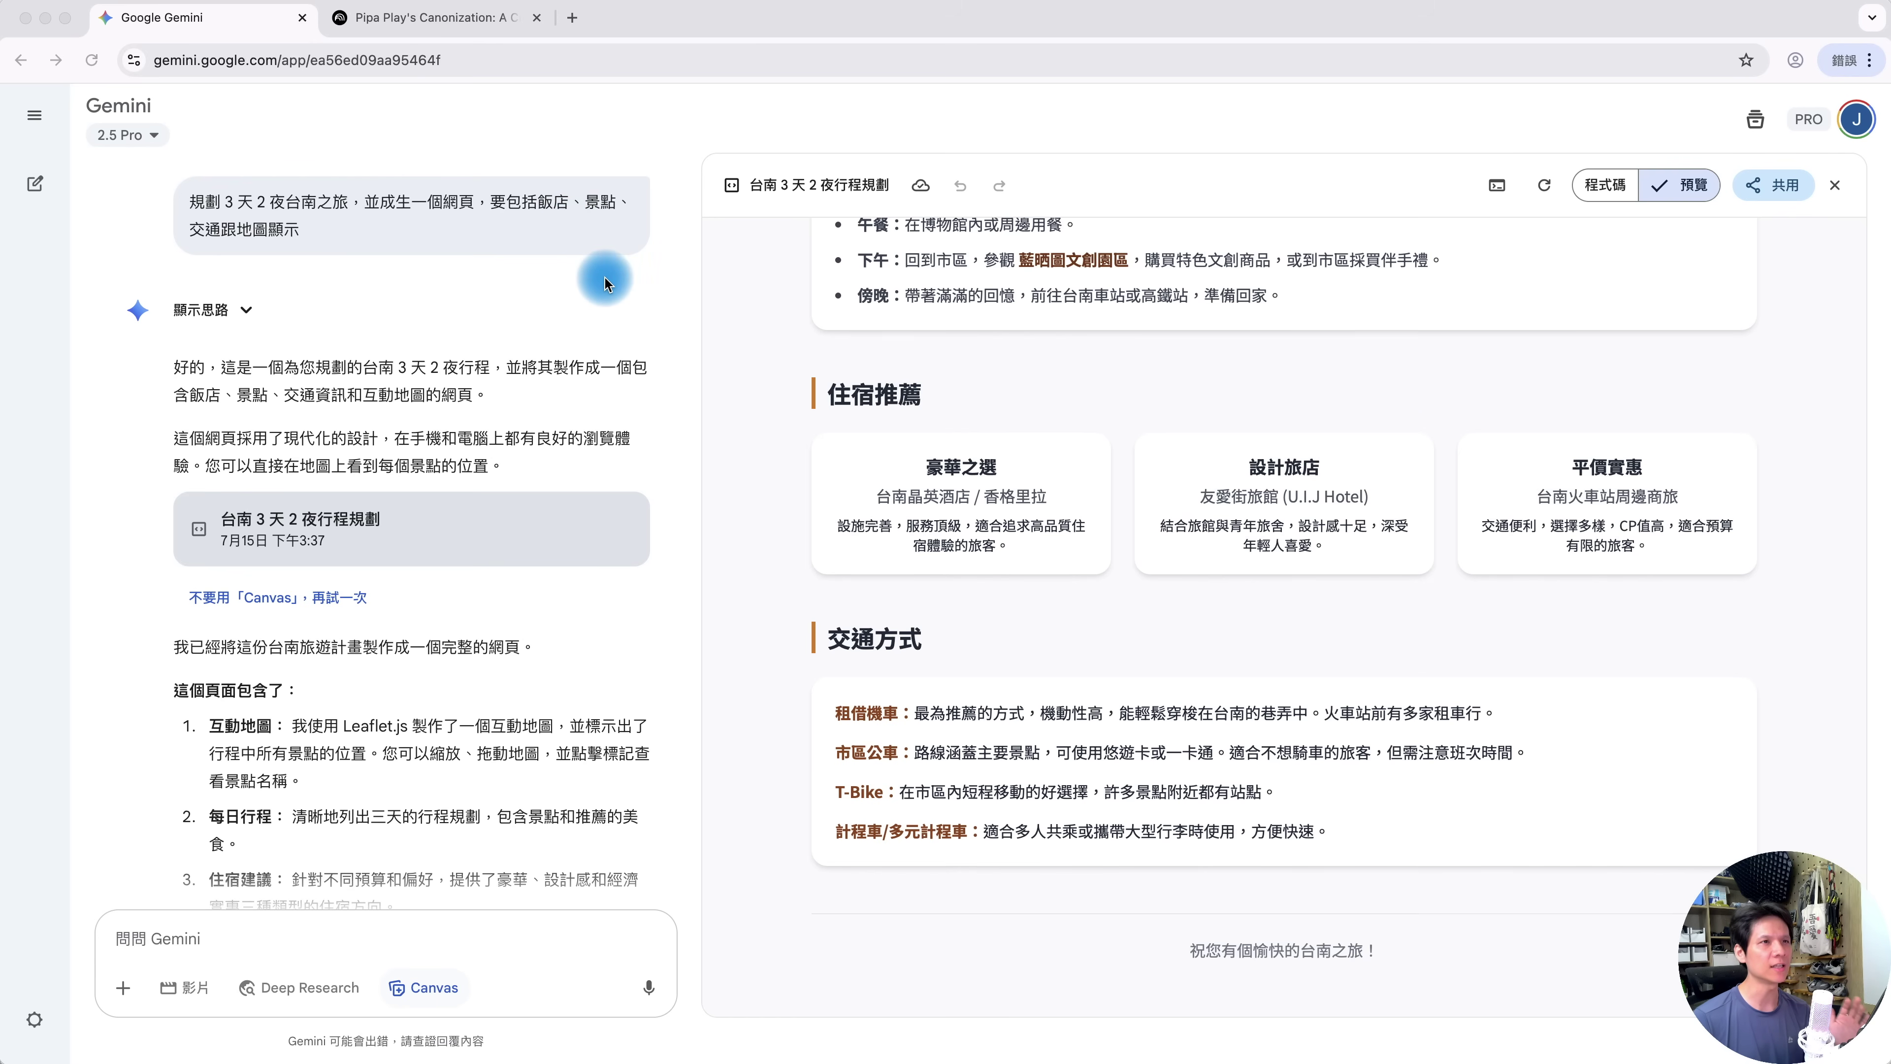
# Create a public share link for the 台南 3 天 2 夜行程規劃 webpage, copy it and dismiss the clipboard permission request
pyautogui.scroll(3, 1365, 560)
pyautogui.scroll(10, 1364, 560)
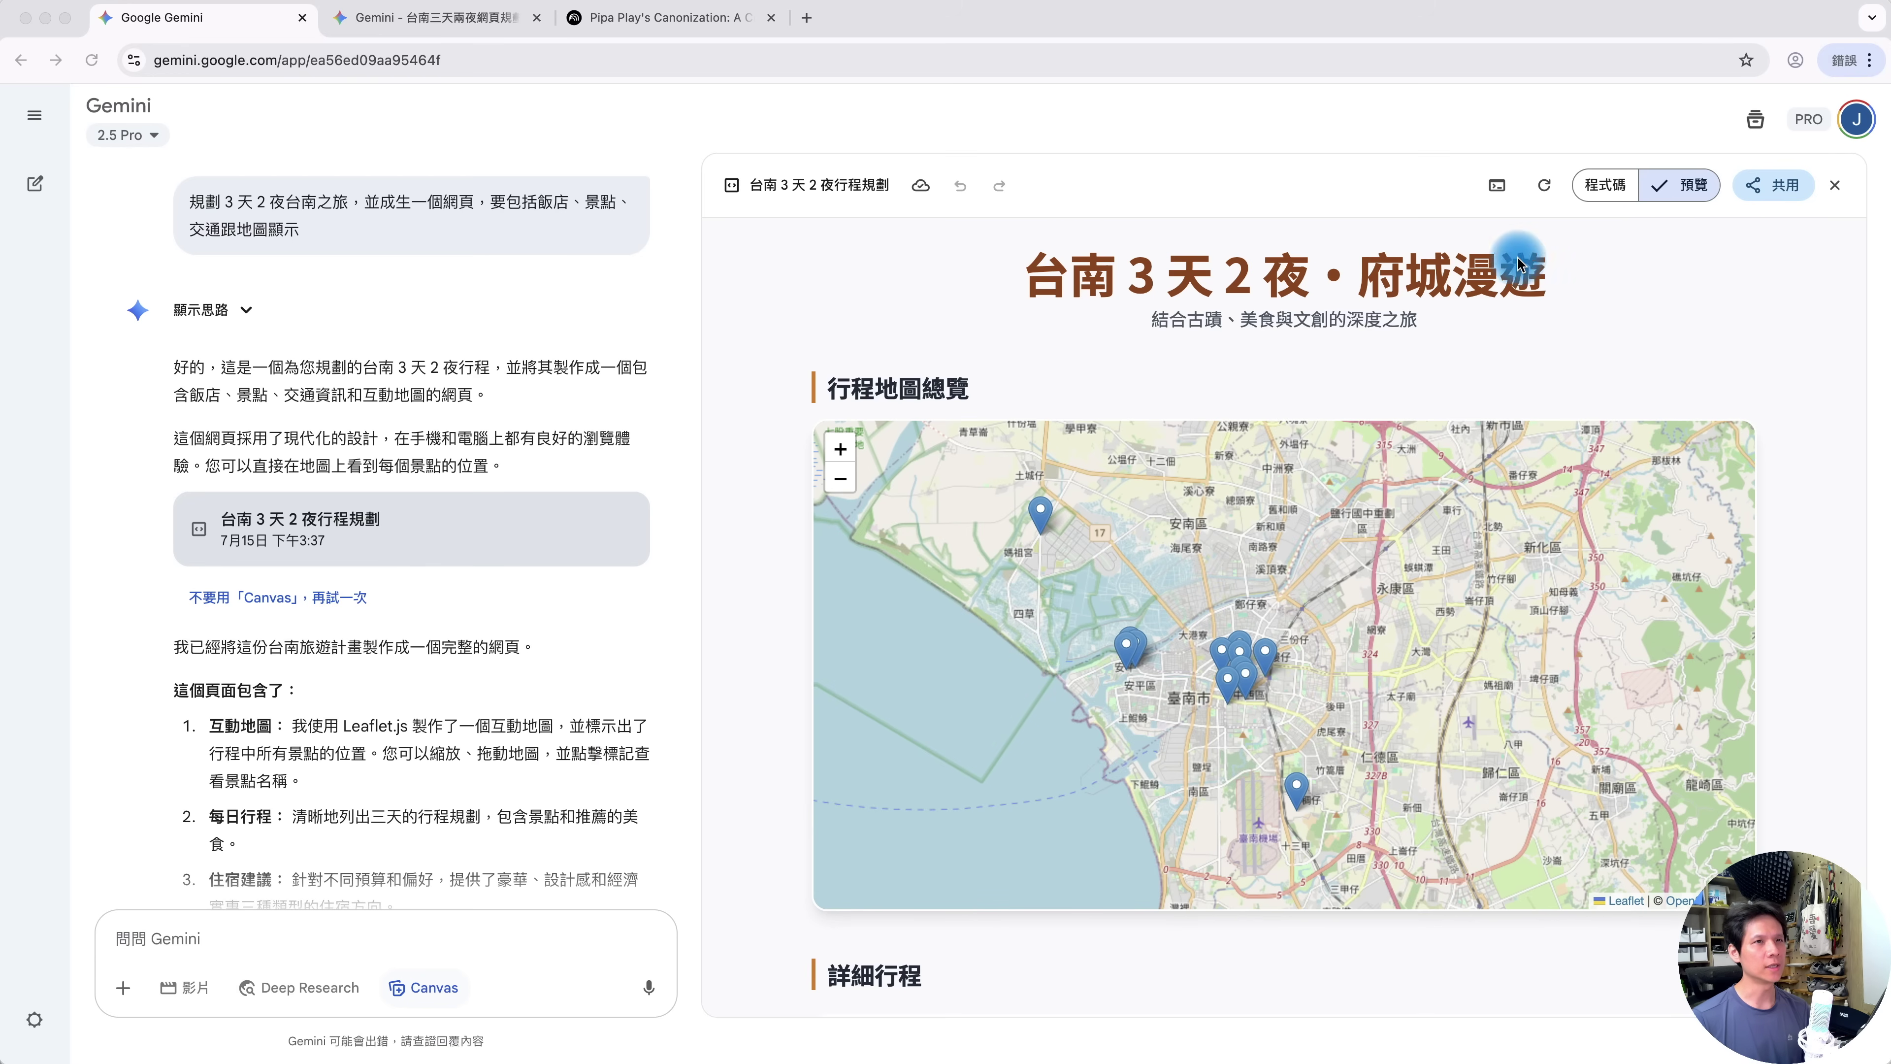
pyautogui.click(1778, 188)
pyautogui.click(1763, 237)
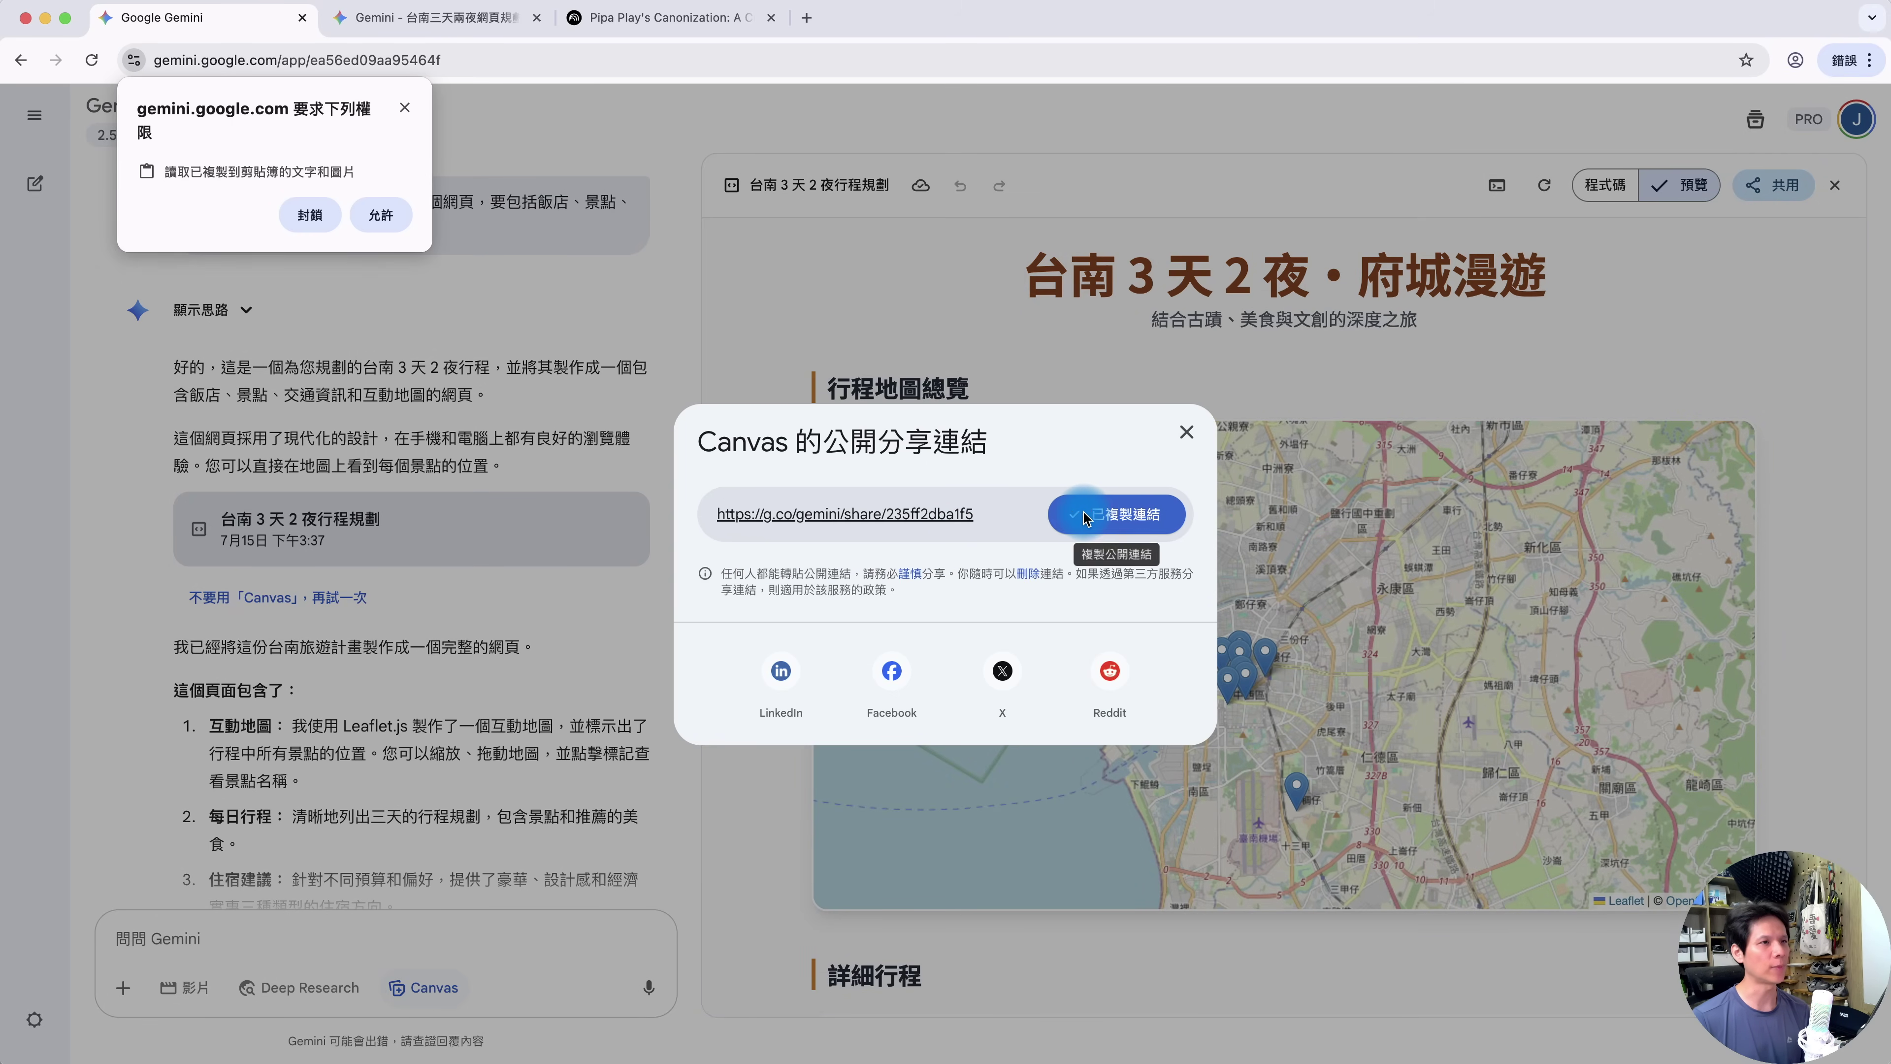
pyautogui.click(404, 109)
# Open the public share link and examine the published Tainan travel page, from its map through the itinerary
pyautogui.click(871, 522)
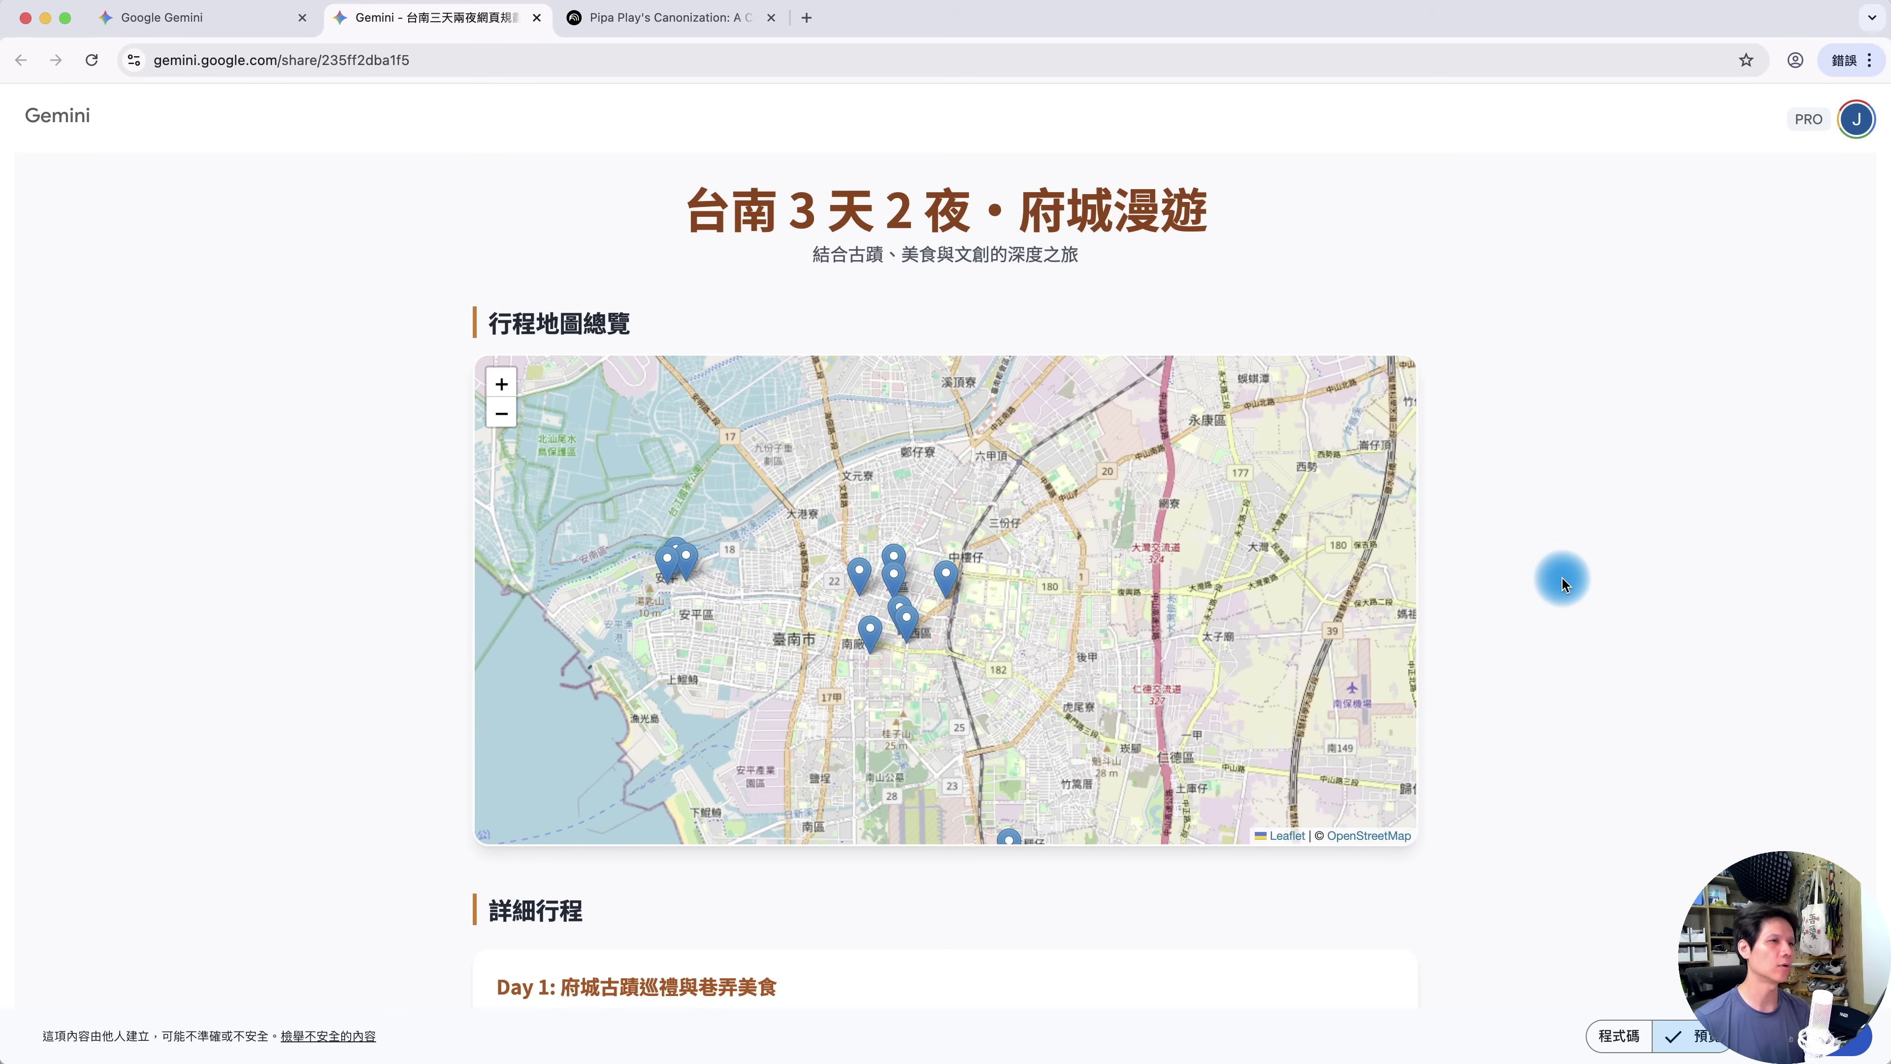
pyautogui.scroll(-8, 1511, 554)
pyautogui.scroll(-10, 1513, 566)
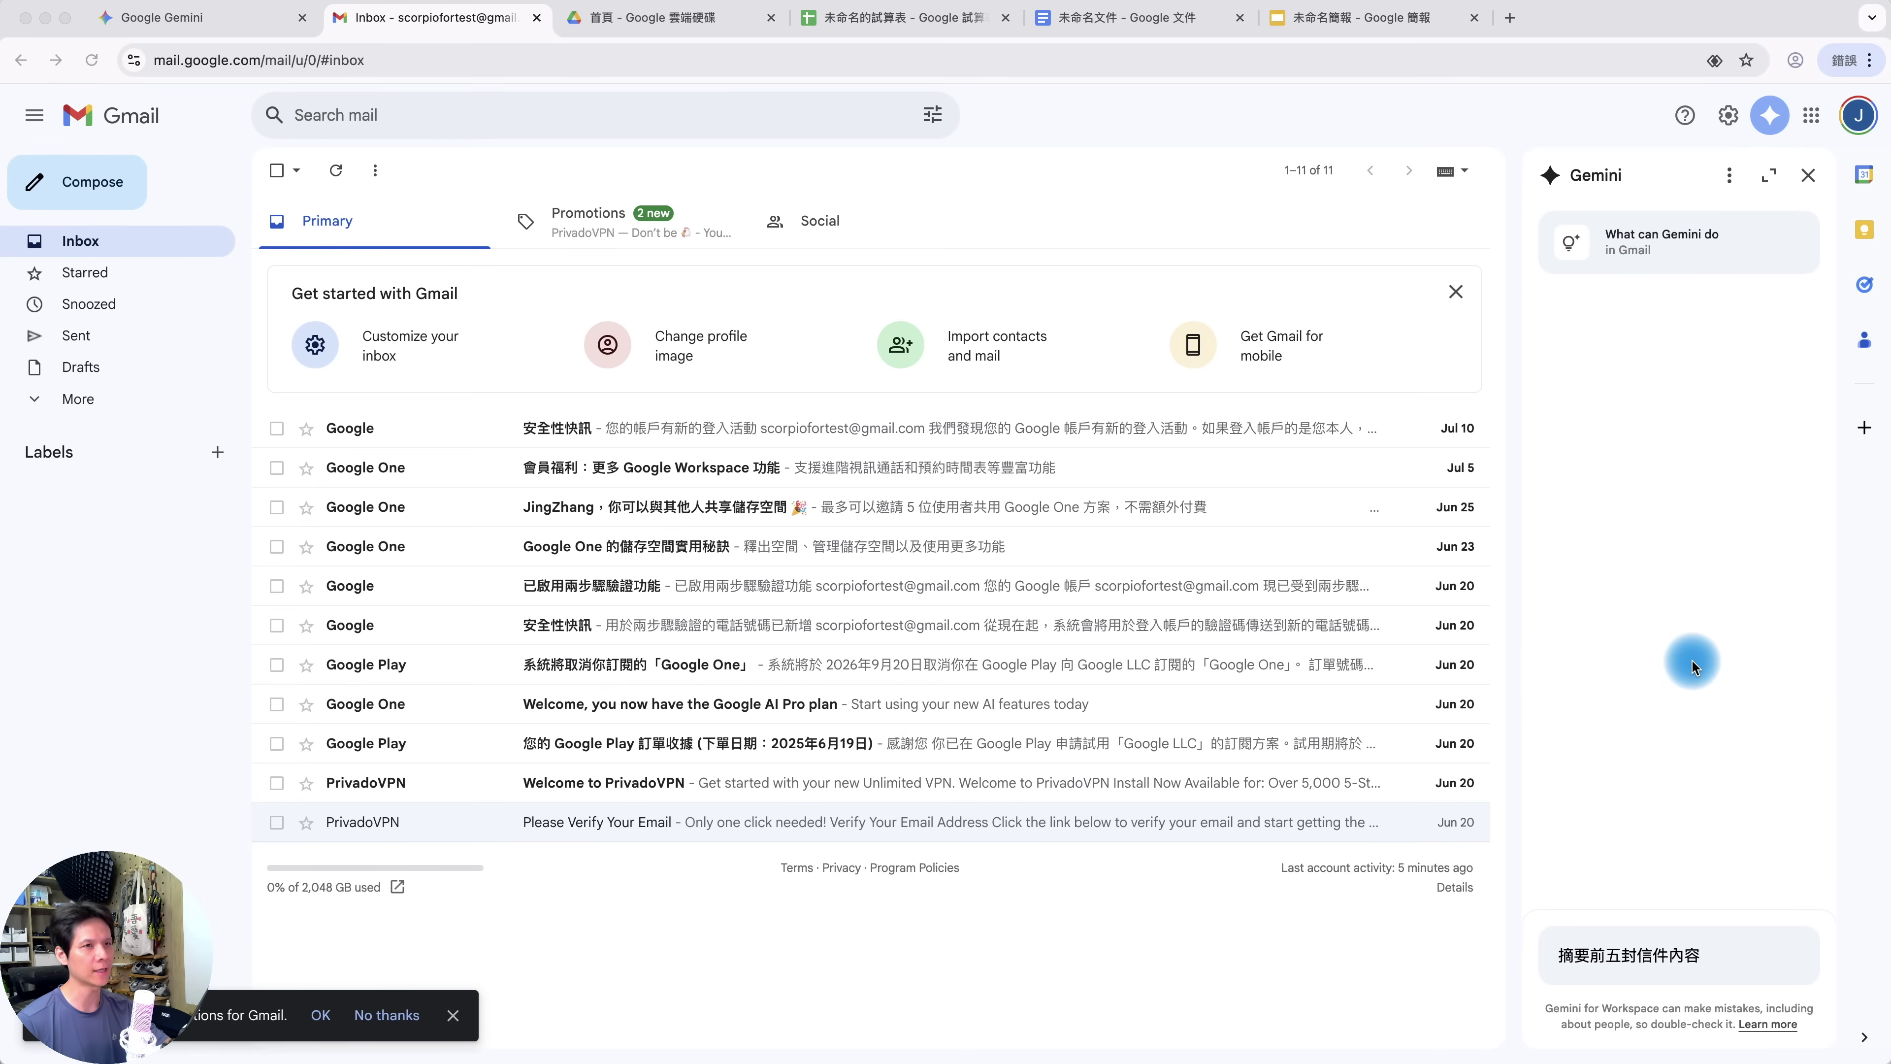
# Switch to Gmail and send Gemini the prepared prompt 摘要前五封信件內容
pyautogui.click(1659, 656)
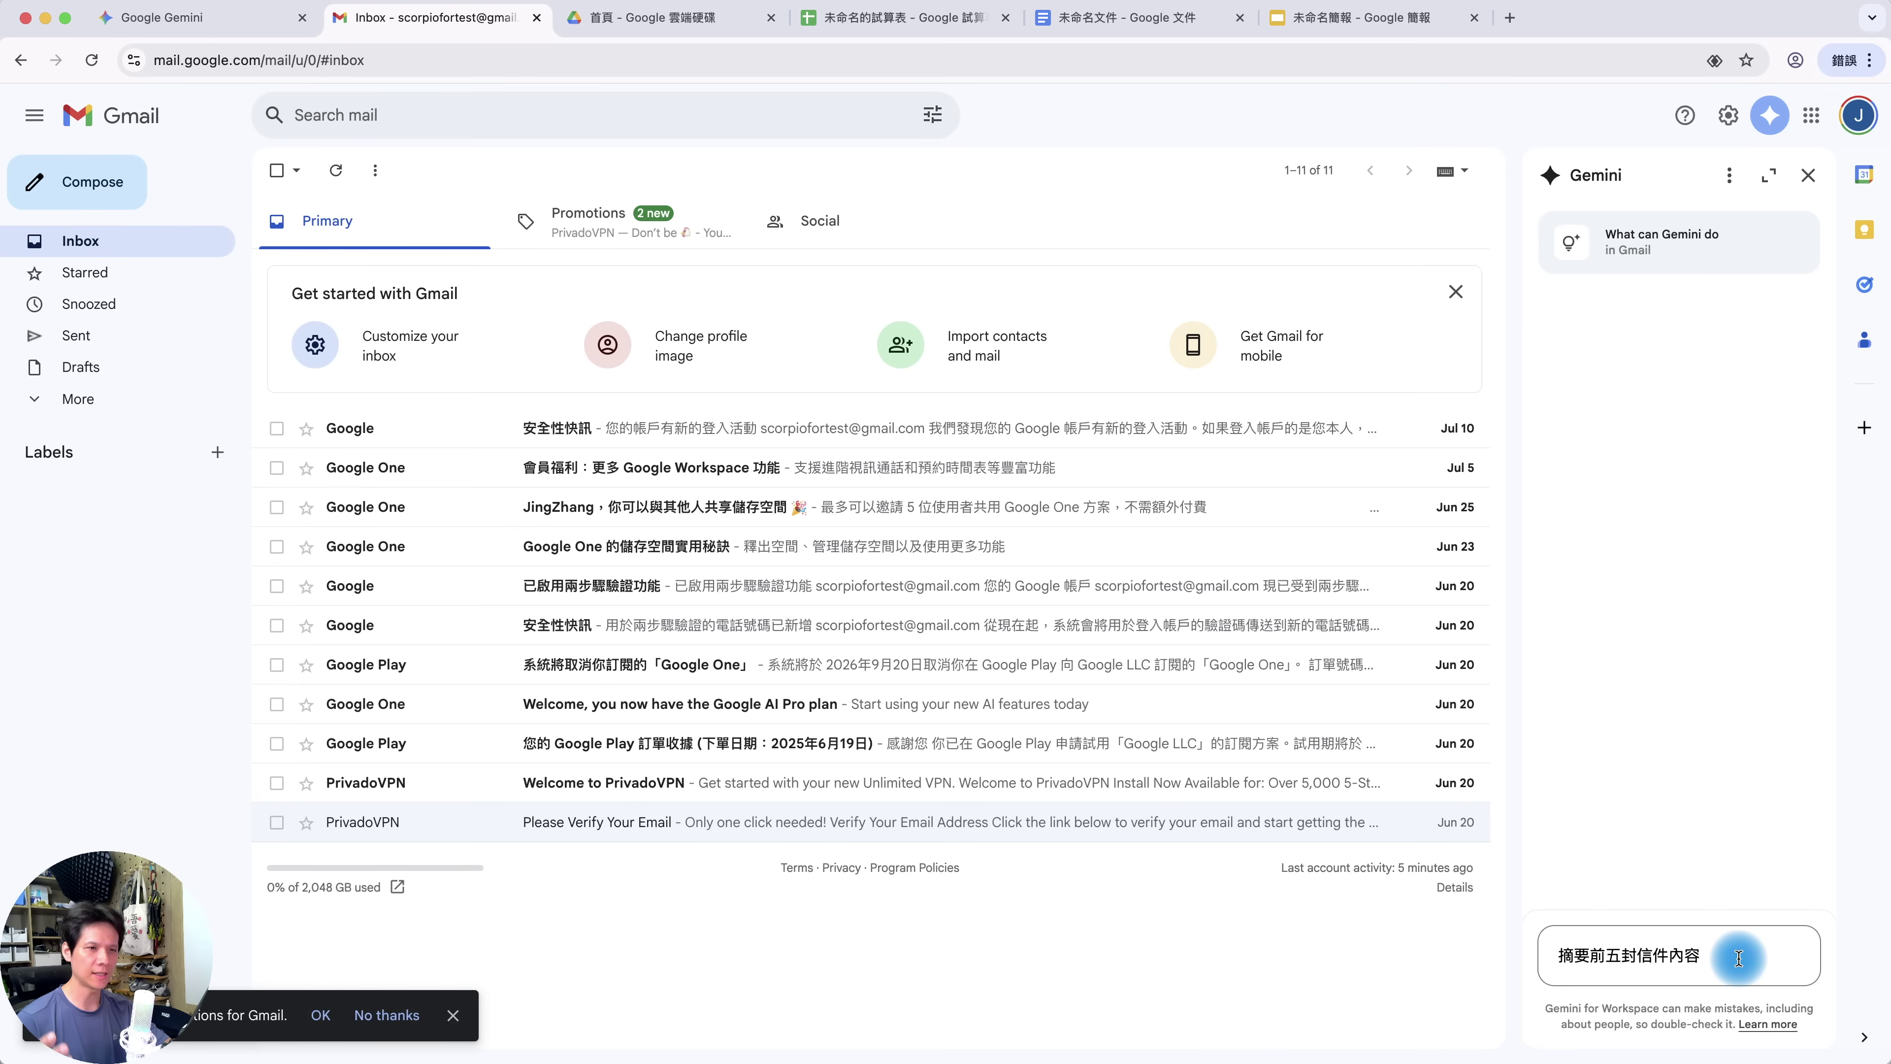
pyautogui.press('Return')
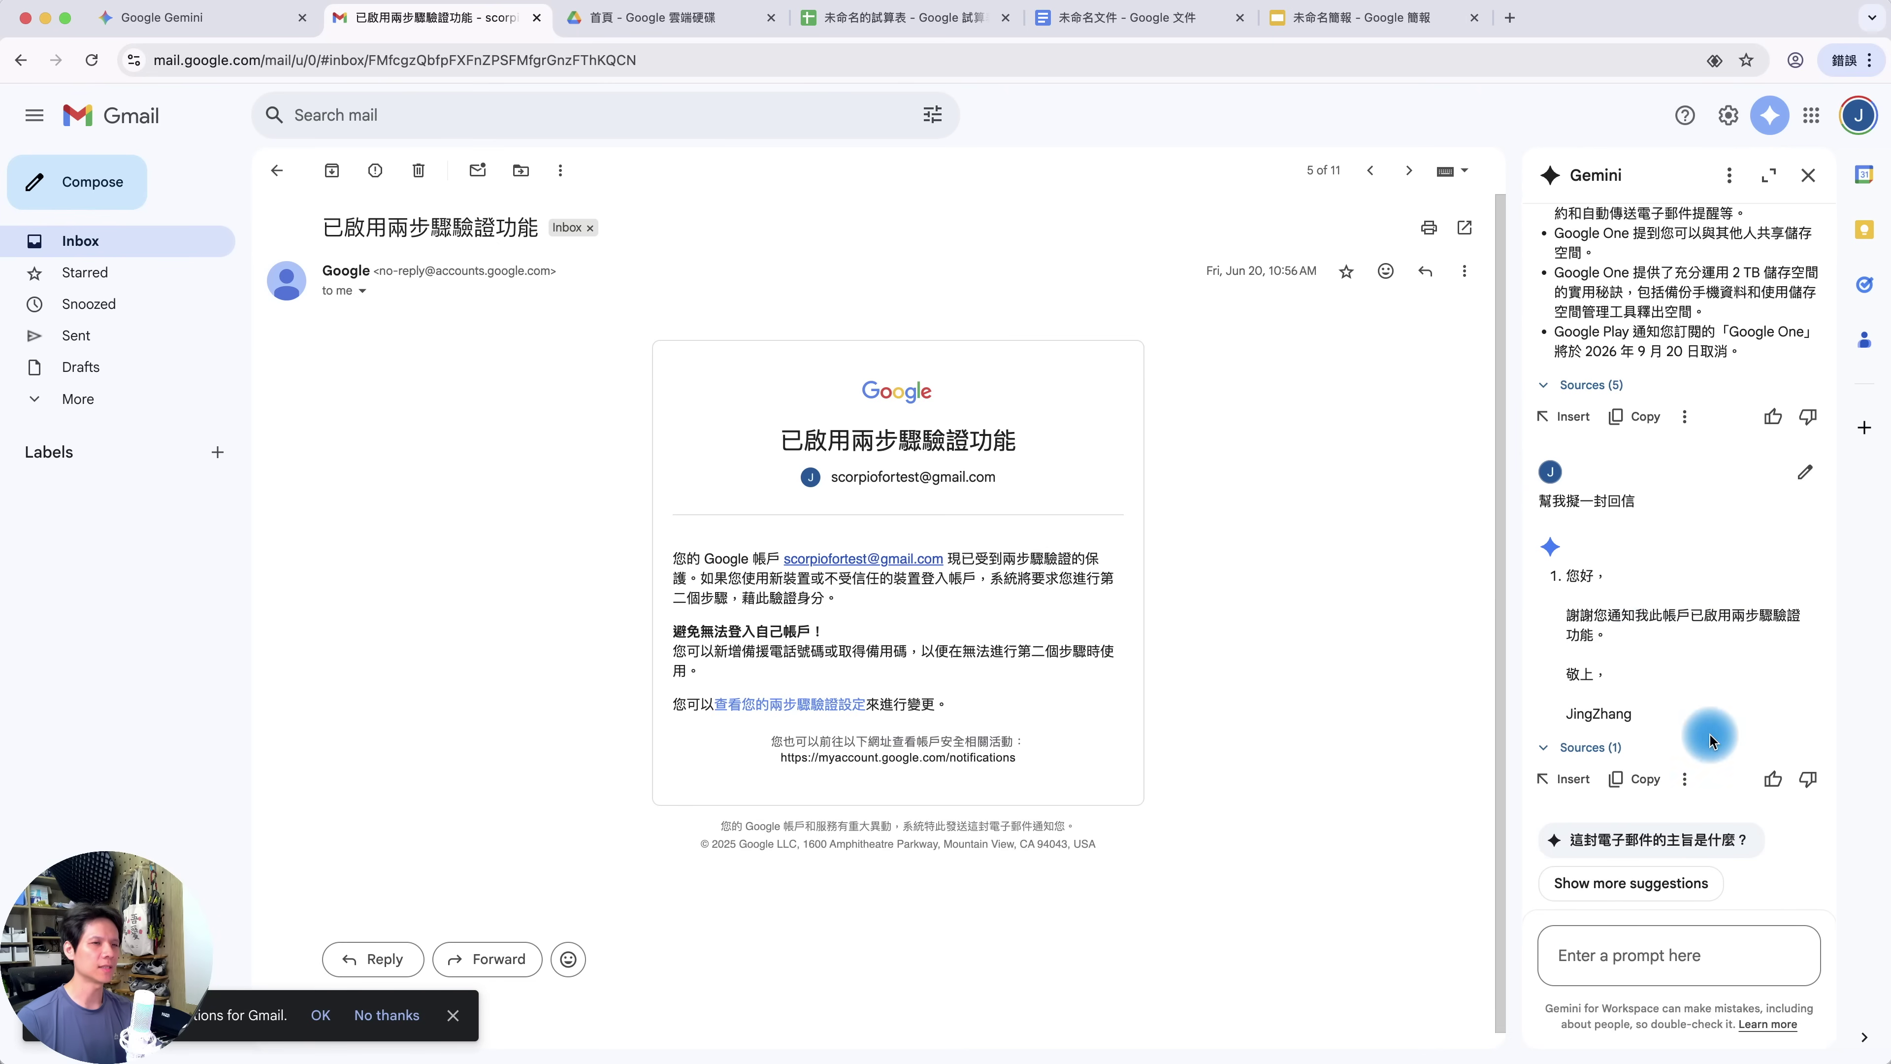
# Start a reply to the 已啟用兩步驟驗證功能 email and insert Gemini's drafted response into it
pyautogui.click(1105, 334)
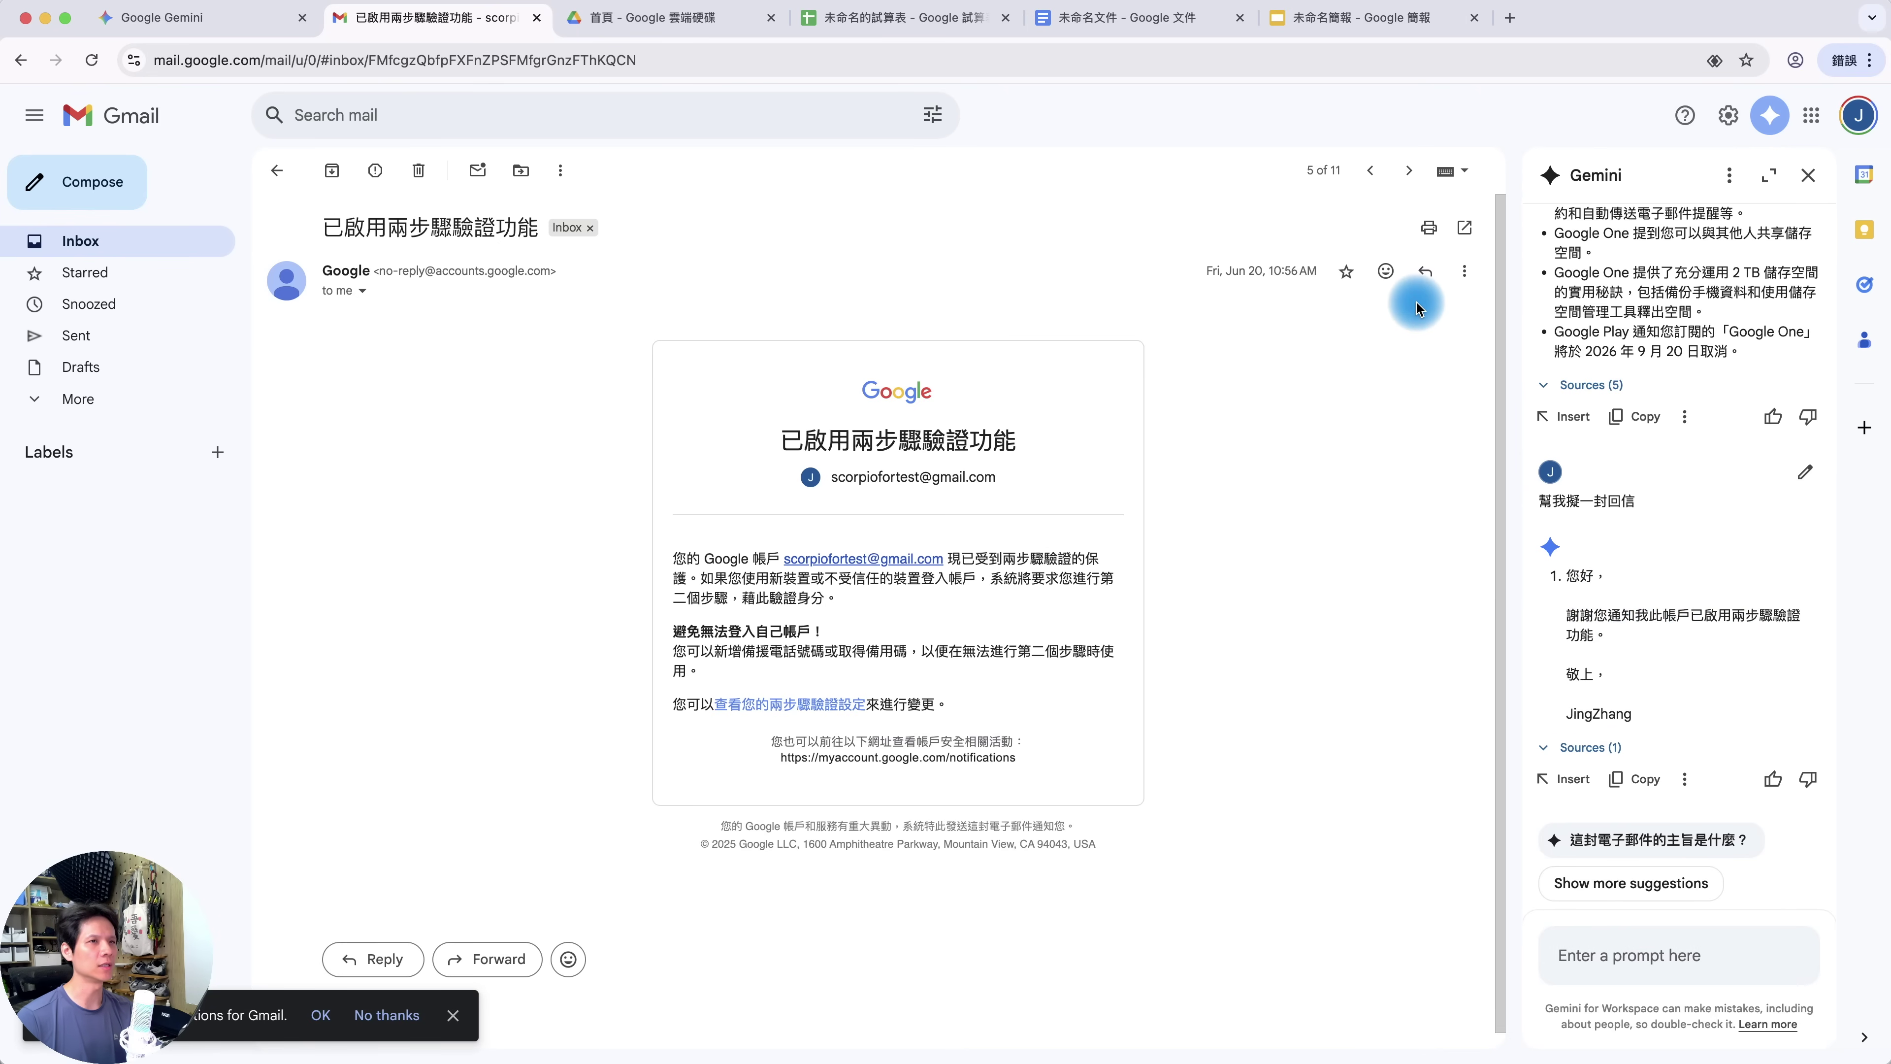
pyautogui.click(1424, 270)
pyautogui.click(1564, 778)
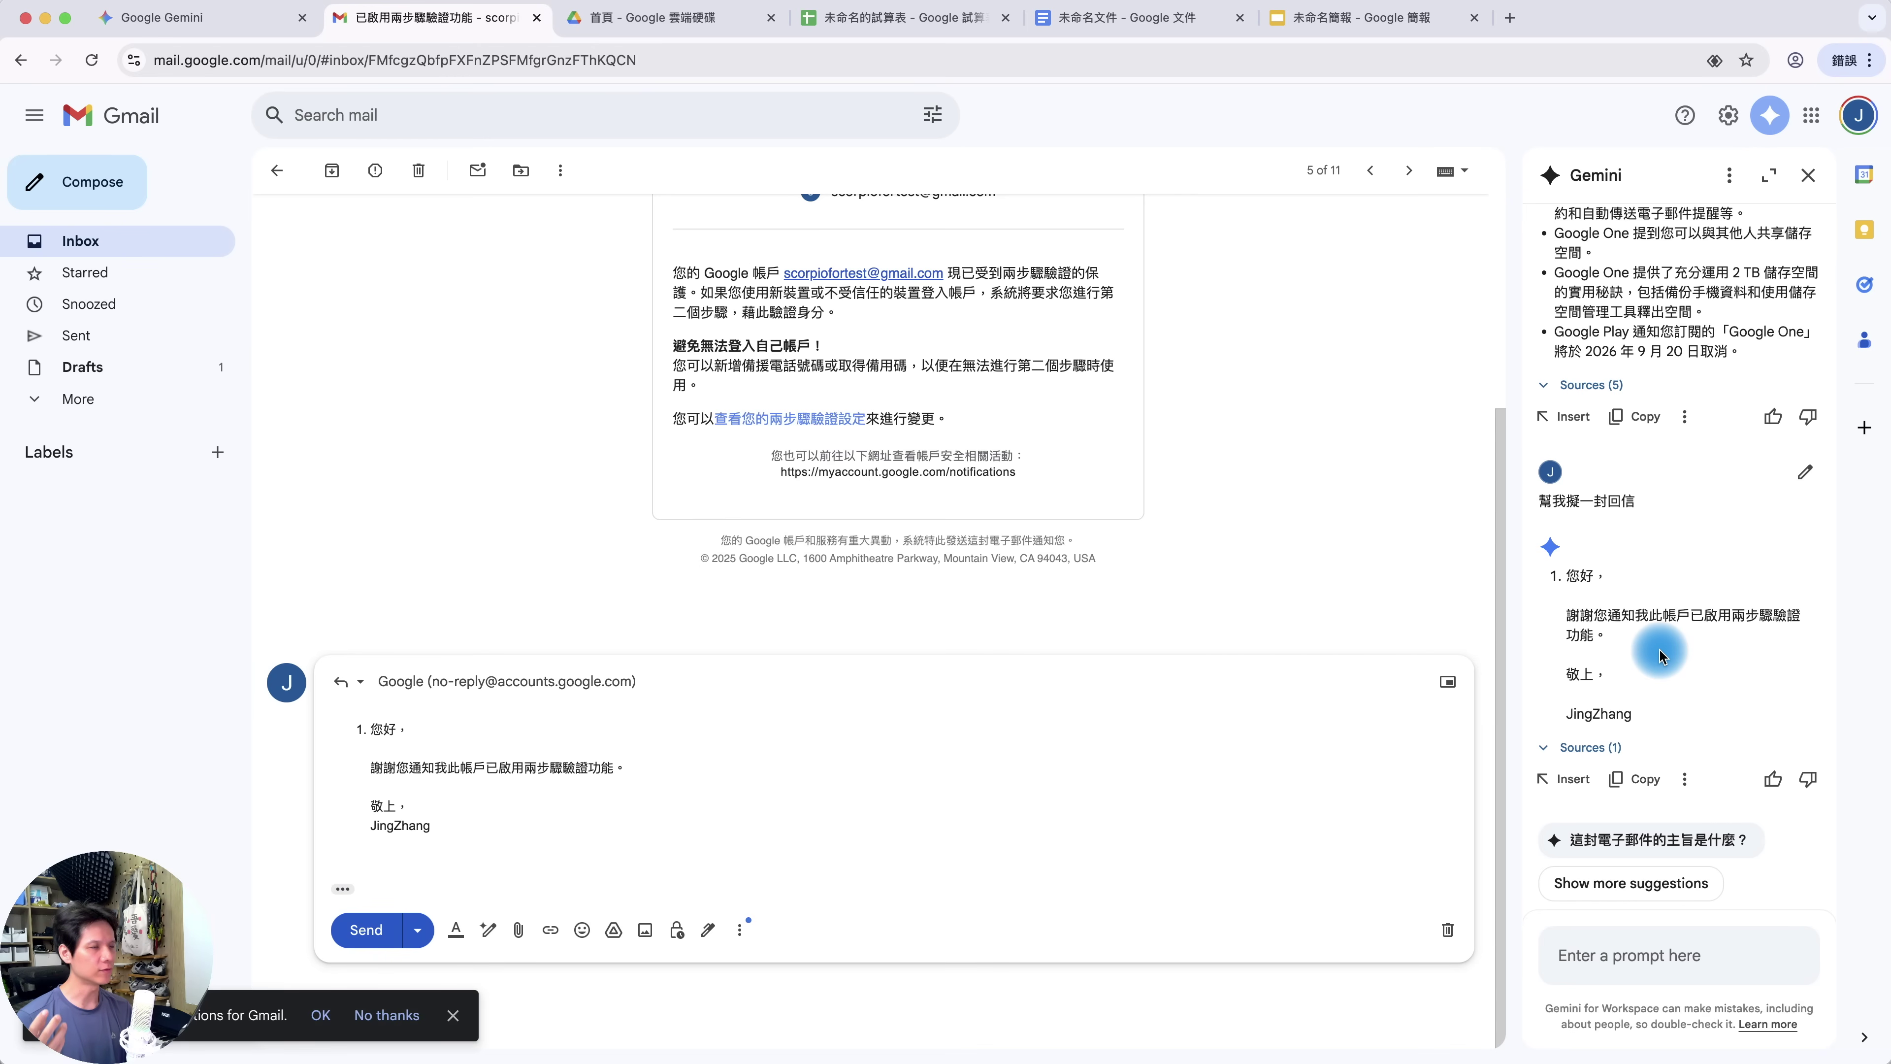
# Switch to Google Drive and look at its Gemini assistant's empty prompt field
pyautogui.hotkey('ctrl', 'Tab')
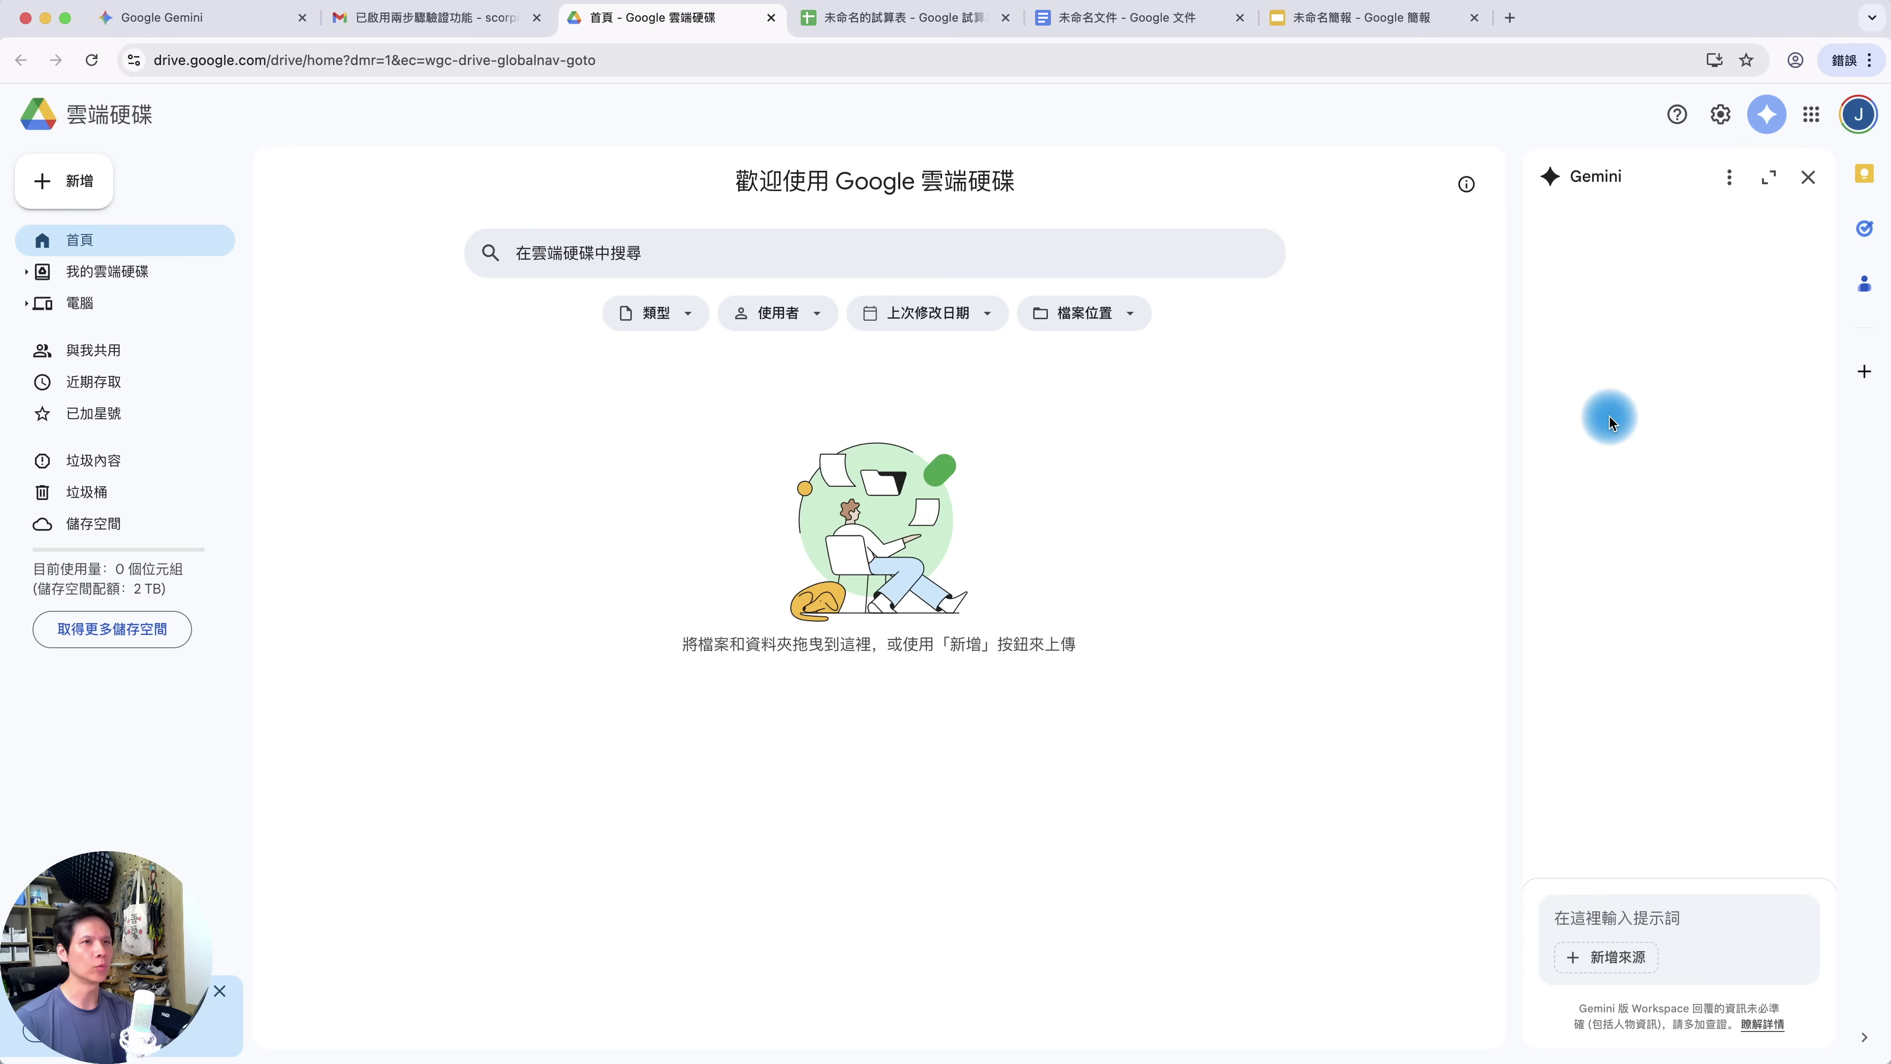
pyautogui.click(1644, 917)
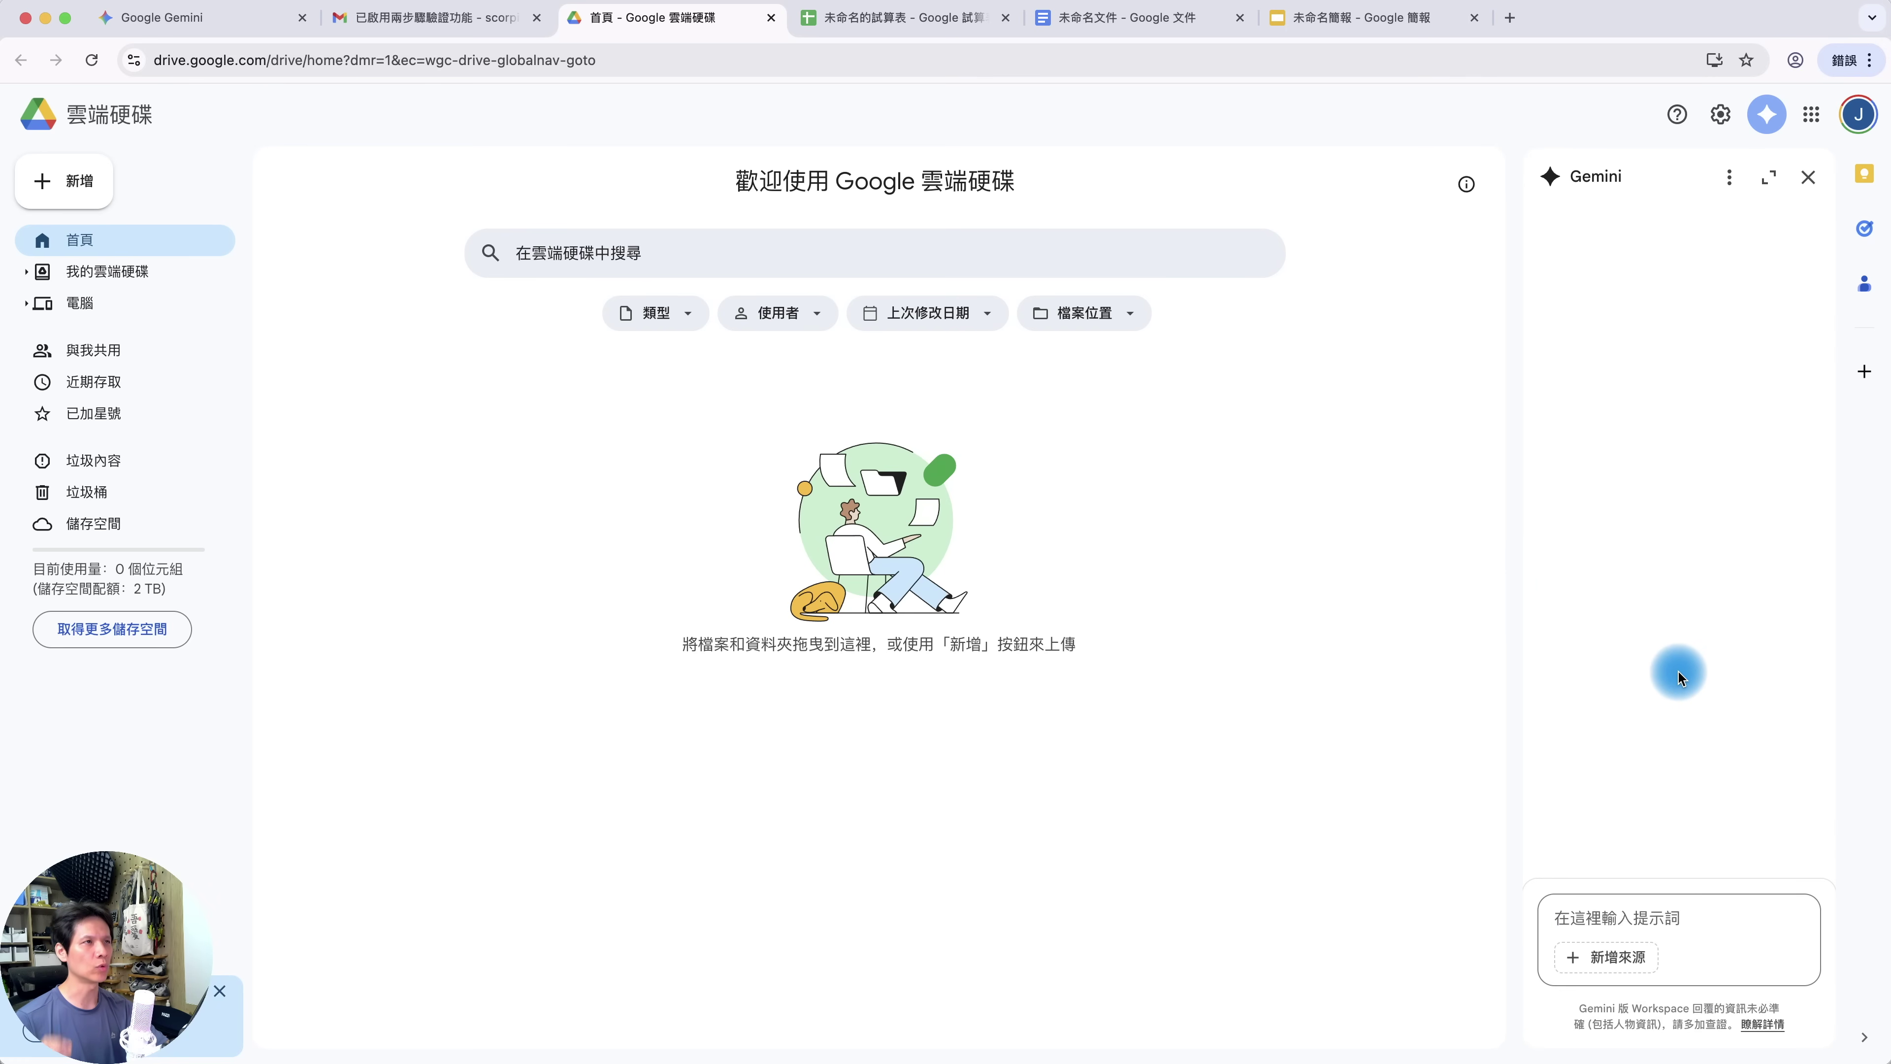
# Switch to Google Sheets and send Gemini the prepared prompt to fill A1 to D25 from 1, increasing by 2 and continuing down each column
pyautogui.click(871, 28)
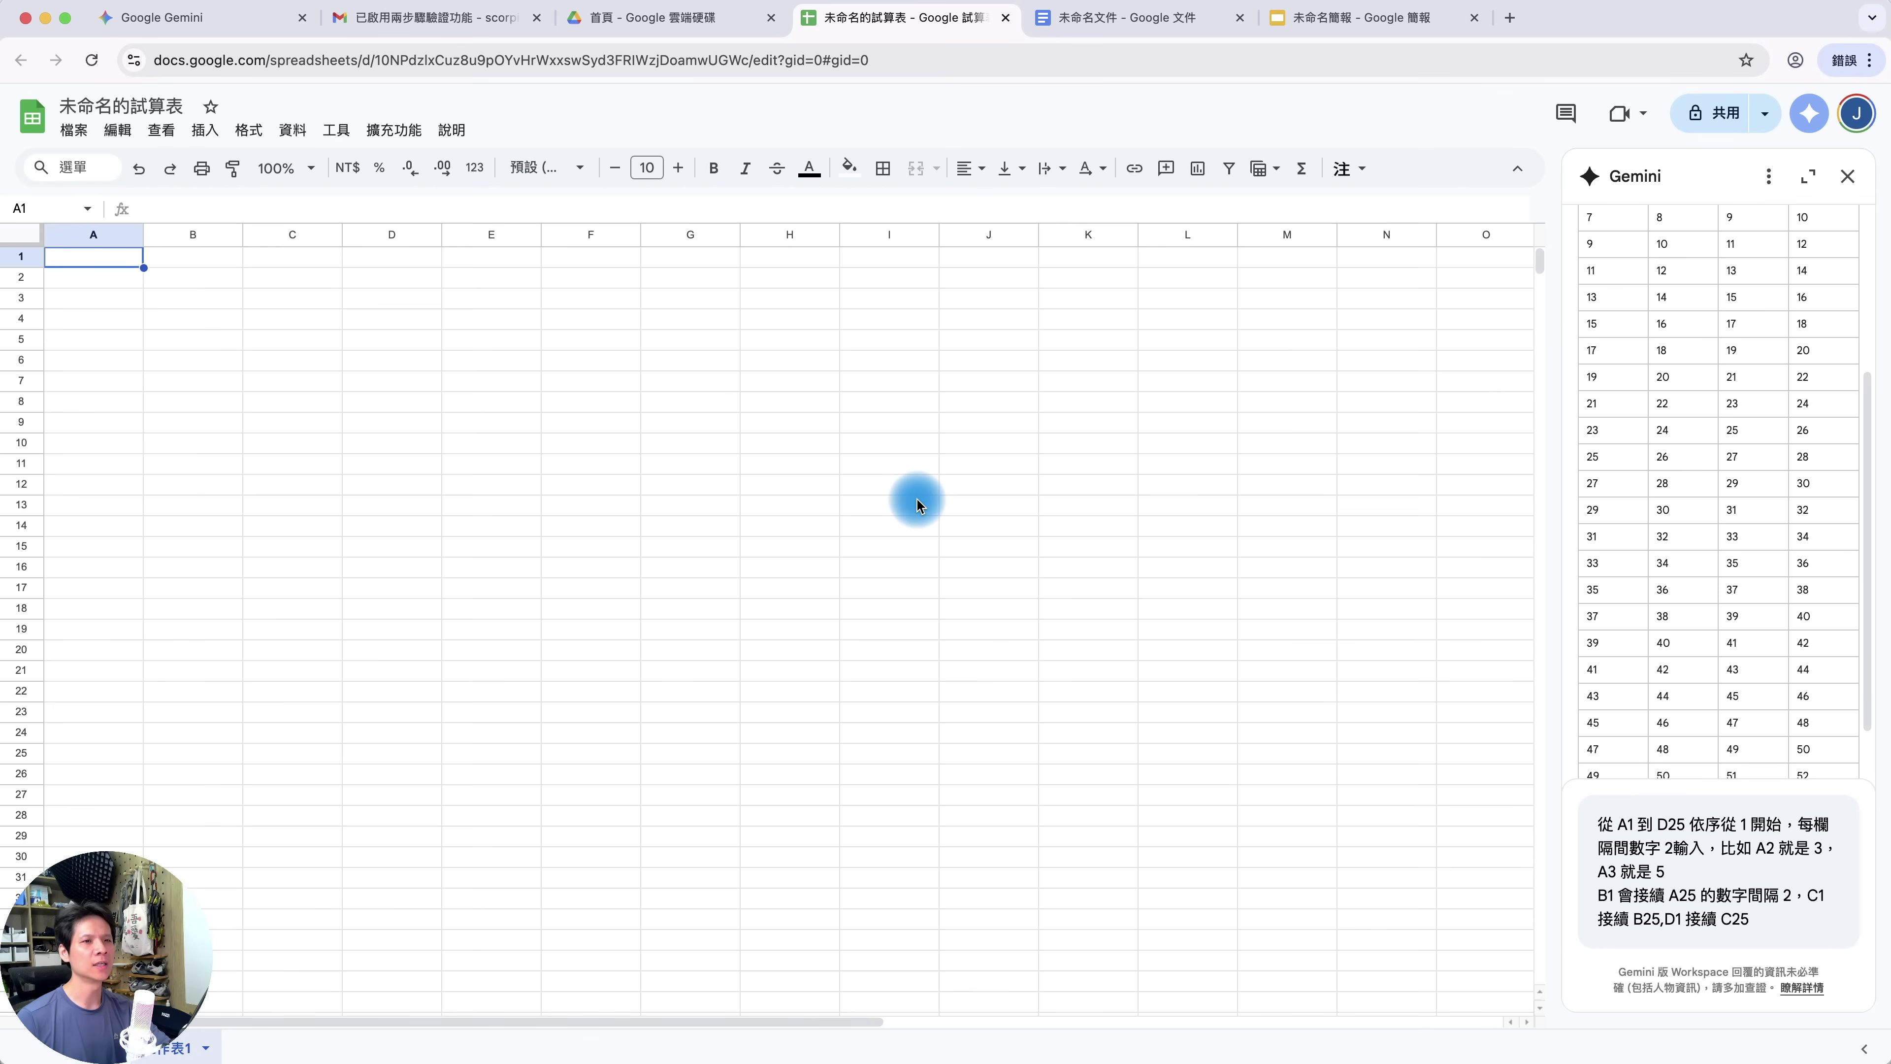
pyautogui.click(1793, 915)
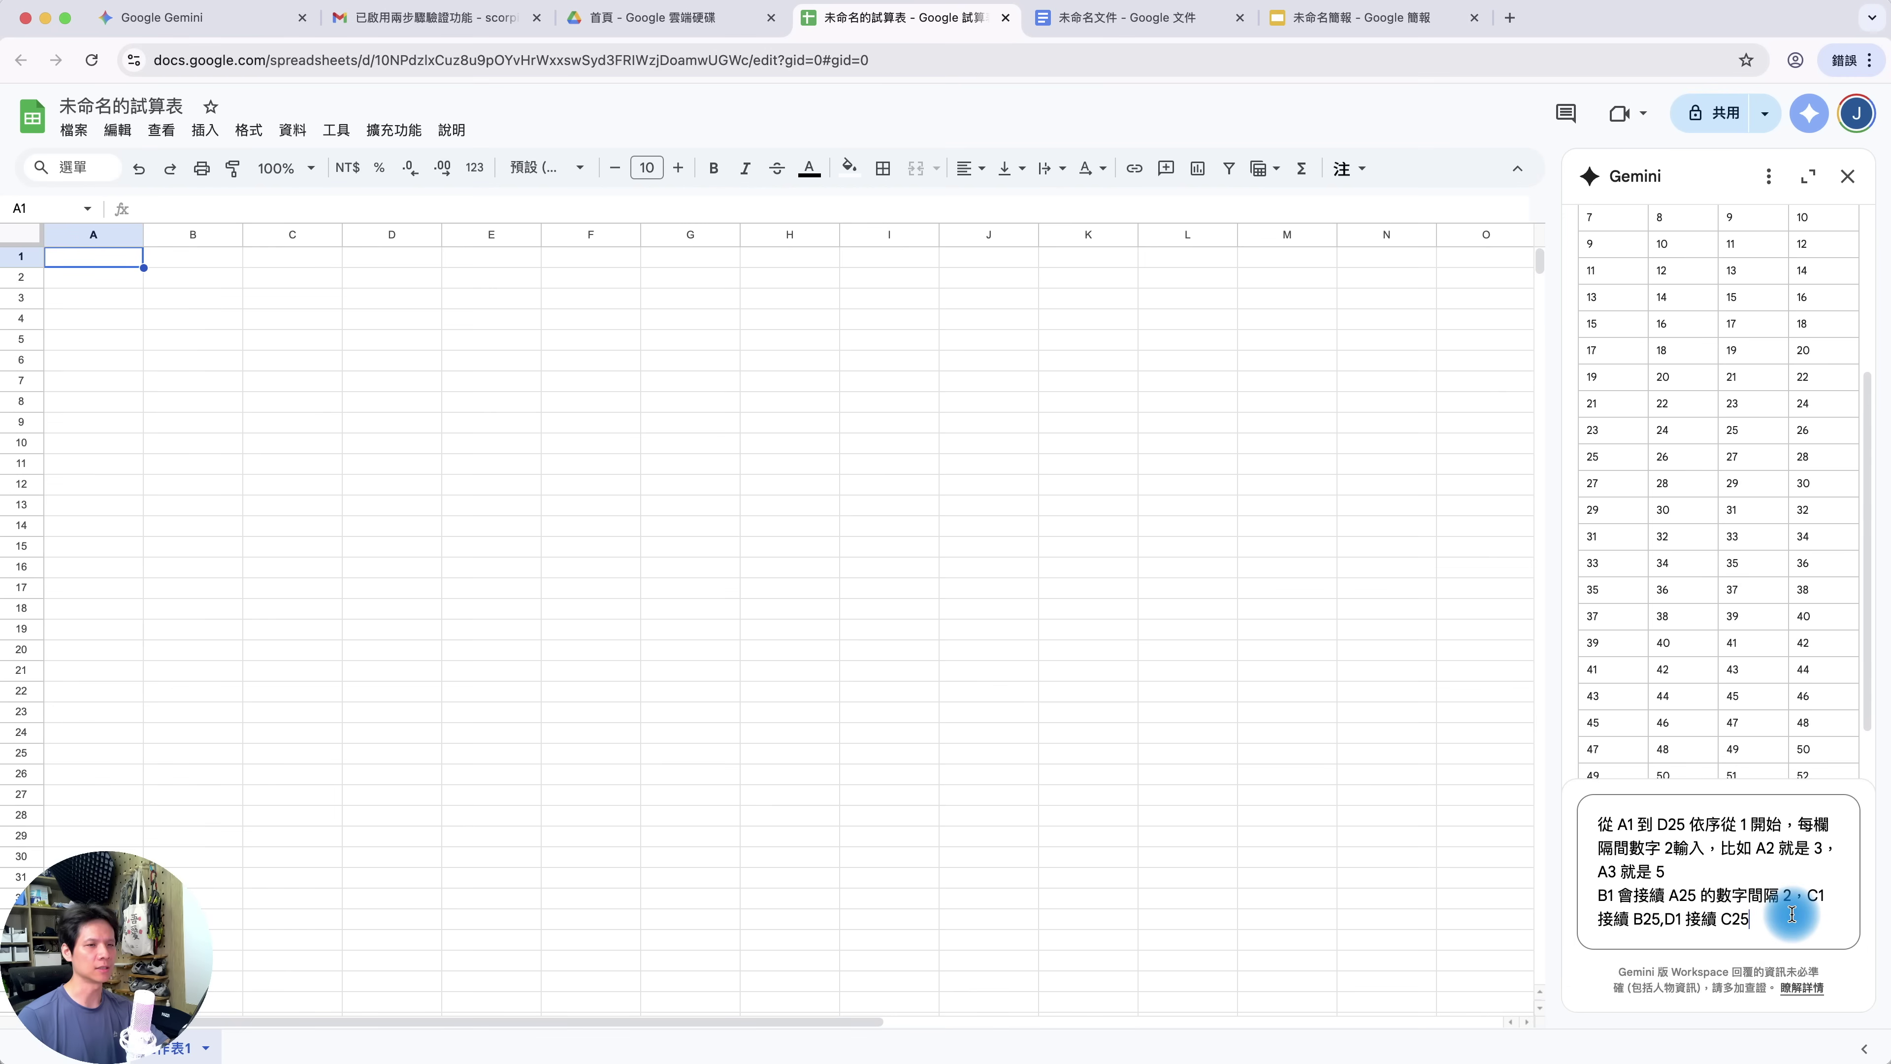
pyautogui.press('Return')
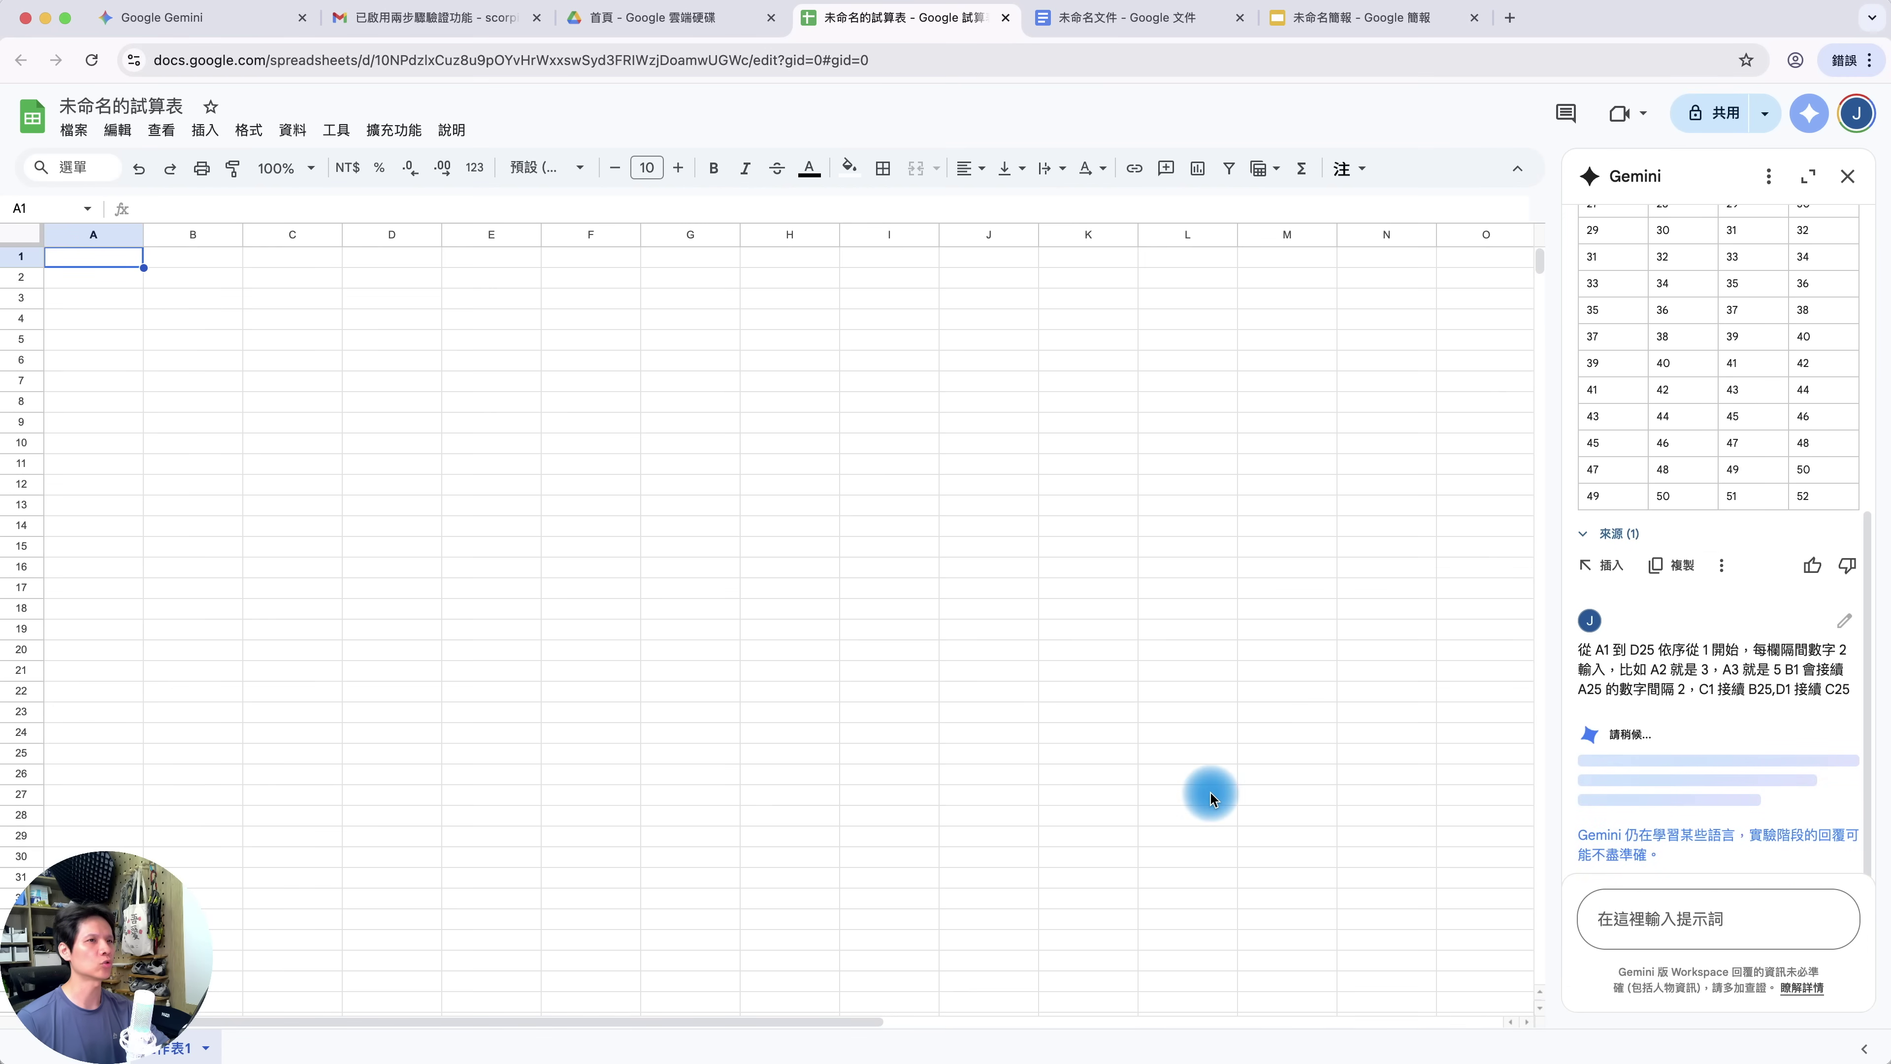
# Review the generated four-column number table in the sheet preview and insert it into the spreadsheet
pyautogui.scroll(-10, 582, 647)
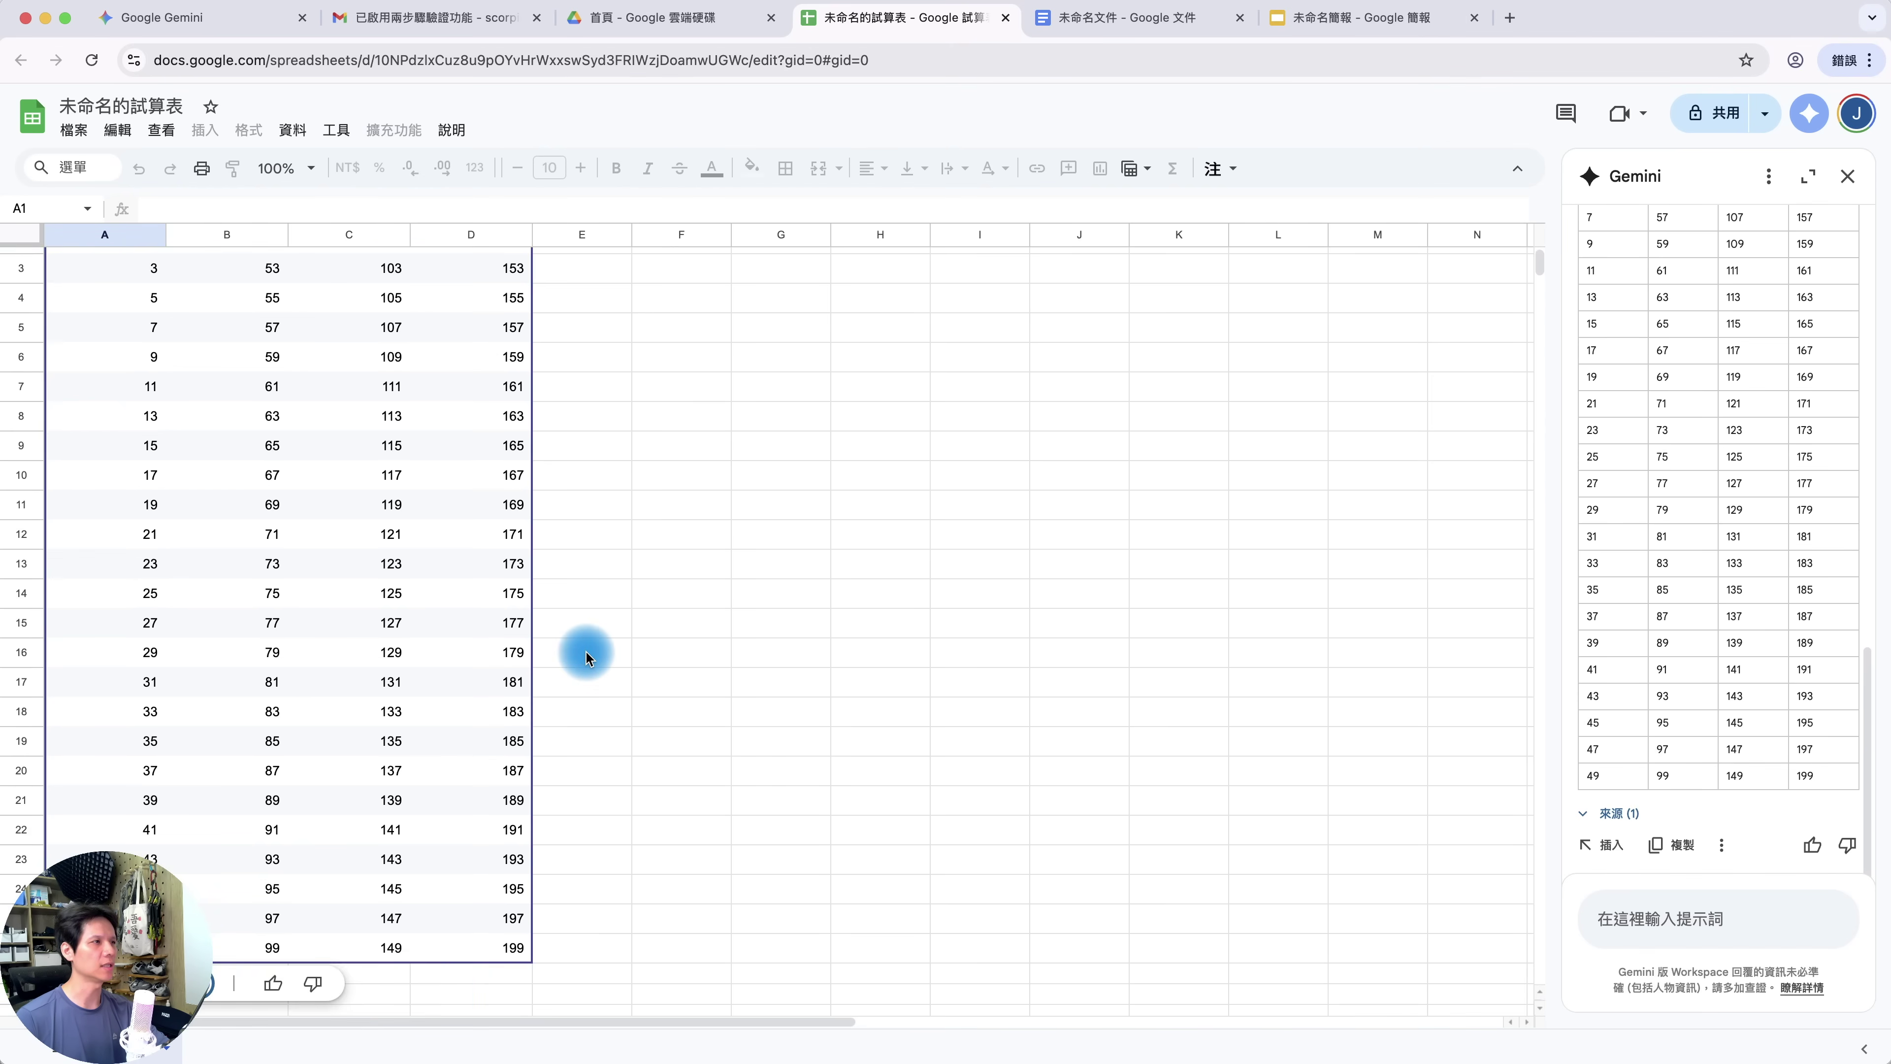
pyautogui.scroll(10, 738, 574)
pyautogui.scroll(-2, 741, 581)
pyautogui.scroll(-3, 740, 581)
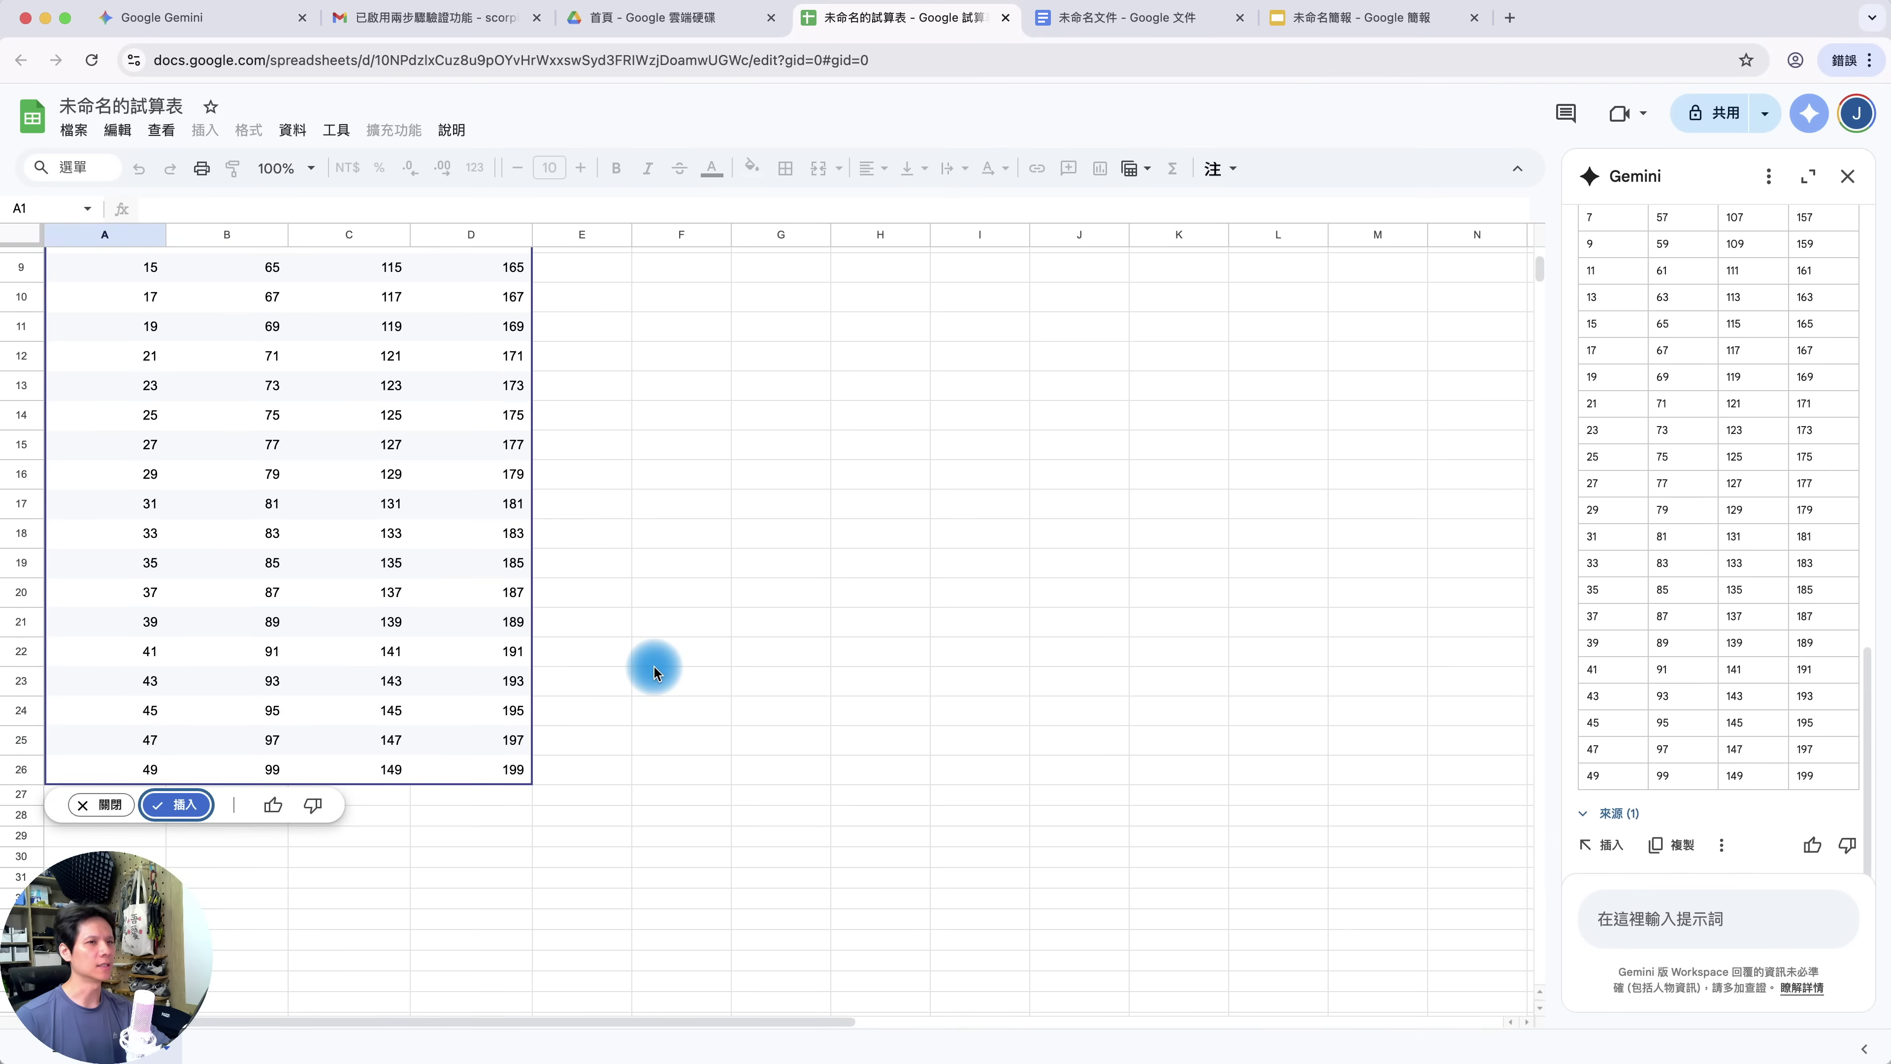
pyautogui.click(193, 817)
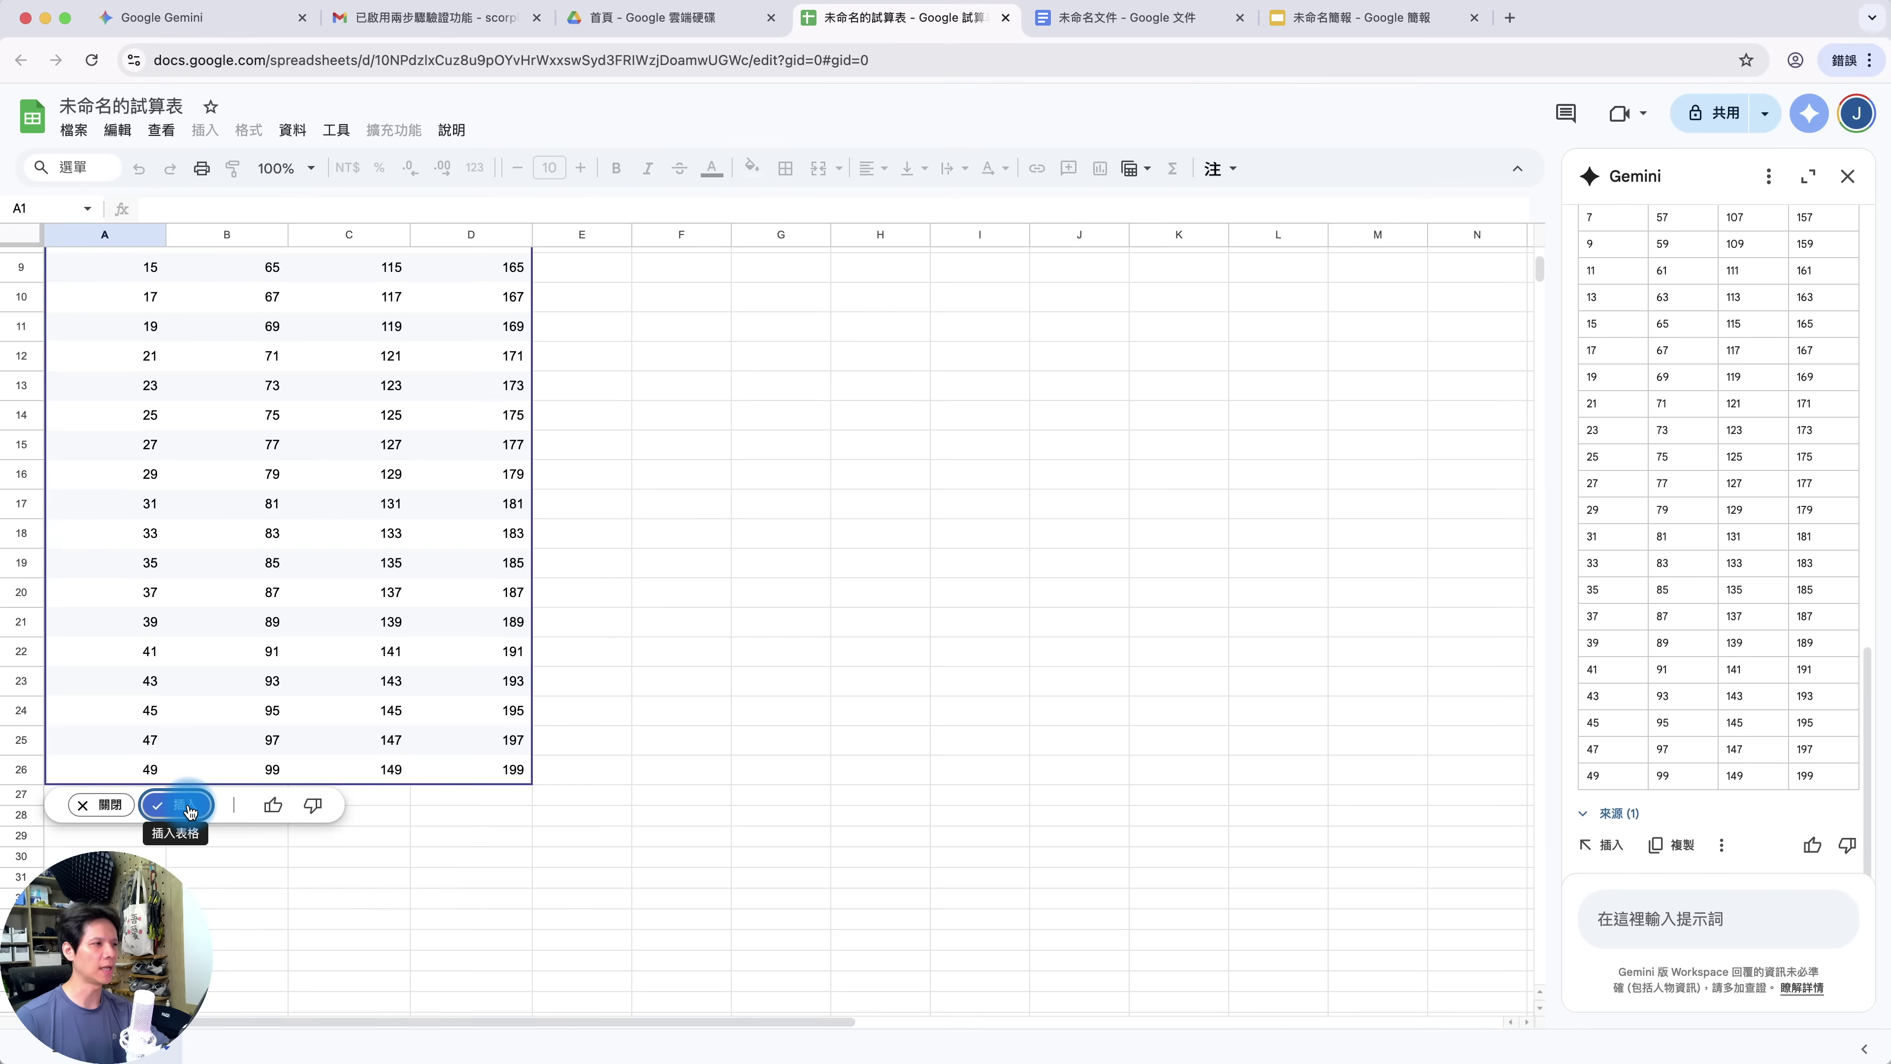
pyautogui.click(734, 671)
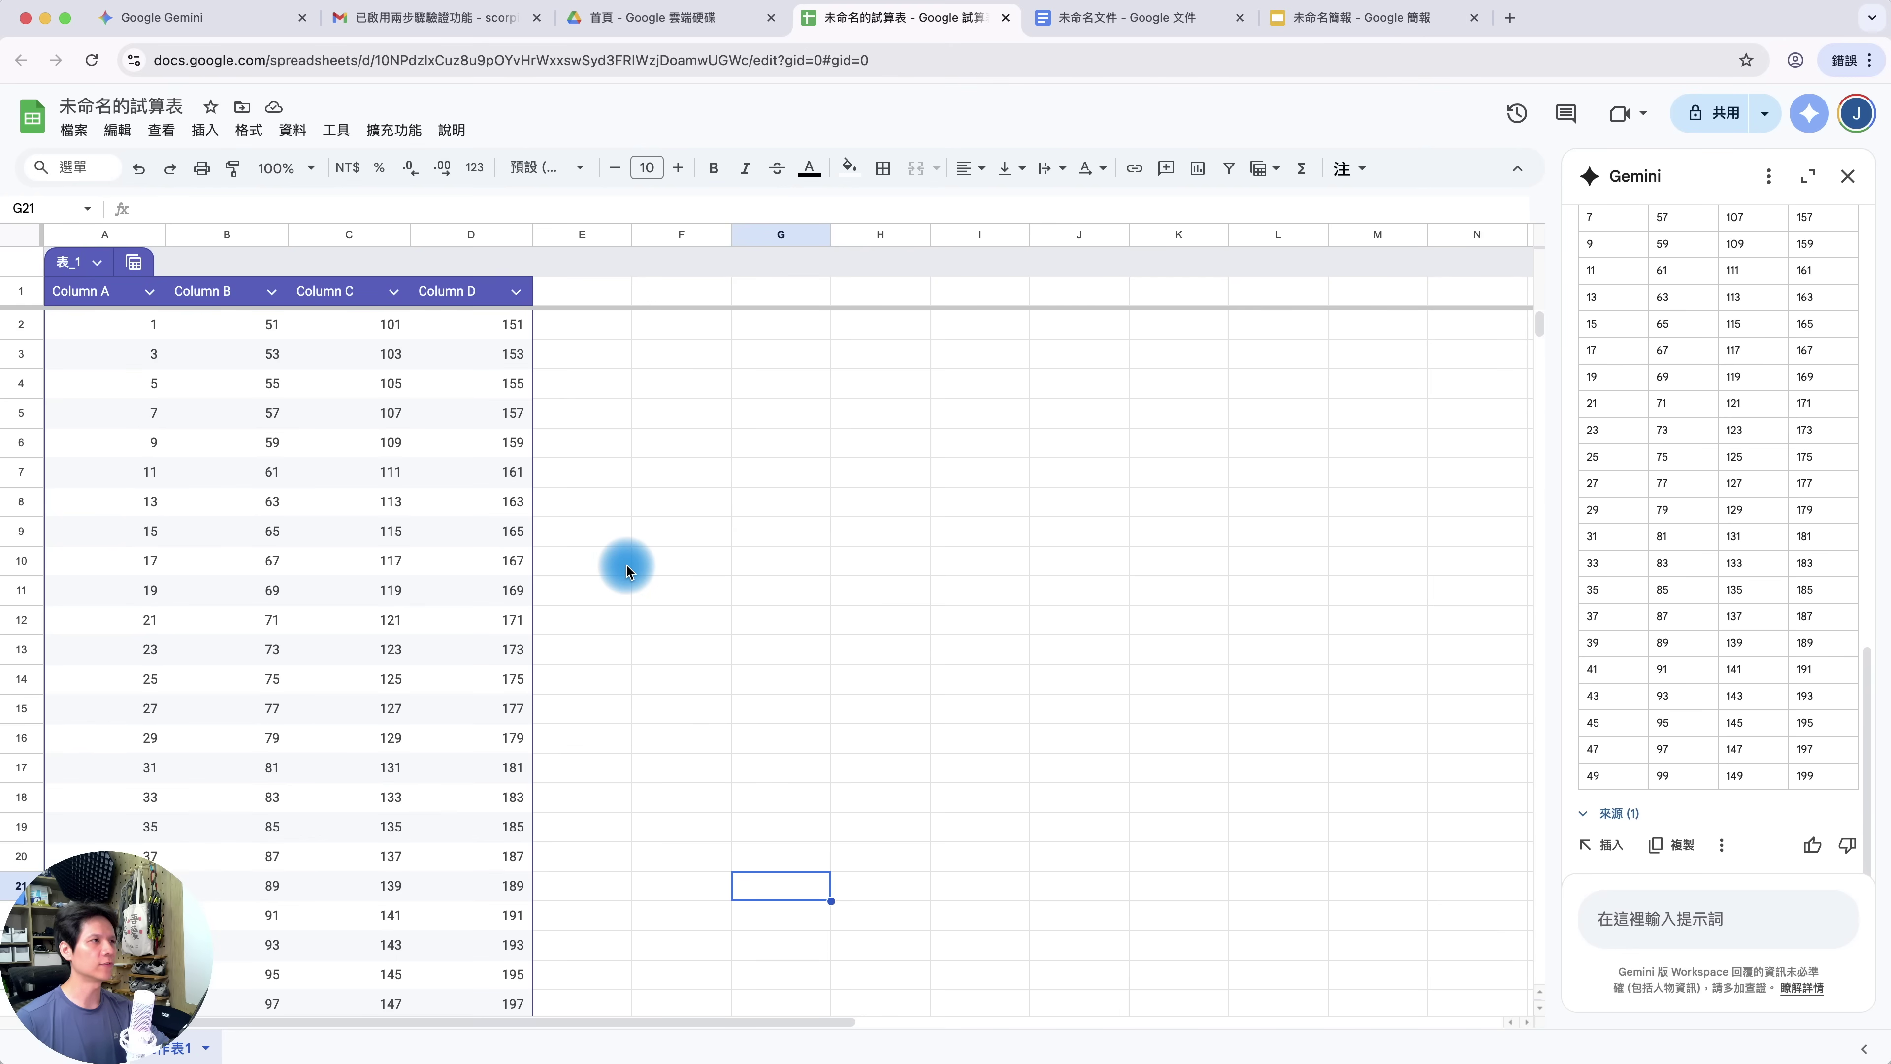
# Ask Gemini for the column sums and averages with the prompt ABCD欄最下方加總，以及平均值
pyautogui.click(1711, 916)
pyautogui.write('ABCD欄最下方加總，以及平均值')
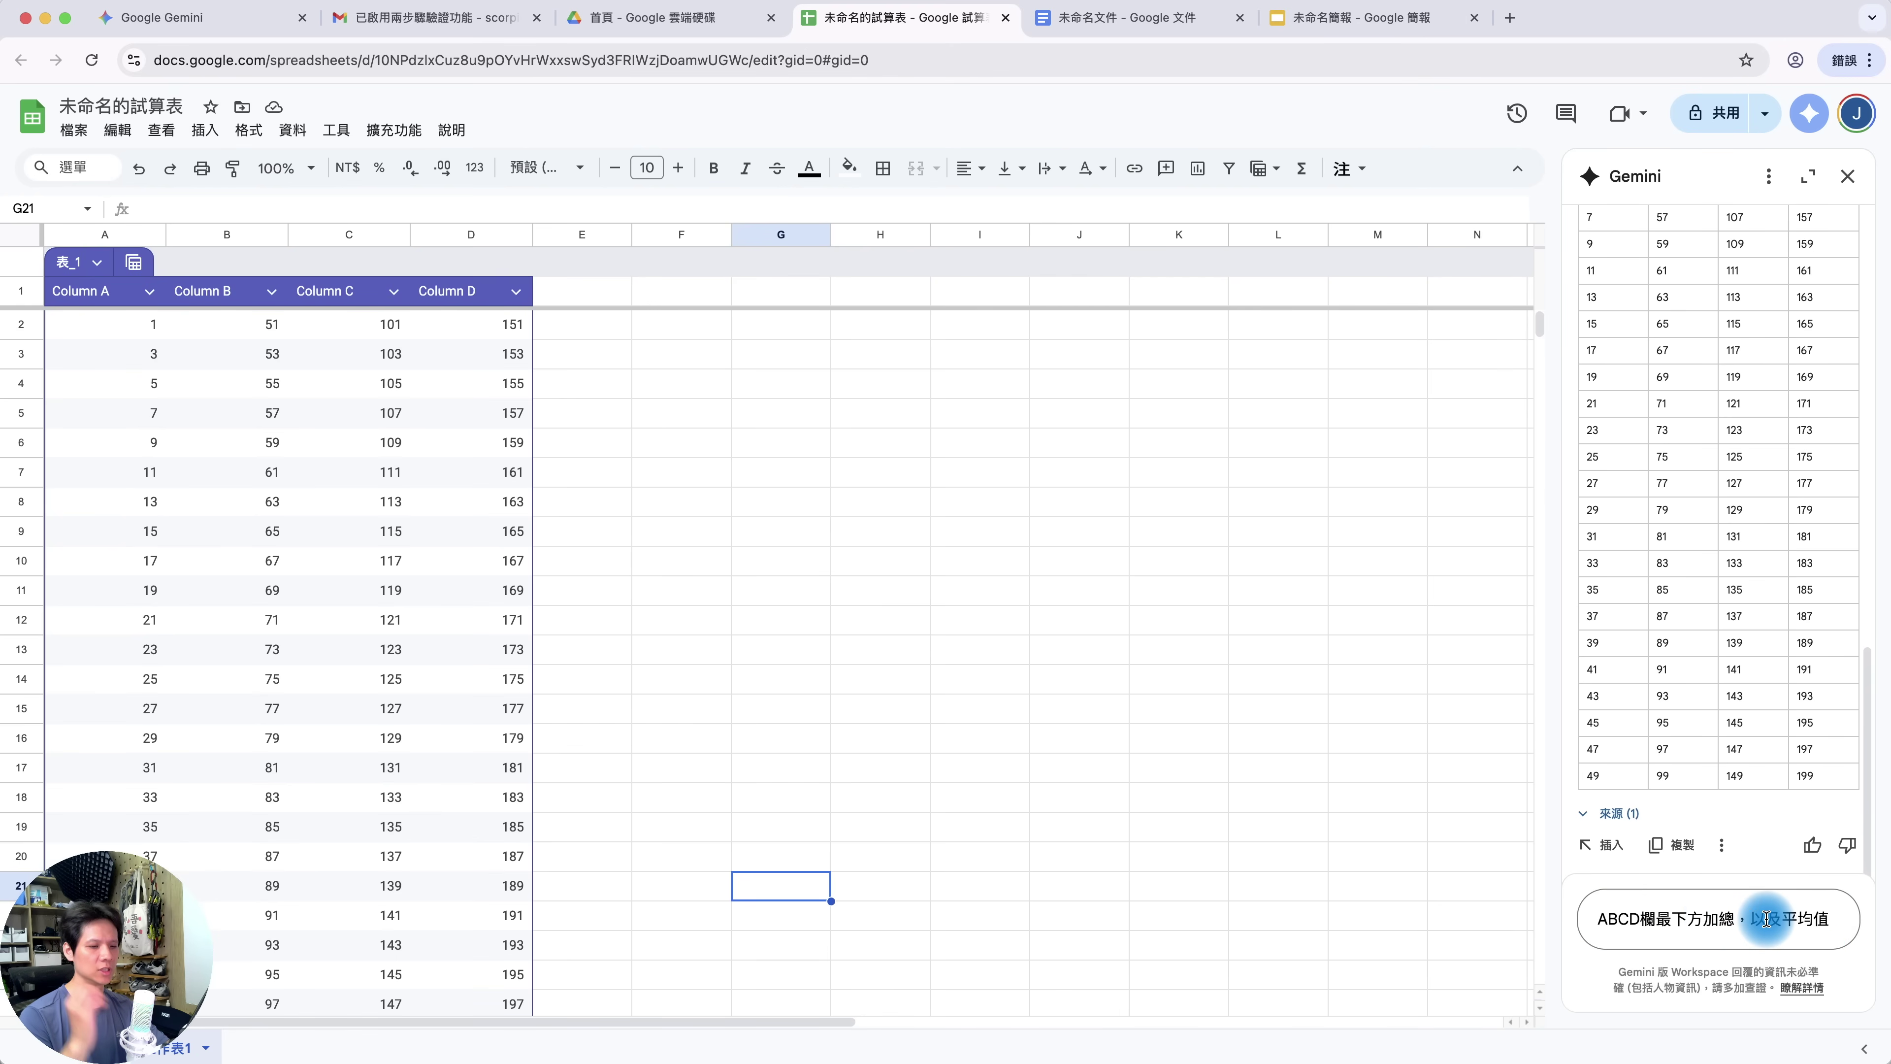
pyautogui.press('Return')
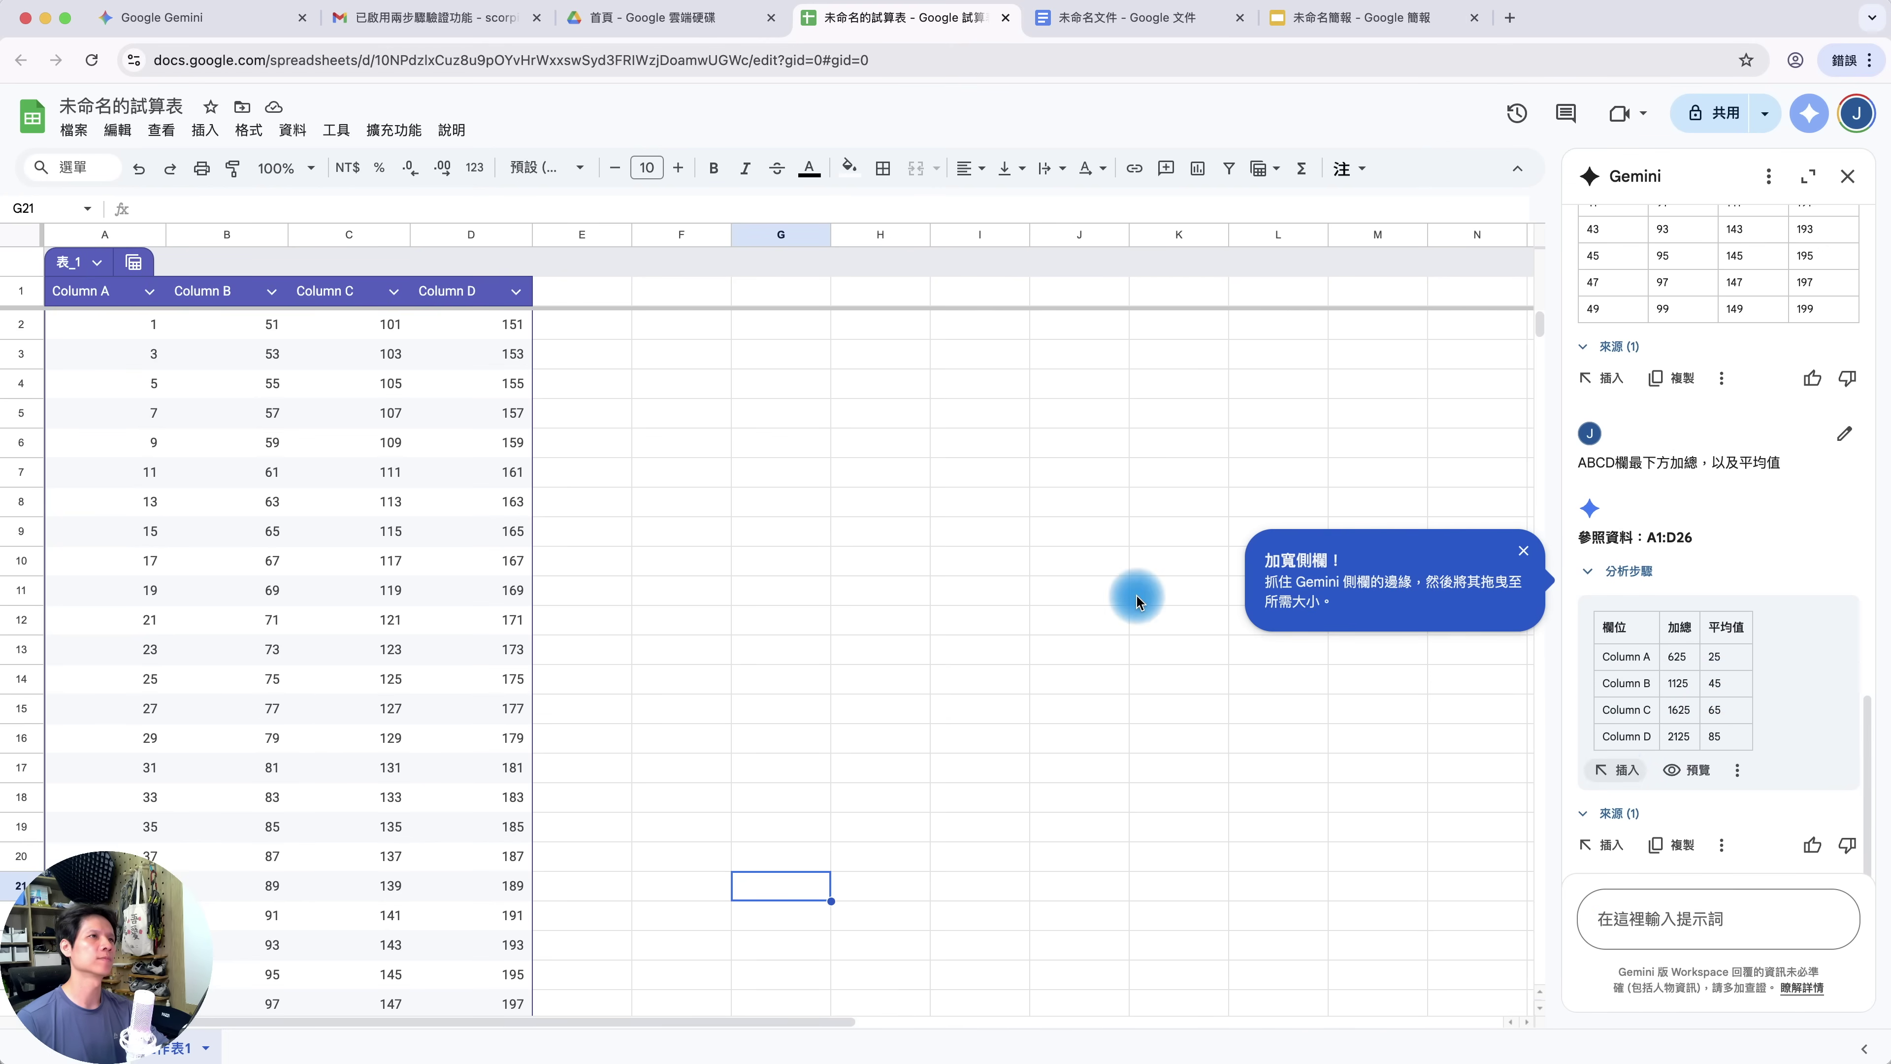
# Switch to Google Docs, send Gemini the prompt volvo ex30 行銷建議內容，條列大綱及說明 and insert the reply into the document
pyautogui.hotkey('ctrl', 'Tab')
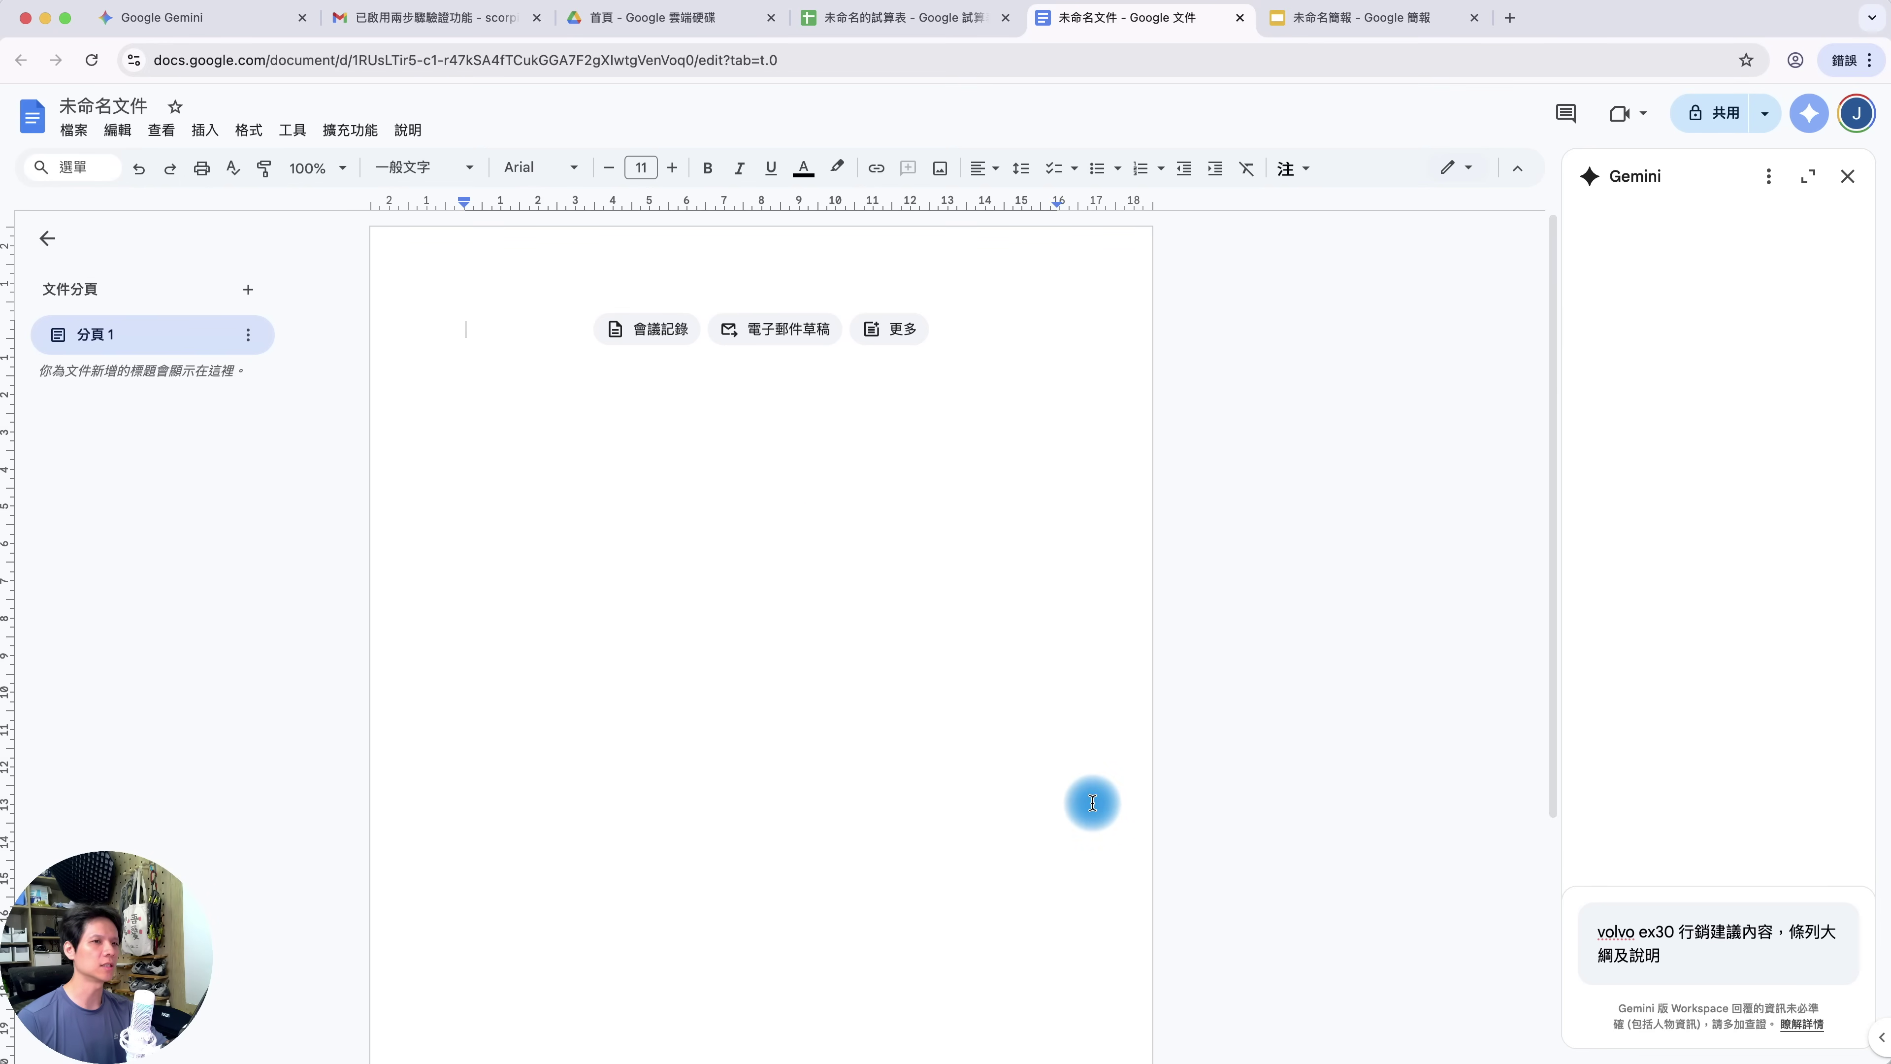
pyautogui.click(1718, 950)
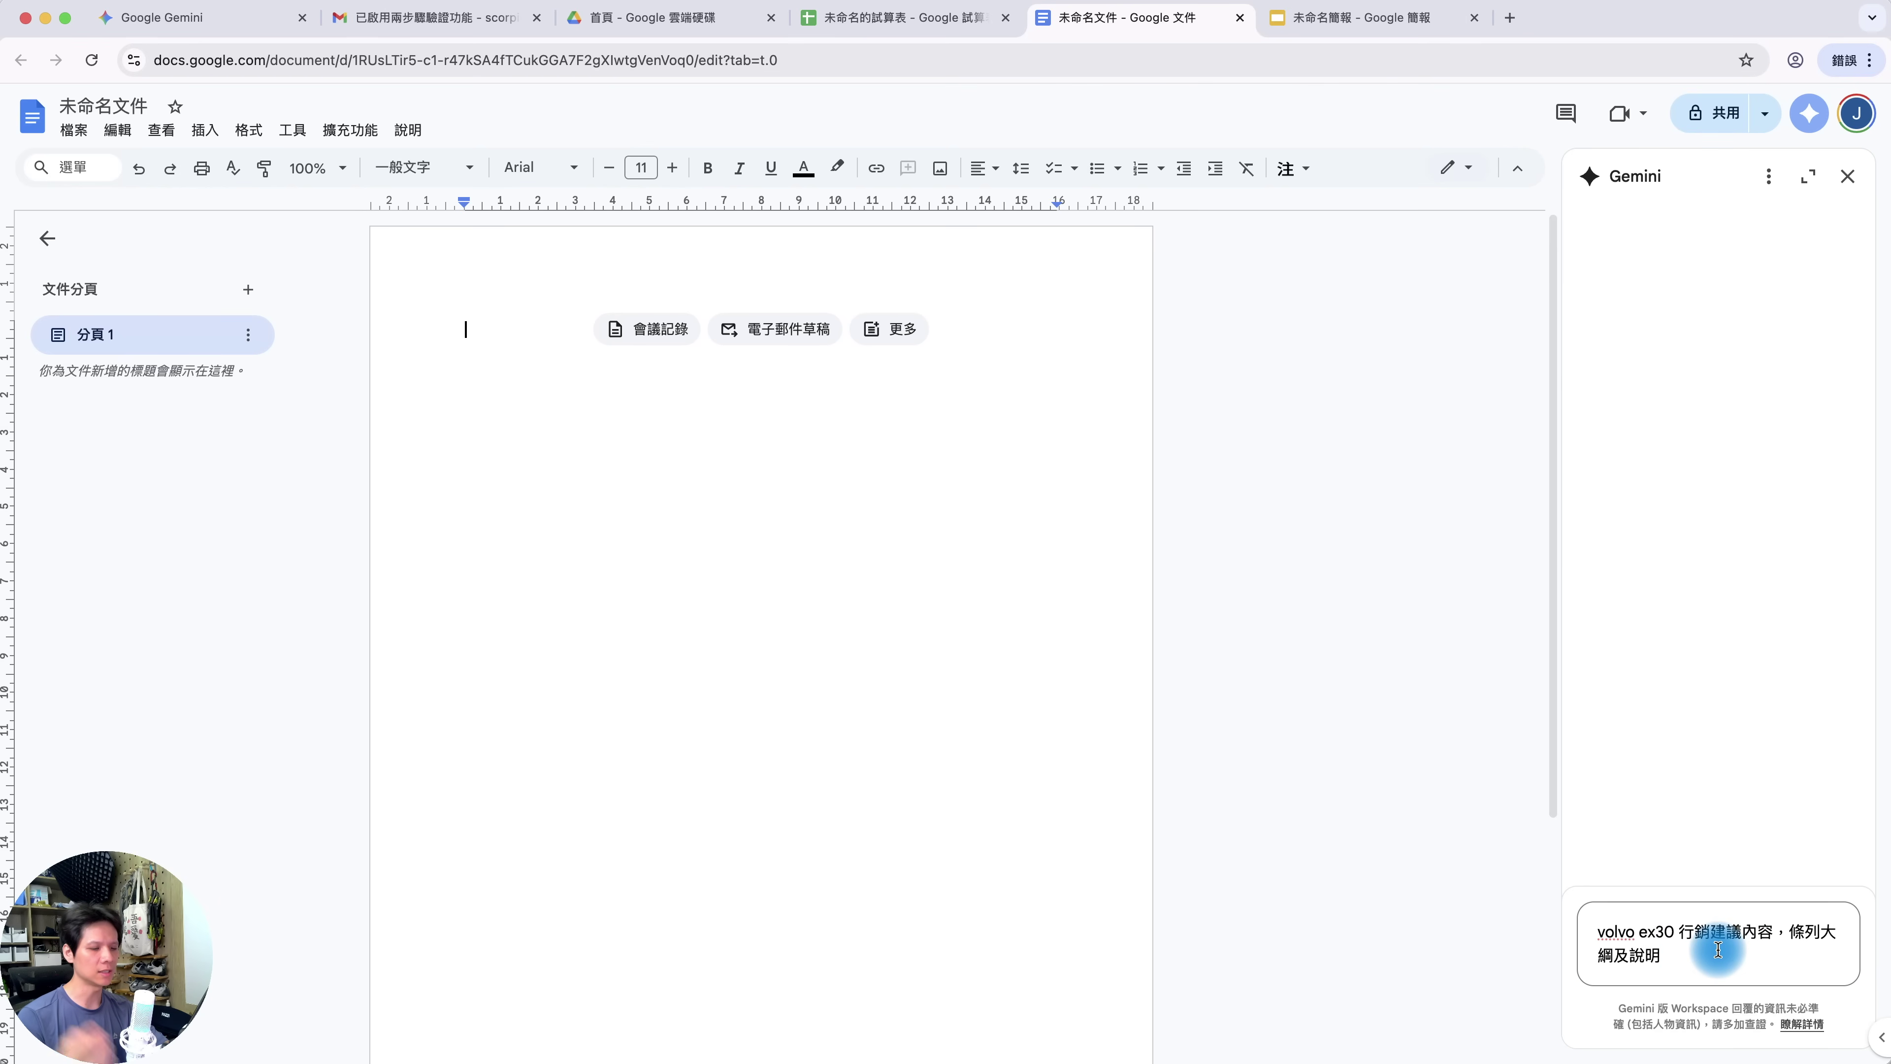
pyautogui.press('Return')
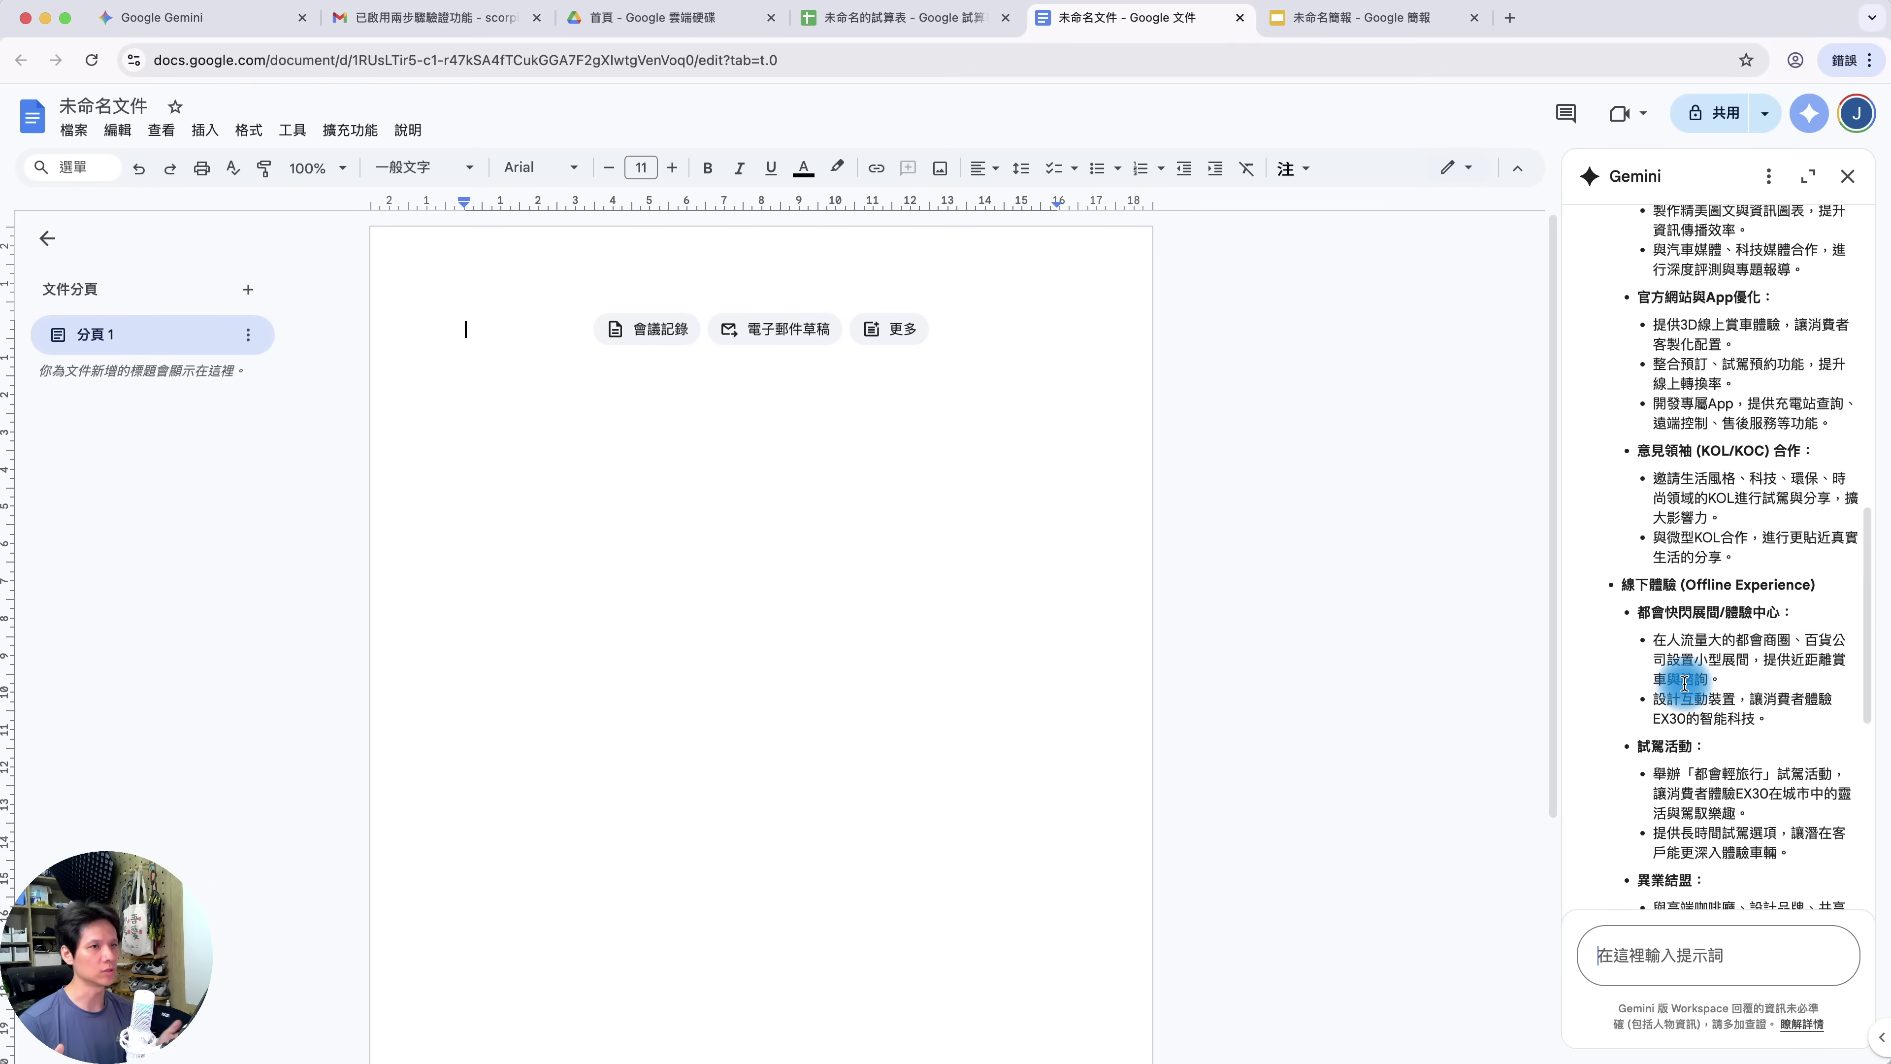
pyautogui.scroll(-15, 1685, 681)
pyautogui.click(1599, 884)
pyautogui.scroll(15, 781, 462)
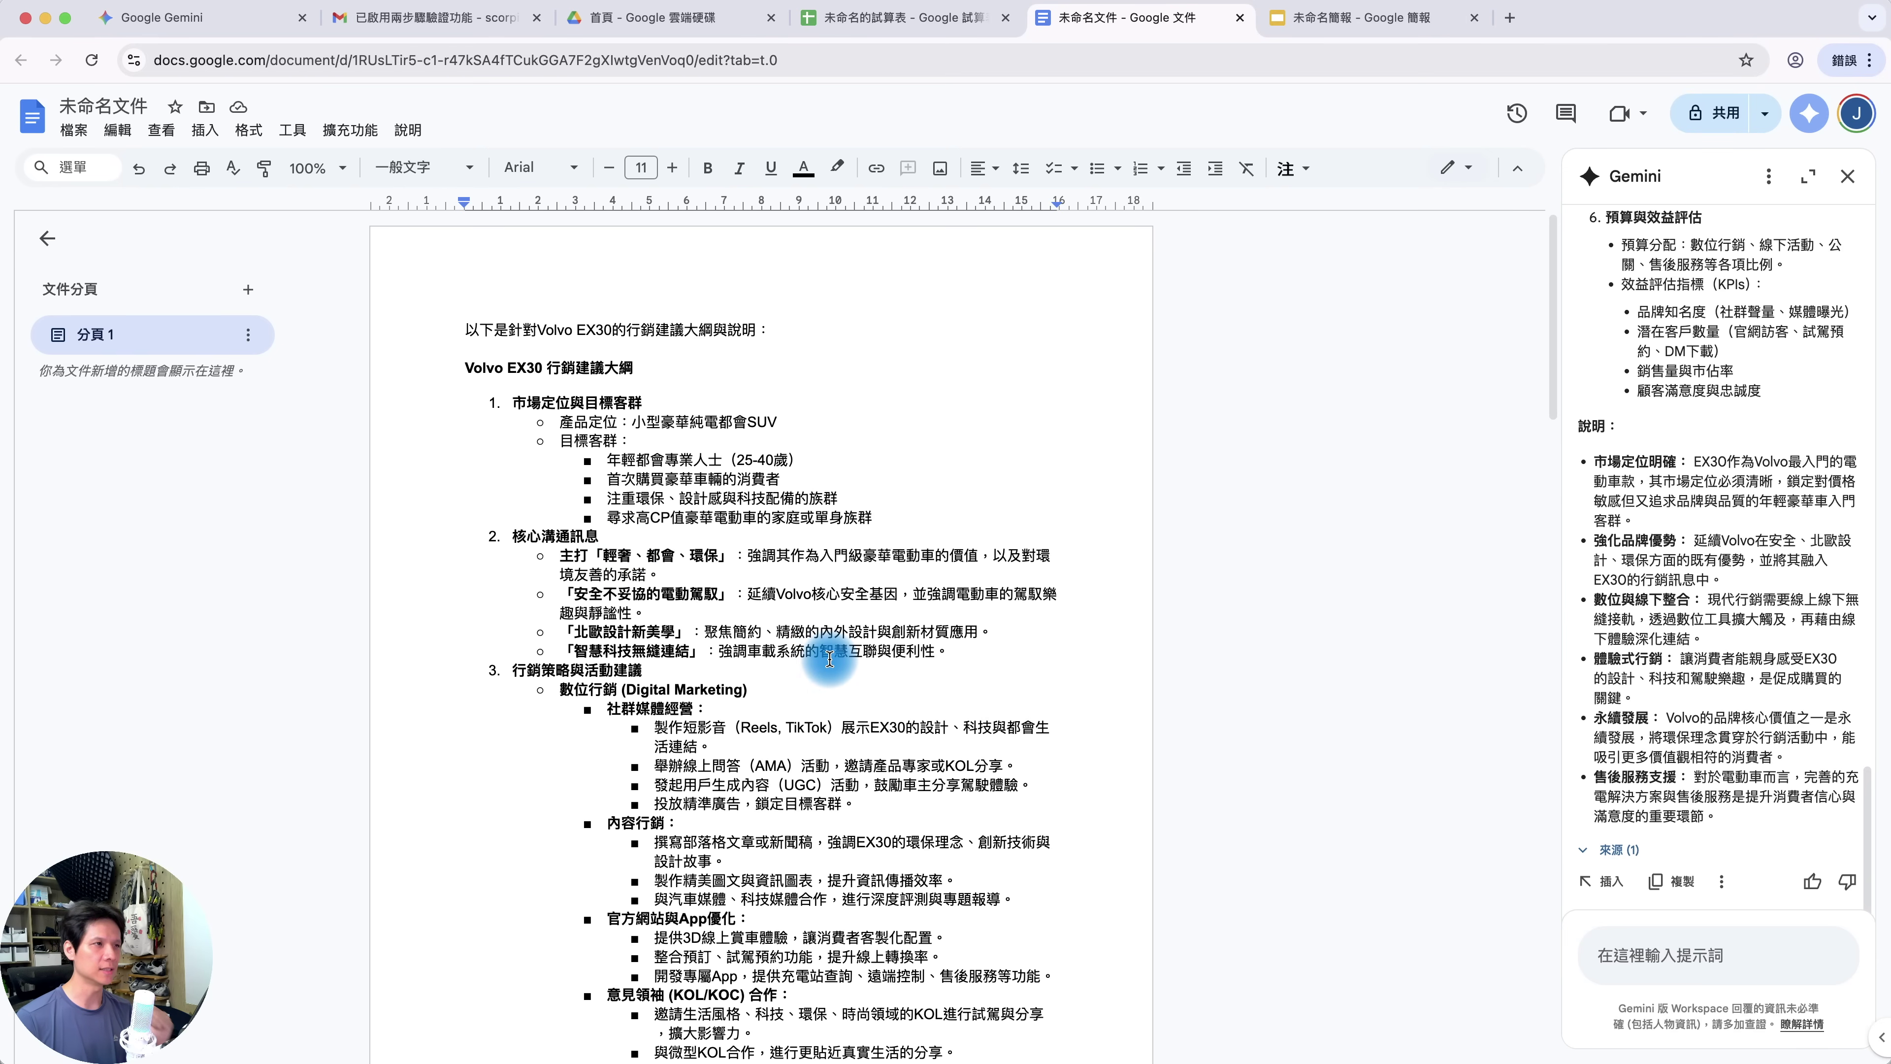
# Switch to Google Slides, generate a slide with the prompt 第一頁內容，volvo ex30 行銷創意發展簡報封面含標題 and insert it
pyautogui.click(1378, 17)
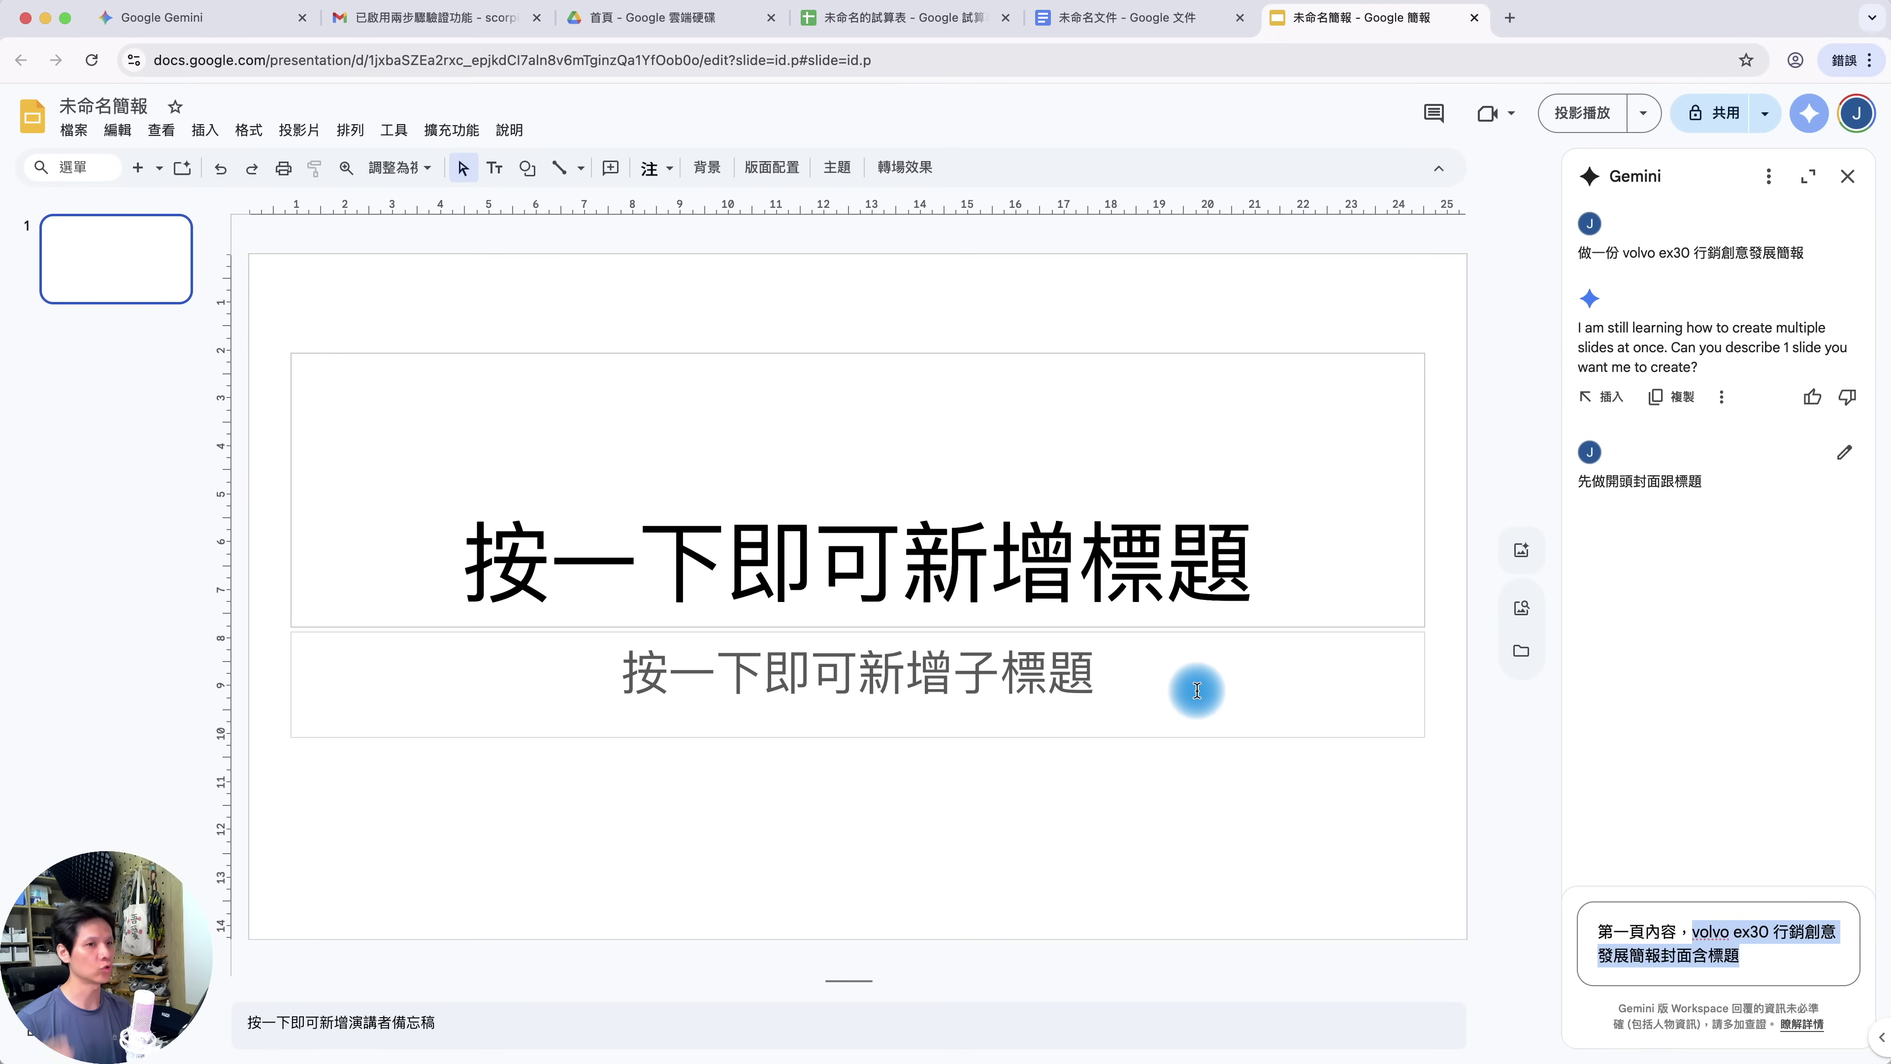
pyautogui.click(1779, 953)
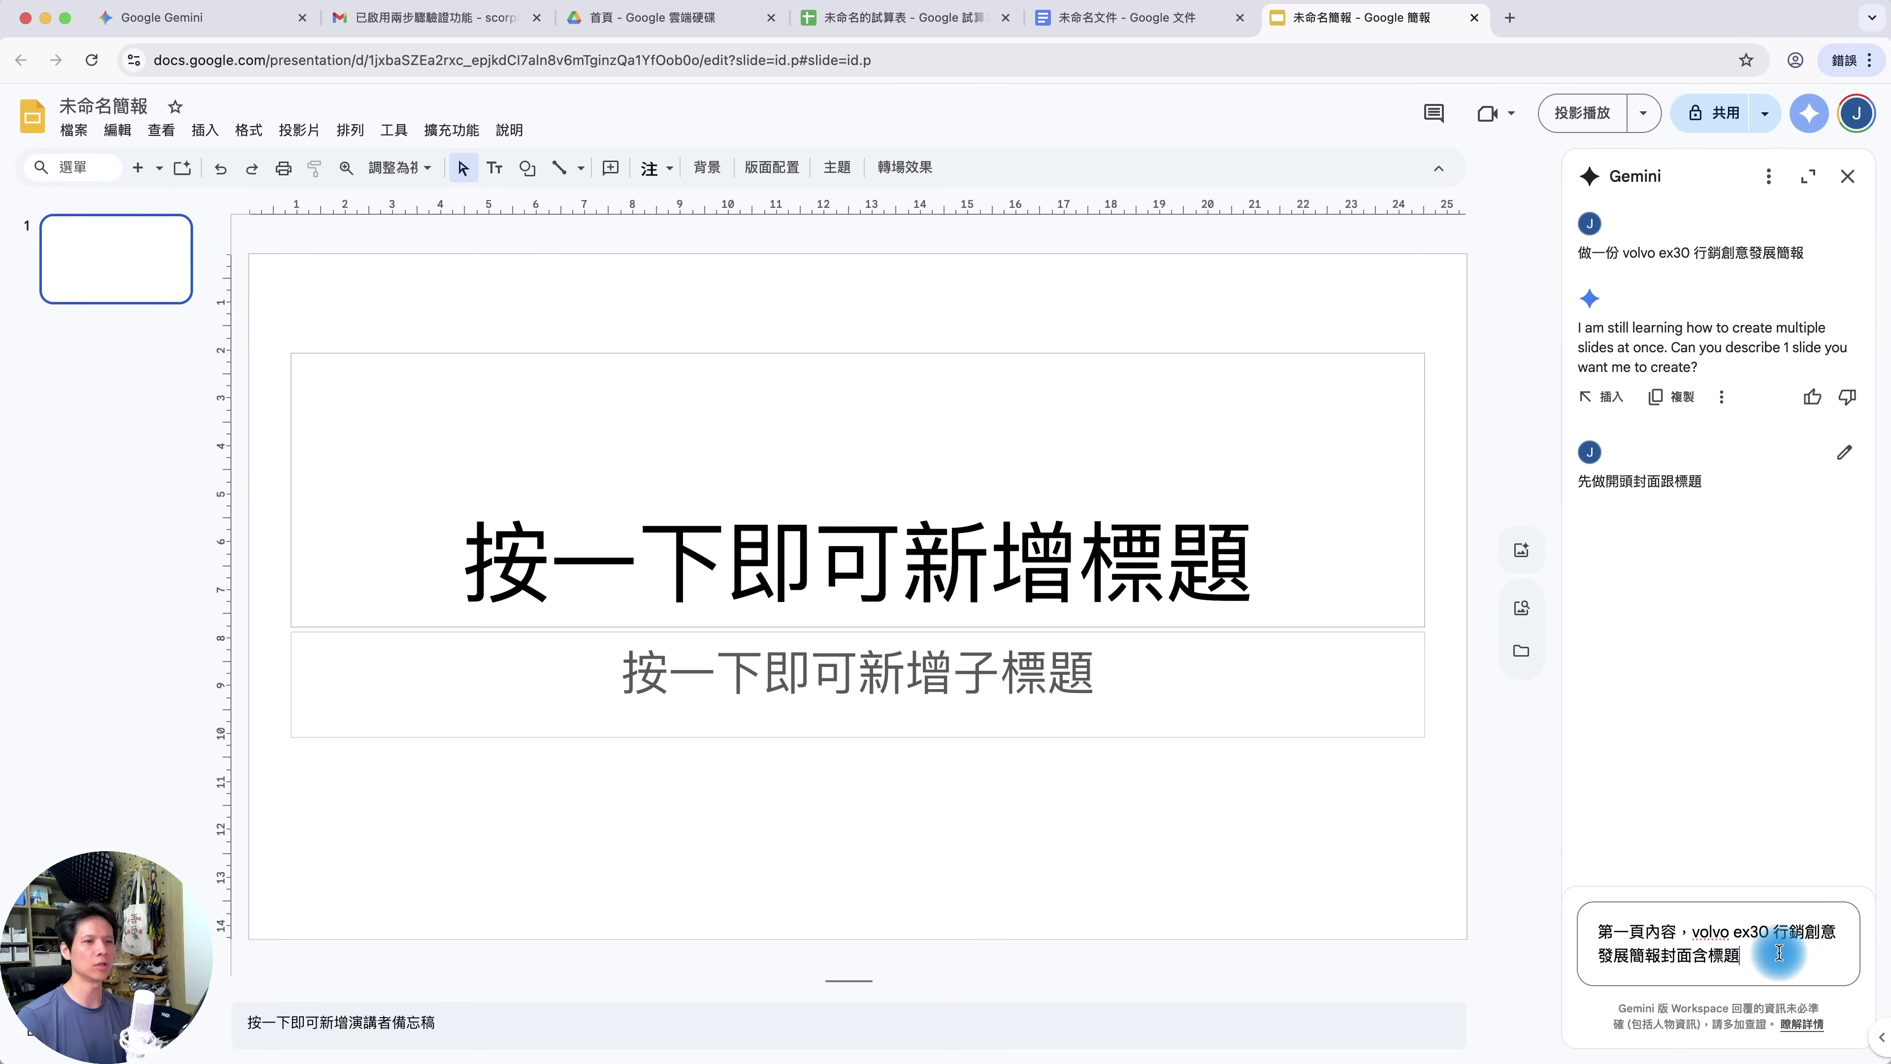
pyautogui.press('Return')
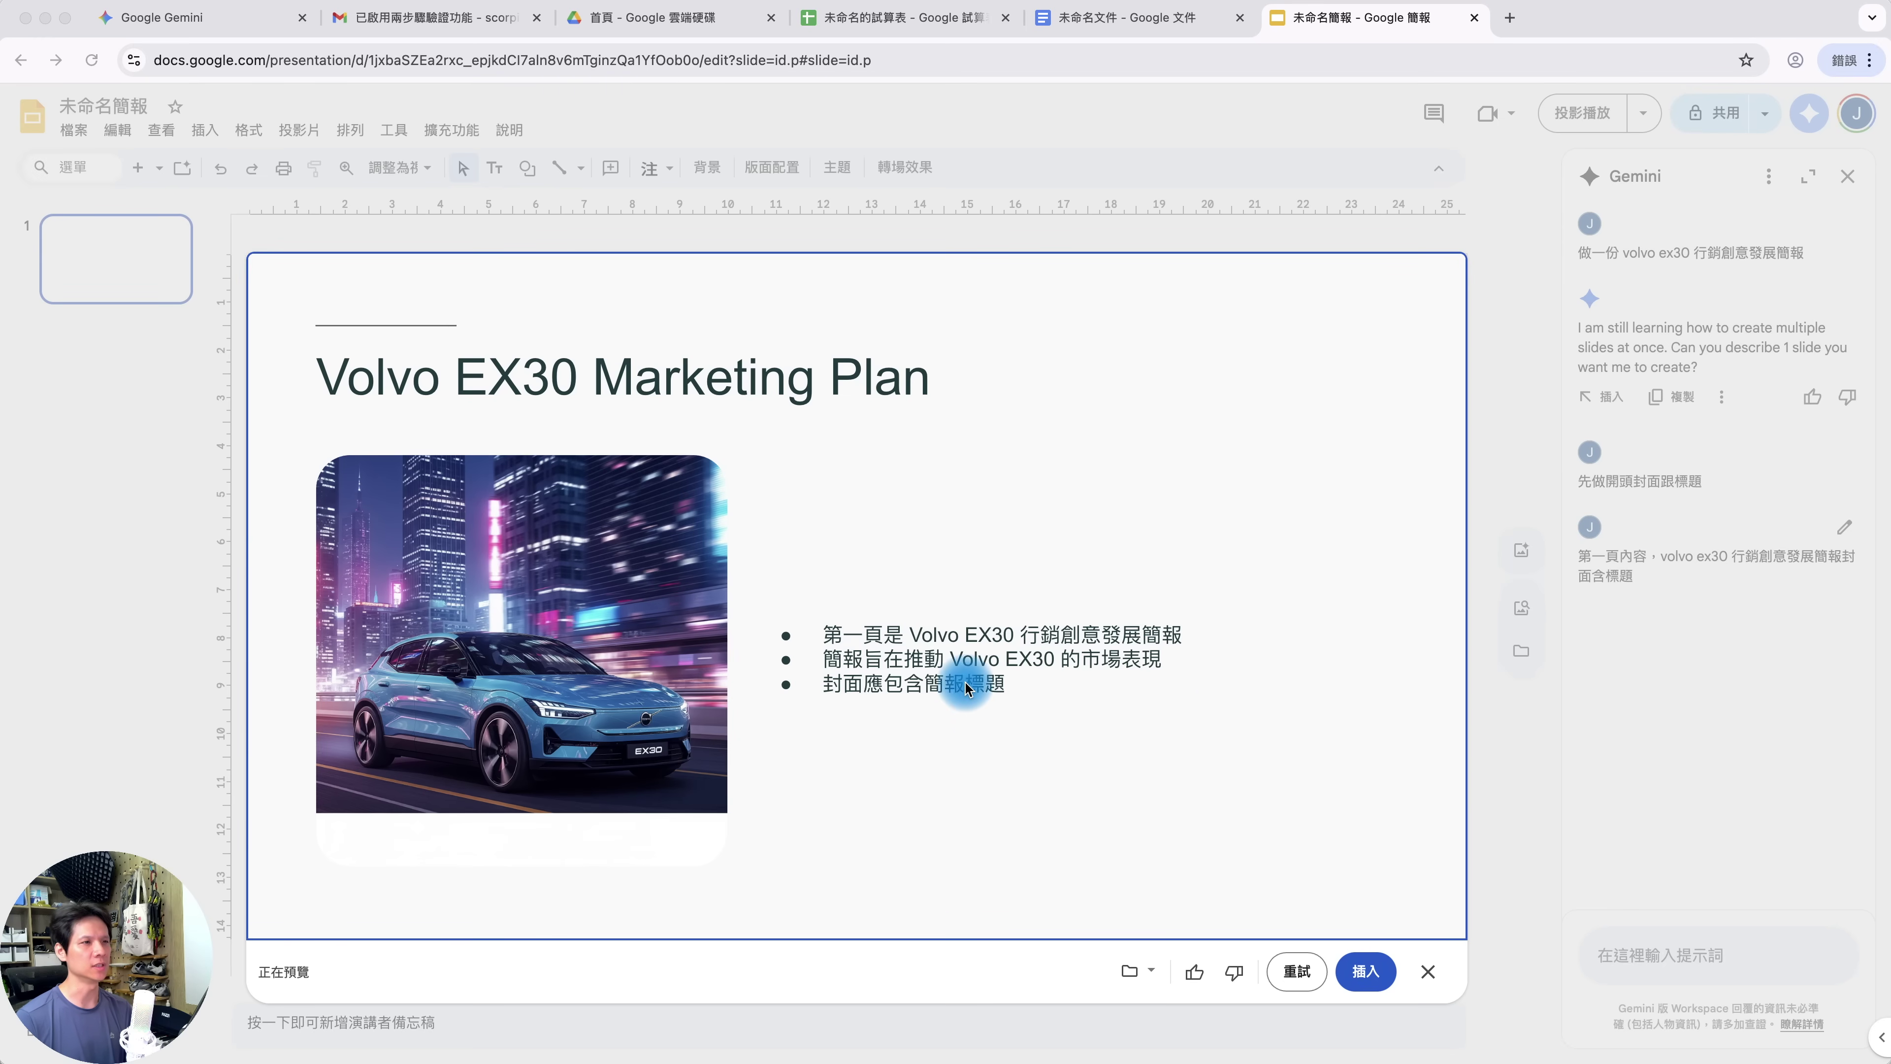
pyautogui.click(1066, 680)
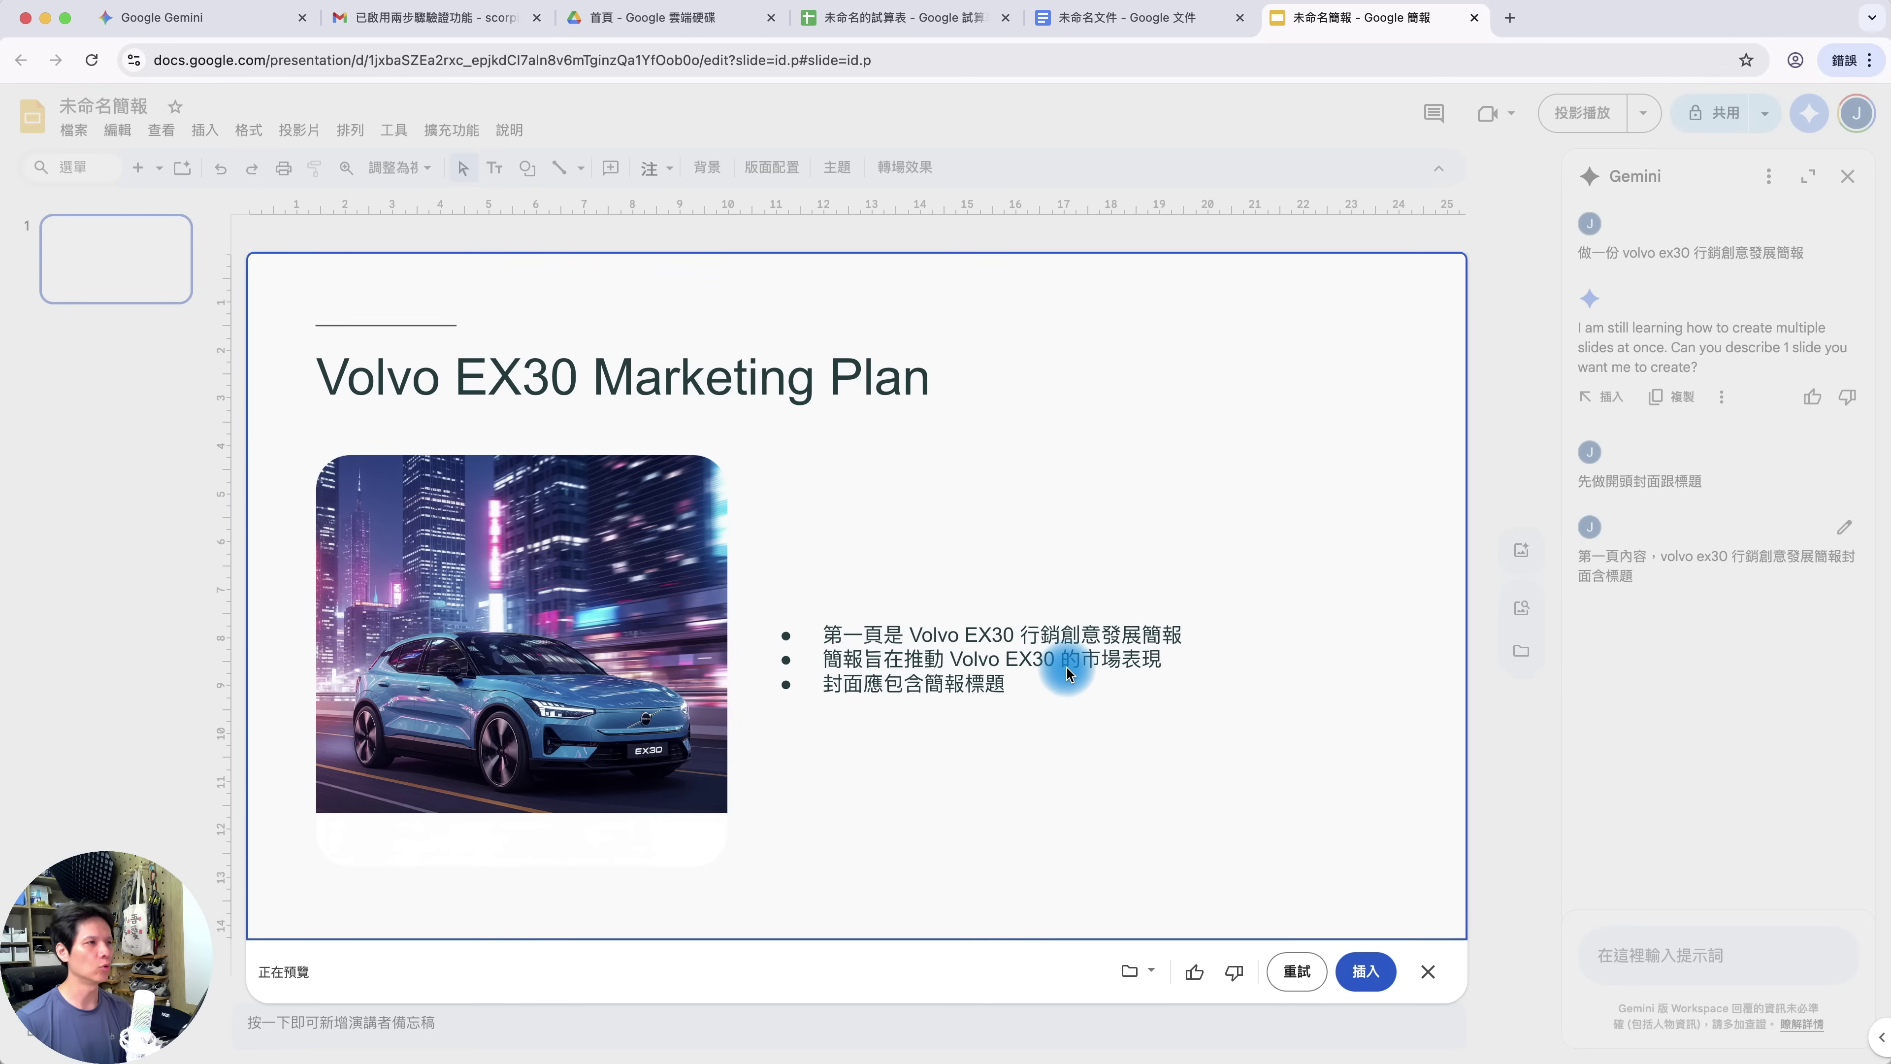
pyautogui.click(1367, 972)
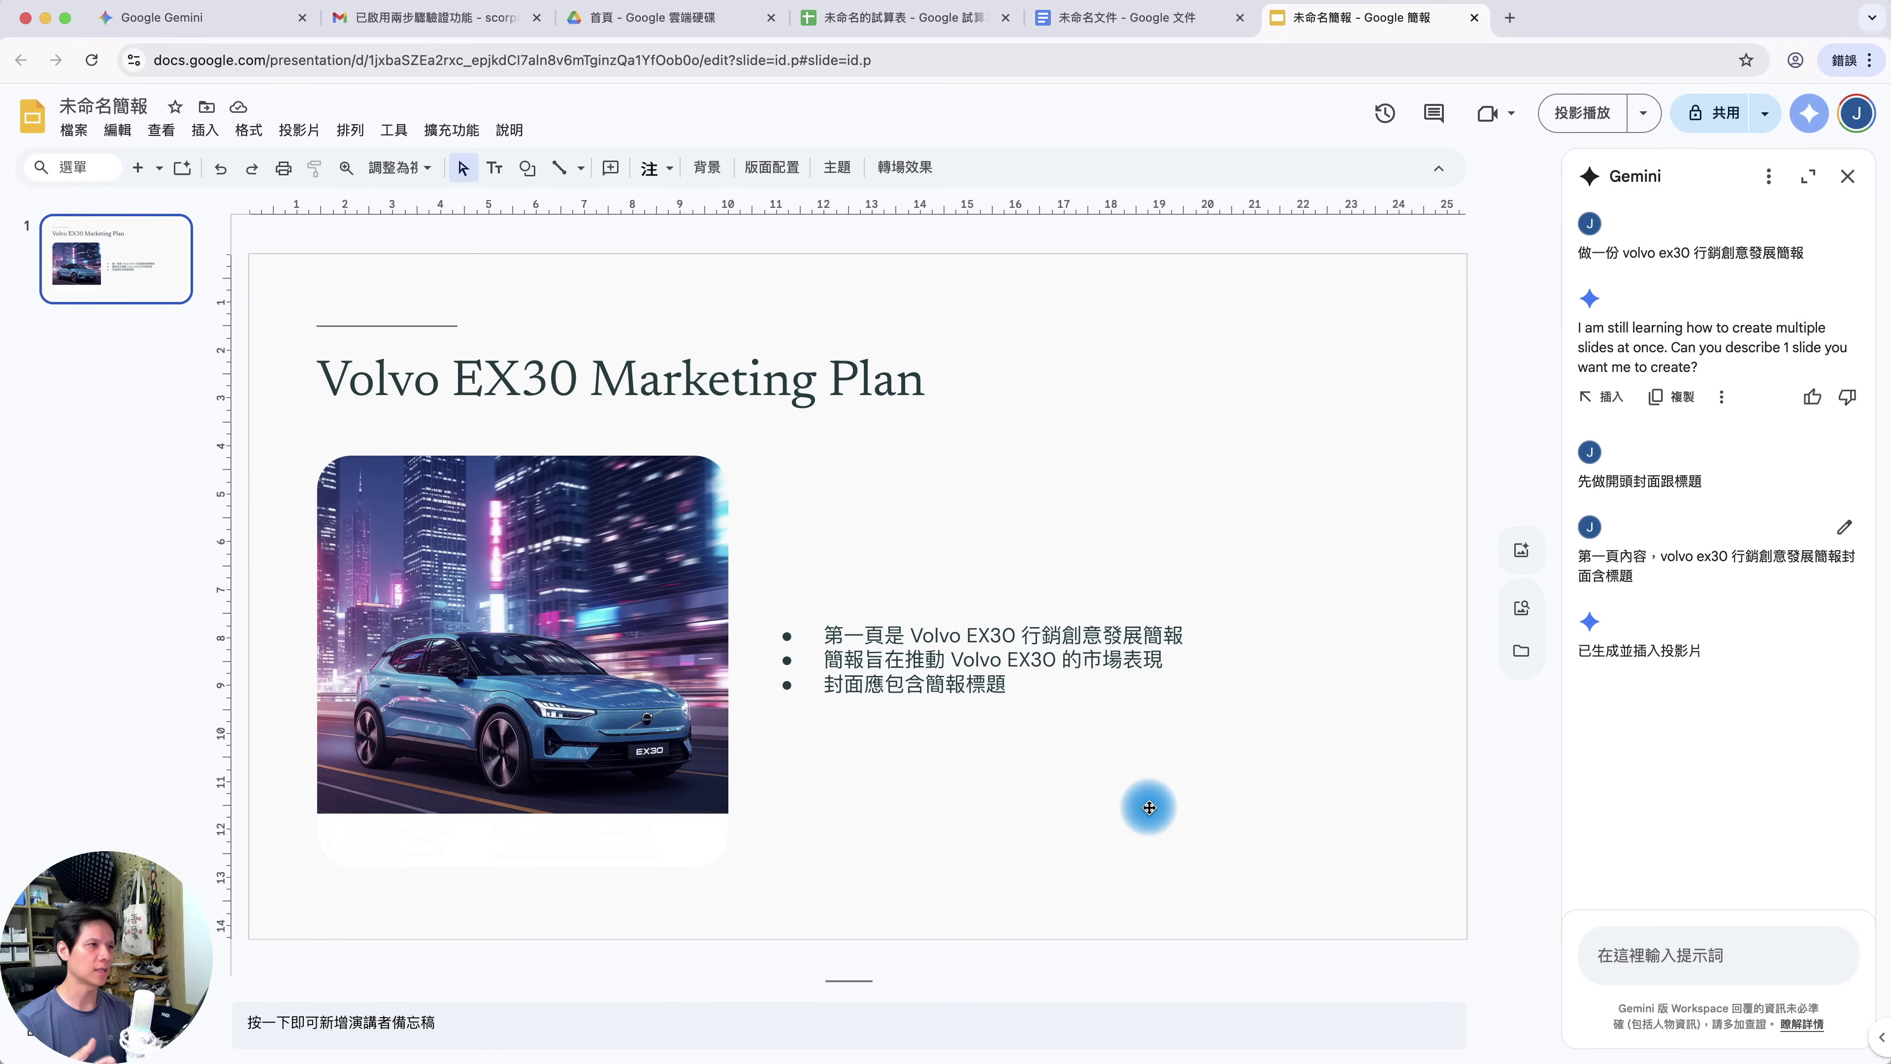
# Switch back to Gemini and look at the video request for a puppy chasing a butterfly
pyautogui.press('super+1')
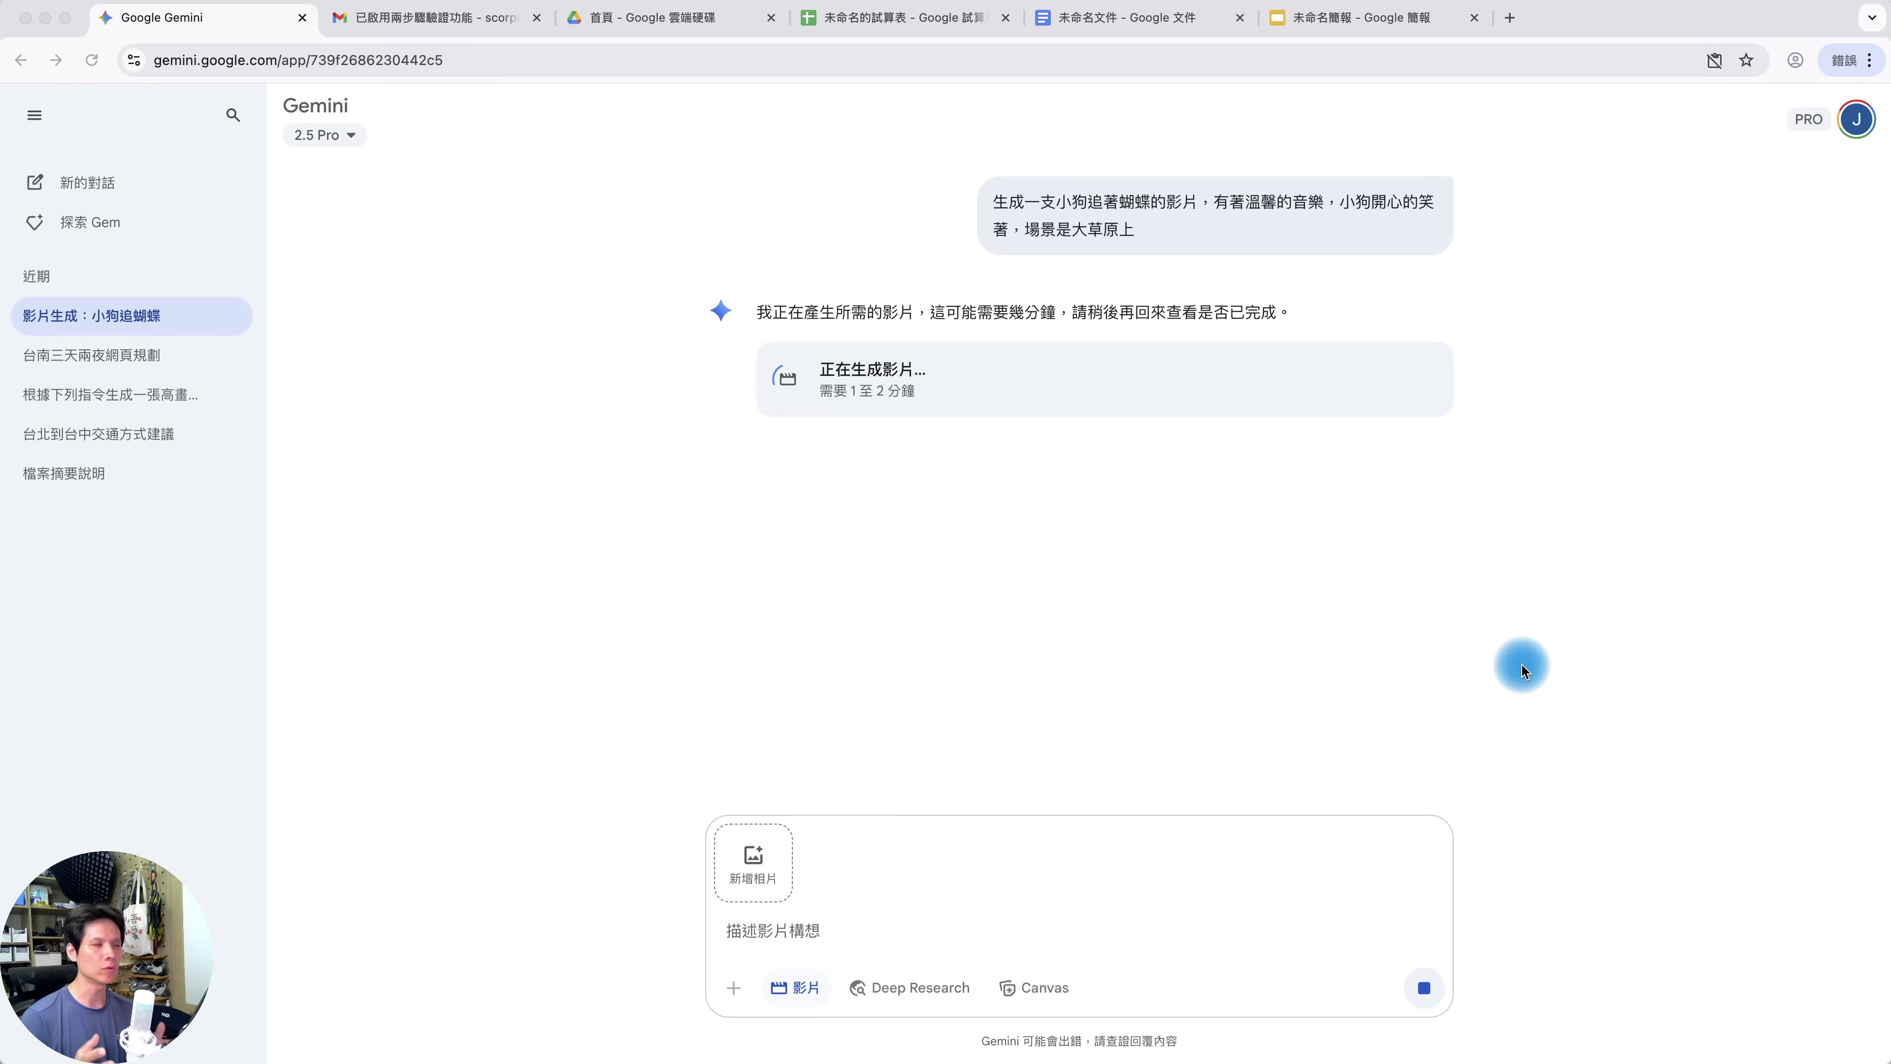
pyautogui.click(1473, 572)
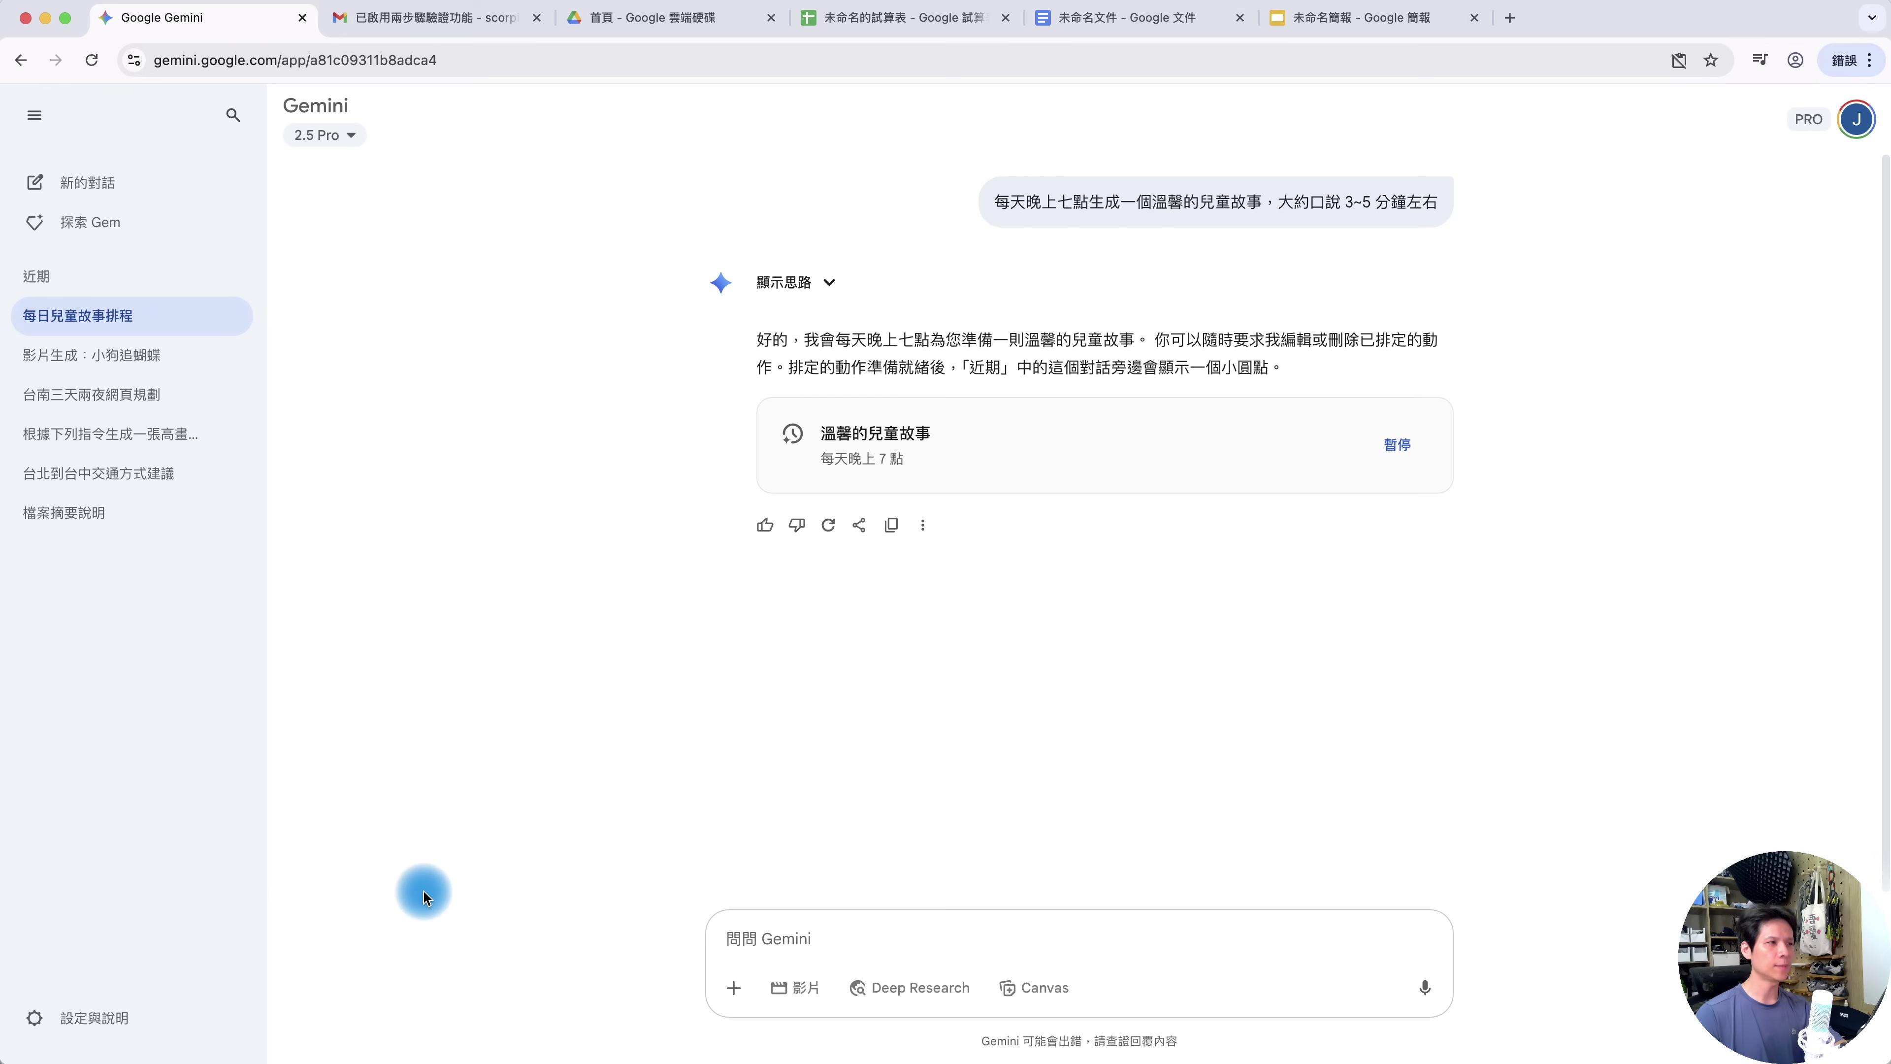
# Open the list of scheduled actions (排定的動作) and pause the 溫馨的兒童故事 action
pyautogui.click(92, 1019)
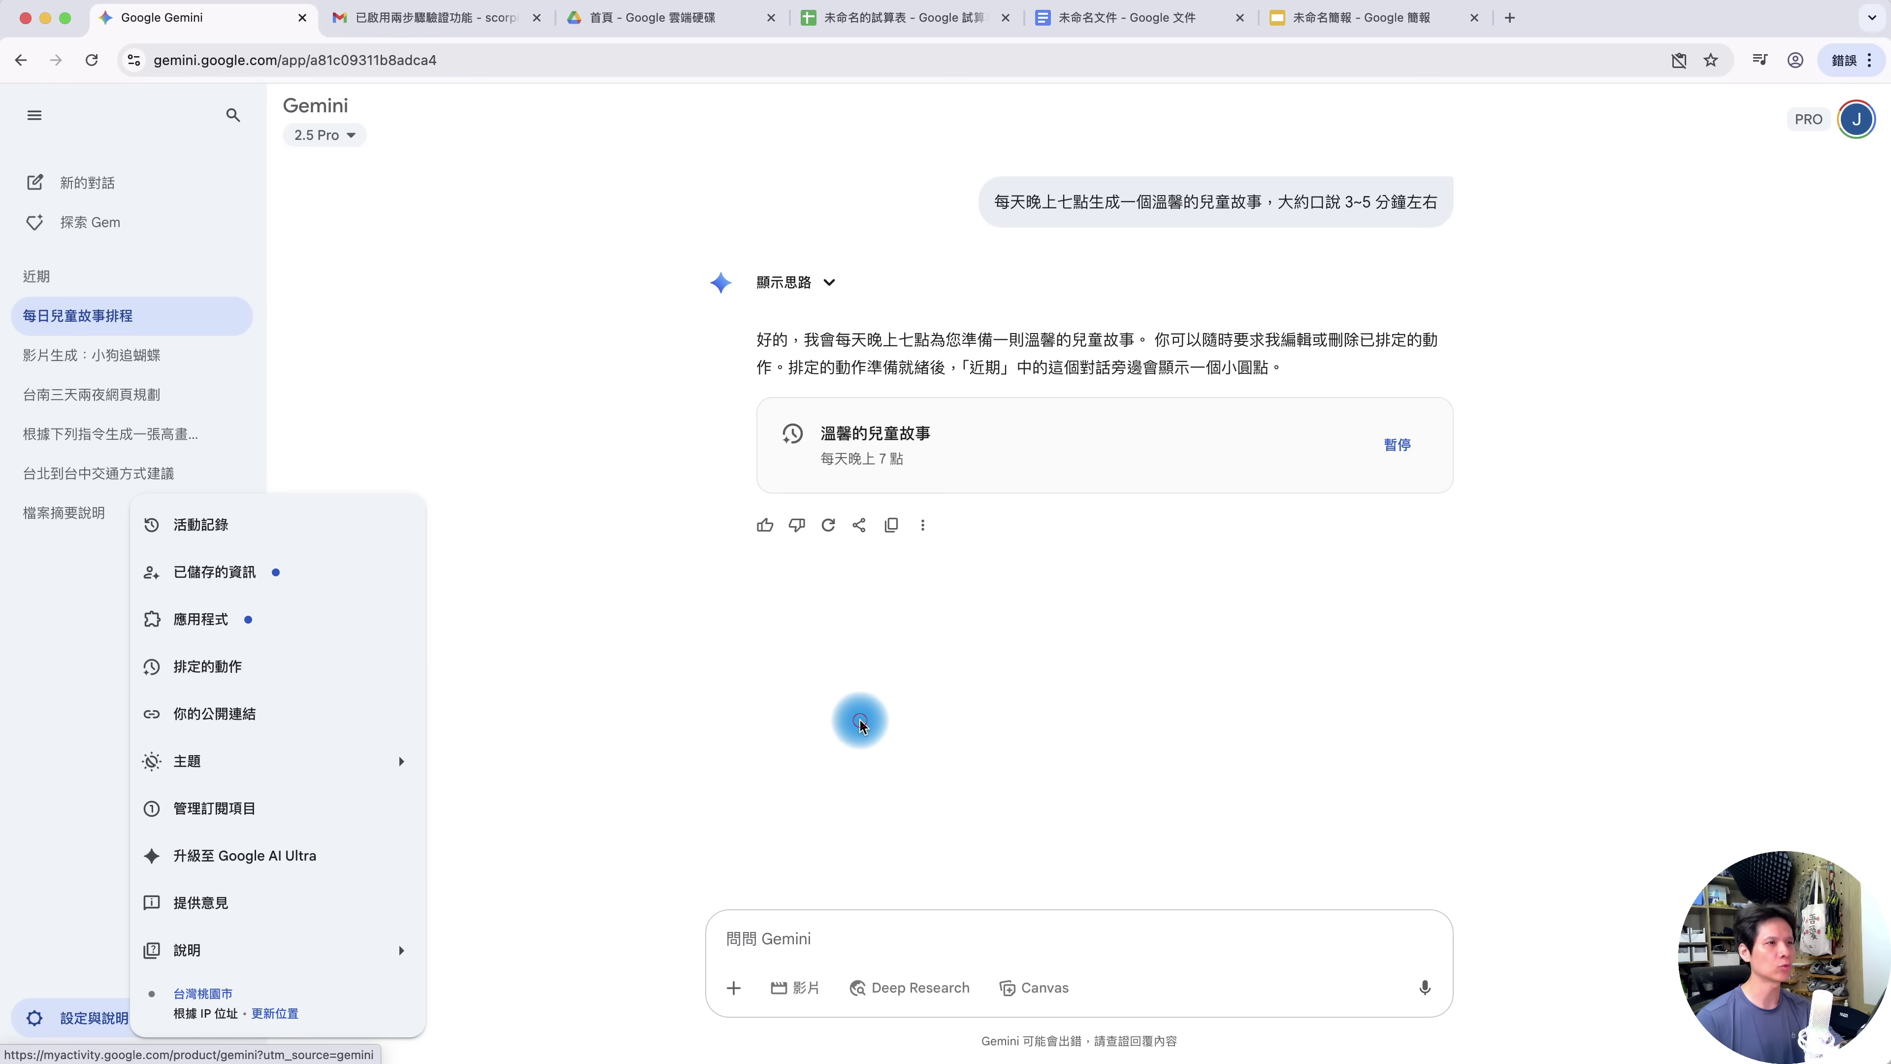
pyautogui.click(860, 734)
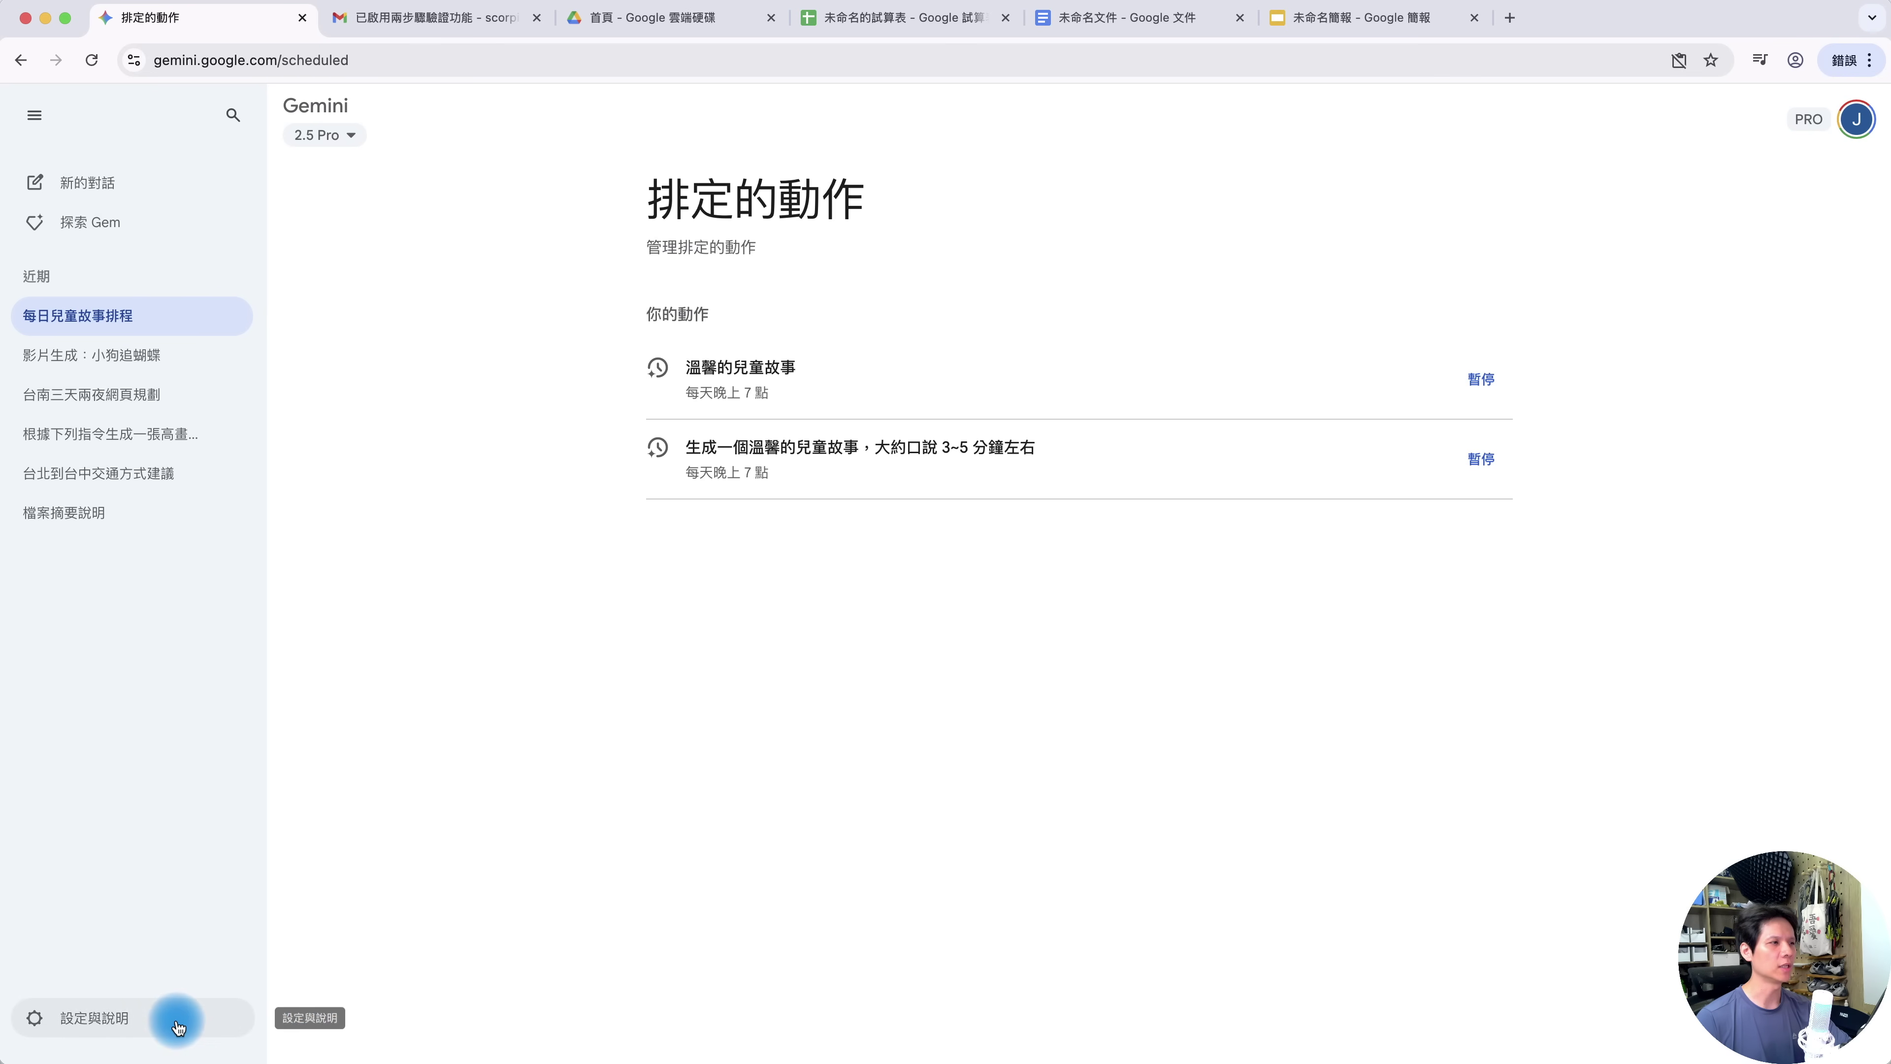
pyautogui.click(147, 1015)
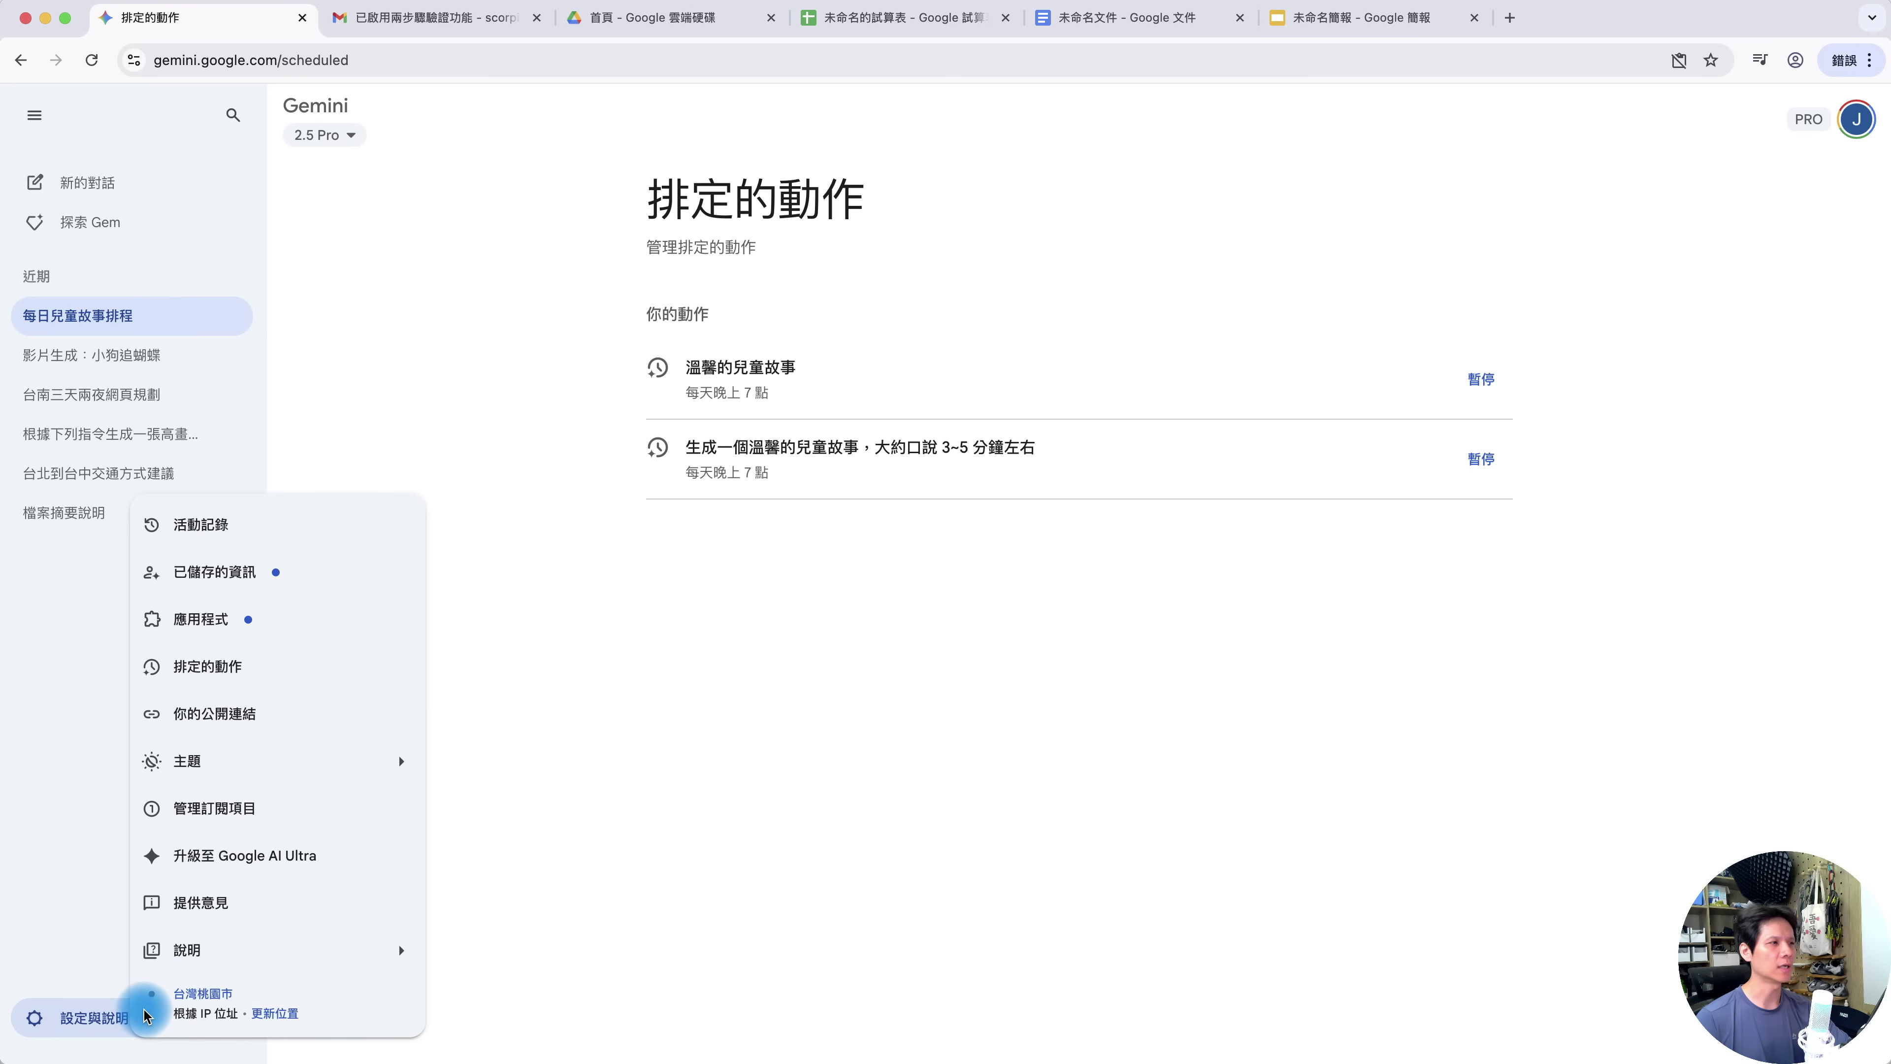
pyautogui.click(258, 663)
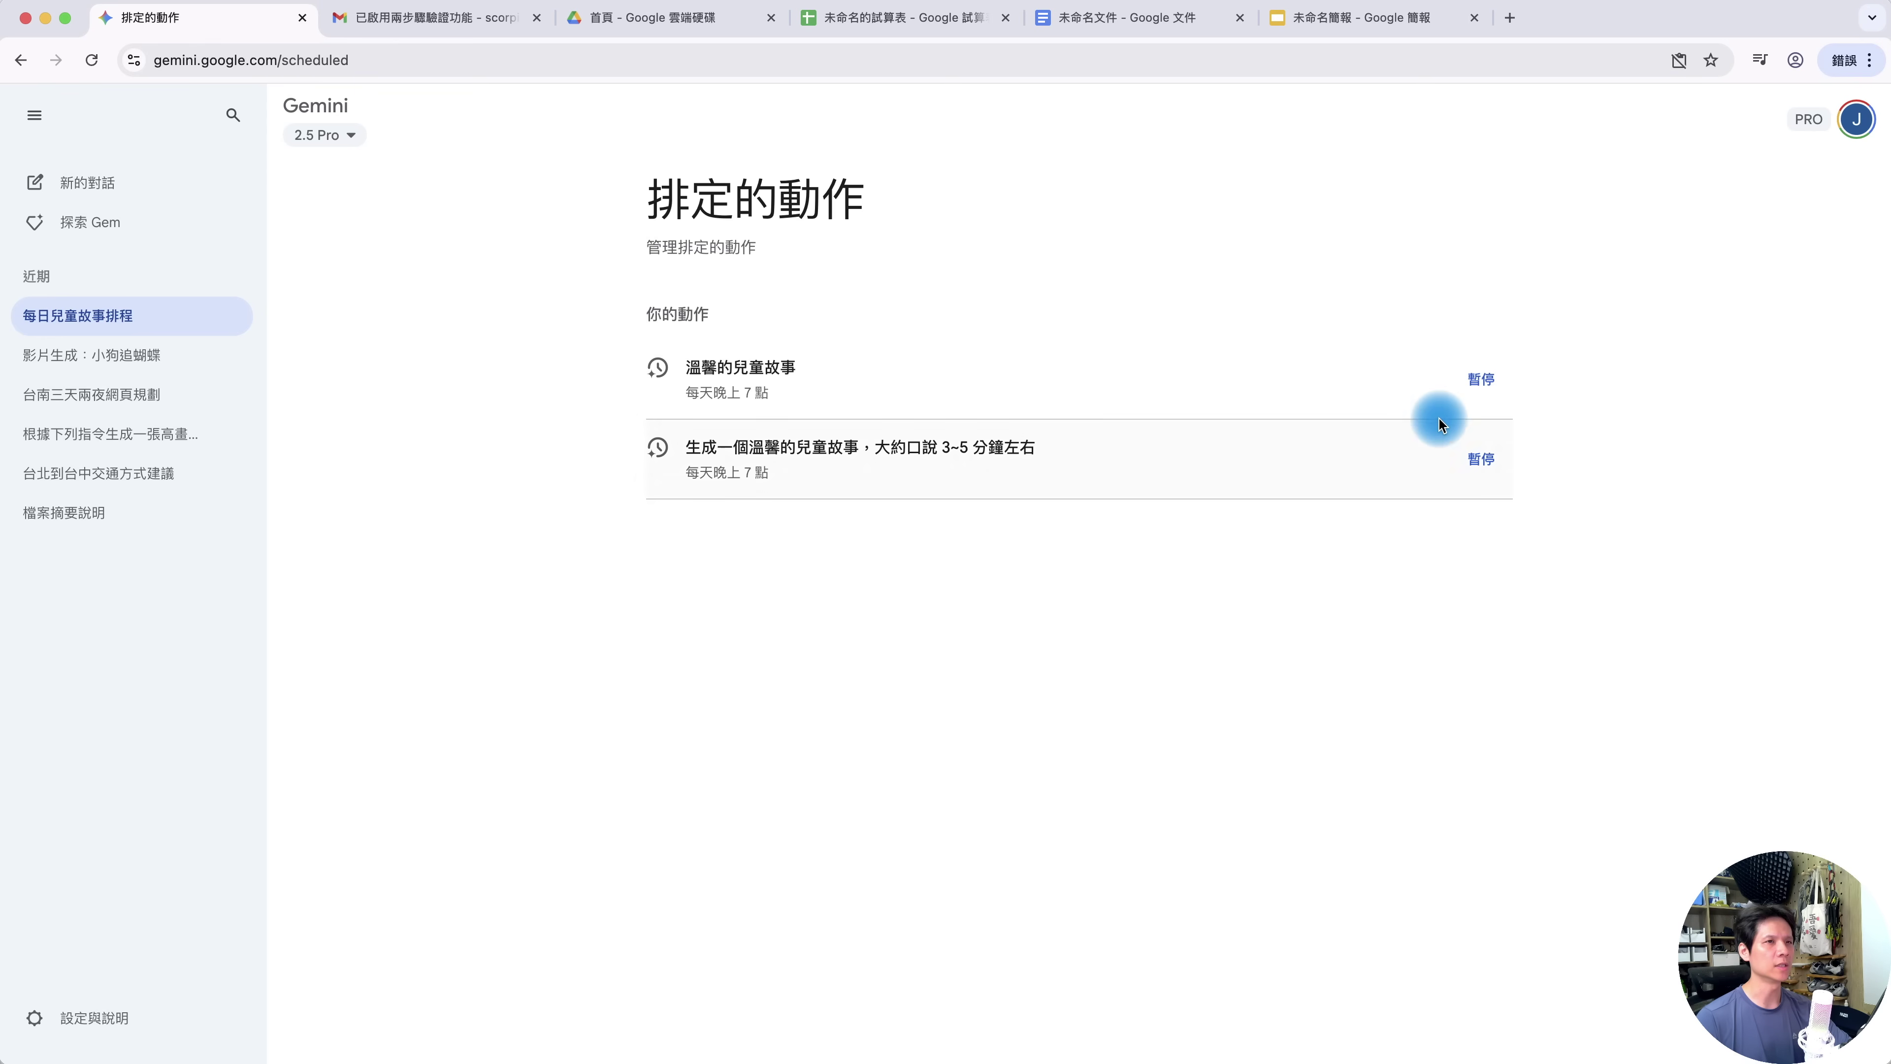
pyautogui.click(1478, 377)
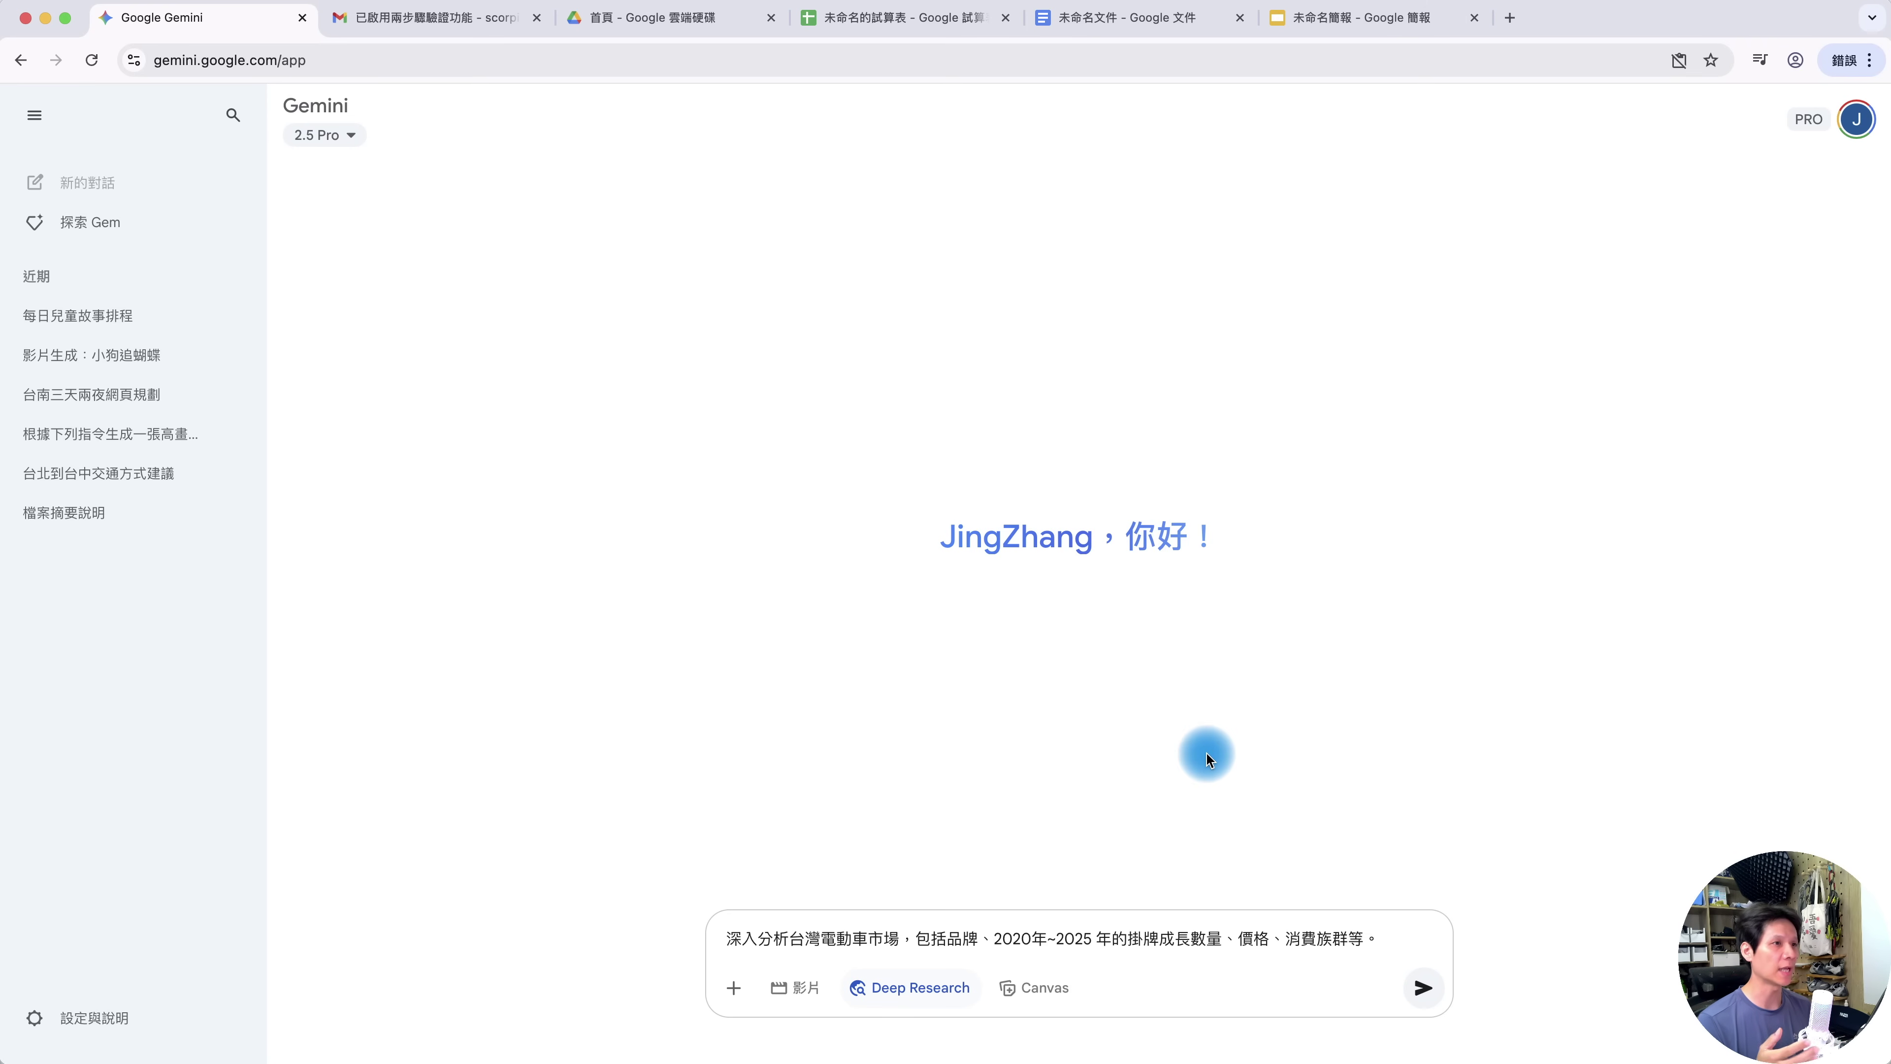
# Submit the Deep Research prompt 深入分析台灣電動車市場，包括品牌、2020年~2025 年的掛牌成長數量、價格、消費族群等。, start the research and expand its plan
pyautogui.click(1169, 938)
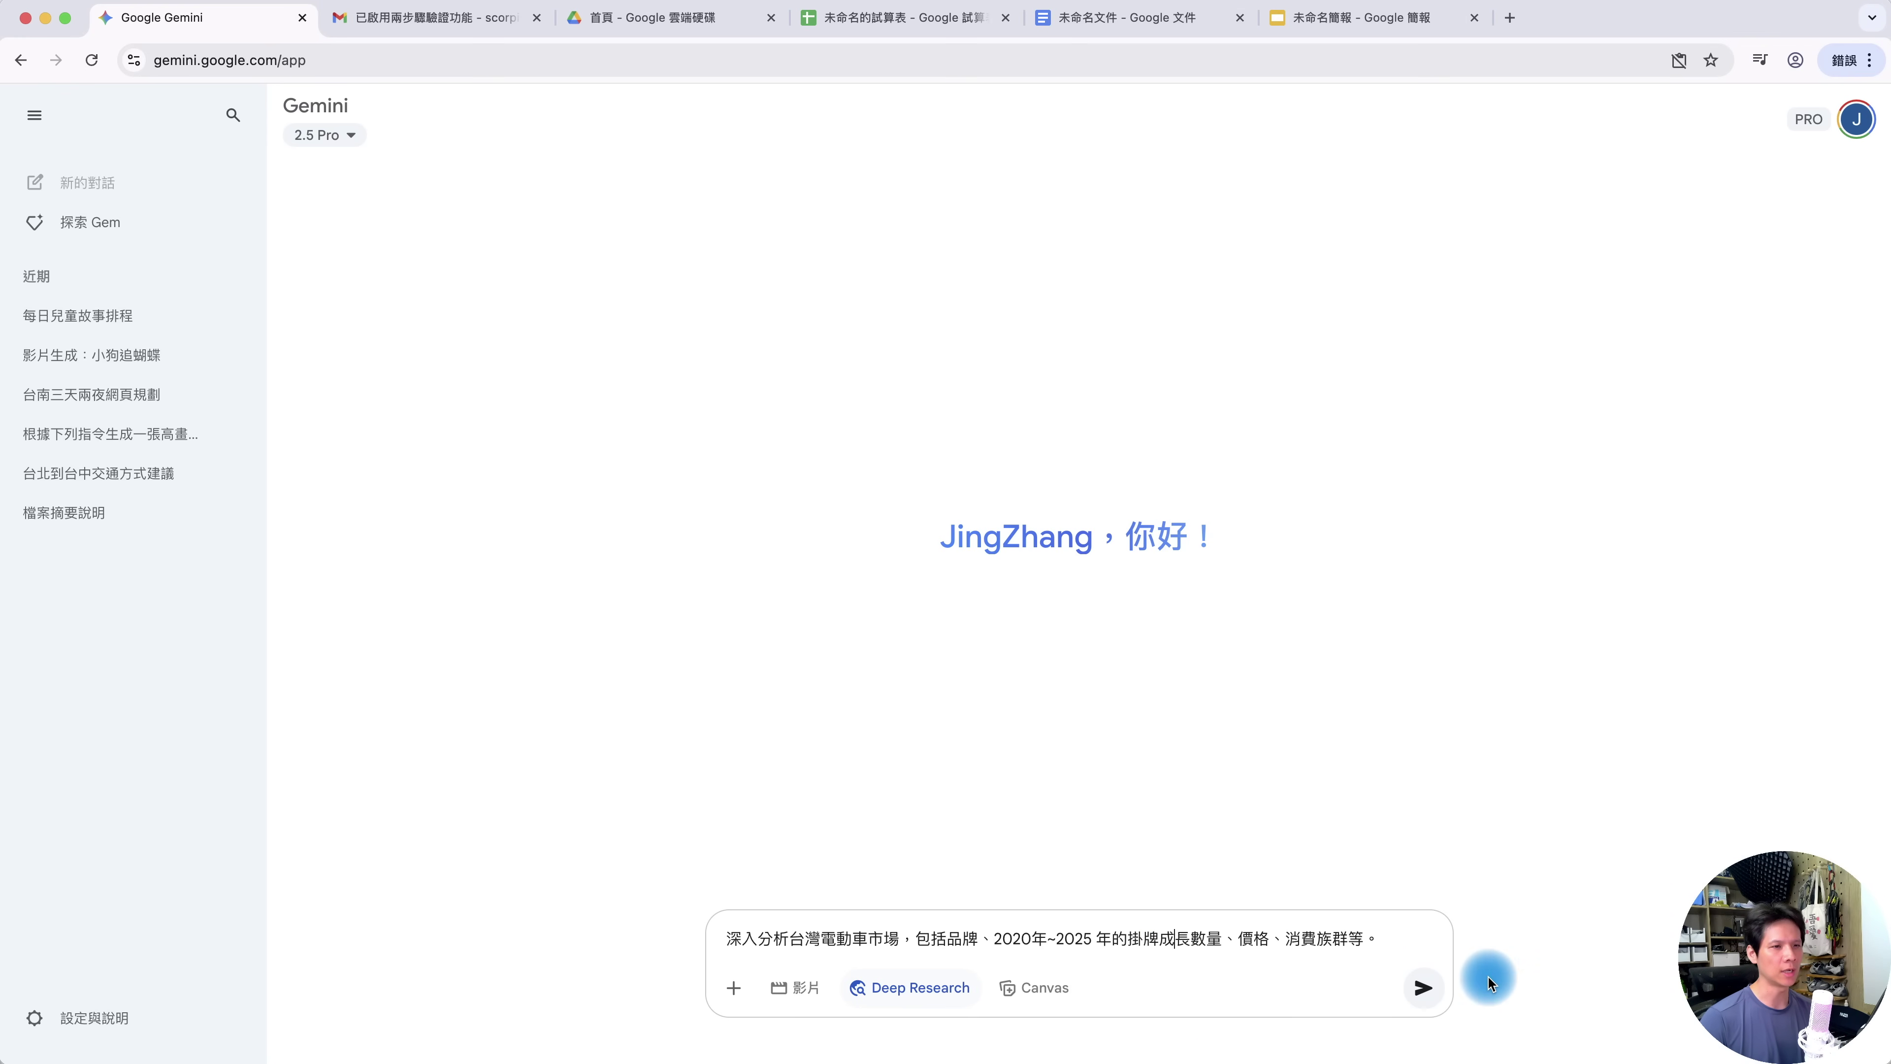
pyautogui.click(1423, 987)
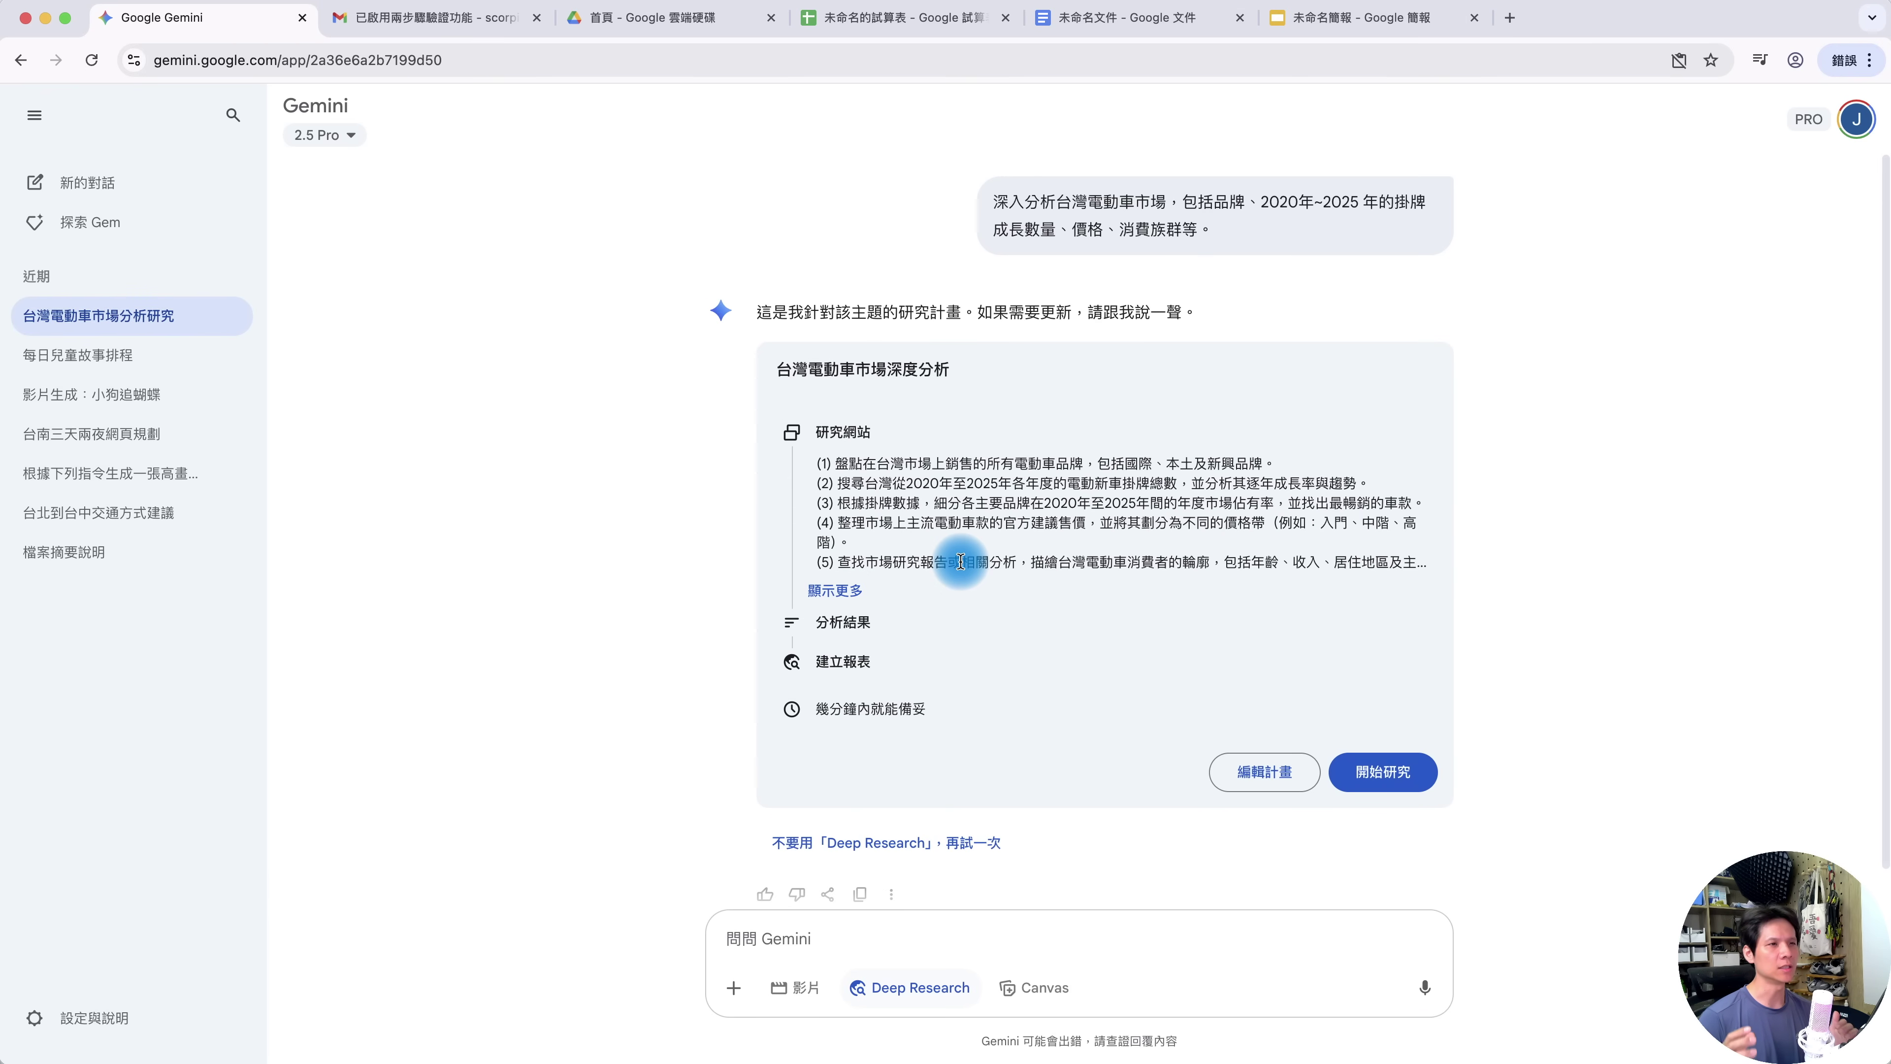
pyautogui.click(1383, 772)
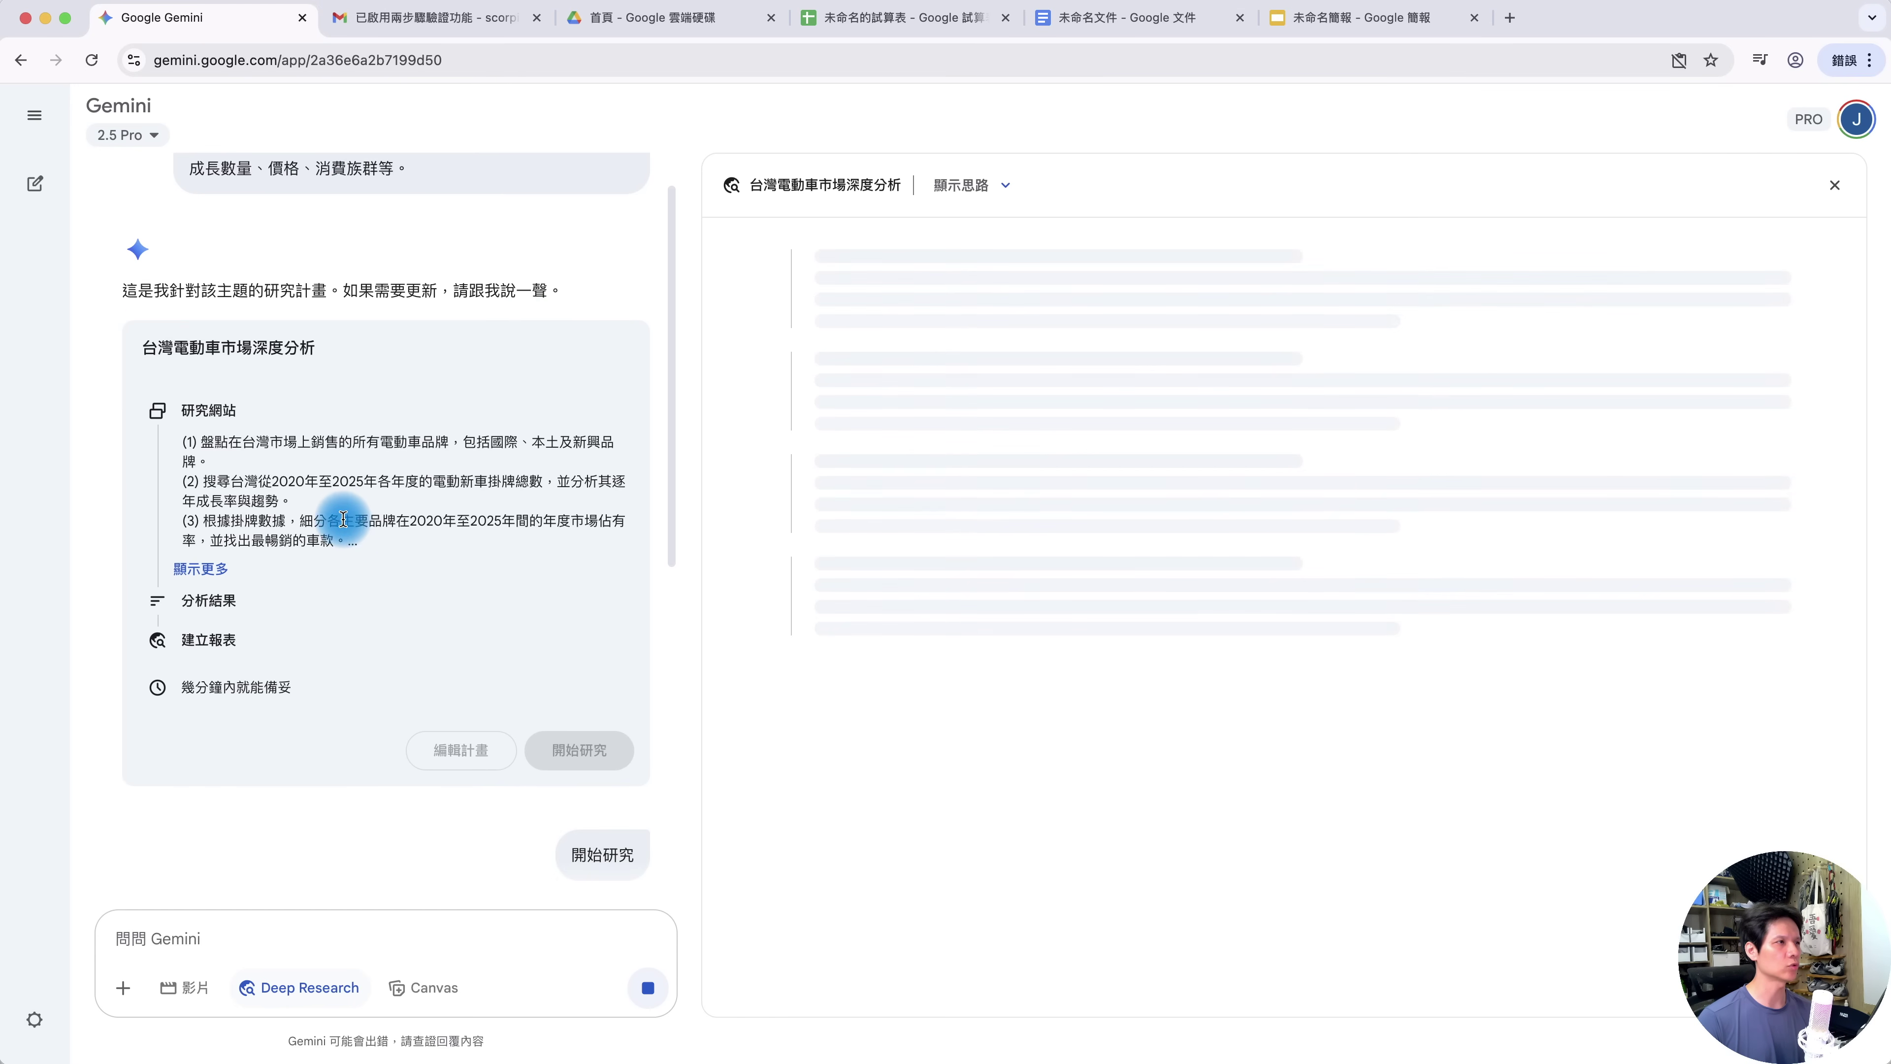
pyautogui.click(191, 571)
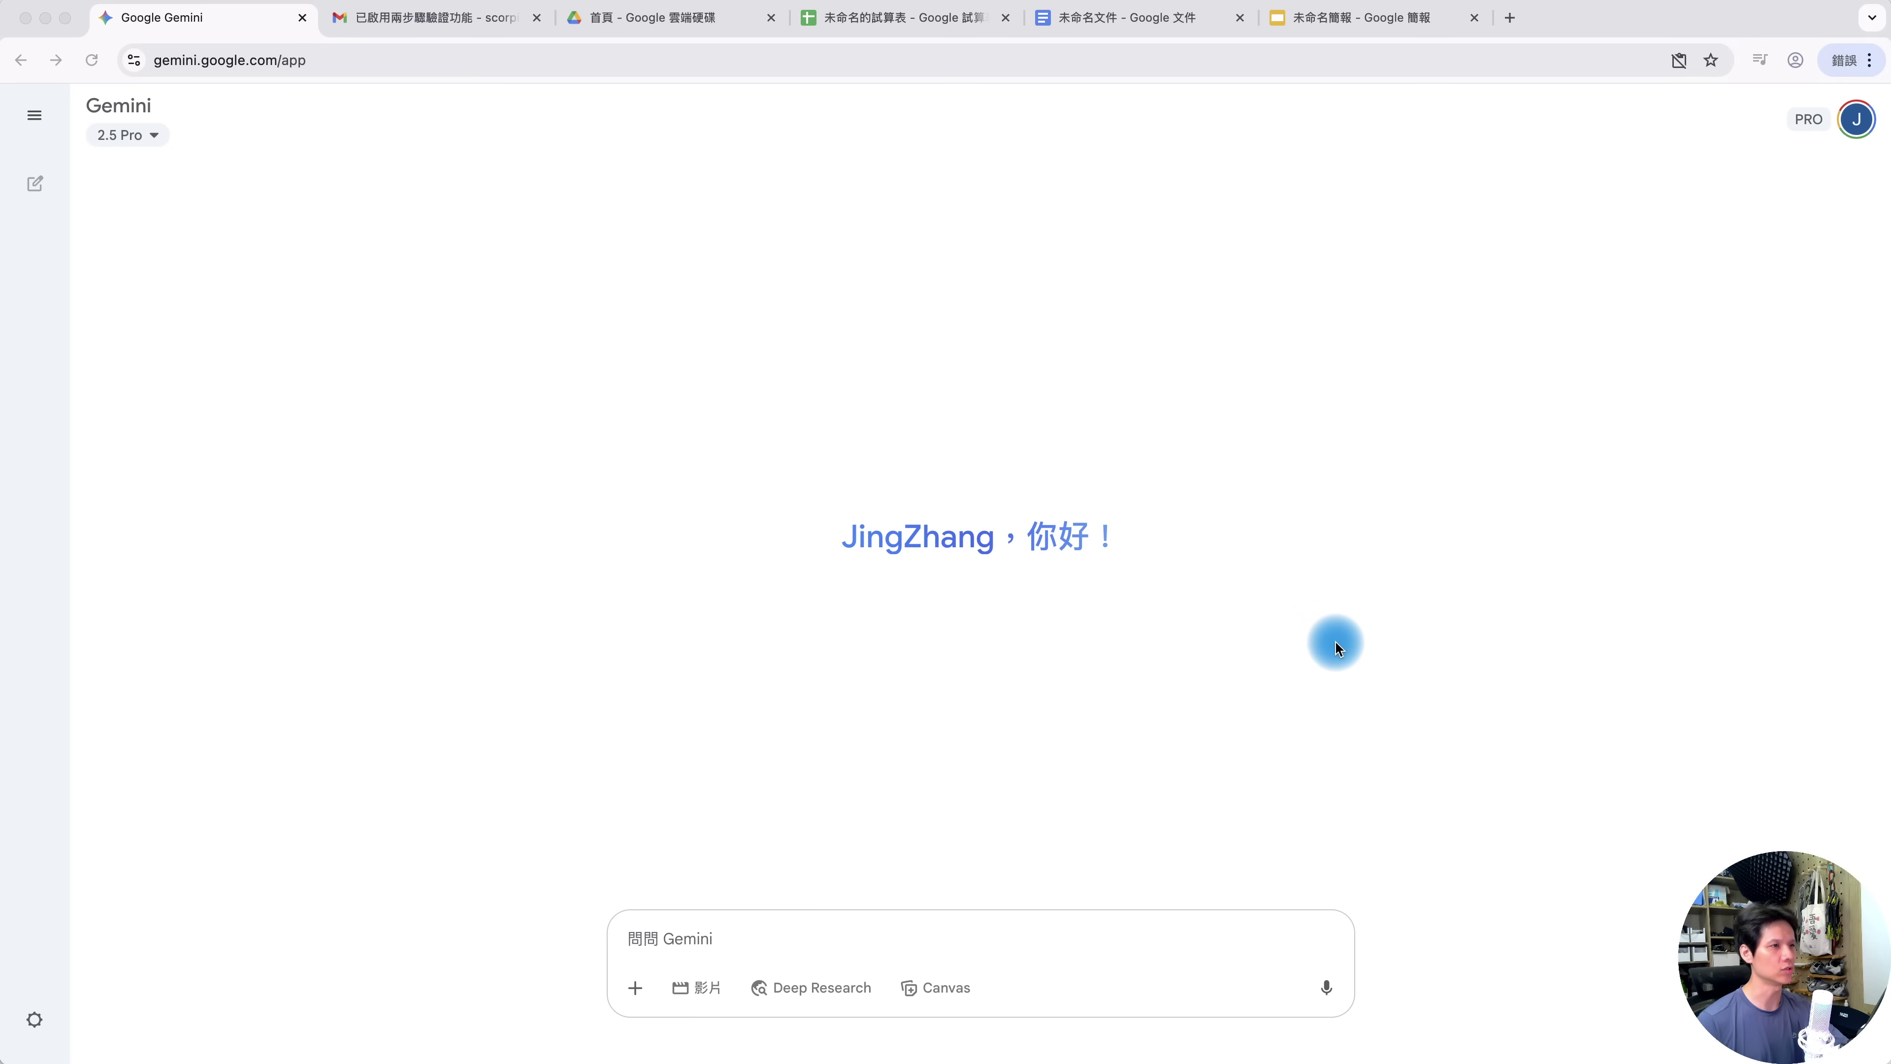
# Open the connected apps page (應用程式) from the Gemini settings and look through the available apps
pyautogui.click(1335, 645)
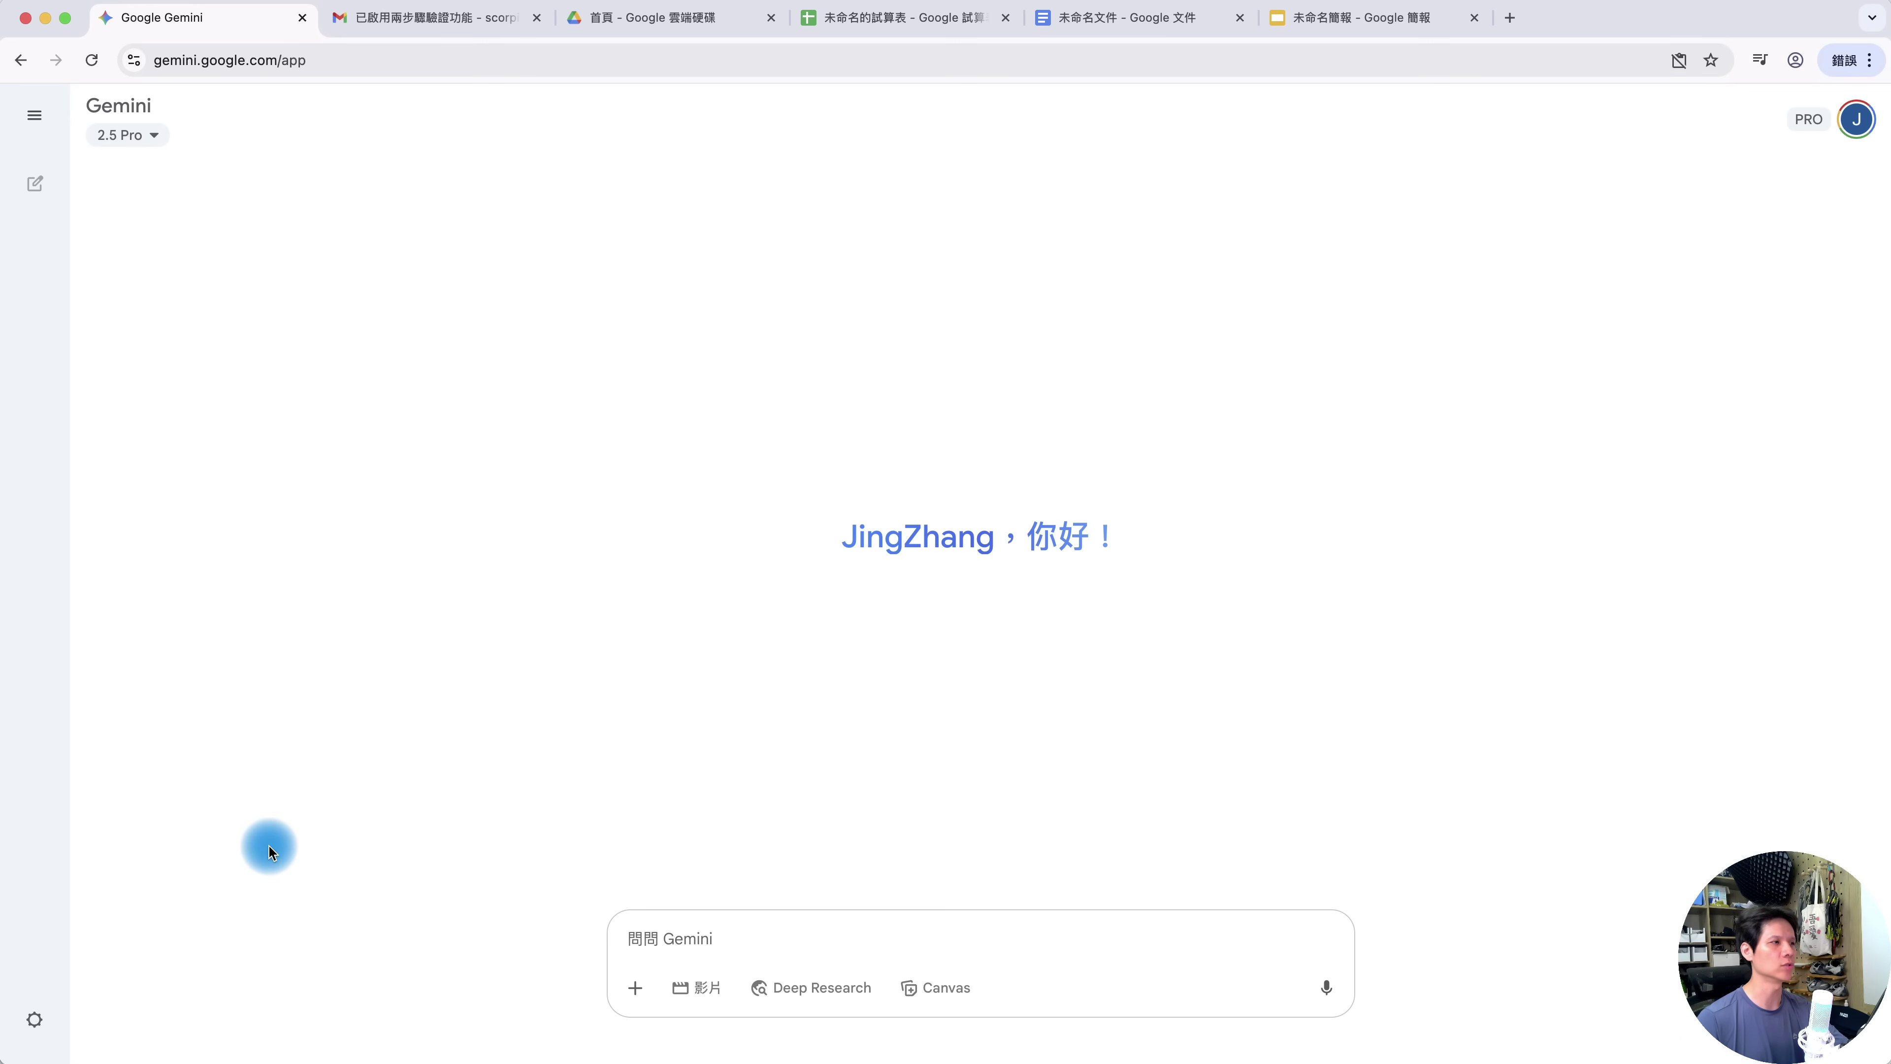
pyautogui.click(76, 1018)
pyautogui.moveTo(300, 736)
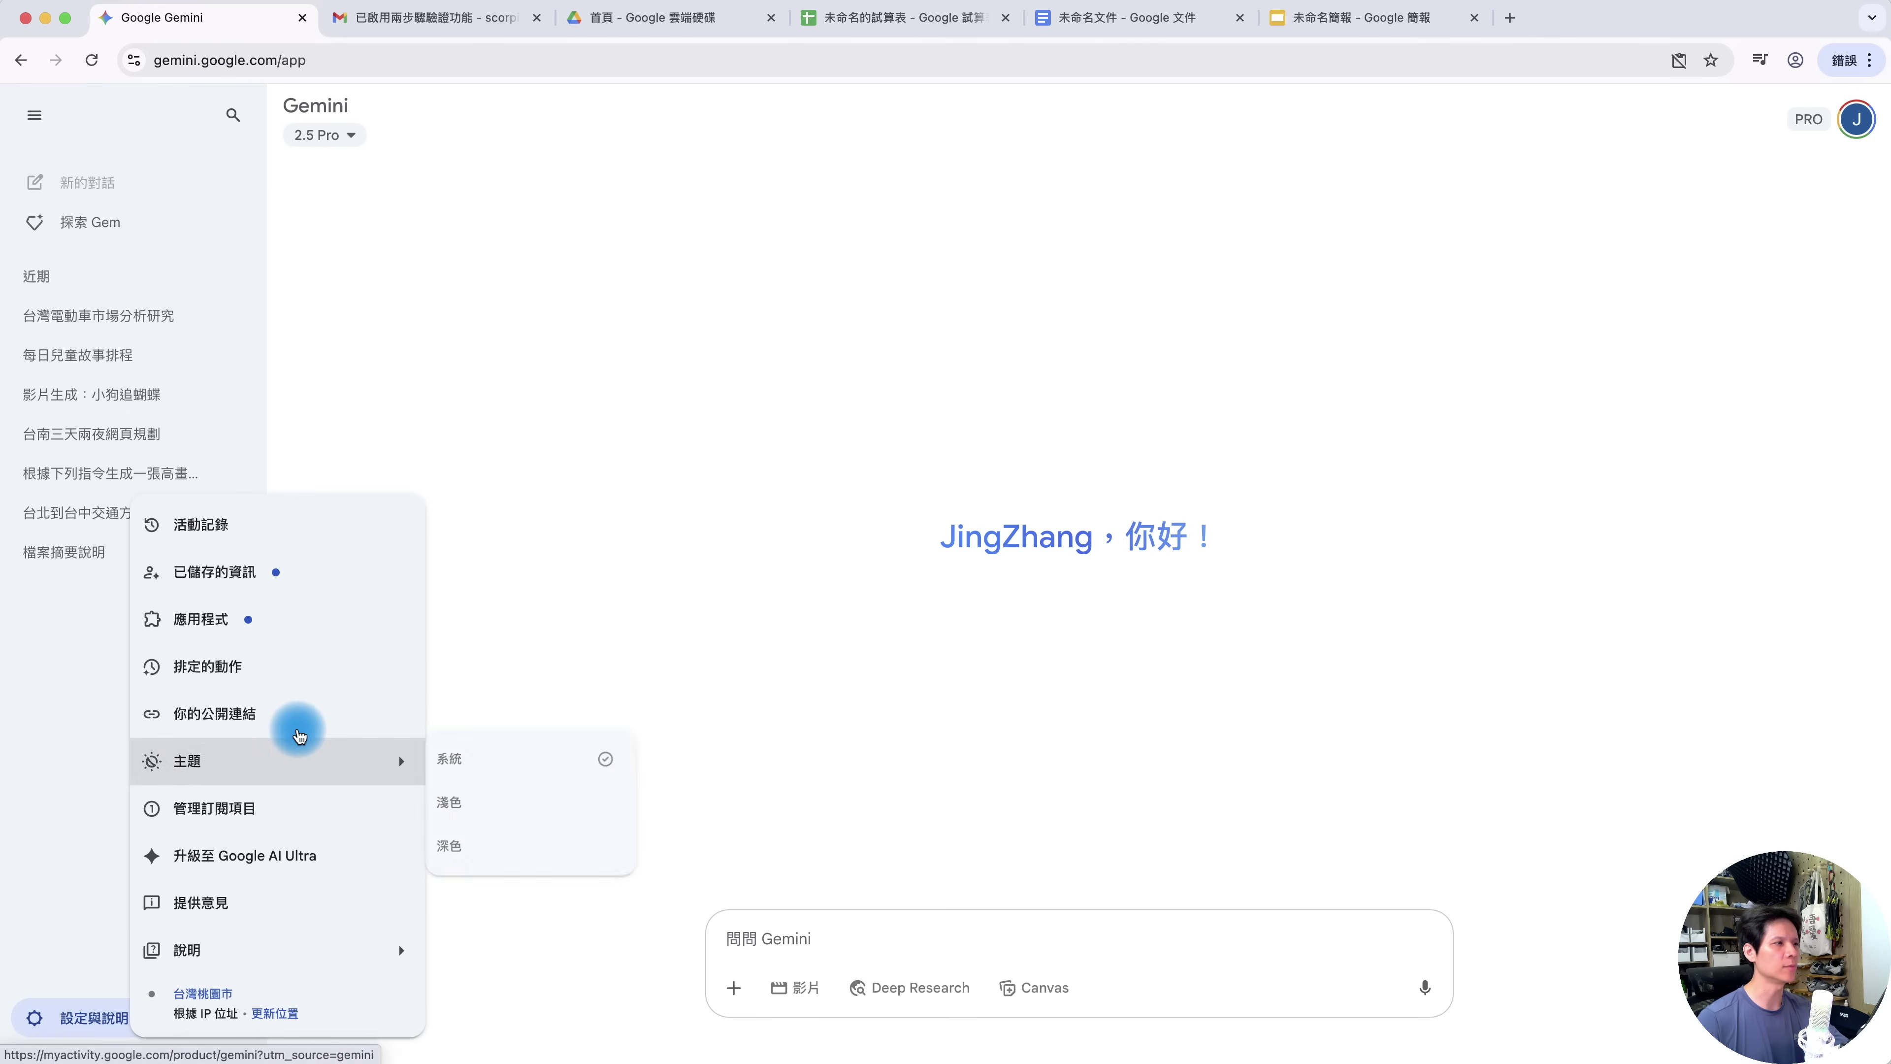
pyautogui.click(244, 621)
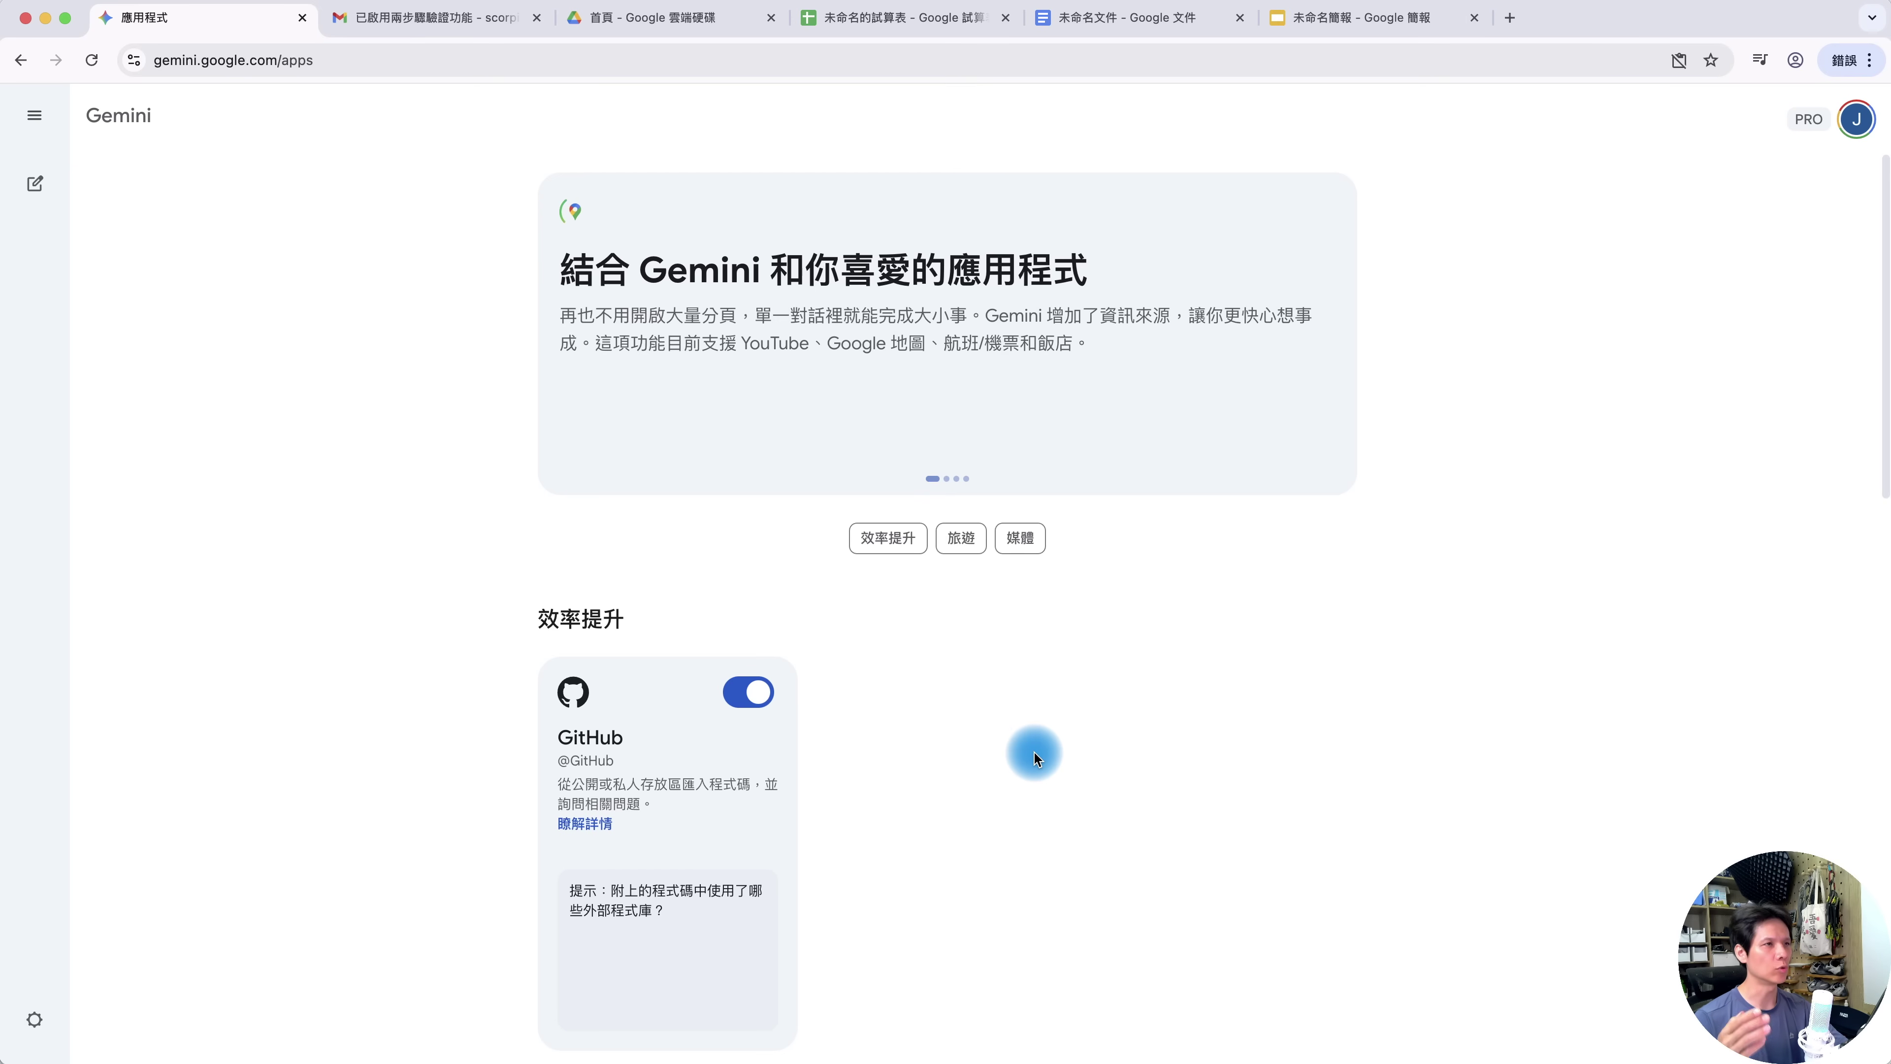
pyautogui.scroll(-1, 968, 774)
pyautogui.scroll(-3, 233, 592)
pyautogui.scroll(4, 885, 724)
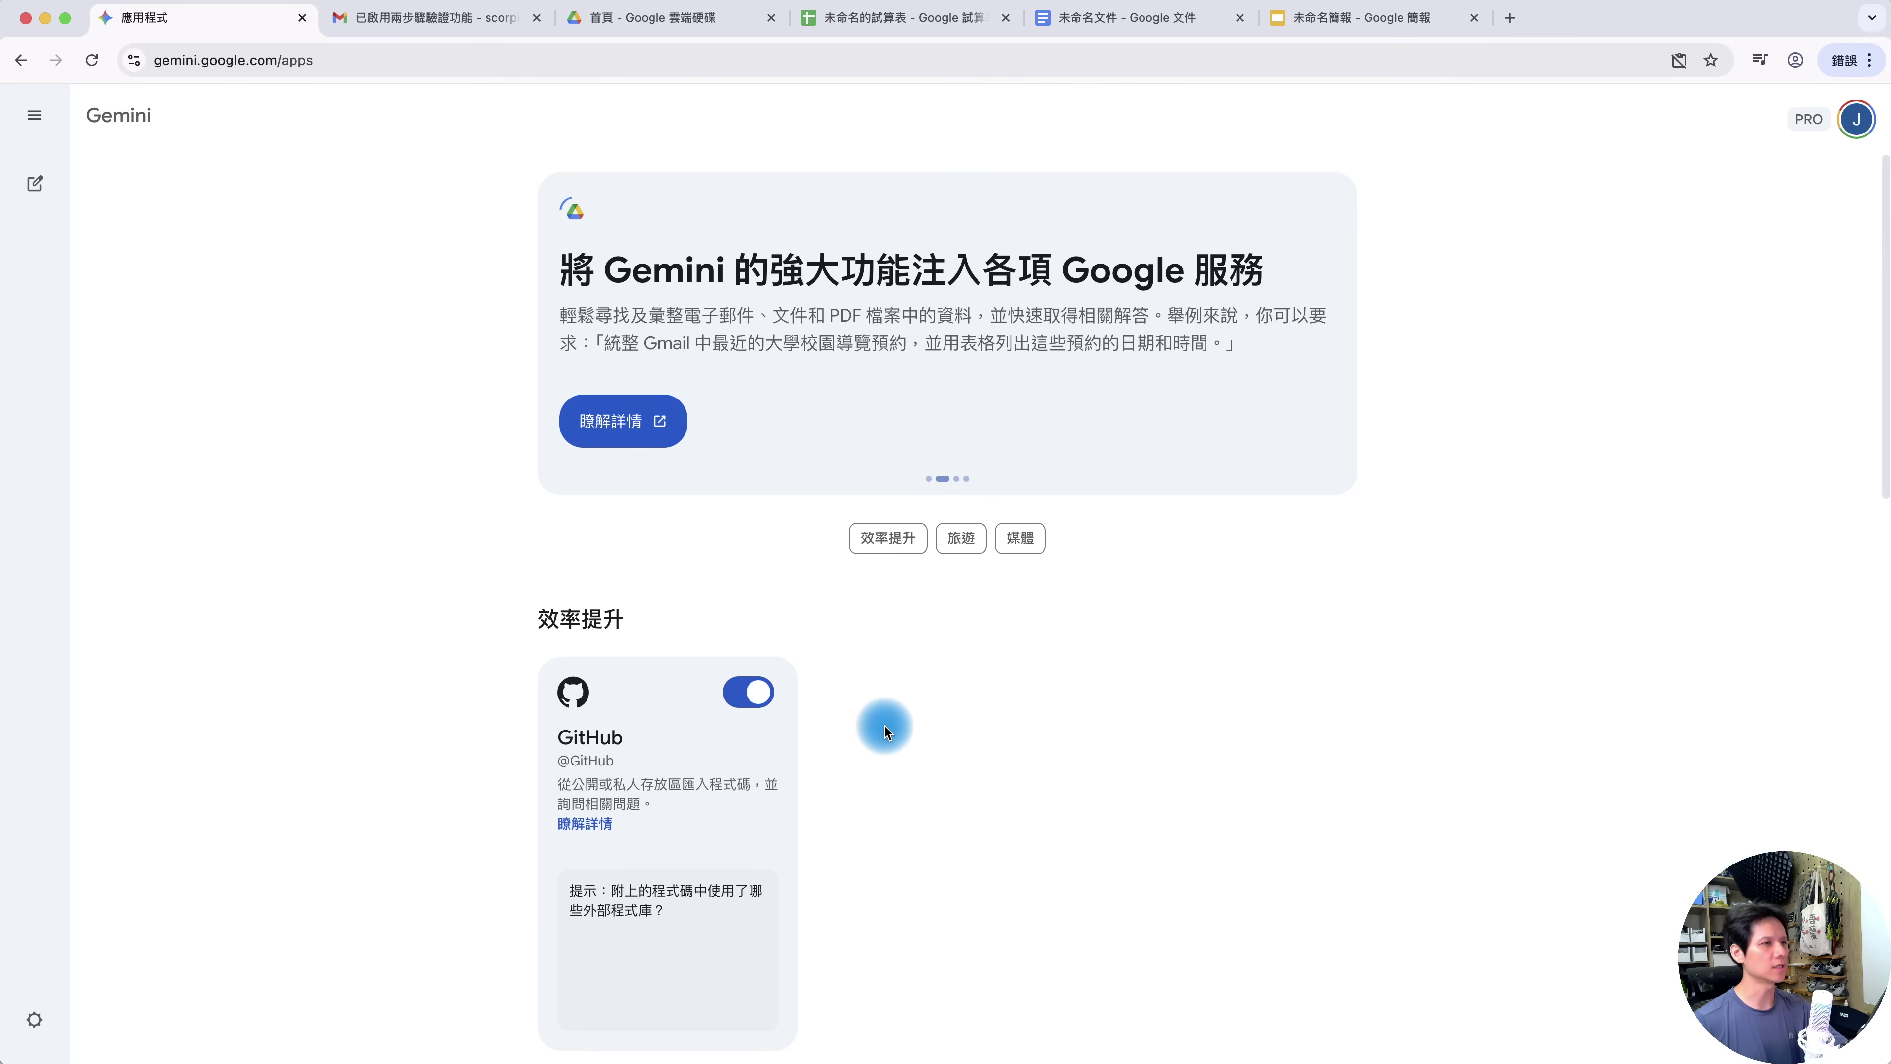
# Start a new chat and try to import code from the GitHub repository WordPress/wordpress-playground
pyautogui.click(35, 184)
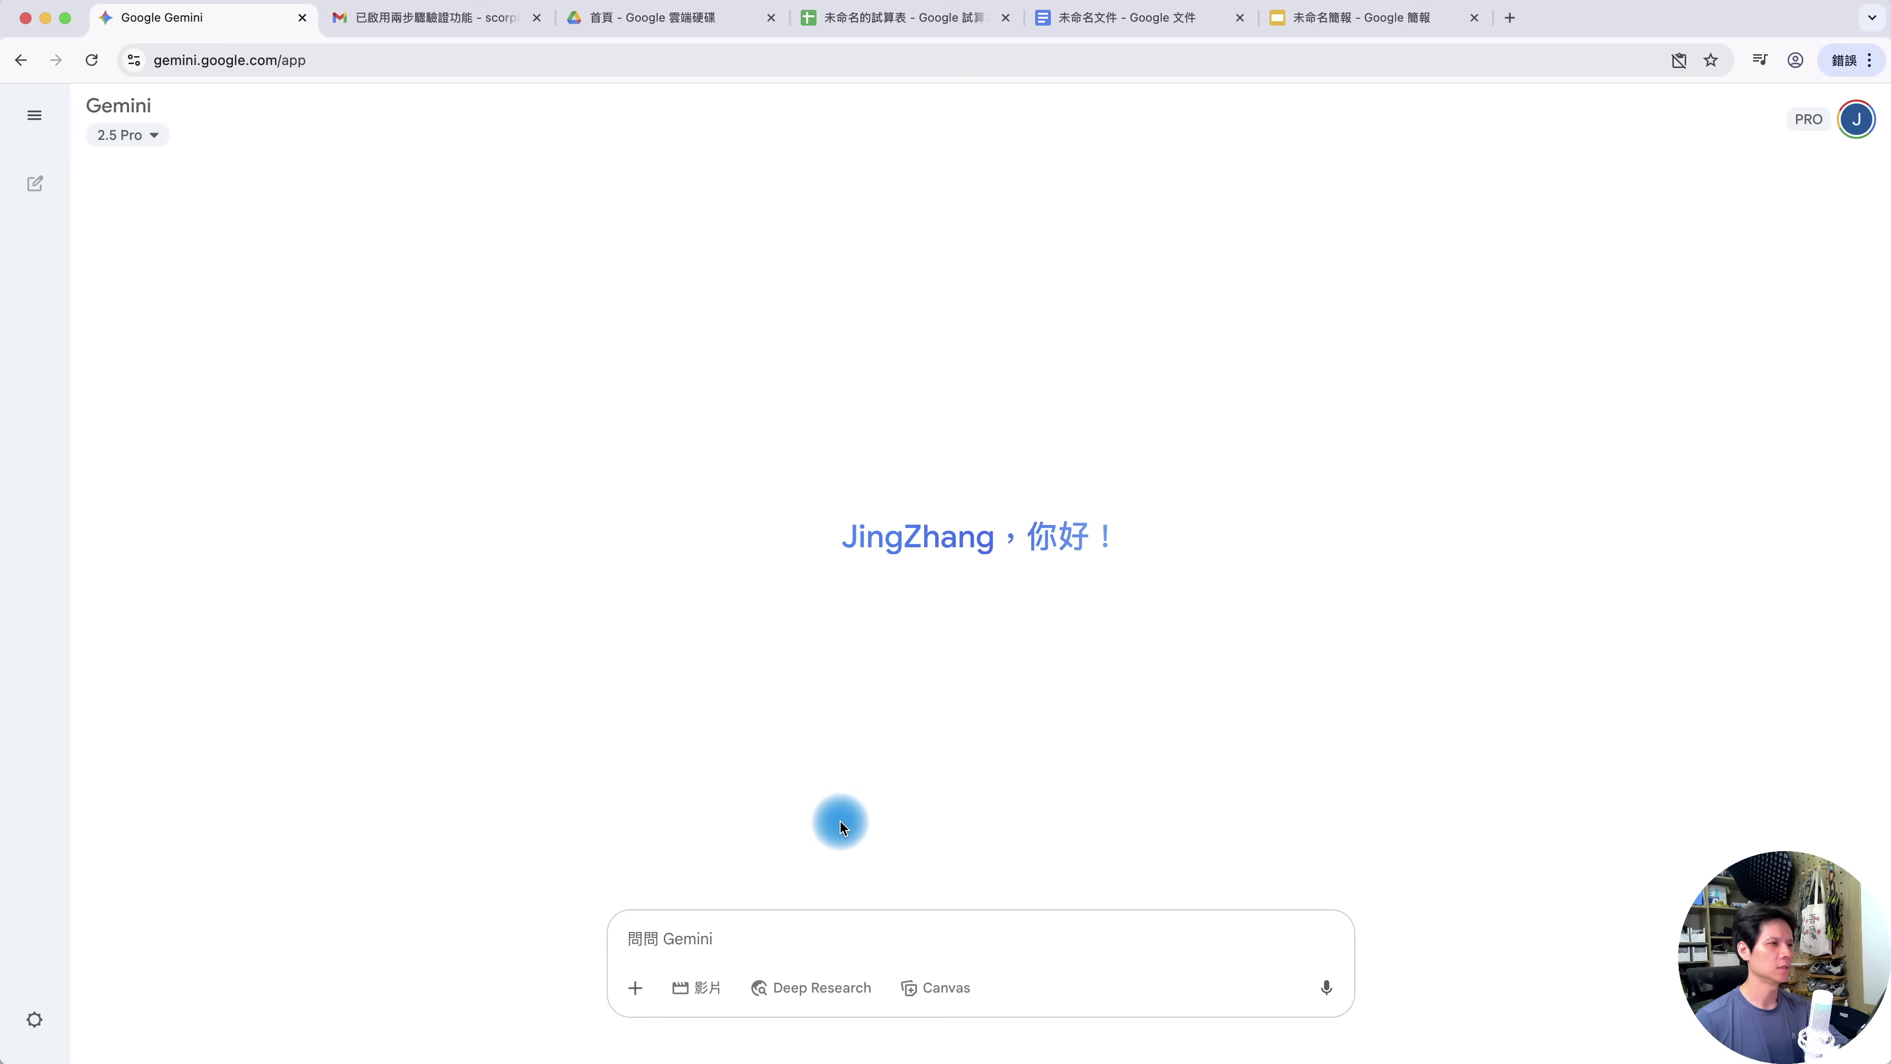
pyautogui.click(633, 991)
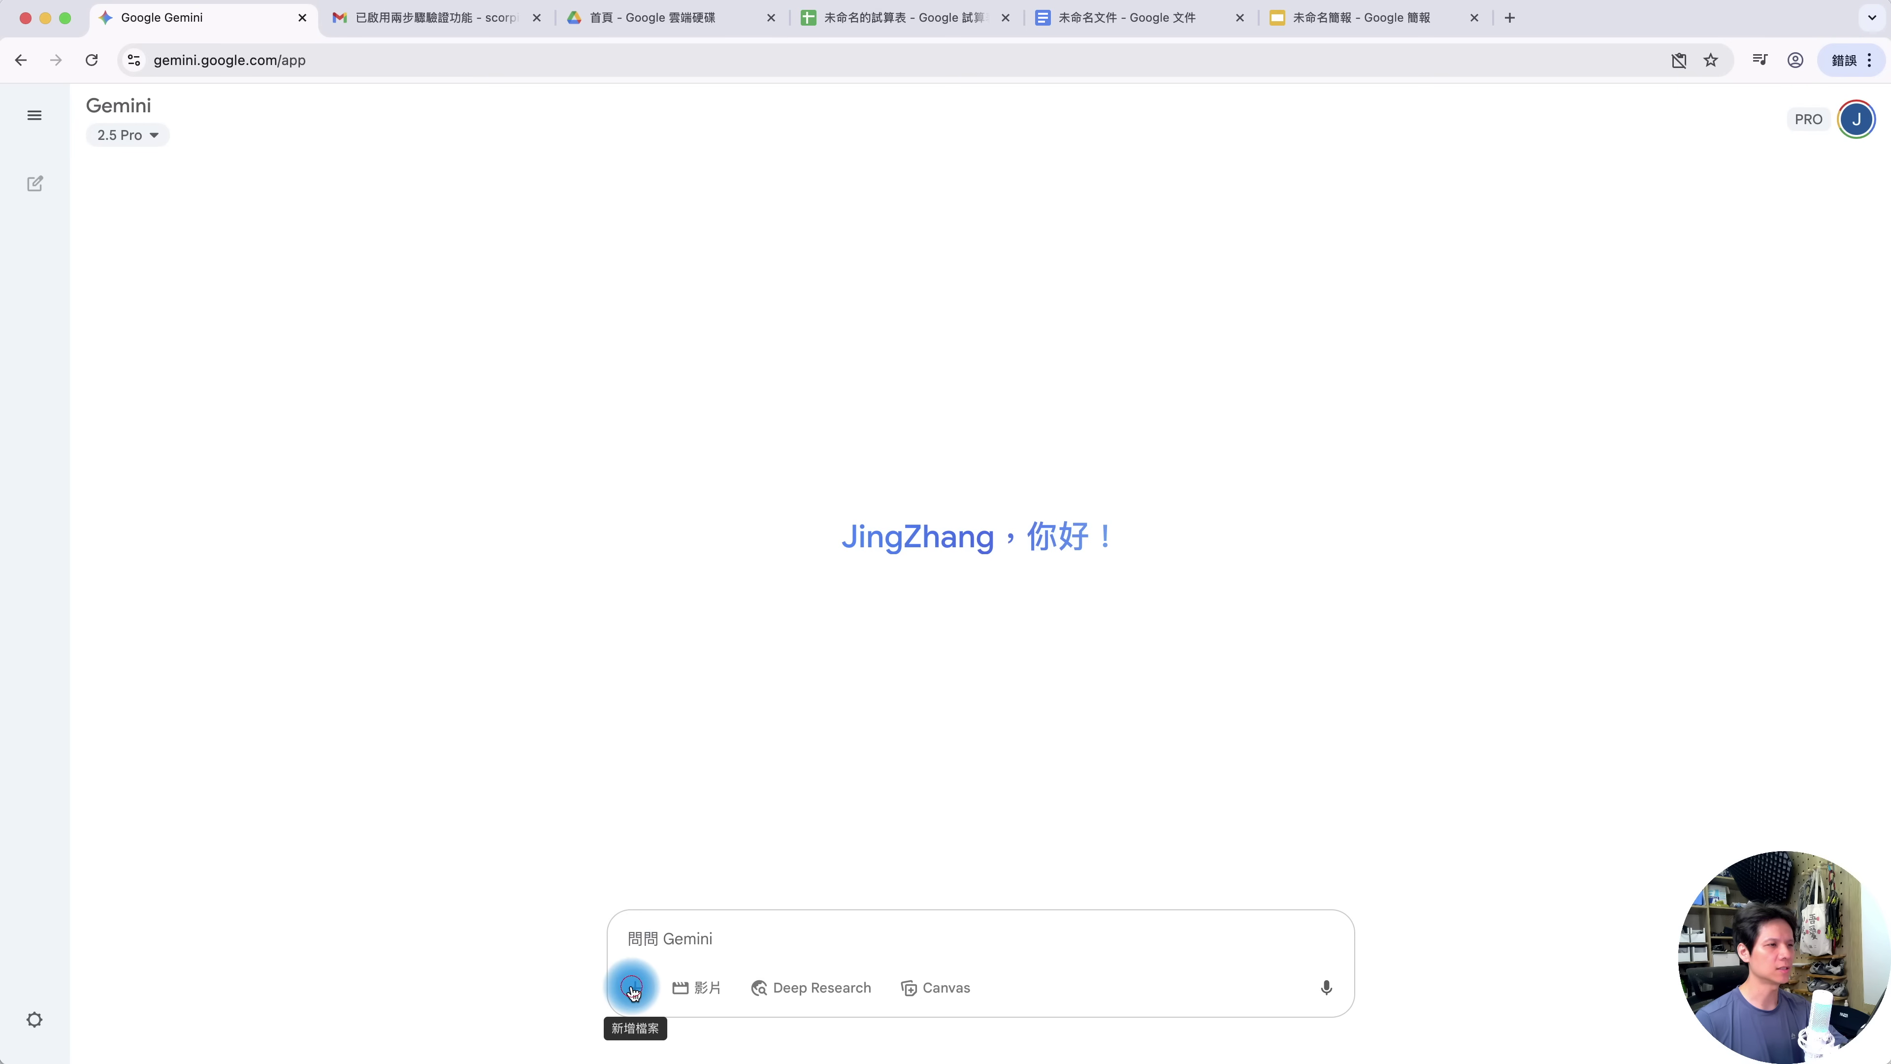
pyautogui.click(733, 928)
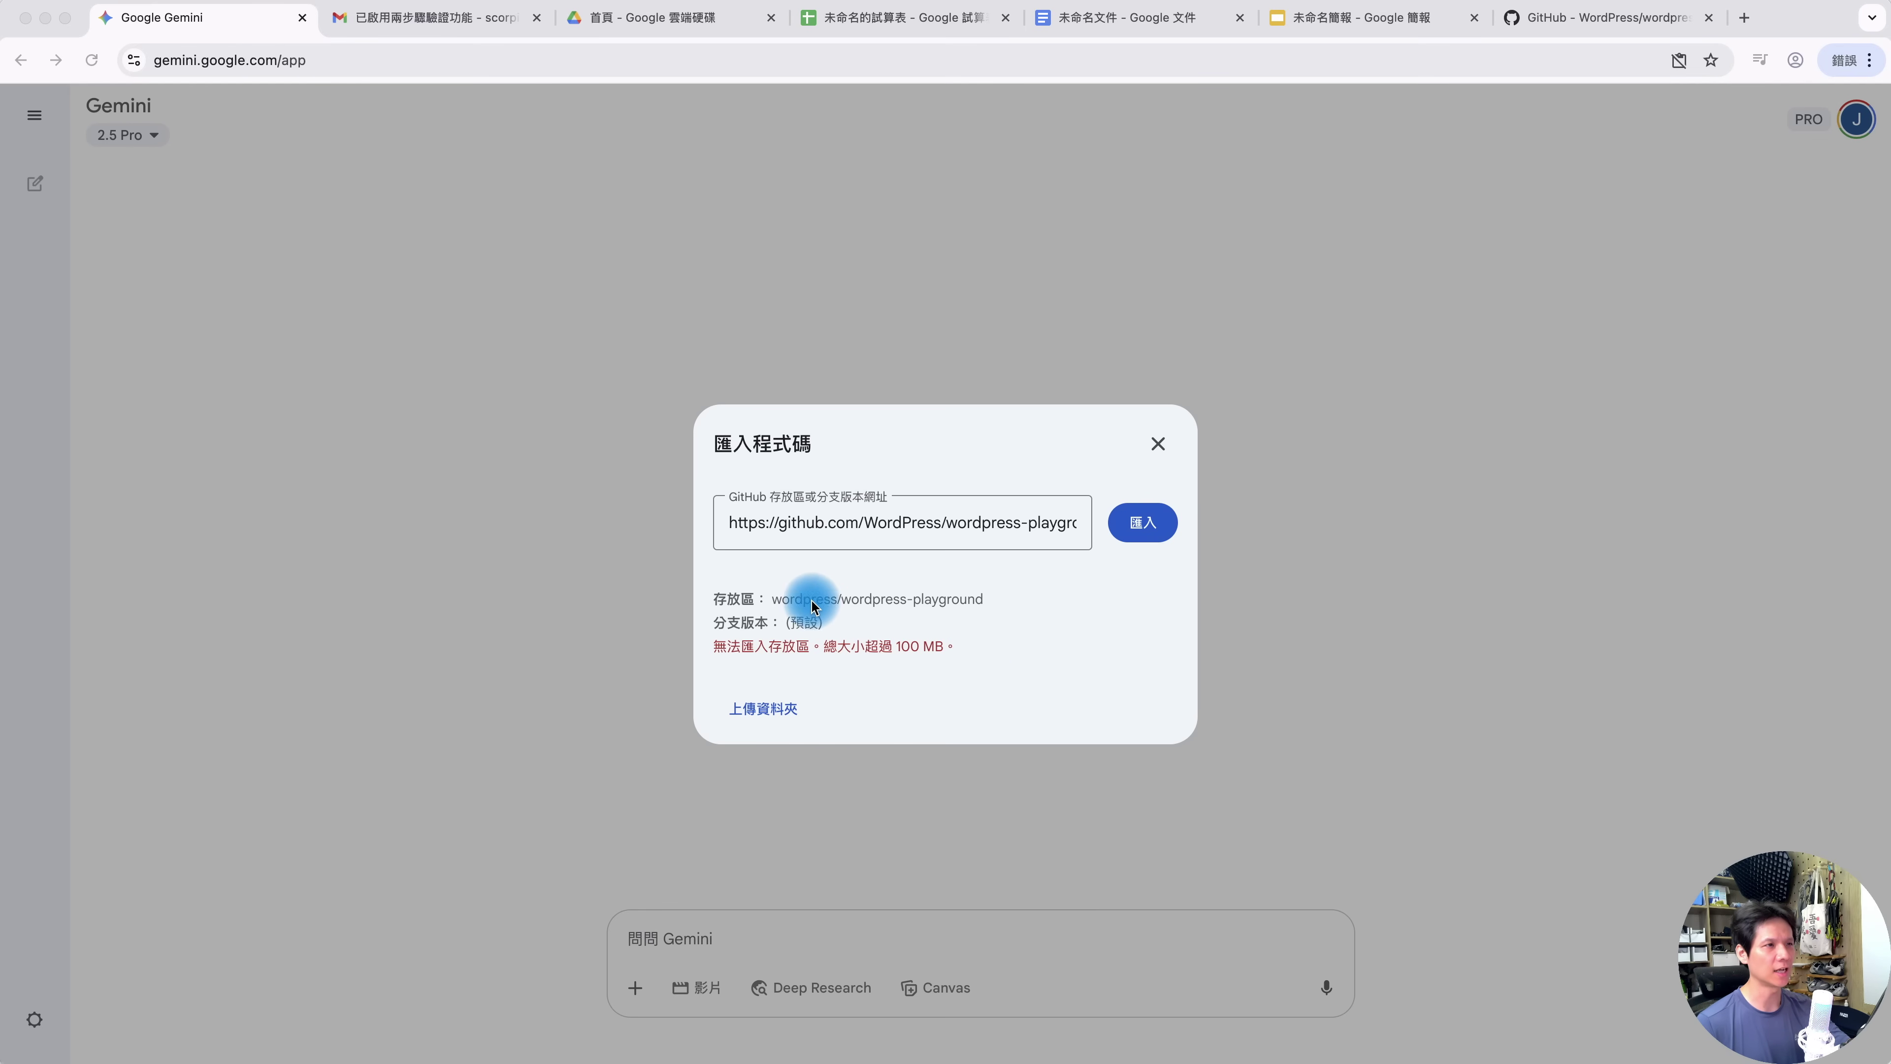
pyautogui.click(984, 531)
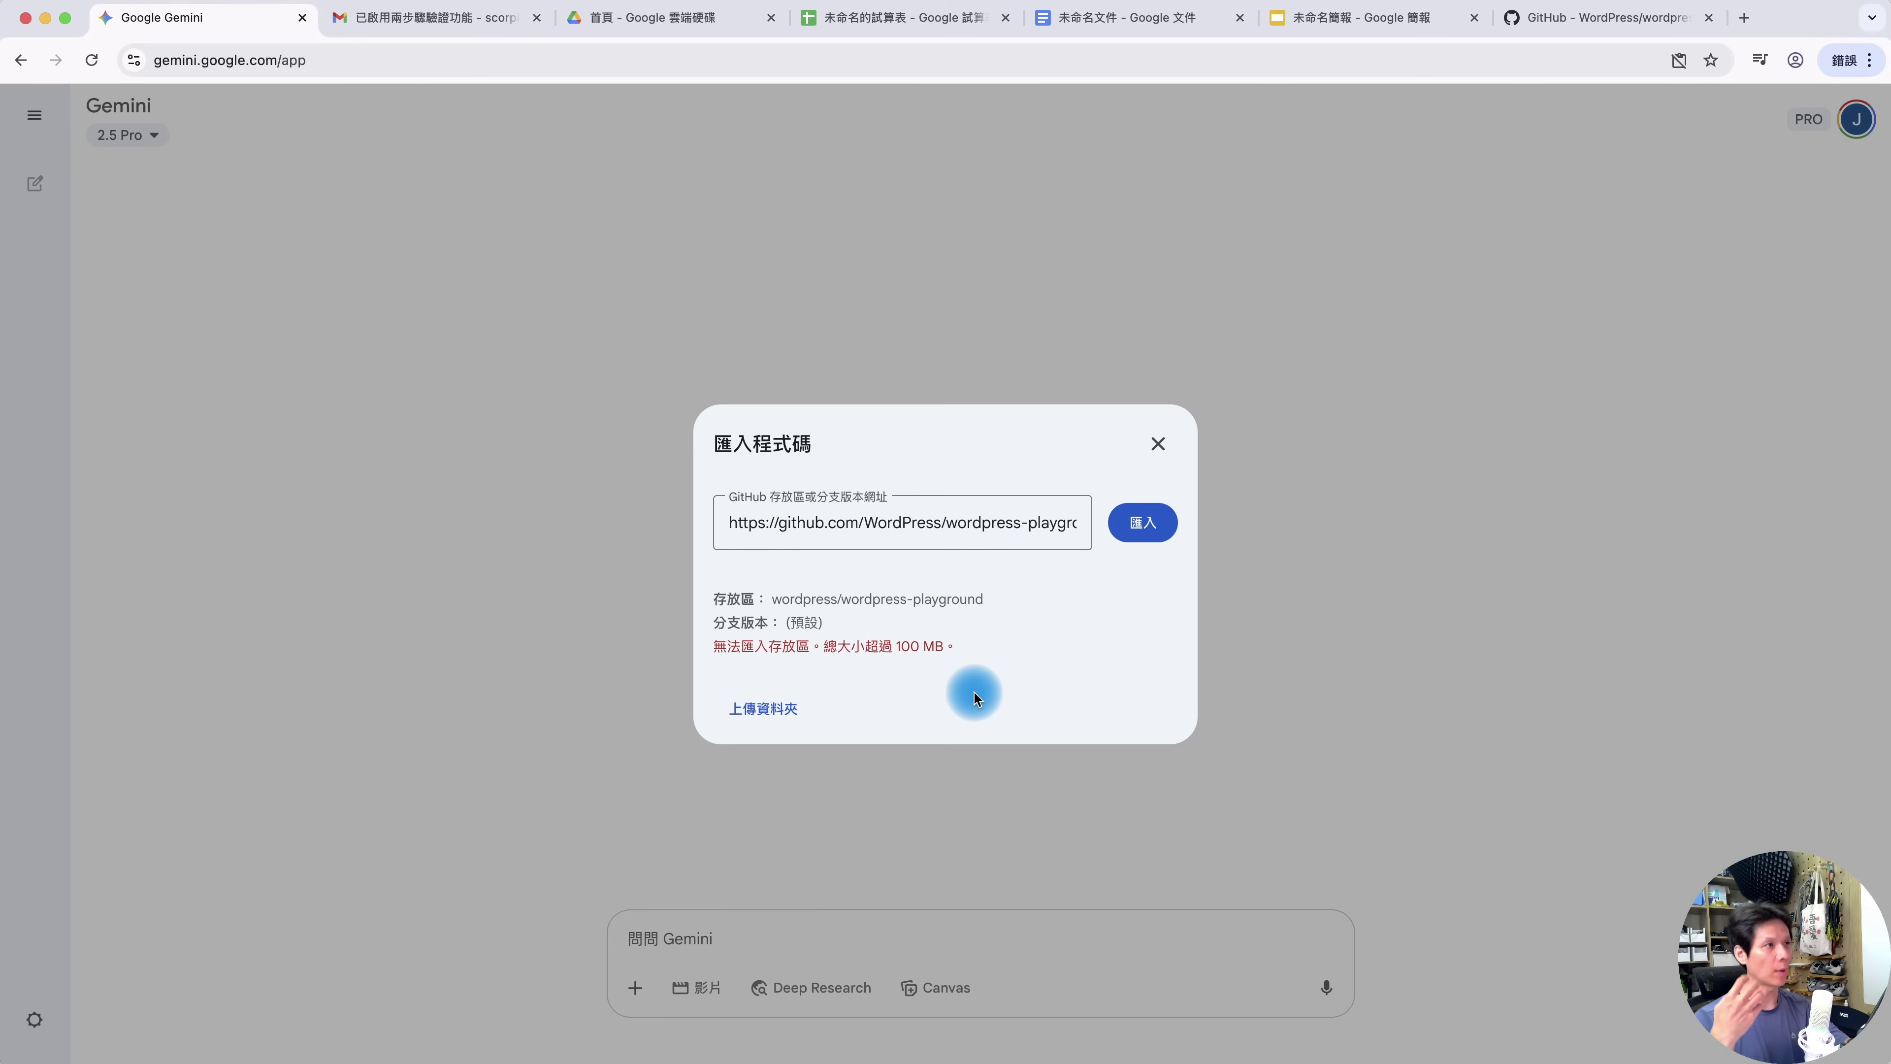
pyautogui.press('Escape')
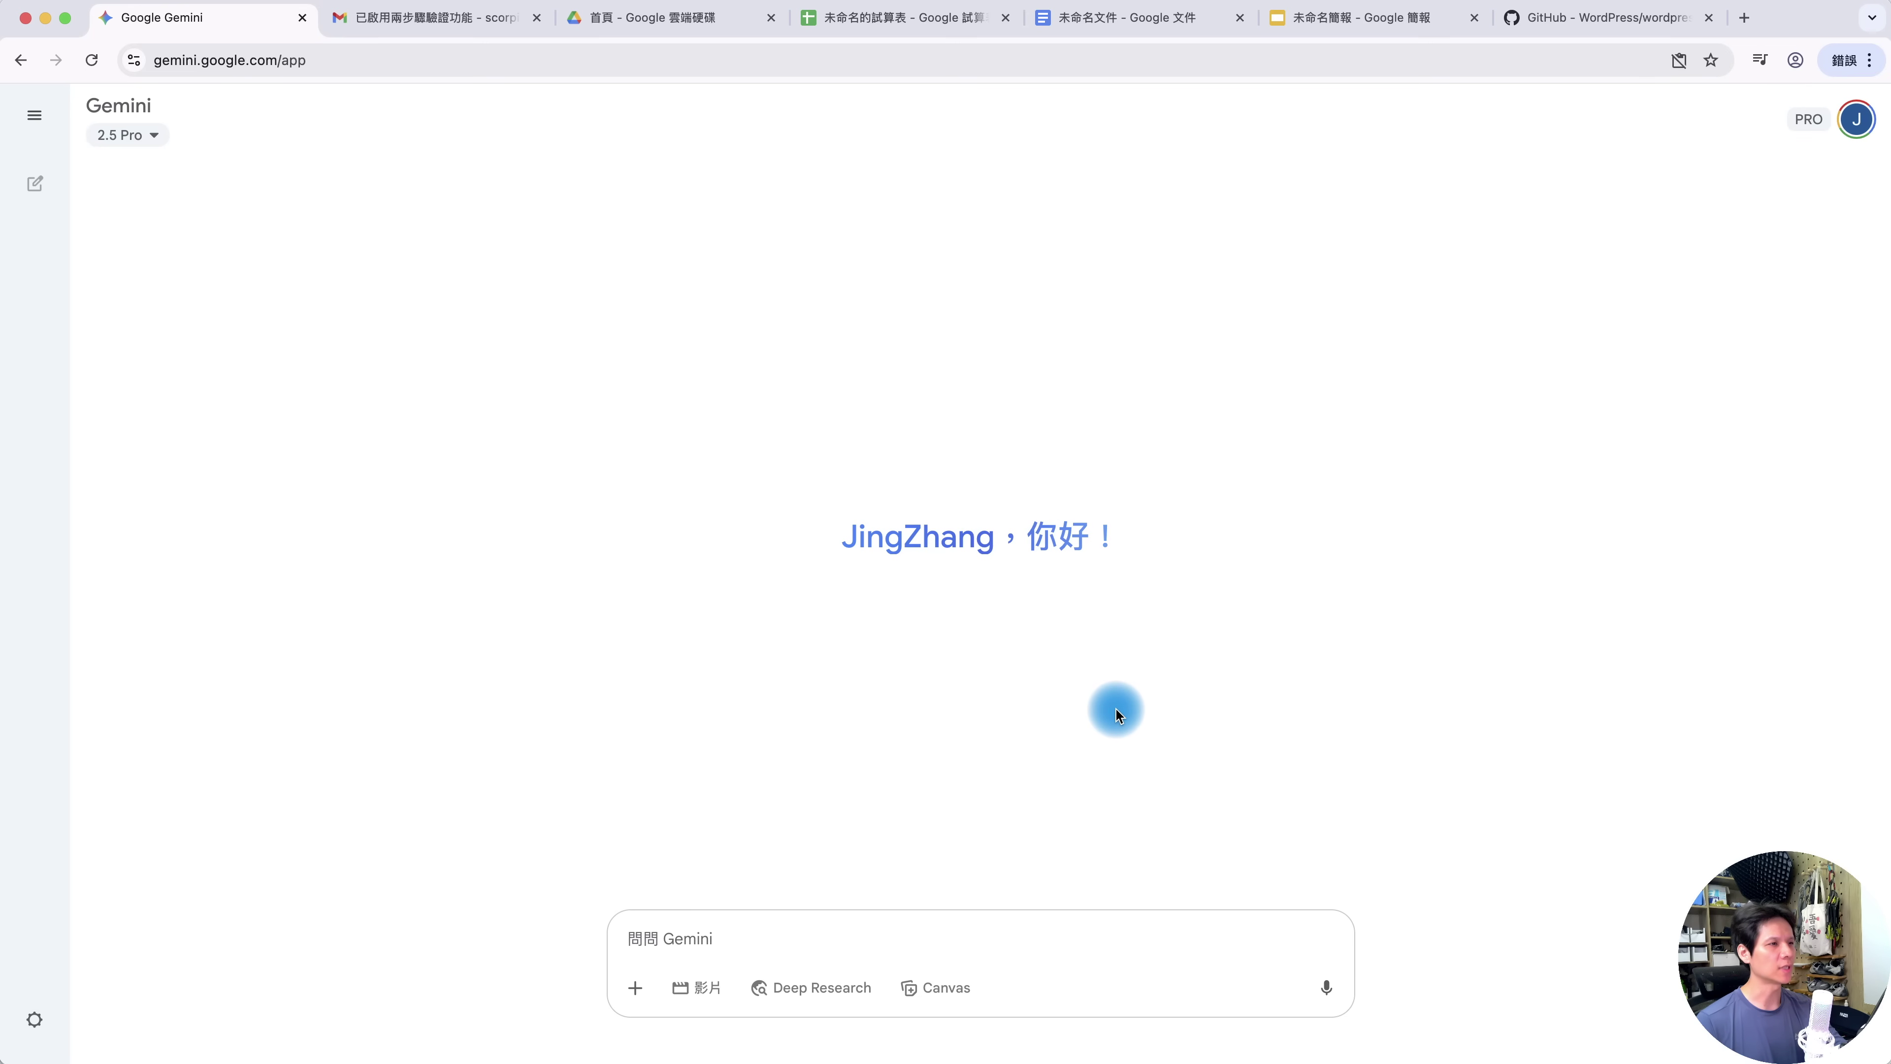
pyautogui.click(635, 986)
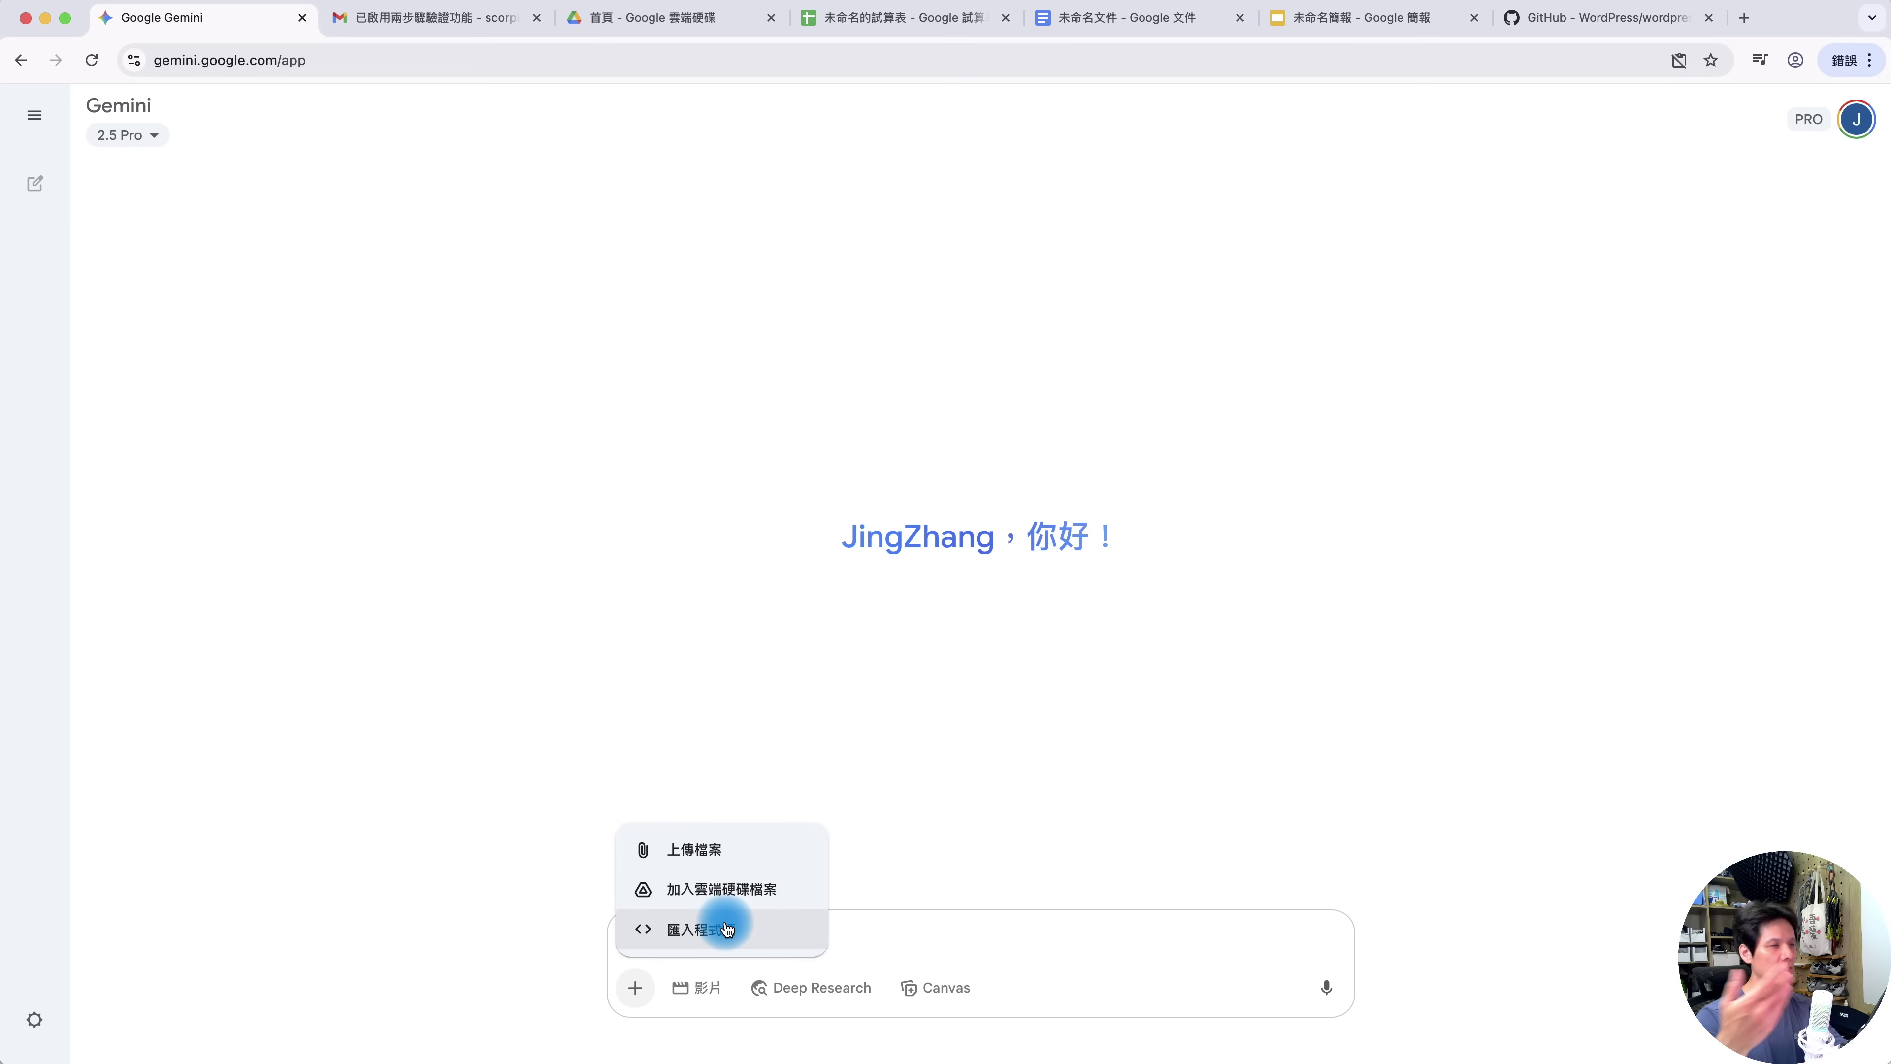
pyautogui.click(849, 321)
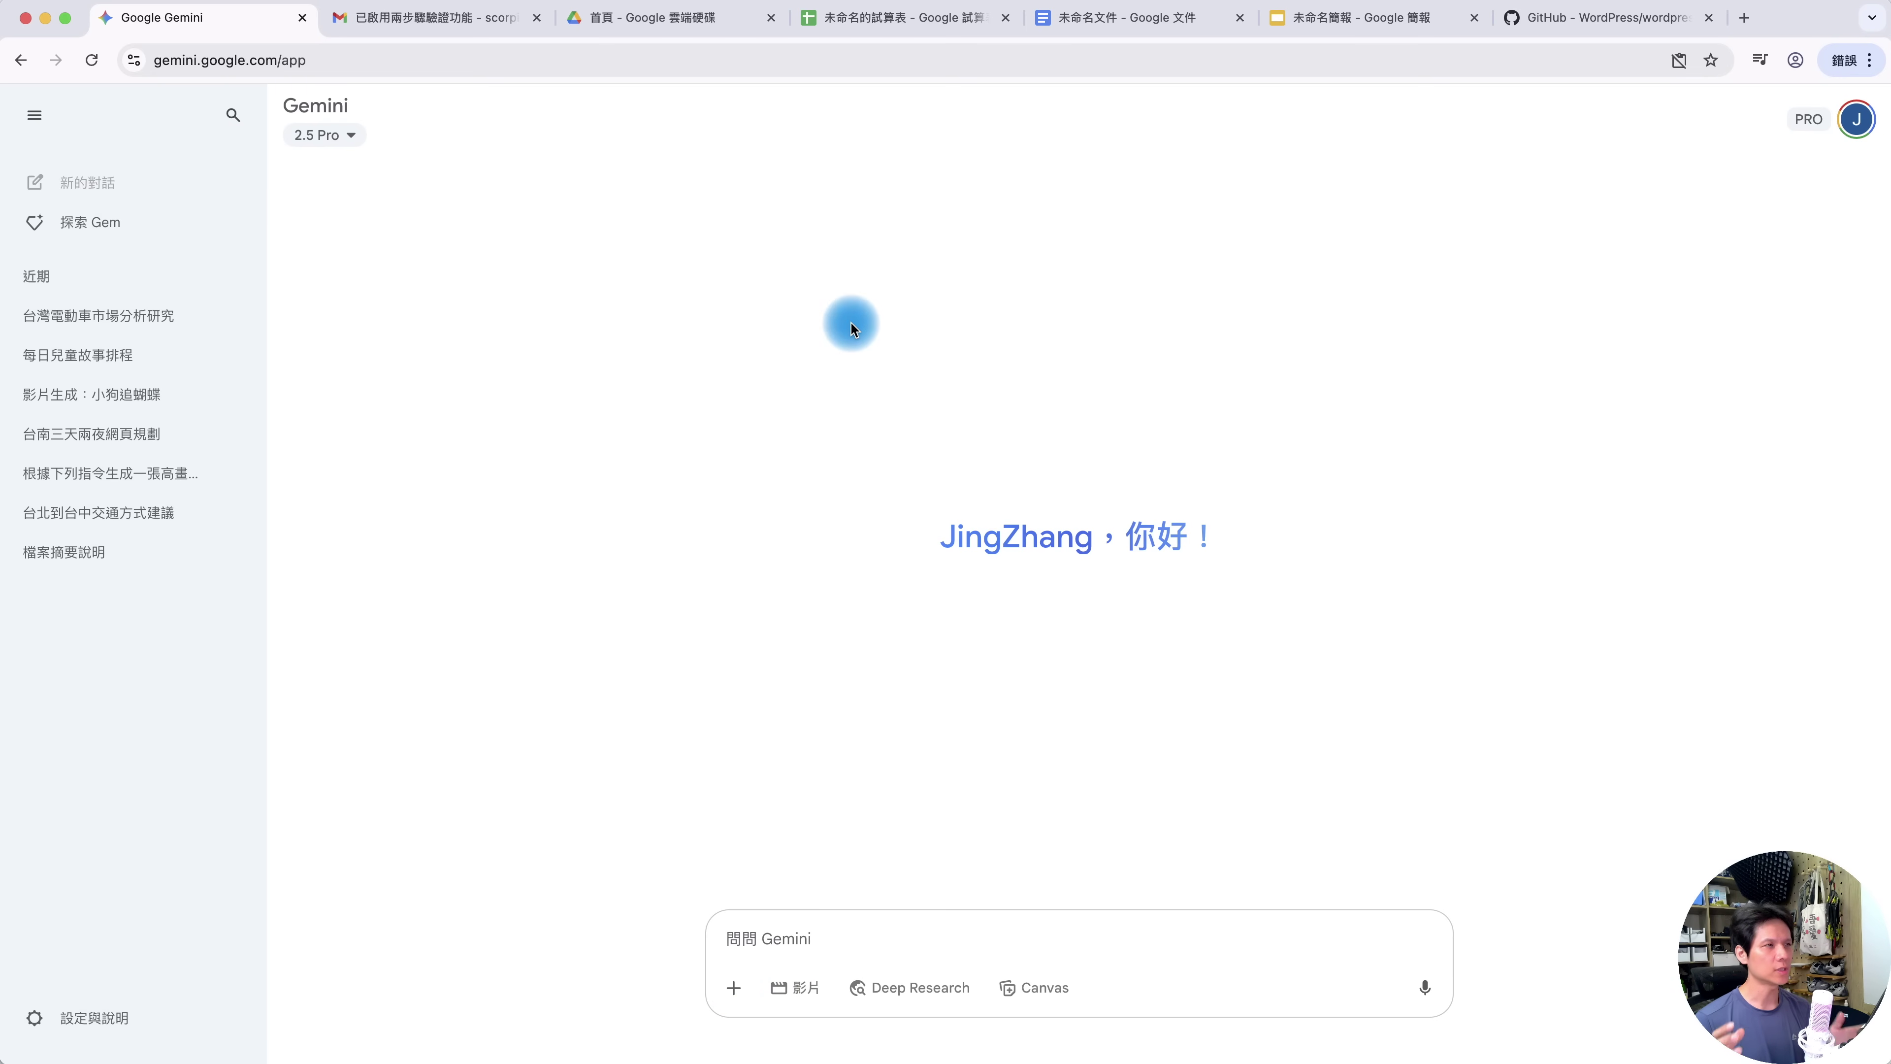